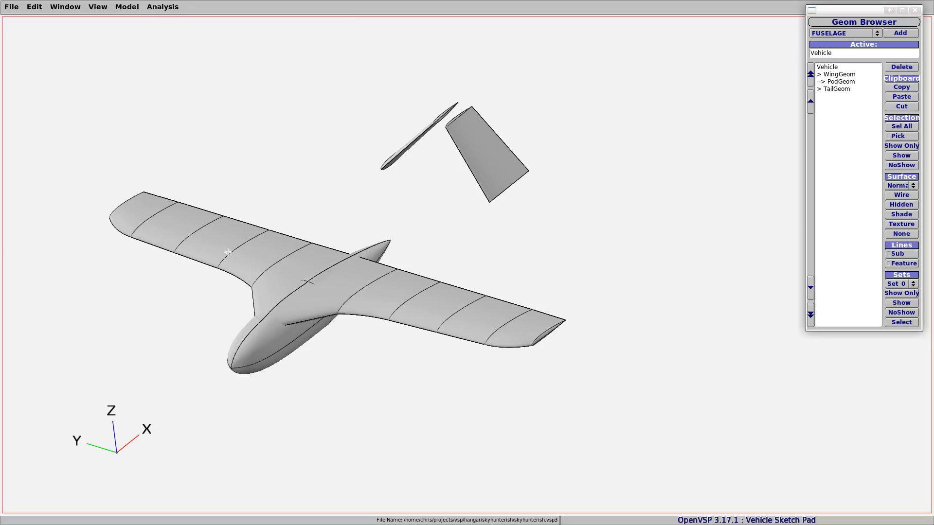
# - Examine the whole aircraft model, including the wing, pod and V-tail, from several viewing angles
pyautogui.moveTo(325, 275); pyautogui.dragTo(378, 221)
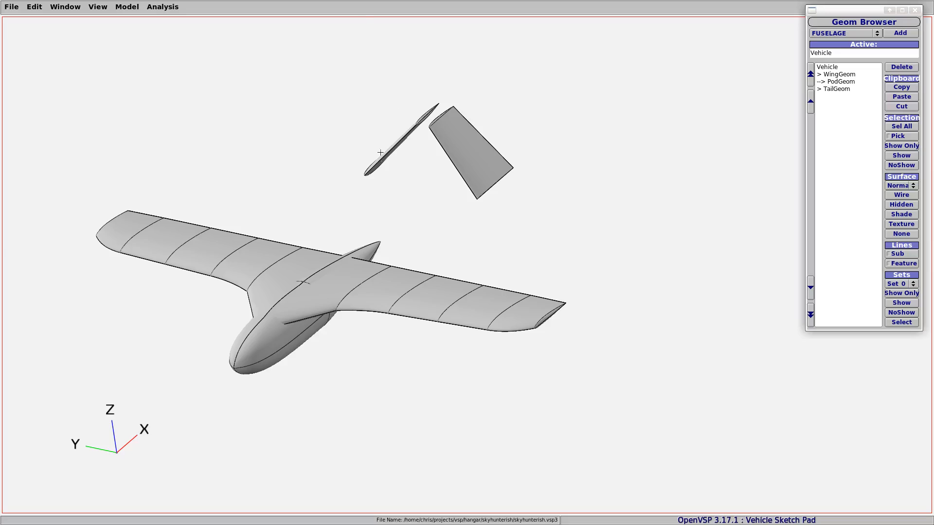
pyautogui.moveTo(380, 153); pyautogui.dragTo(300, 143)
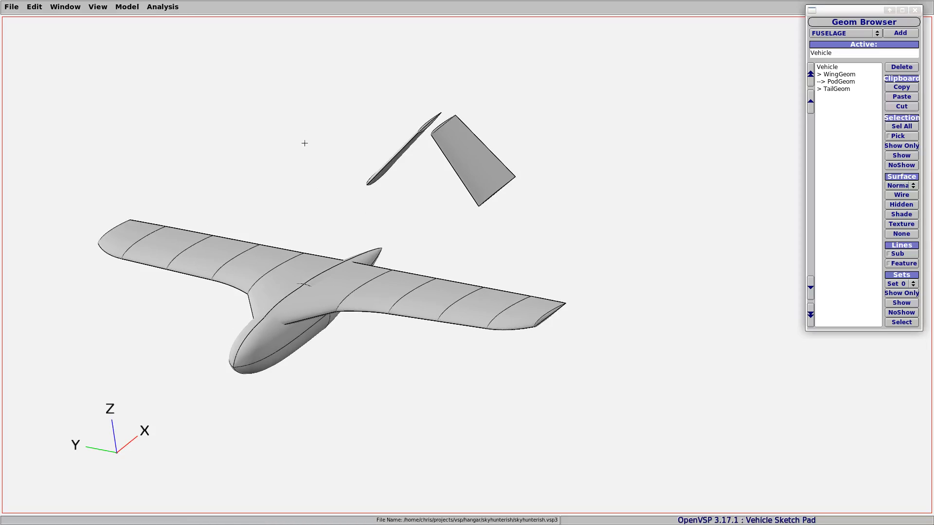
pyautogui.moveTo(306, 146); pyautogui.dragTo(449, 153)
pyautogui.moveTo(498, 195); pyautogui.dragTo(333, 185)
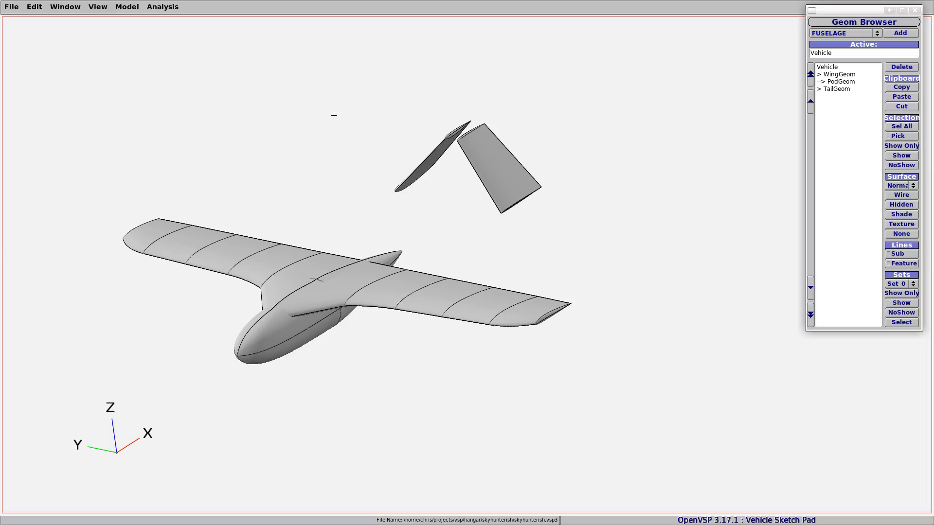
pyautogui.moveTo(342, 159); pyautogui.dragTo(363, 178)
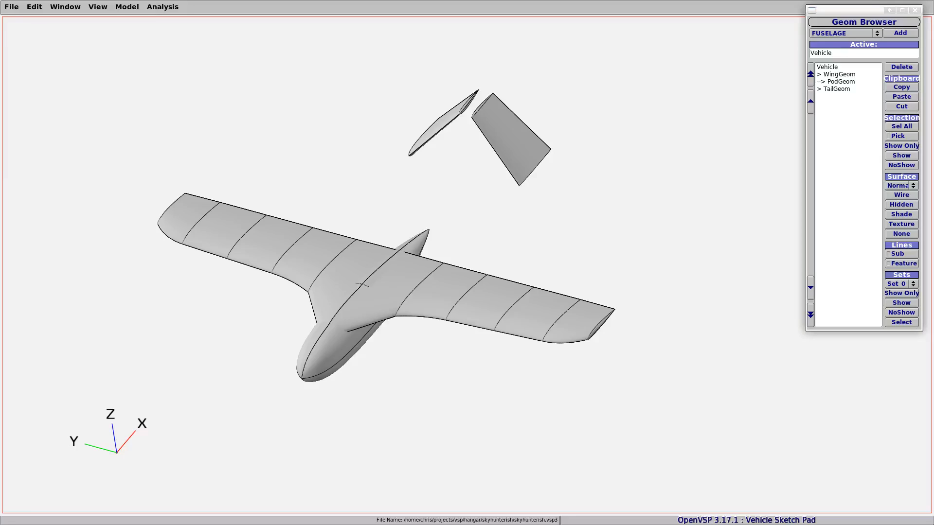
pyautogui.moveTo(362, 284); pyautogui.dragTo(530, 316)
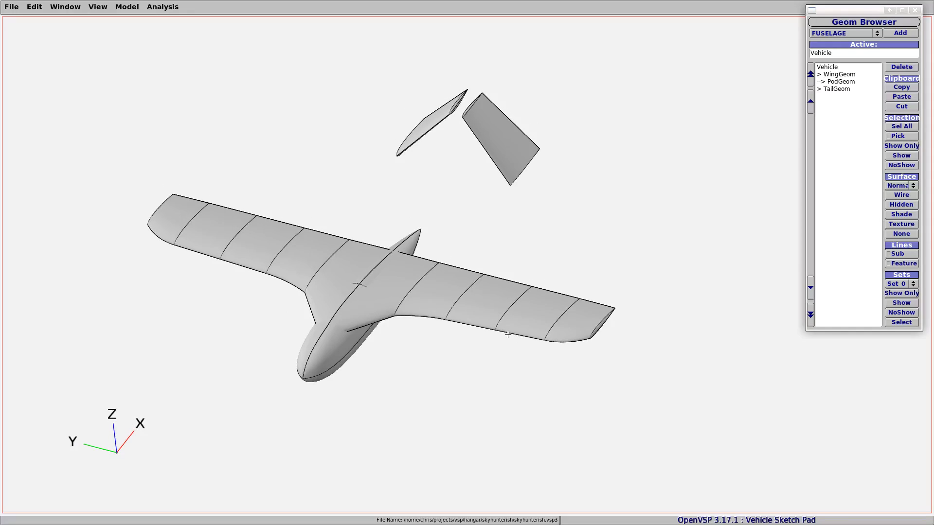
pyautogui.moveTo(494, 203); pyautogui.dragTo(428, 176)
pyautogui.moveTo(500, 251); pyautogui.dragTo(524, 250)
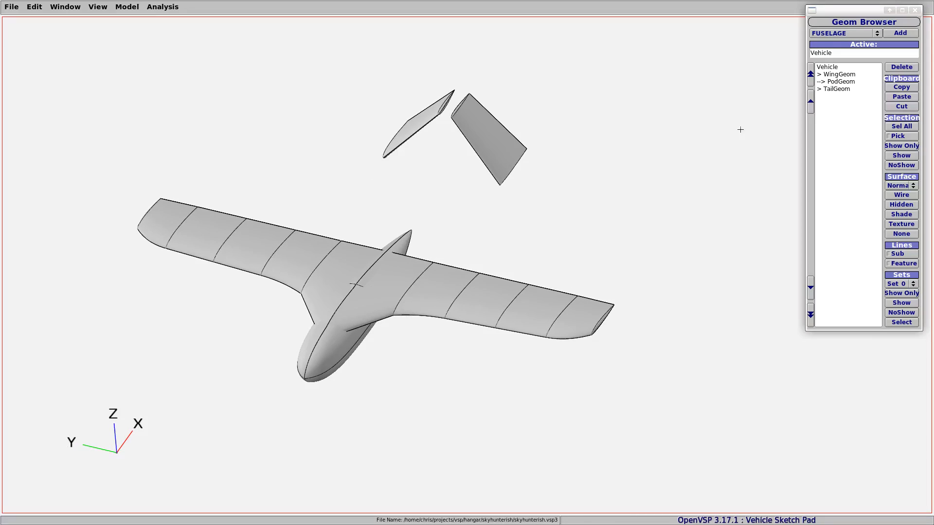
# - Review the WingGeom component's airfoil and total planform parameters, particularly its span, and view the wing from above
pyautogui.click(833, 75)
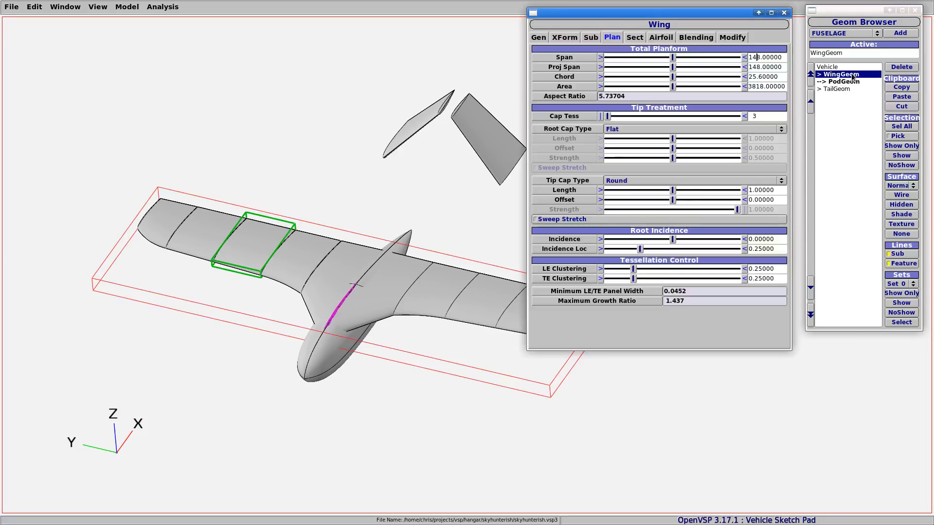
pyautogui.click(660, 38)
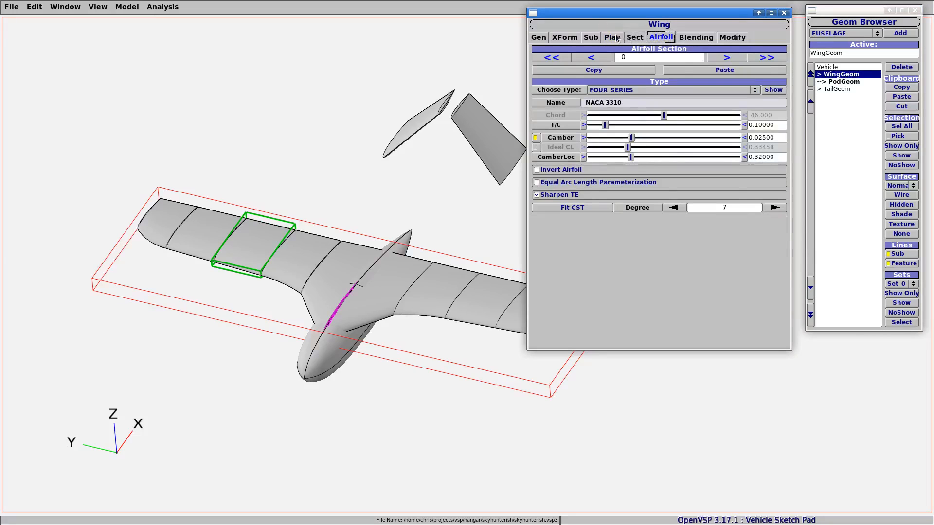
pyautogui.click(632, 38)
pyautogui.click(612, 39)
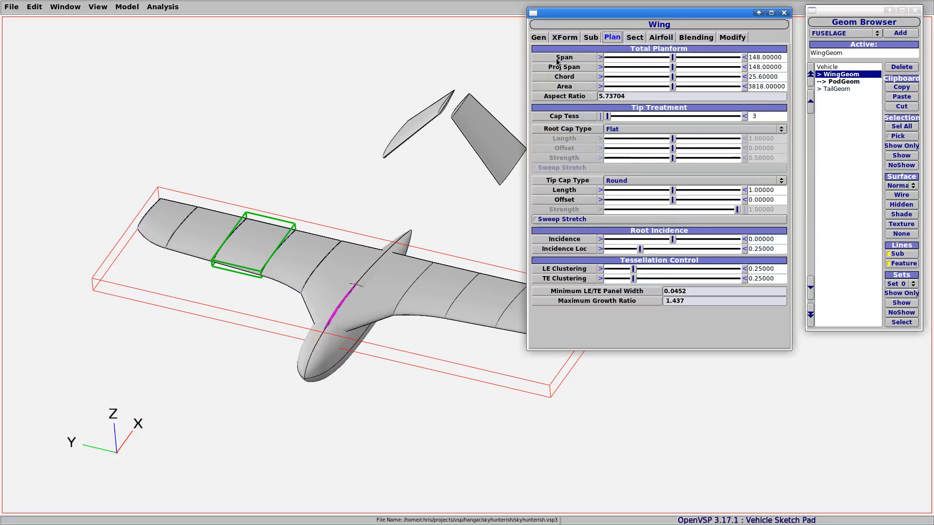
pyautogui.doubleClick(756, 57)
pyautogui.click(773, 57)
pyautogui.moveTo(456, 203); pyautogui.dragTo(417, 215, button='right')
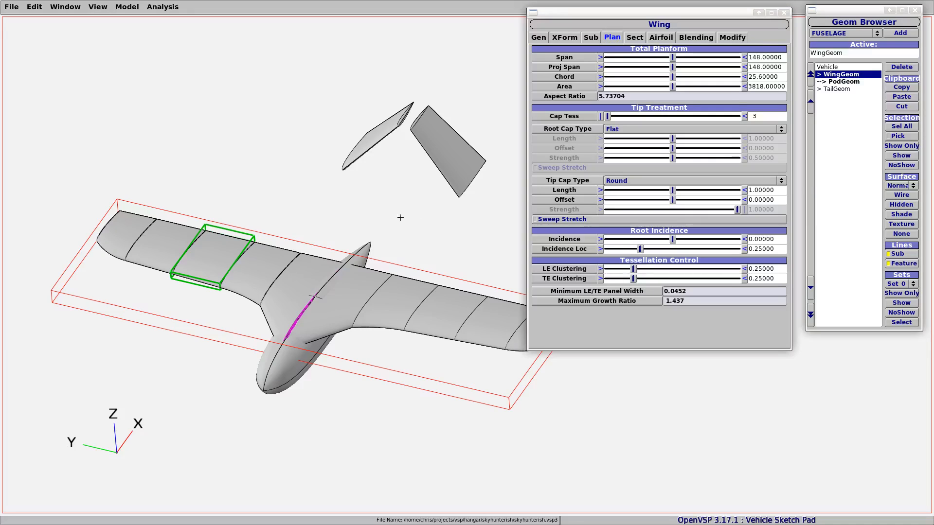
pyautogui.moveTo(317, 421); pyautogui.dragTo(389, 300)
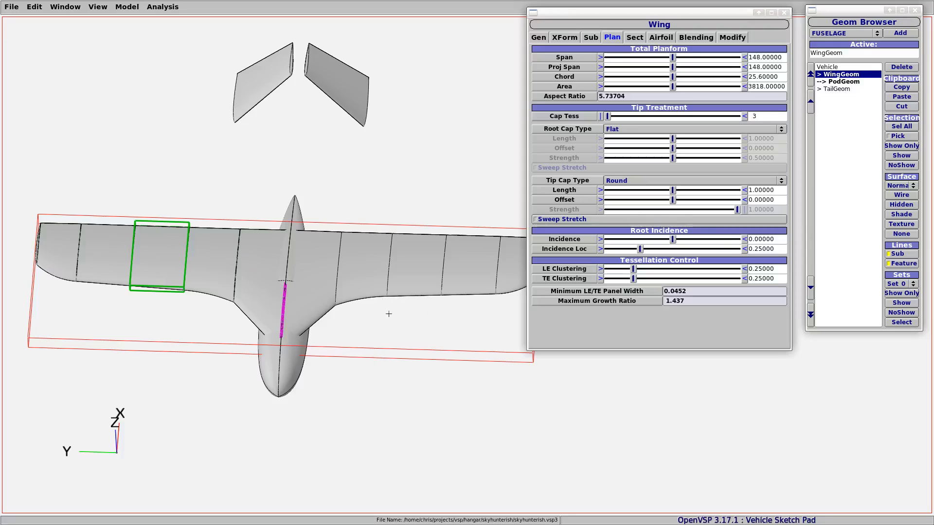
# - Inspect the section planform parameters of wing sections 3 and 2, particularly each section's span
pyautogui.click(630, 39)
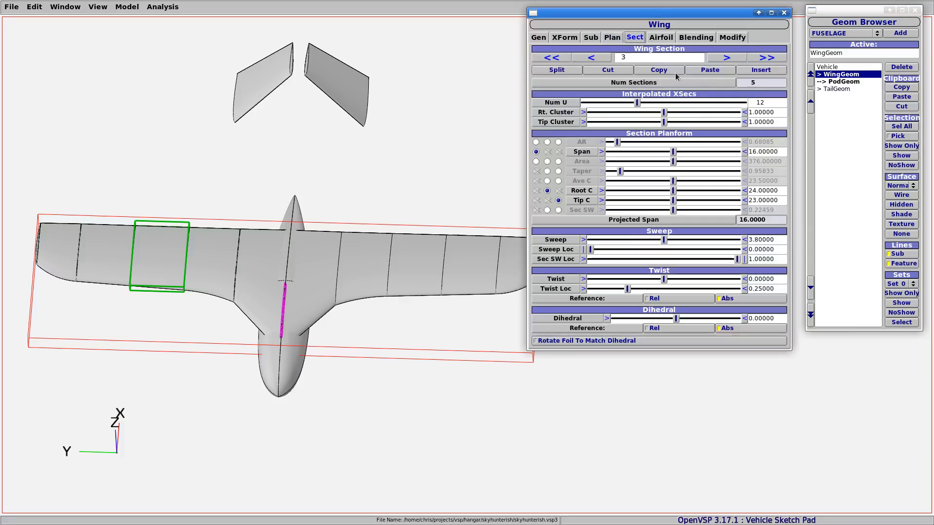
pyautogui.click(755, 153)
pyautogui.click(603, 59)
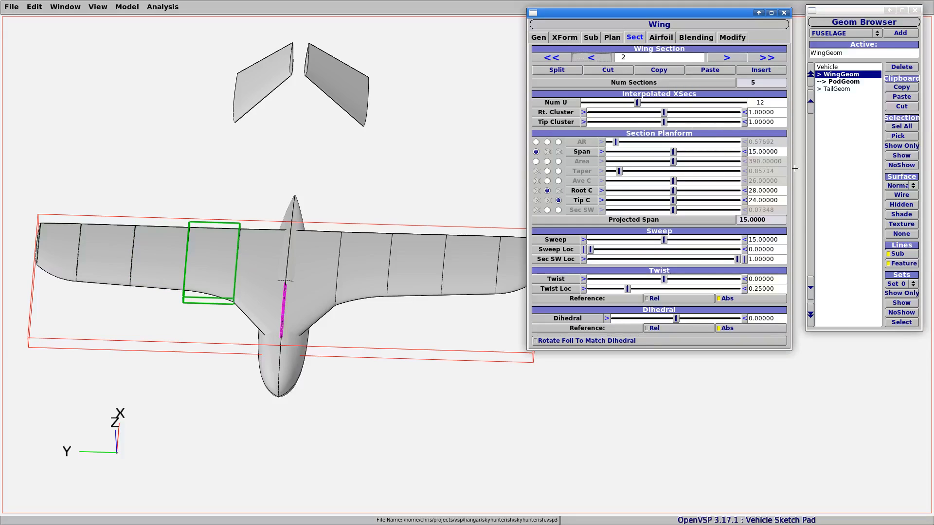
pyautogui.click(754, 151)
pyautogui.moveTo(311, 263); pyautogui.dragTo(417, 246, button='right')
pyautogui.moveTo(265, 306); pyautogui.dragTo(247, 315)
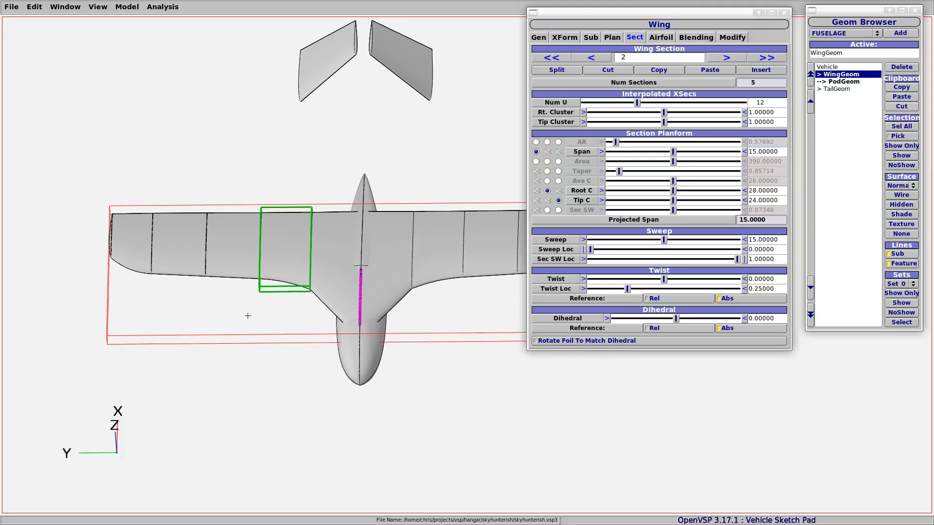
pyautogui.moveTo(326, 189); pyautogui.dragTo(329, 186)
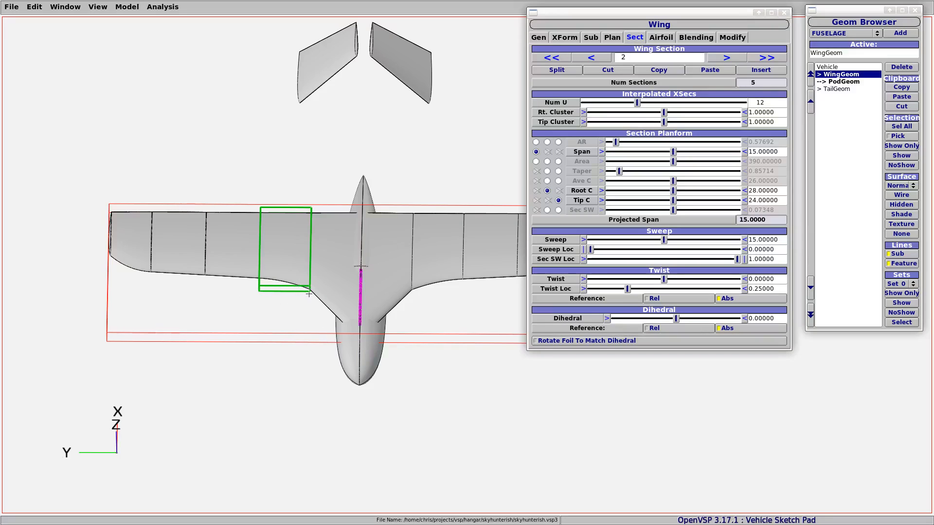
# - Examine the wing and its blend into the pod from several angles, and close the wing's settings with no component selected
pyautogui.moveTo(308, 293); pyautogui.dragTo(258, 226)
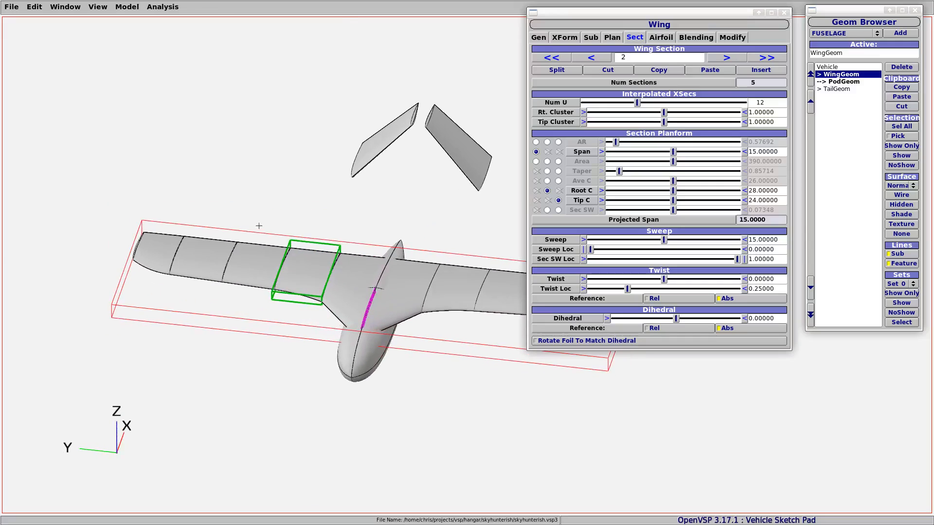
pyautogui.moveTo(364, 300); pyautogui.dragTo(352, 308)
pyautogui.moveTo(390, 300); pyautogui.dragTo(361, 270, button='right')
pyautogui.moveTo(391, 283); pyautogui.dragTo(386, 300)
pyautogui.moveTo(406, 310); pyautogui.dragTo(361, 338, button='right')
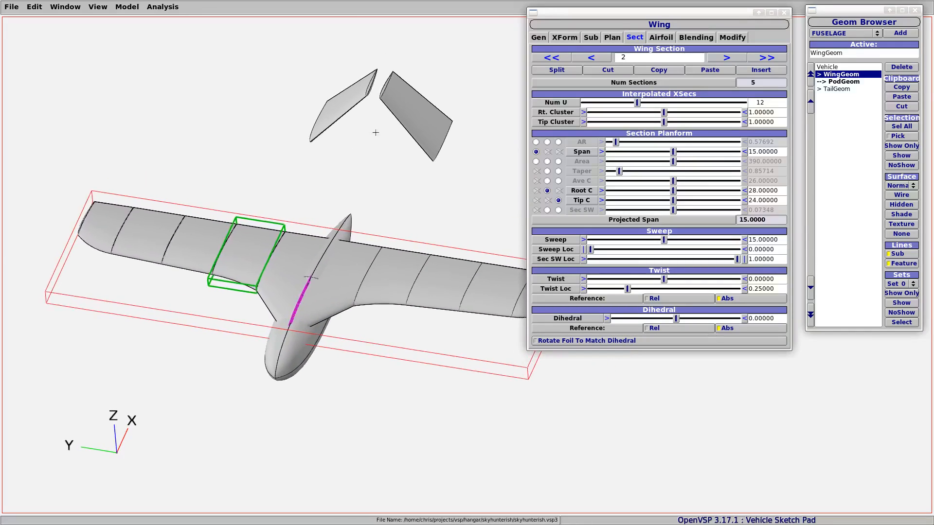
pyautogui.moveTo(375, 132); pyautogui.dragTo(375, 139)
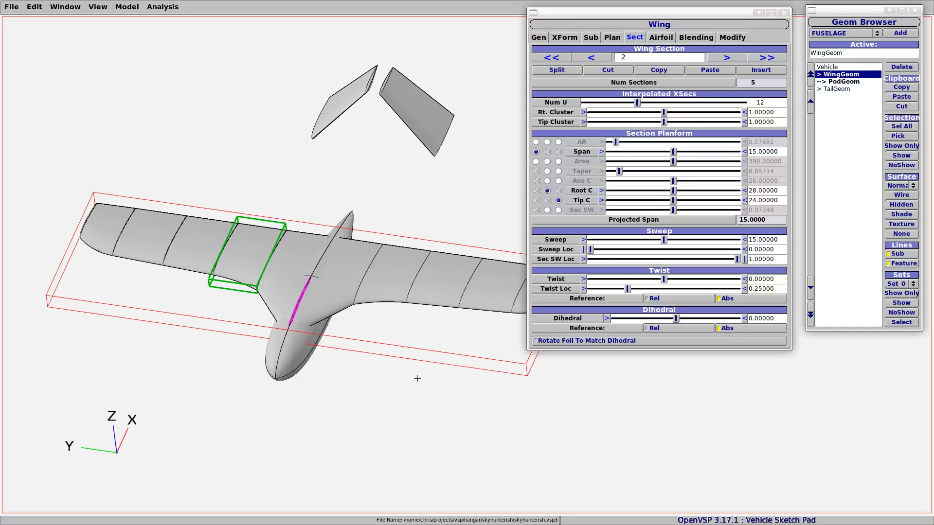
pyautogui.moveTo(276, 433); pyautogui.dragTo(215, 417)
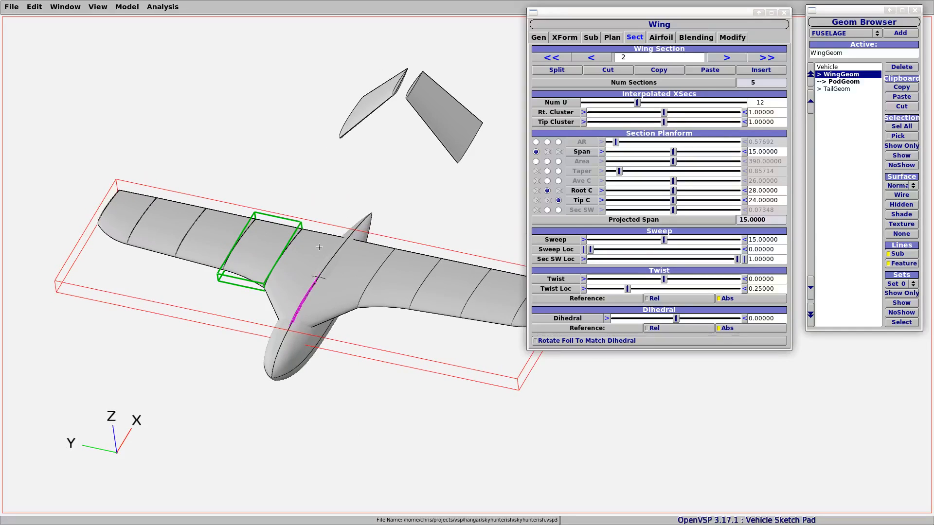
pyautogui.click(785, 13)
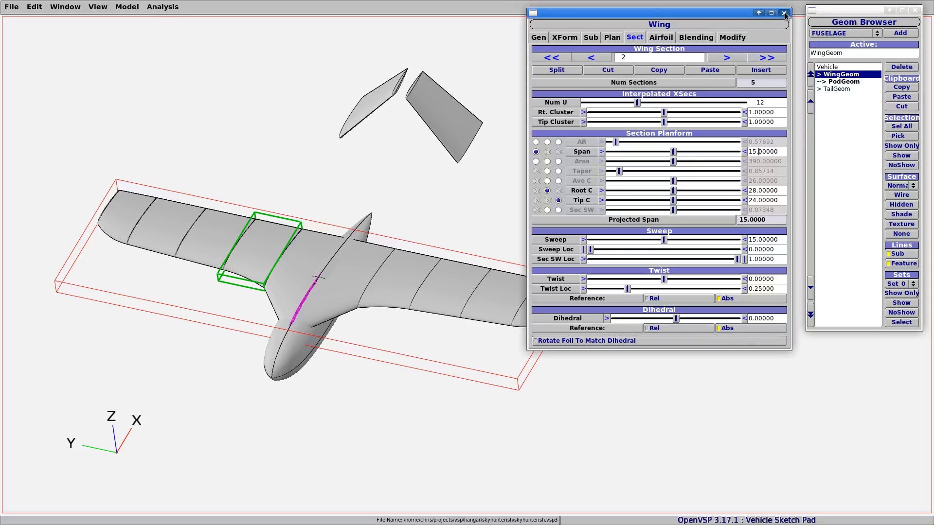
pyautogui.click(840, 131)
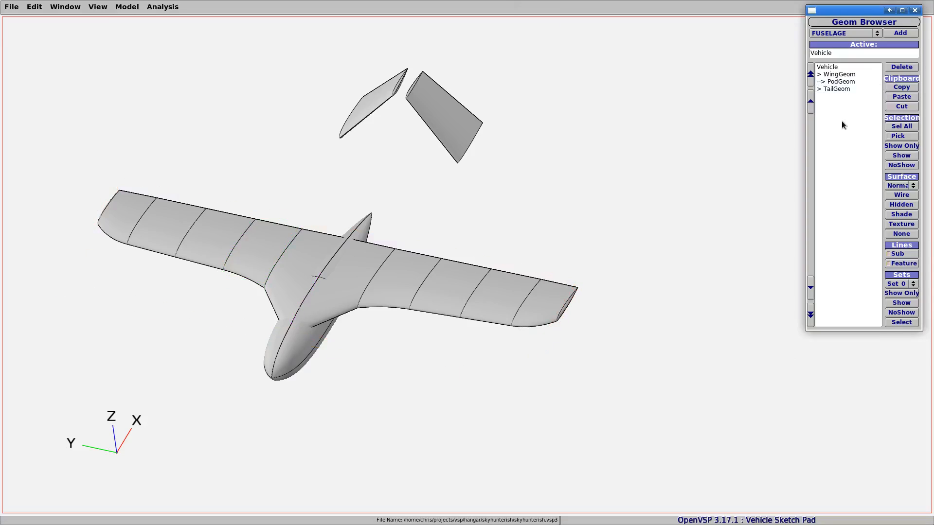
pyautogui.click(852, 34)
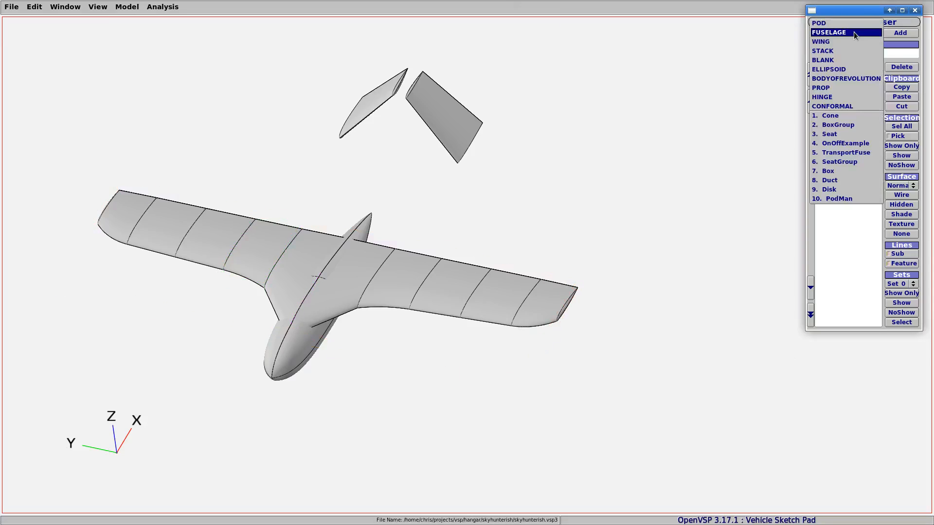
pyautogui.click(835, 171)
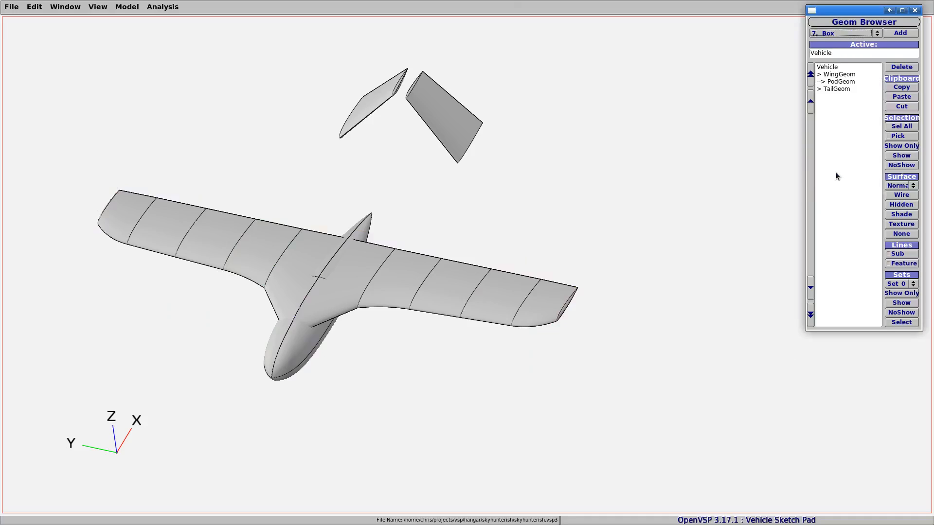
pyautogui.click(899, 34)
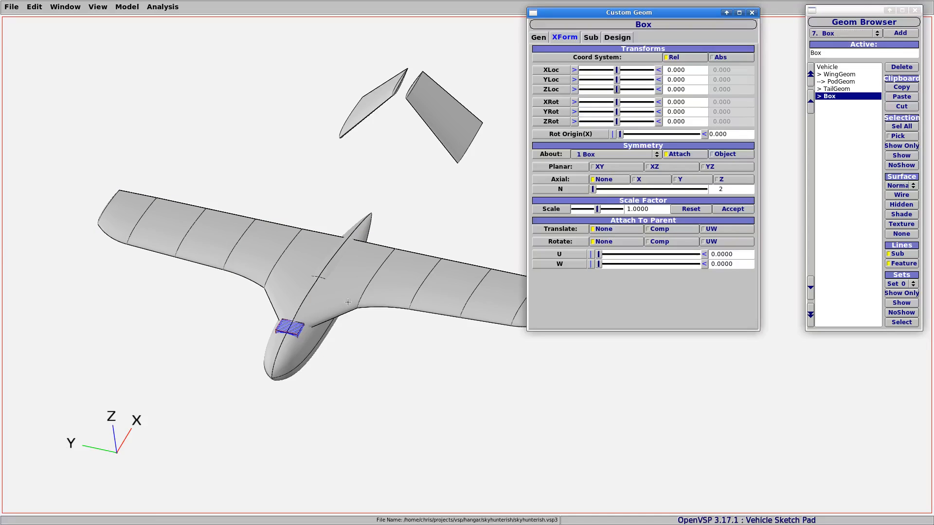
pyautogui.moveTo(617, 90); pyautogui.dragTo(629, 74)
pyautogui.click(617, 37)
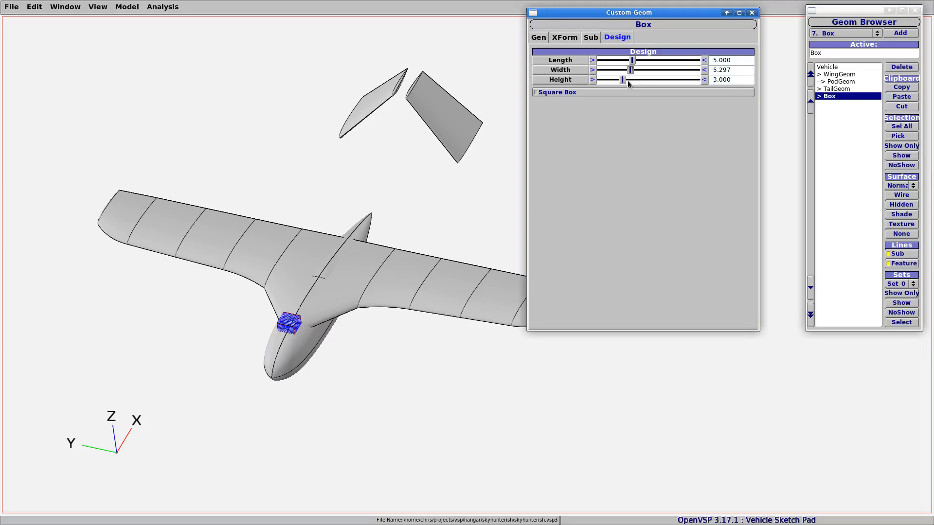
pyautogui.moveTo(623, 80)
pyautogui.mouseDown()
pyautogui.moveTo(679, 82)
pyautogui.moveTo(631, 80)
pyautogui.mouseUp()
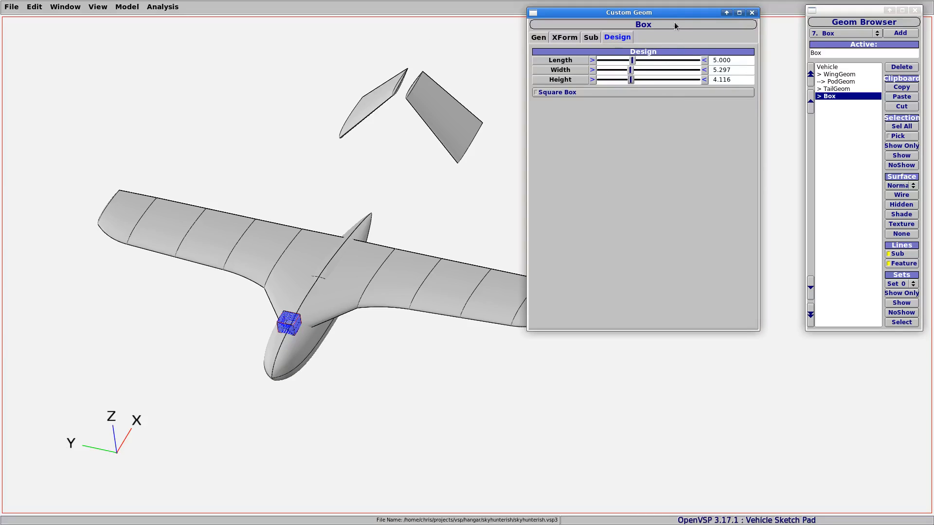
pyautogui.moveTo(674, 13); pyautogui.dragTo(700, 15)
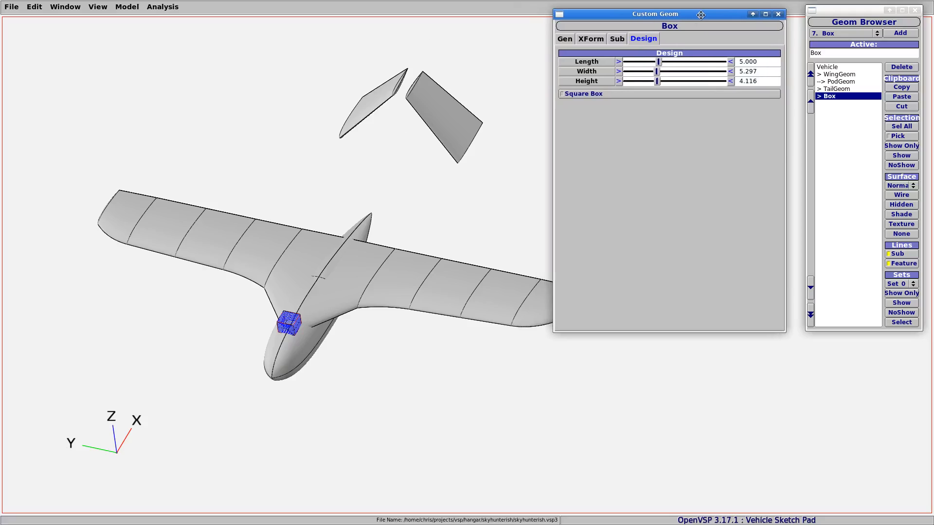
pyautogui.click(901, 67)
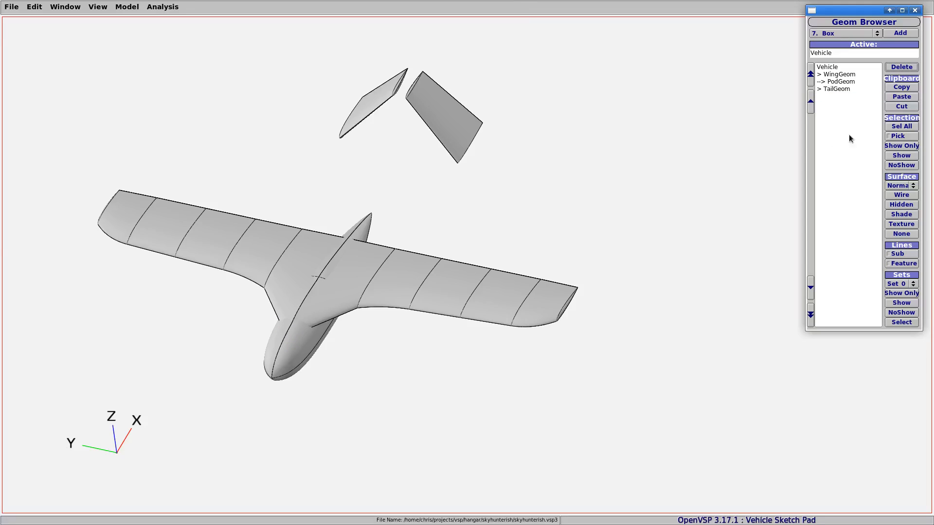
# - Add a FUSELAGE component to the vehicle and raise it to a Z location of about 9.8
pyautogui.click(853, 35)
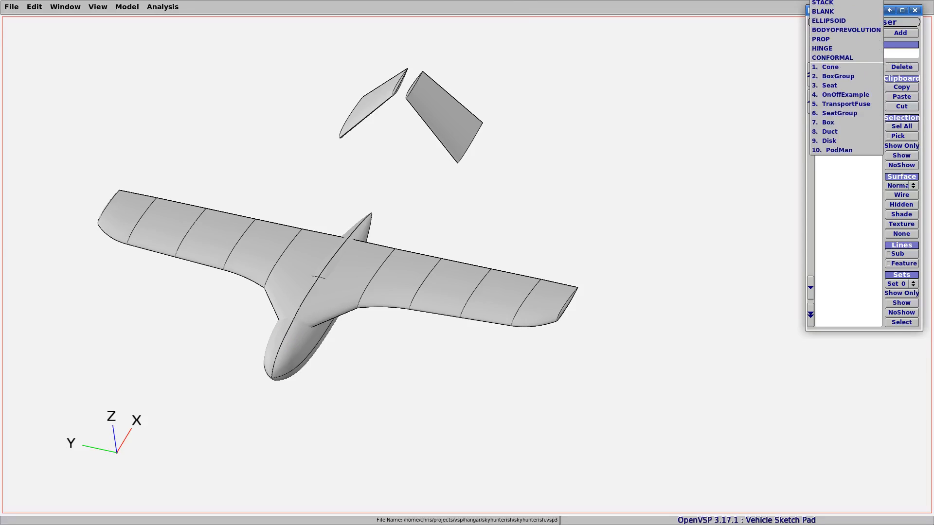
pyautogui.click(827, 2)
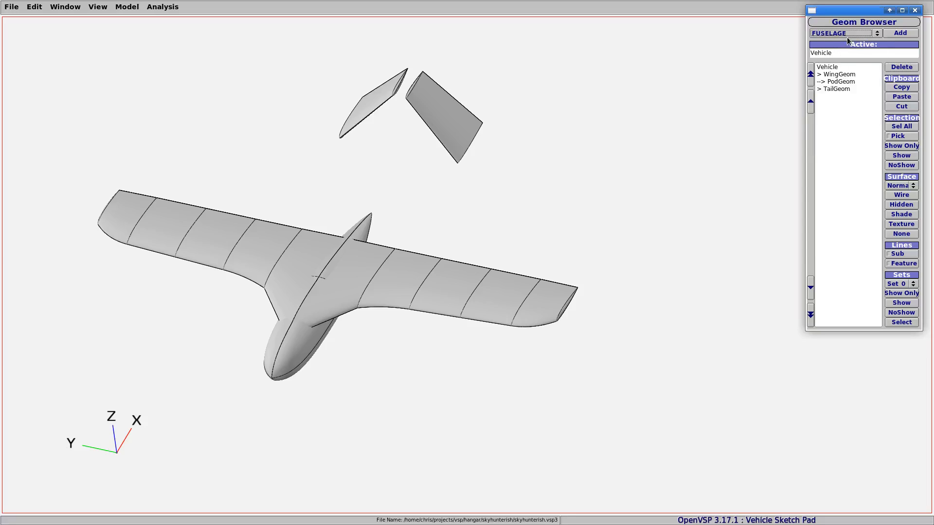
pyautogui.click(900, 33)
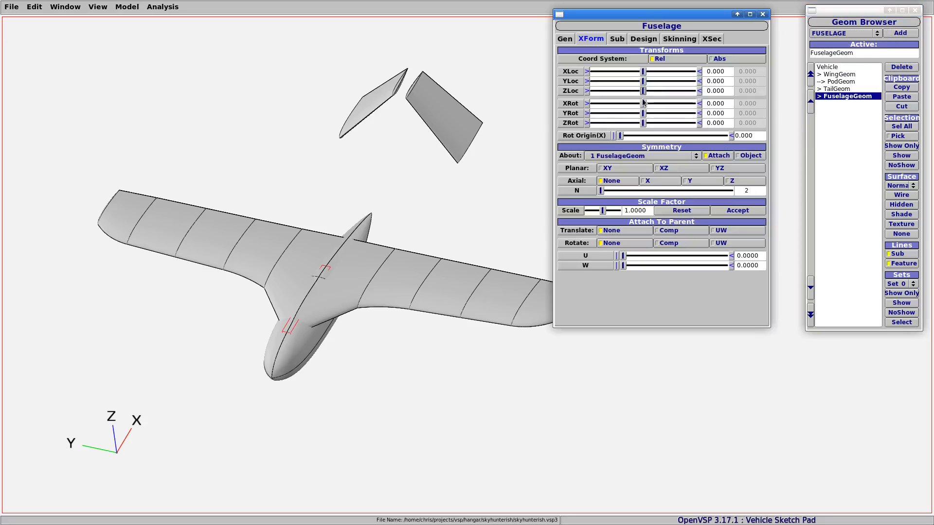
pyautogui.moveTo(643, 91); pyautogui.dragTo(691, 93)
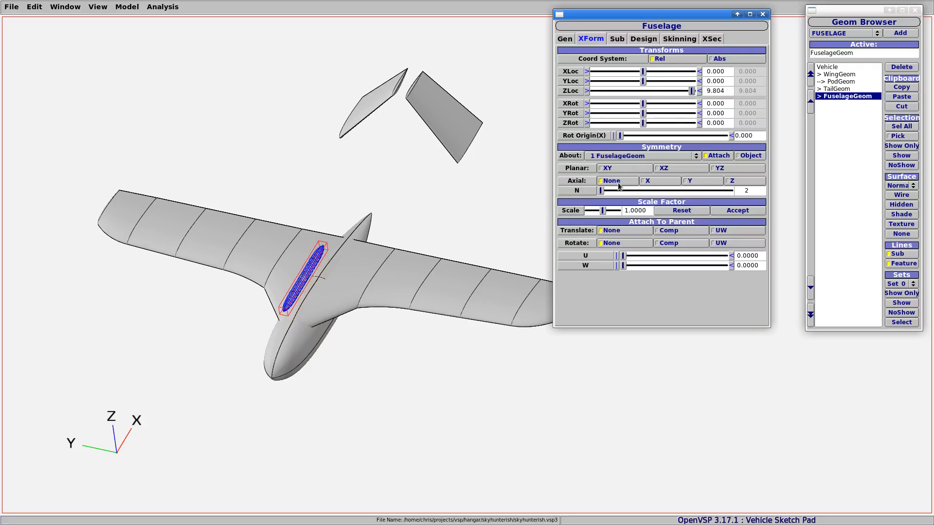
# - Cut the fuselage down to two cross sections and make cross section 0 a circle with a diameter of 1
pyautogui.click(711, 40)
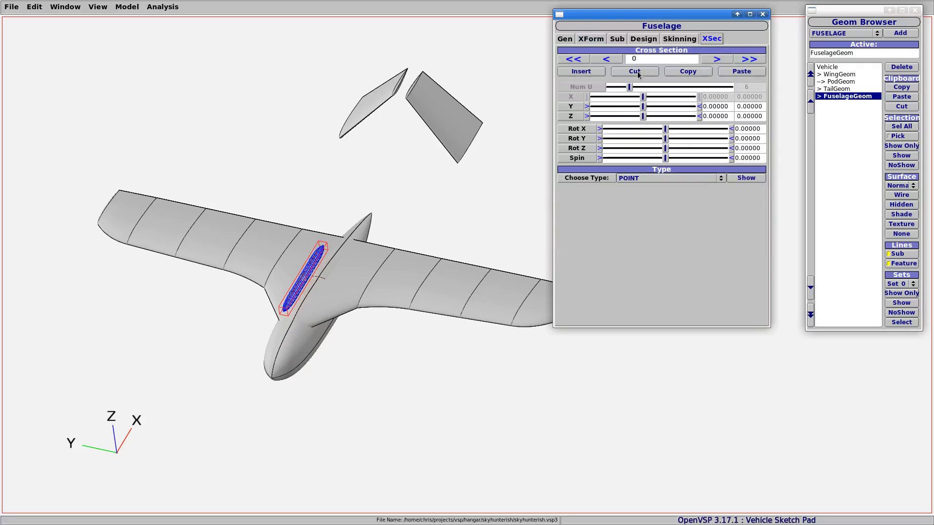
pyautogui.click(637, 72)
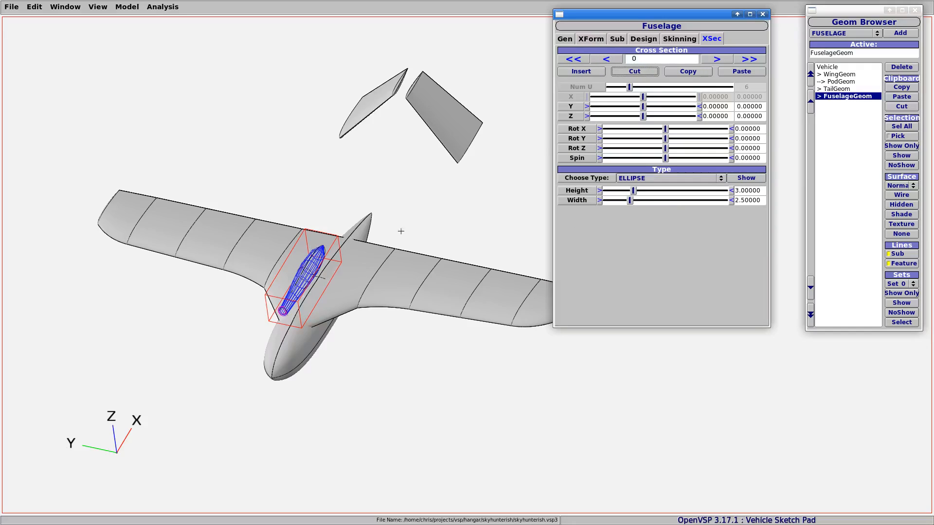
pyautogui.click(633, 179)
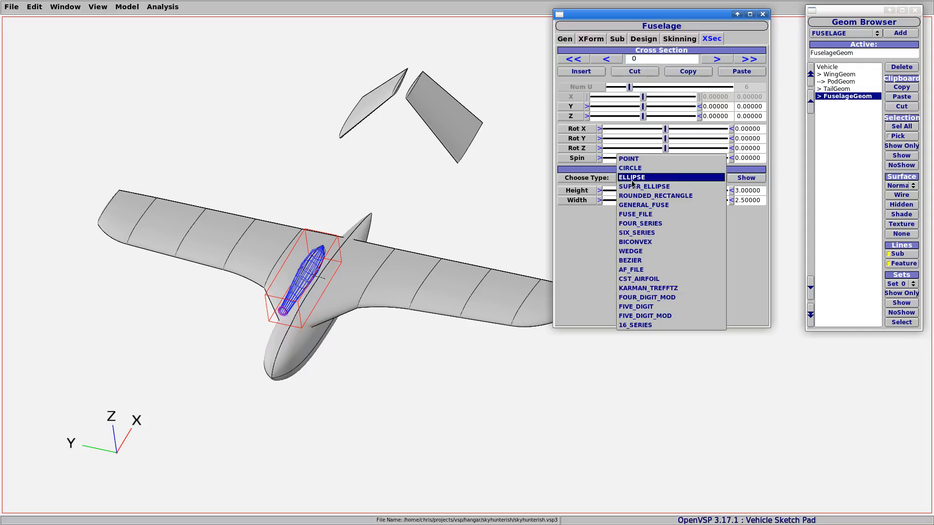
pyautogui.click(631, 168)
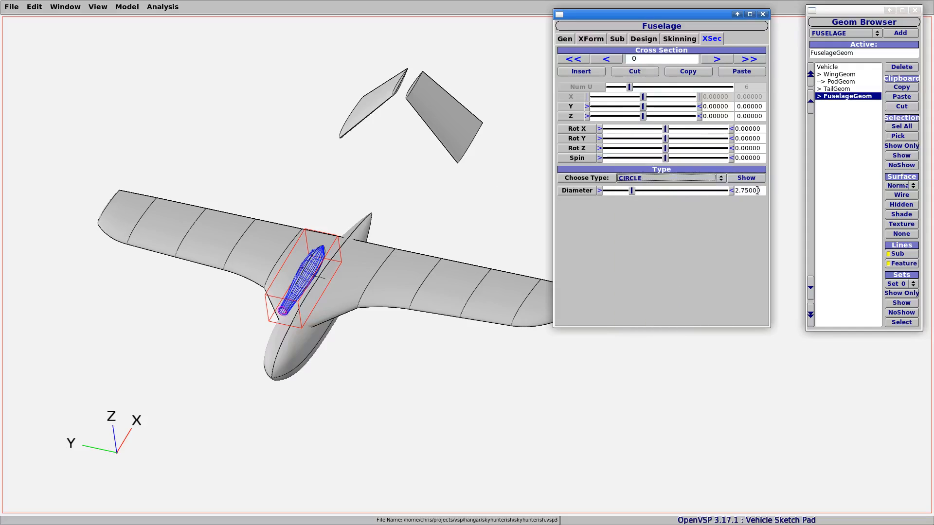
pyautogui.write('1')
pyautogui.press('Return')
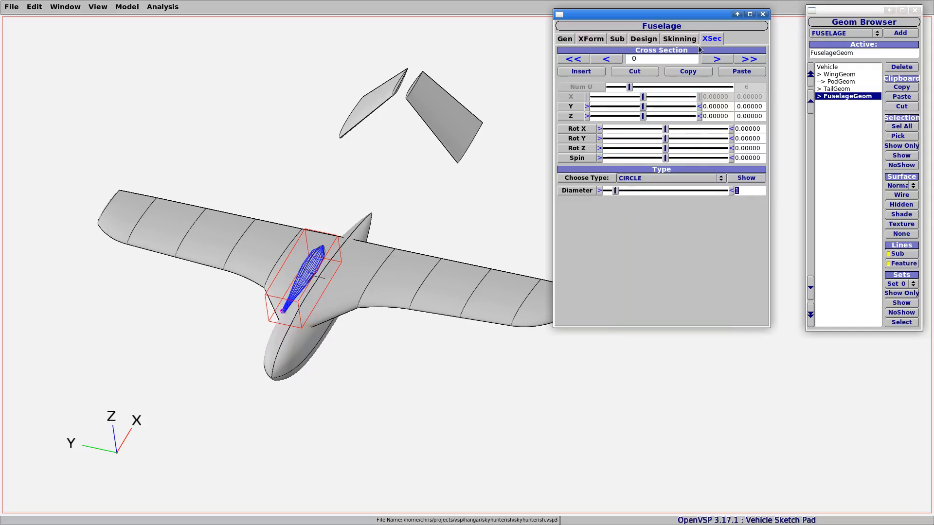
# - Change fuselage cross section 1 to a CIRCLE and set its diameter to 1
pyautogui.click(711, 59)
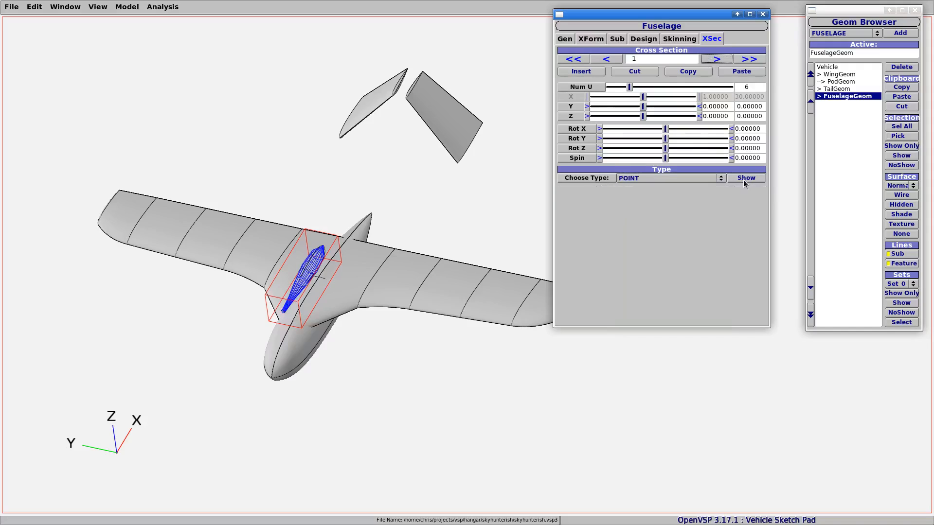
pyautogui.click(646, 182)
pyautogui.click(648, 188)
pyautogui.moveTo(761, 191); pyautogui.dragTo(716, 192)
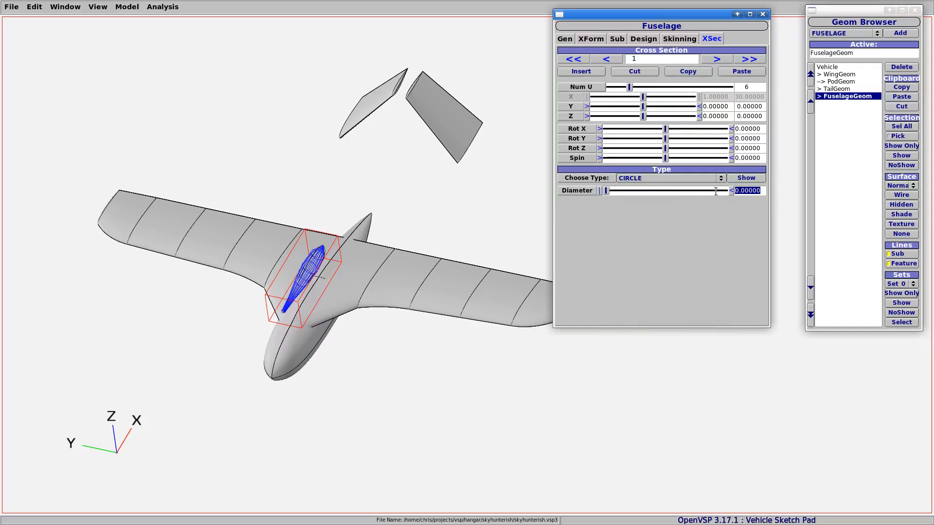
pyautogui.write('1')
pyautogui.press('Return')
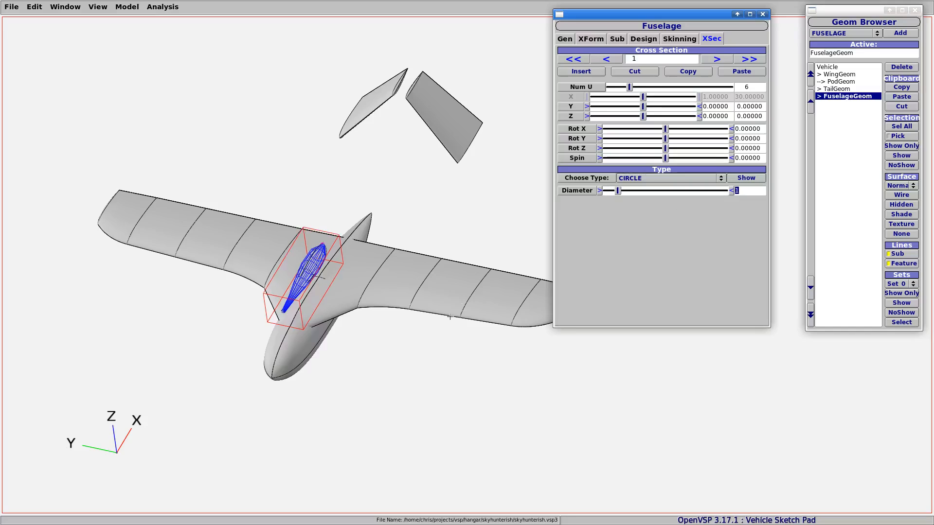
# - Enable All Sym skinning for fuselage cross section 1 and set its top-side angle to 0 for a straight tube
pyautogui.moveTo(495, 277); pyautogui.dragTo(171, 354)
pyautogui.moveTo(340, 134); pyautogui.dragTo(336, 273)
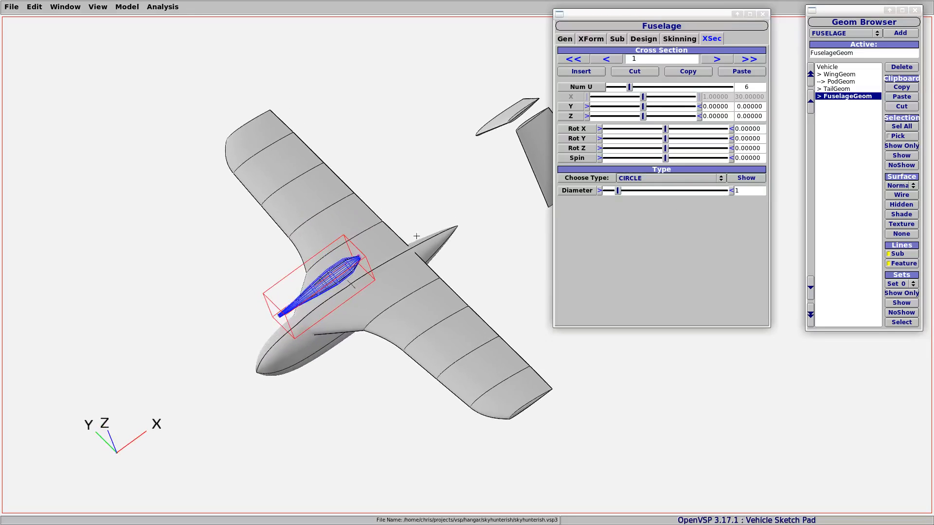
pyautogui.moveTo(443, 265); pyautogui.dragTo(355, 245)
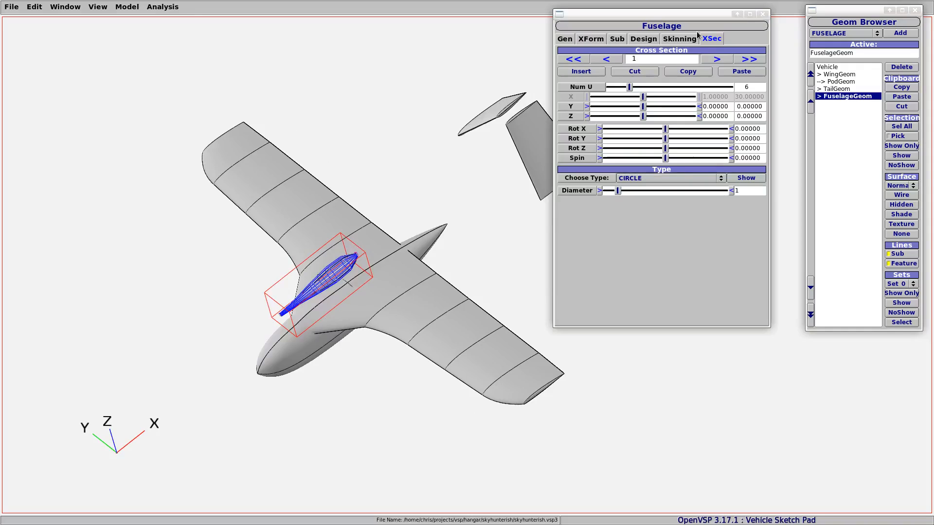
pyautogui.click(678, 39)
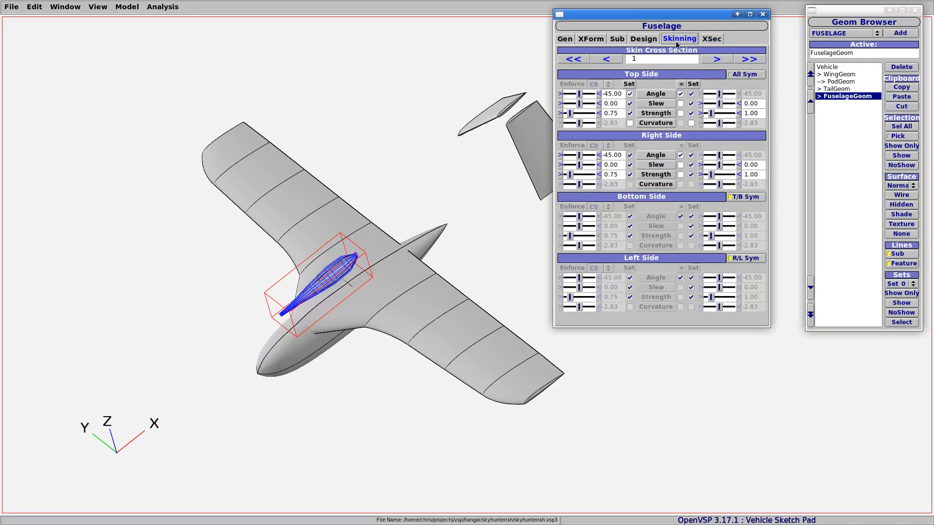
pyautogui.click(732, 75)
pyautogui.moveTo(618, 95); pyautogui.dragTo(601, 95)
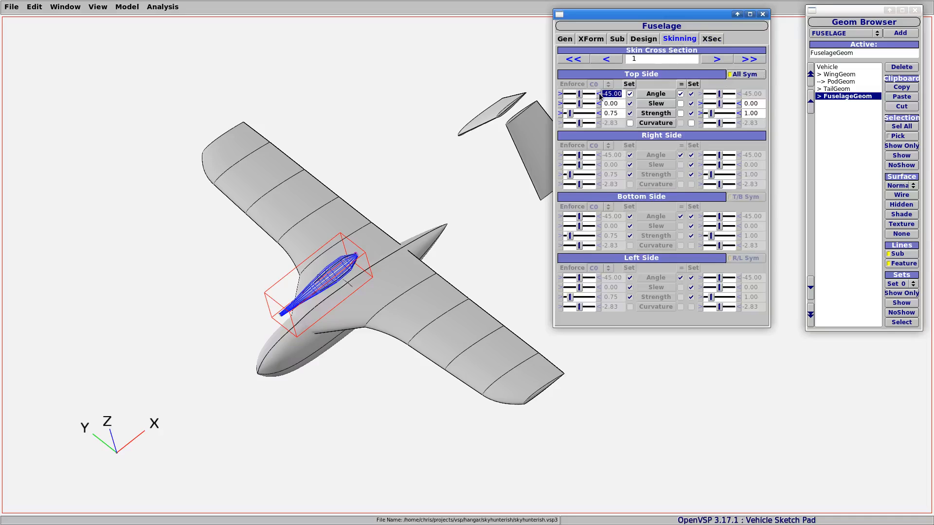
pyautogui.write('0')
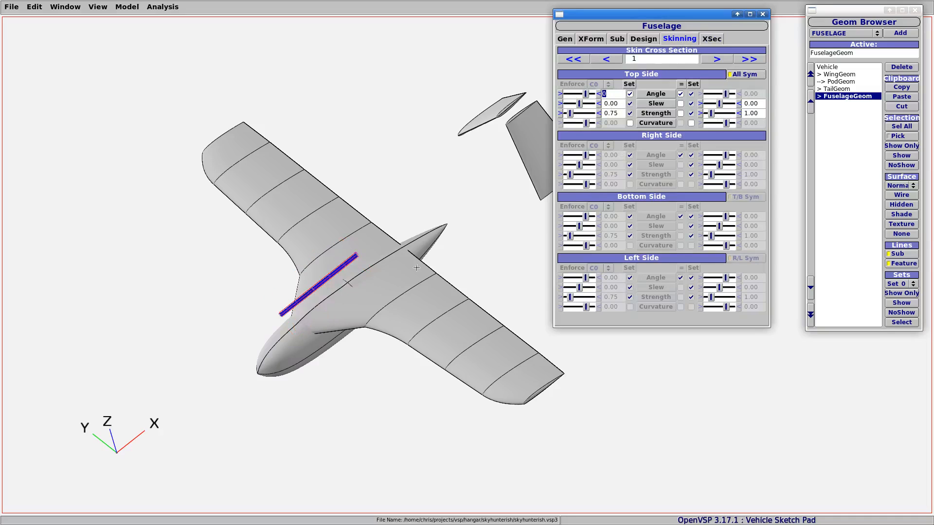
pyautogui.scroll(5, 330, 285)
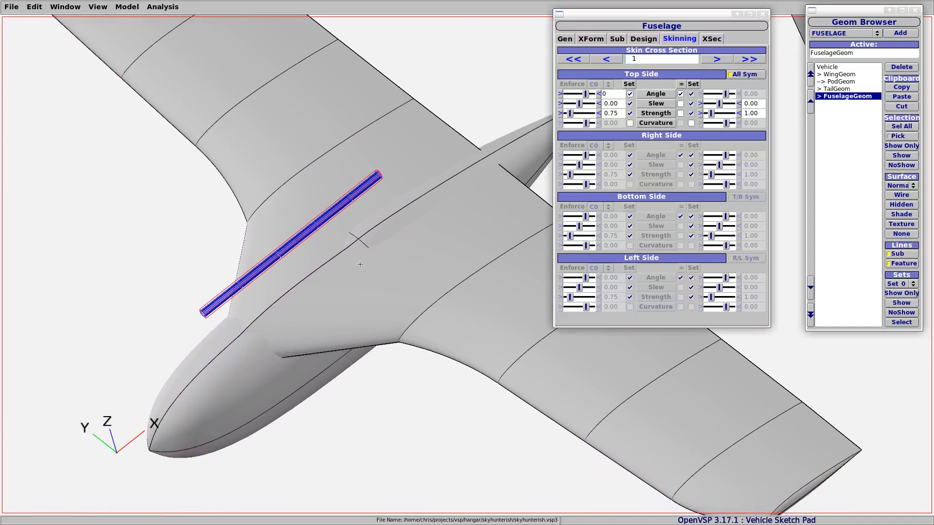
pyautogui.moveTo(348, 272); pyautogui.dragTo(333, 282, button='right')
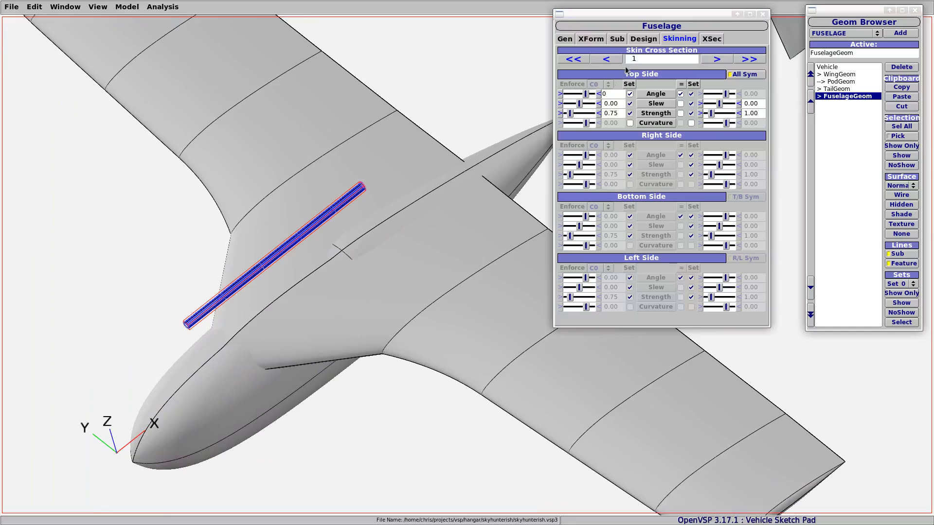
# - Set the fuselage tube's design length to 50
pyautogui.click(643, 39)
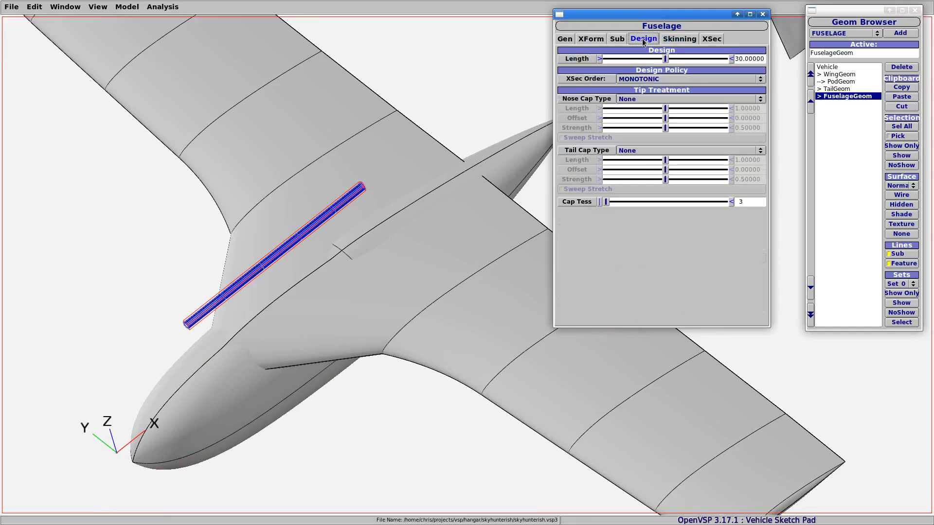
pyautogui.click(733, 59)
pyautogui.write('5')
pyautogui.press('Return')
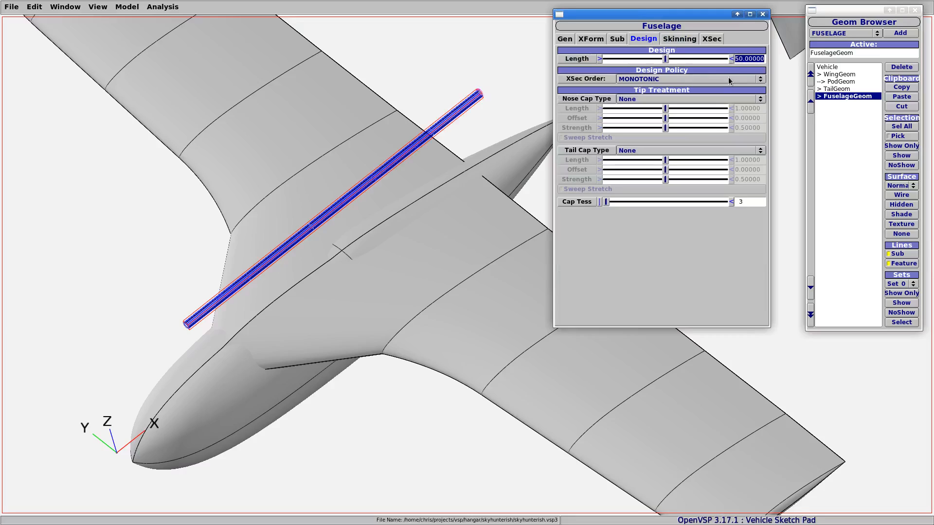
# - Rotate the fuselage tube 90 degrees about the Z axis so it runs spanwise
pyautogui.click(599, 41)
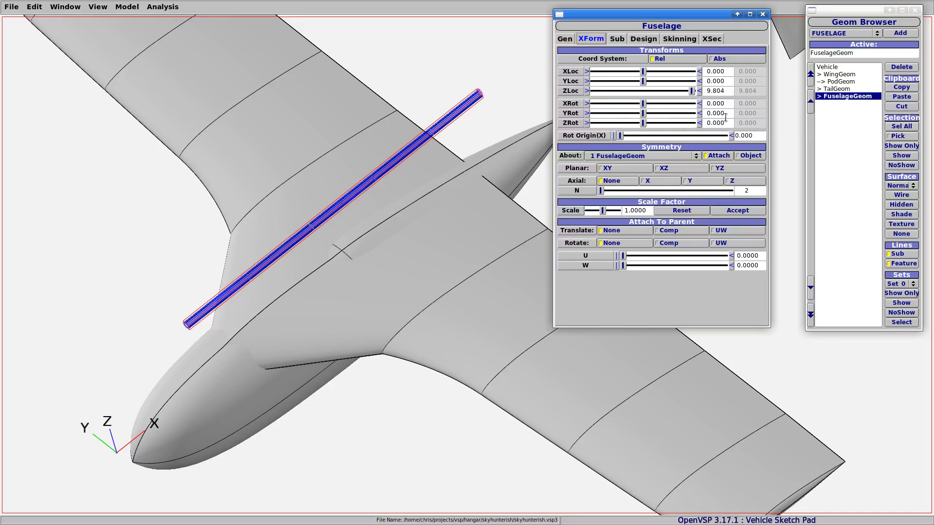
pyautogui.moveTo(726, 124); pyautogui.dragTo(670, 126)
pyautogui.write('90')
pyautogui.press('Return')
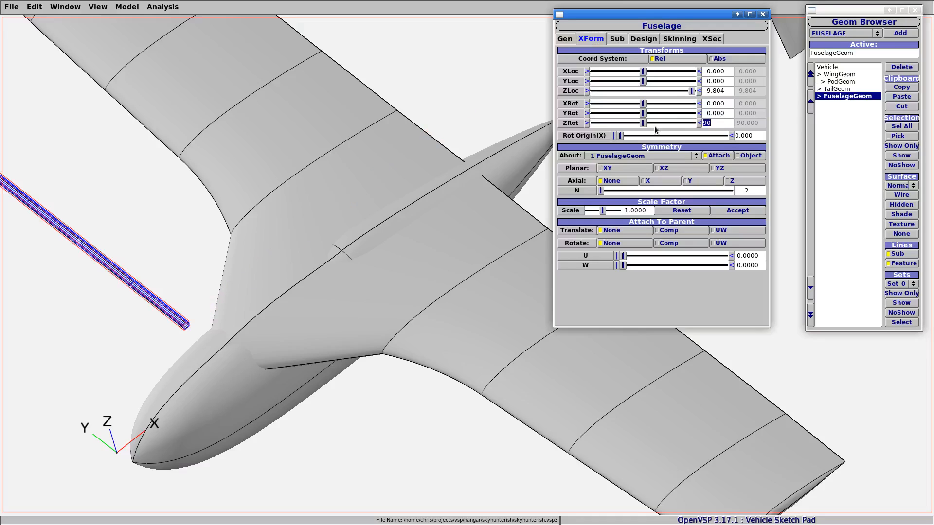
pyautogui.scroll(-5, 335, 277)
pyautogui.scroll(2, 336, 275)
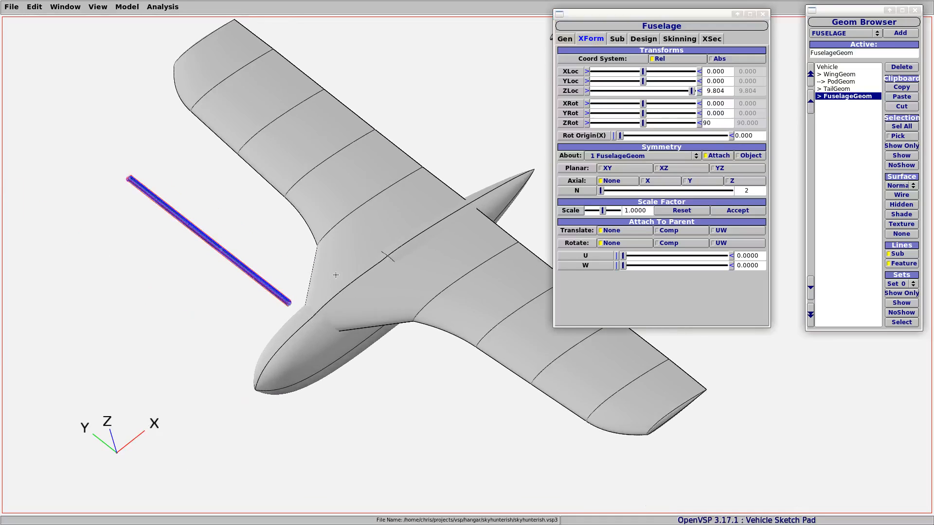
pyautogui.moveTo(280, 389); pyautogui.dragTo(346, 386)
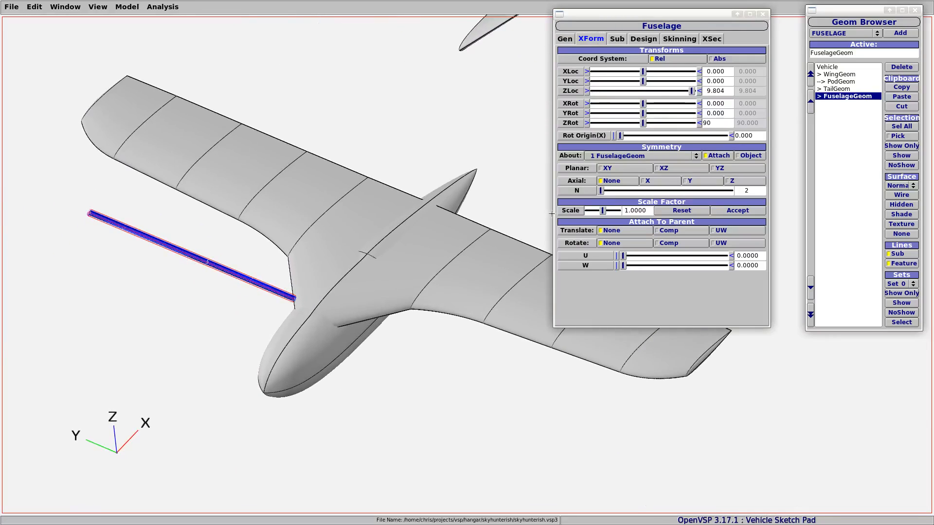
# - Mirror the tube with XZ planar symmetry and set its X location to 30
pyautogui.click(657, 168)
pyautogui.moveTo(232, 283); pyautogui.dragTo(540, 272)
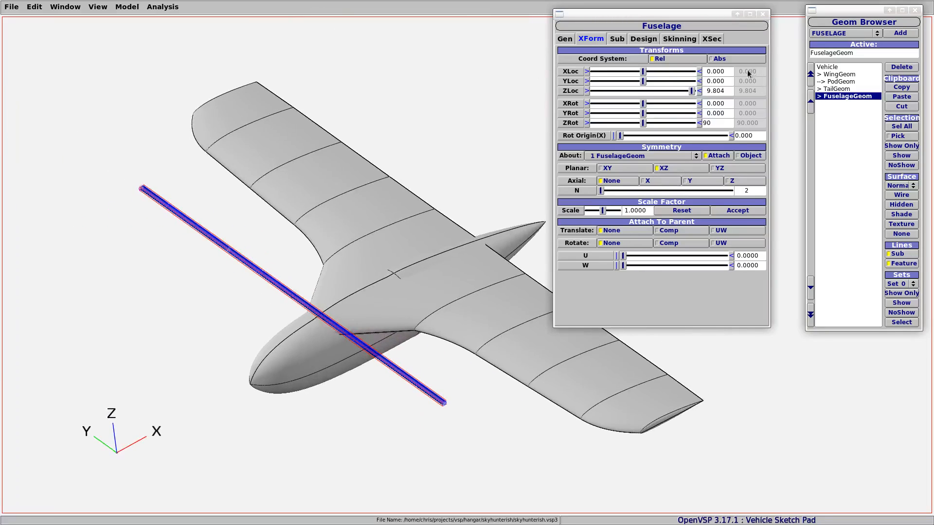
pyautogui.moveTo(730, 73); pyautogui.dragTo(695, 77)
pyautogui.write('30')
pyautogui.press('Return')
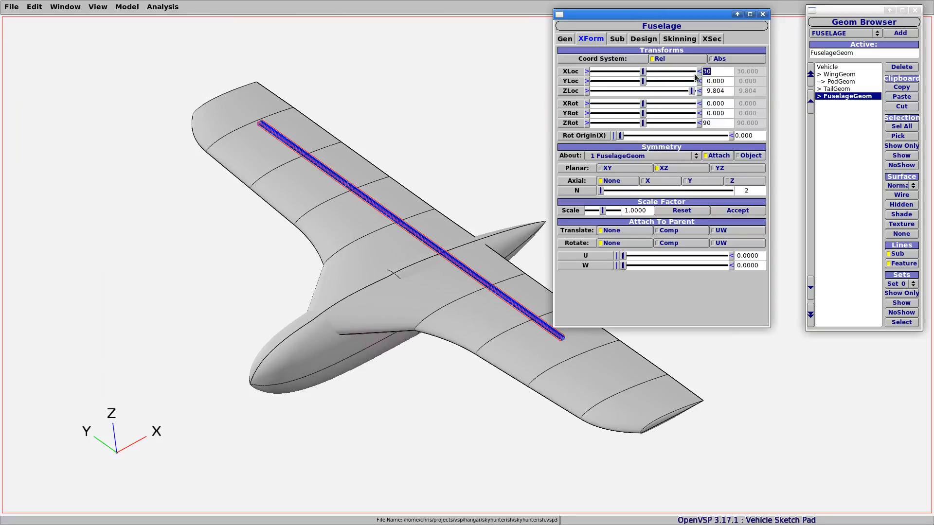
# - Lower the tube into the wing at a Z location of about 0.098 and check its fit from several angles
pyautogui.moveTo(340, 316); pyautogui.dragTo(275, 265)
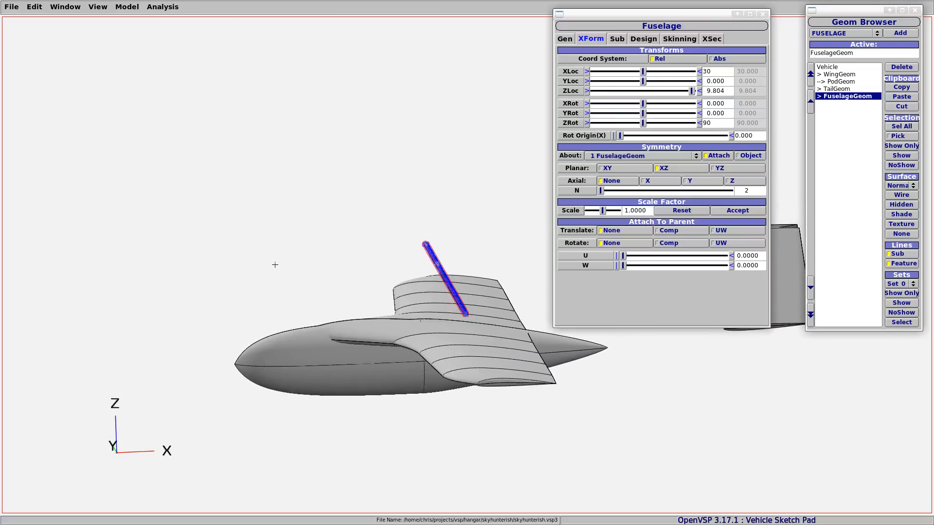
pyautogui.moveTo(691, 91); pyautogui.dragTo(643, 94)
pyautogui.moveTo(315, 393); pyautogui.dragTo(540, 386)
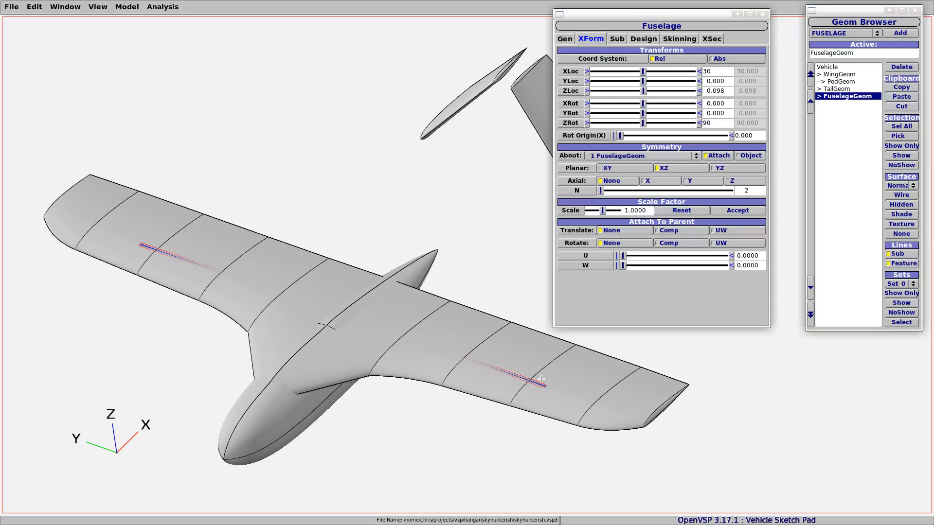
pyautogui.moveTo(395, 348); pyautogui.dragTo(269, 231)
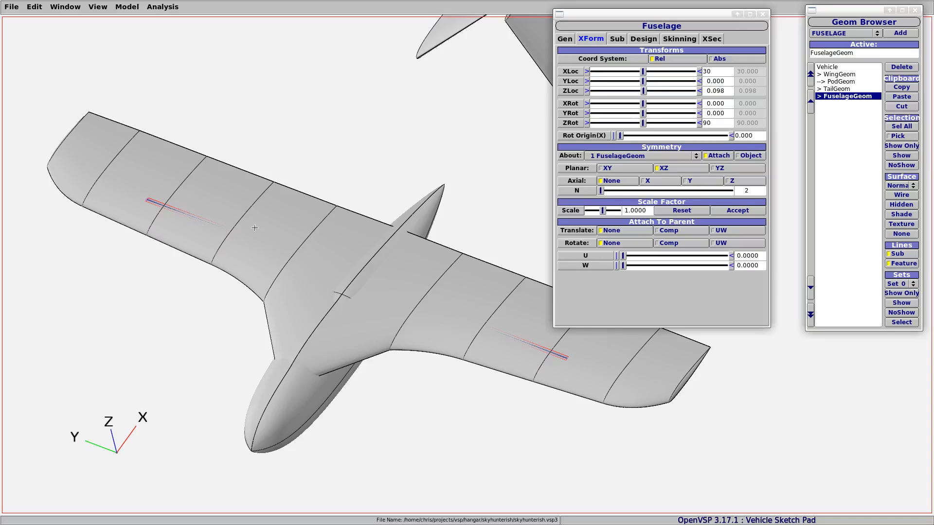
pyautogui.moveTo(403, 375); pyautogui.dragTo(598, 474)
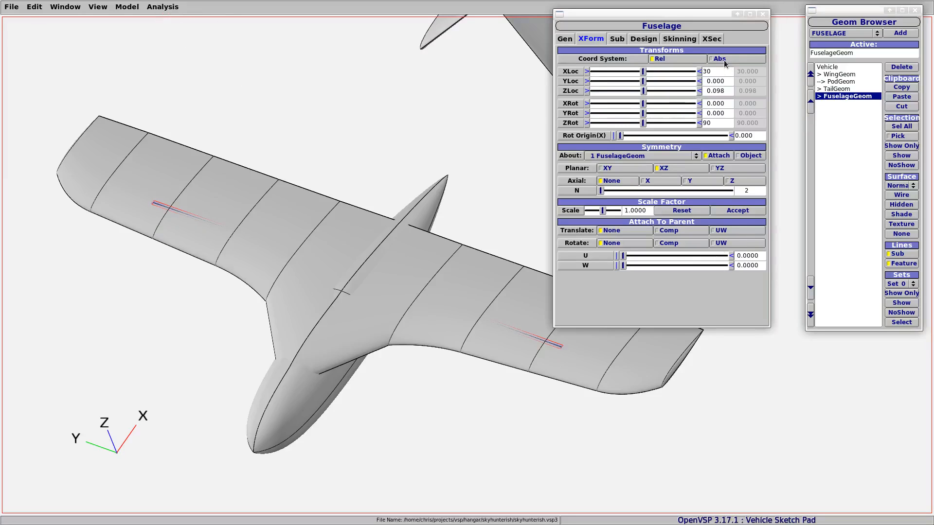
# - Toggle the FuselageGeom component's membership in Set_0 in its general settings
pyautogui.moveTo(699, 14)
pyautogui.mouseDown()
pyautogui.moveTo(729, 21)
pyautogui.moveTo(714, 16)
pyautogui.mouseUp()
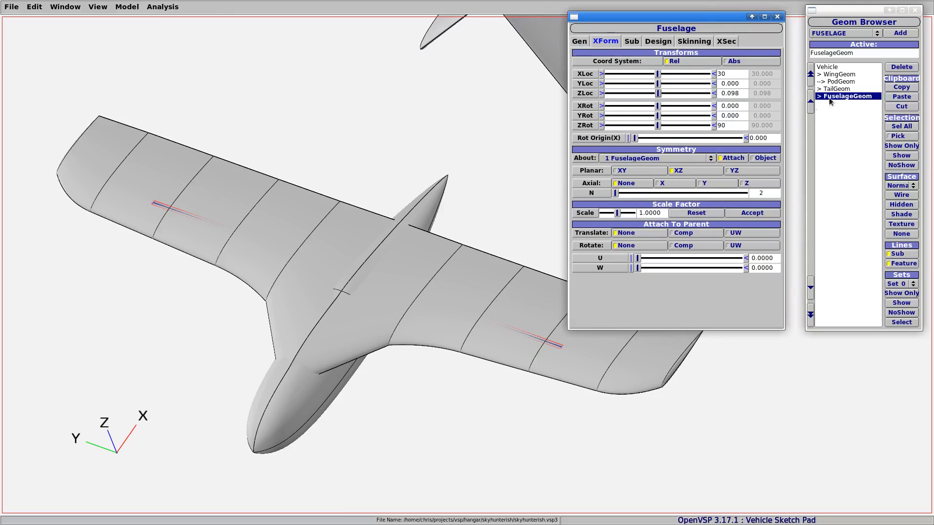
pyautogui.click(837, 82)
pyautogui.click(849, 91)
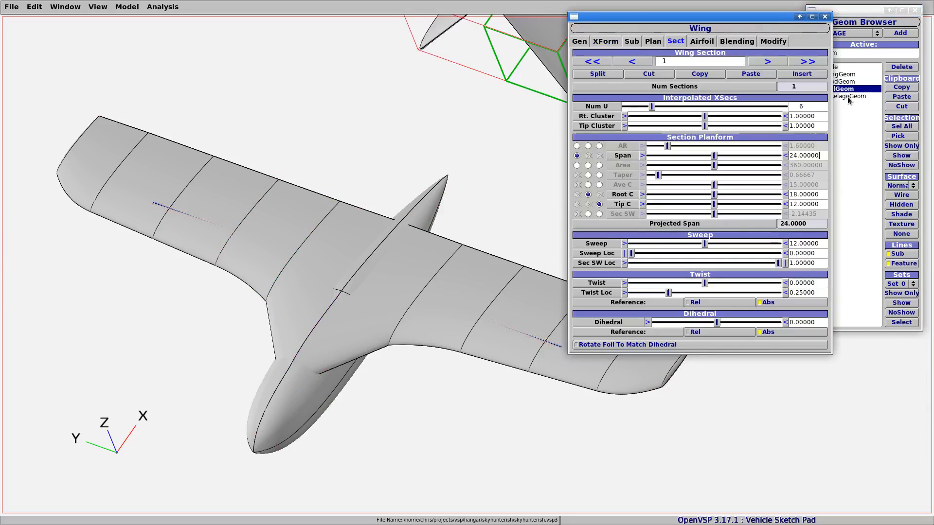
pyautogui.click(848, 98)
pyautogui.click(578, 42)
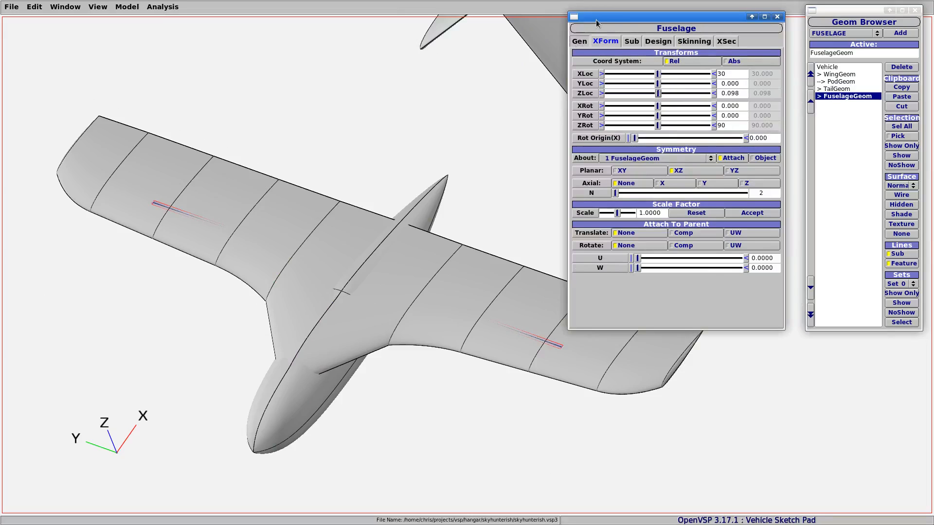
pyautogui.moveTo(598, 24); pyautogui.dragTo(586, 35)
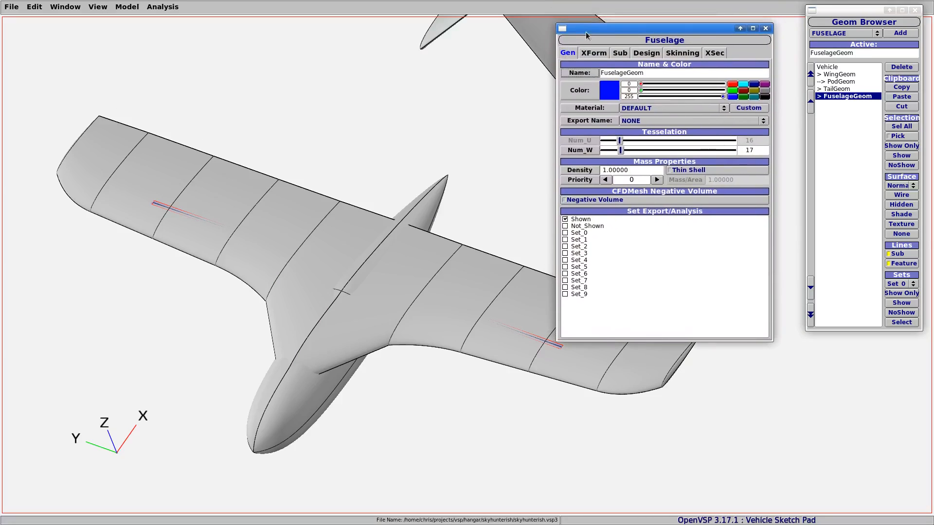
pyautogui.click(566, 233)
pyautogui.click(565, 233)
# - Add the WingGeom component to Set_0 and select the PodGeom component
pyautogui.click(852, 75)
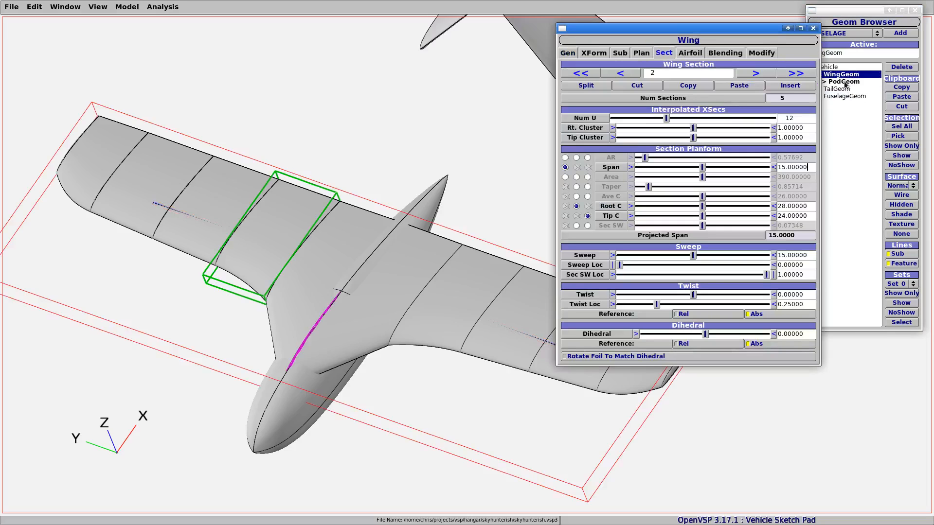
pyautogui.moveTo(762, 30); pyautogui.dragTo(738, 23)
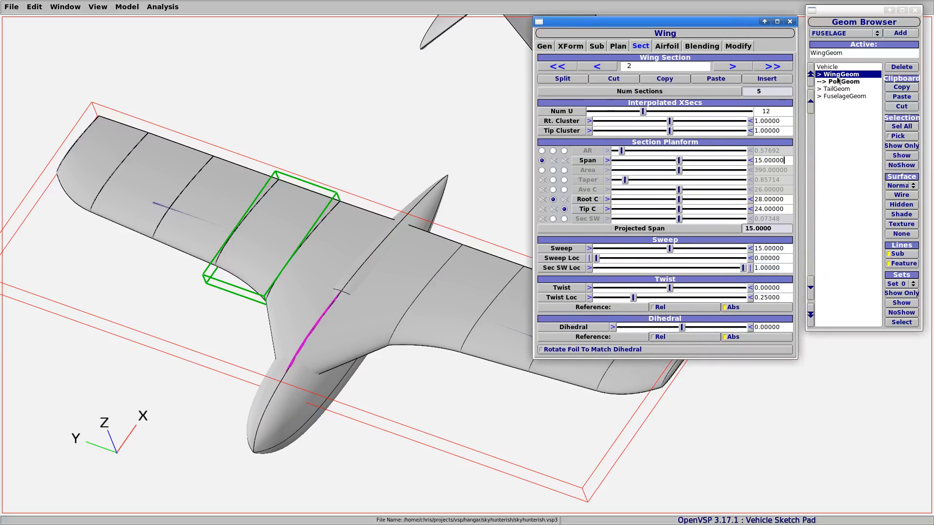
pyautogui.click(545, 46)
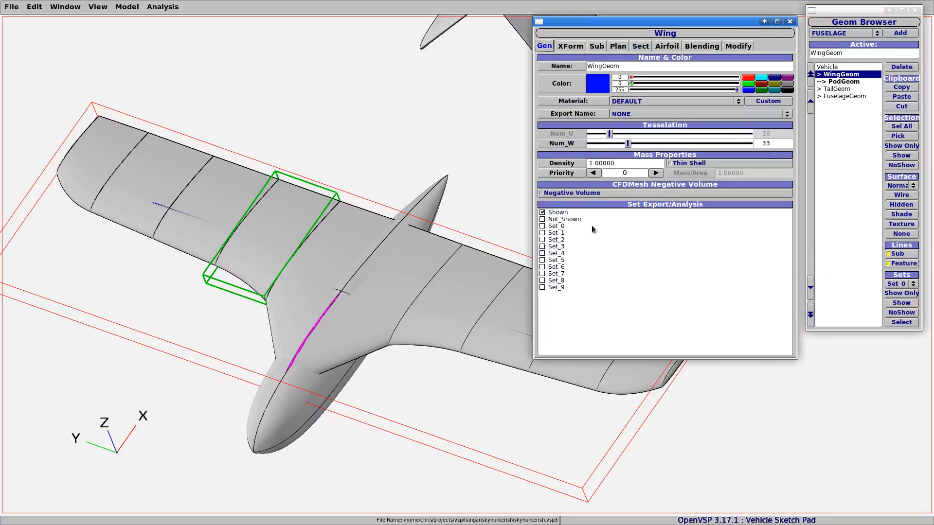
pyautogui.click(844, 81)
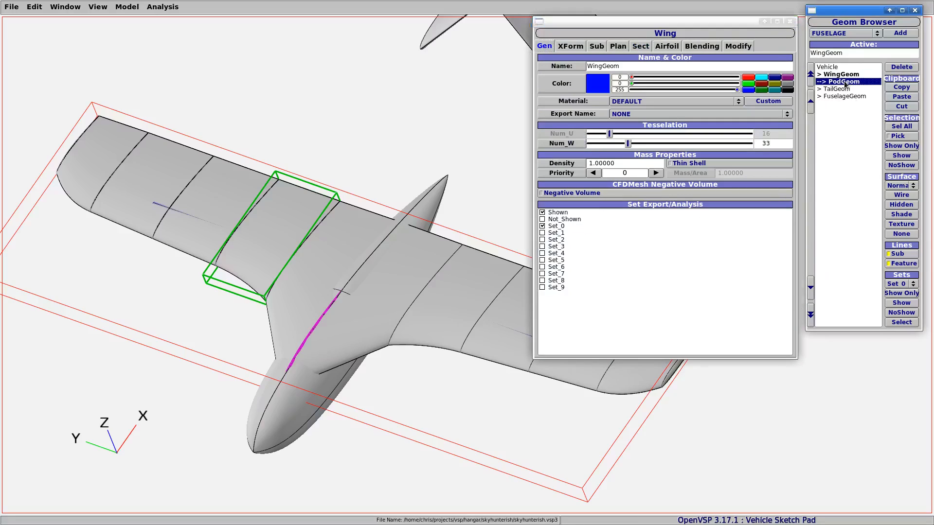
# - Add the PodGeom and TailGeom components to Set_0 in their general settings
pyautogui.click(544, 48)
pyautogui.click(543, 256)
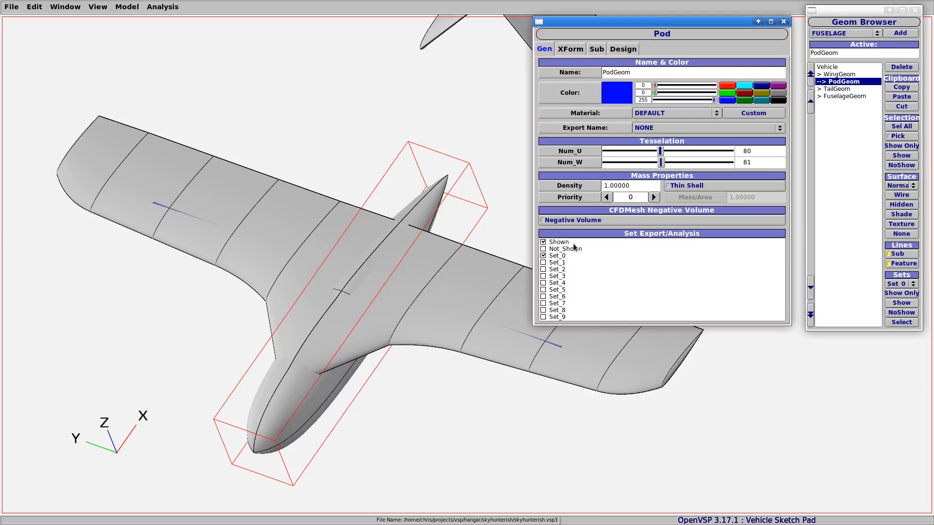
pyautogui.click(837, 90)
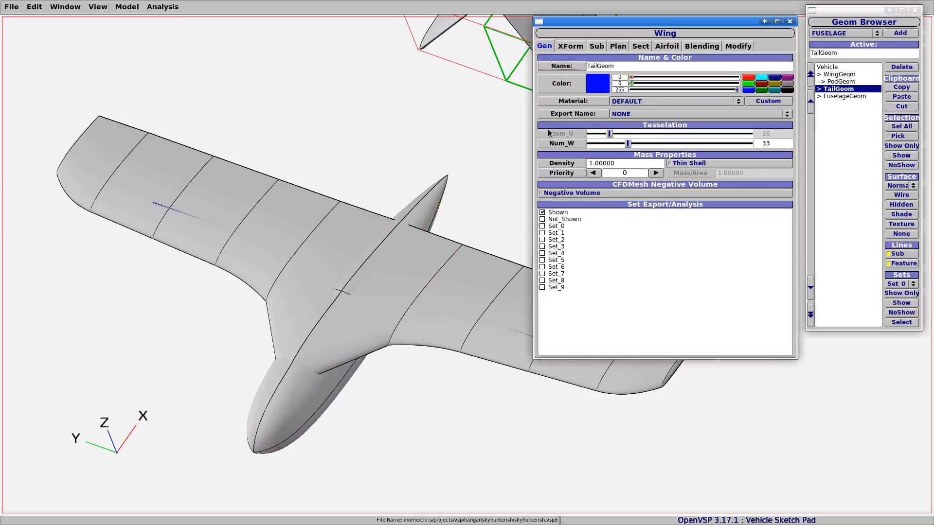
pyautogui.click(542, 226)
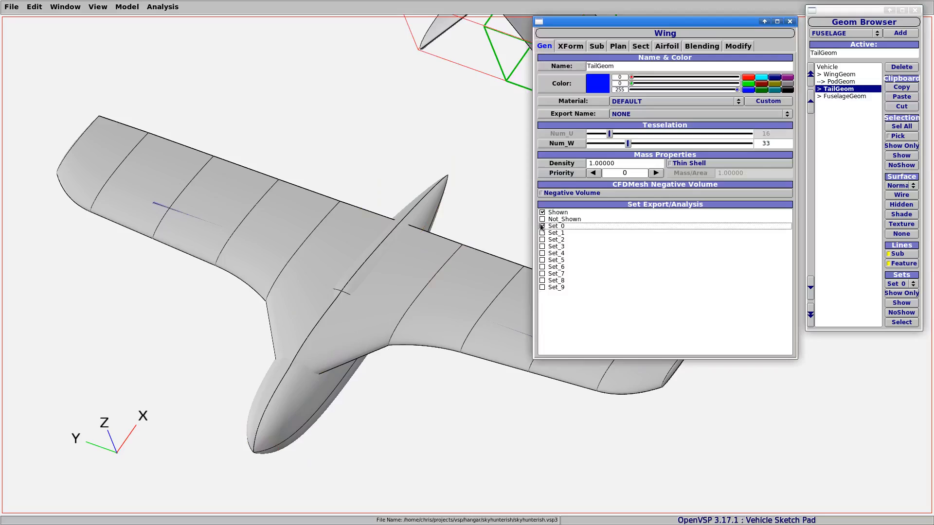
# - Rename the FuselageGeom component as Spar
pyautogui.click(842, 96)
pyautogui.moveTo(627, 67); pyautogui.dragTo(559, 72)
pyautogui.write('S')
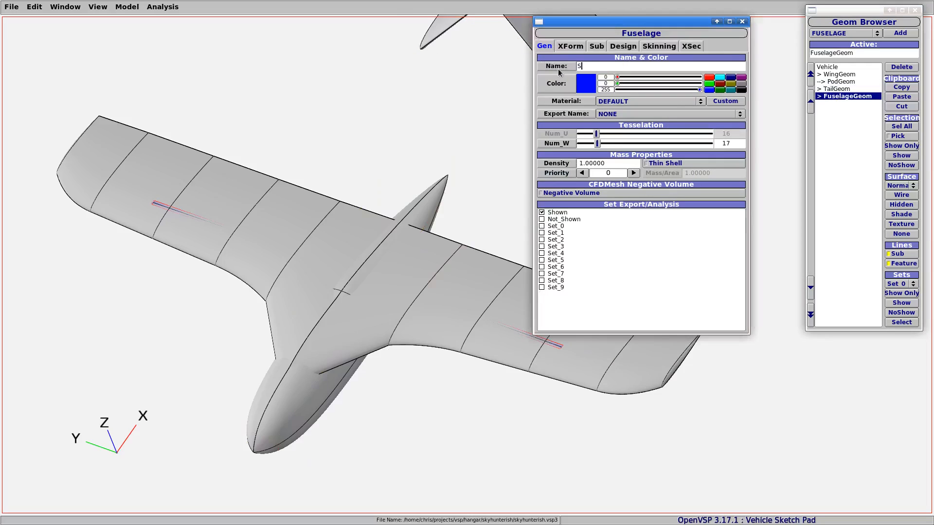
pyautogui.write('par')
pyautogui.press('Return')
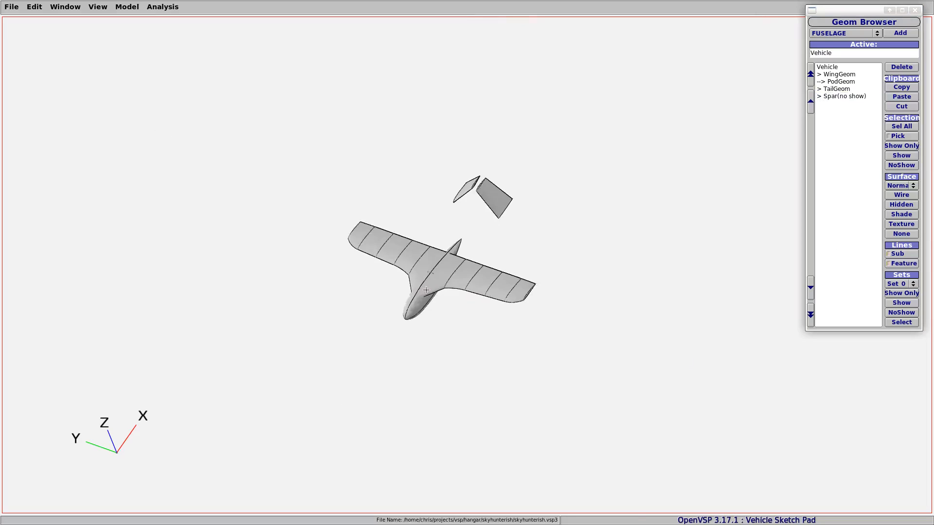
# - Select the hidden Spar component and show it in the model again
pyautogui.scroll(8, 420, 296)
pyautogui.moveTo(420, 295); pyautogui.dragTo(426, 341, button='right')
pyautogui.moveTo(447, 280); pyautogui.dragTo(429, 246)
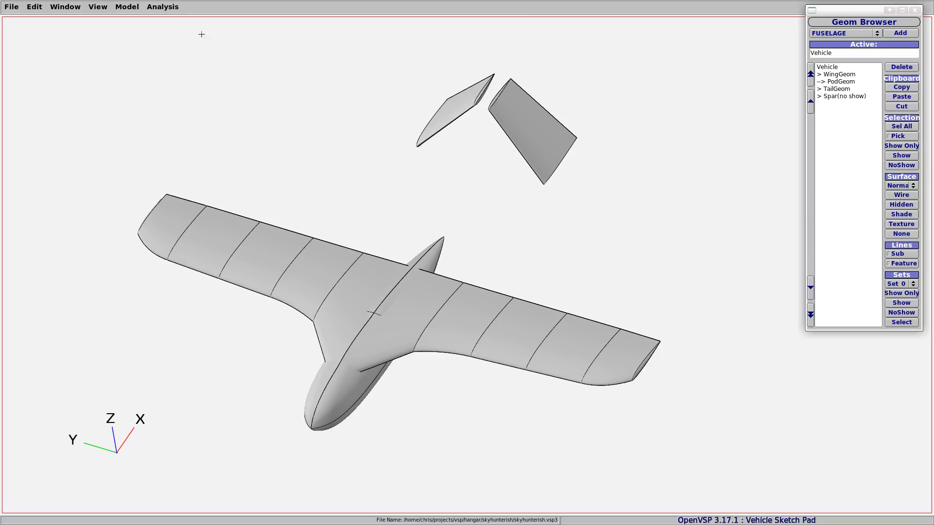
pyautogui.click(172, 8)
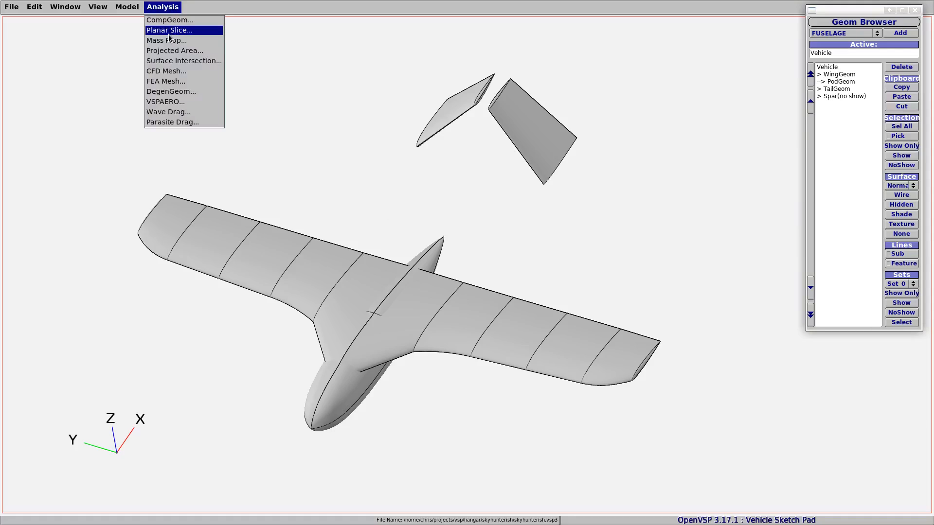
pyautogui.click(161, 8)
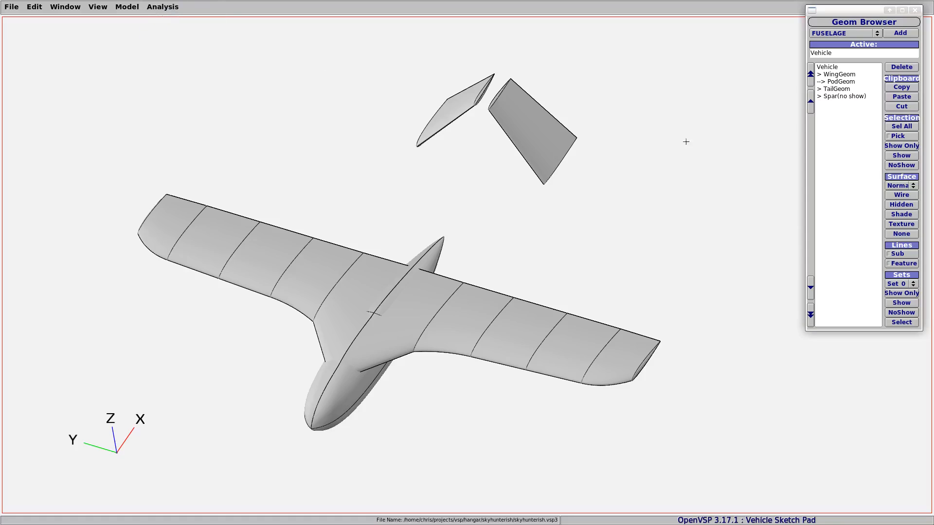
pyautogui.doubleClick(840, 97)
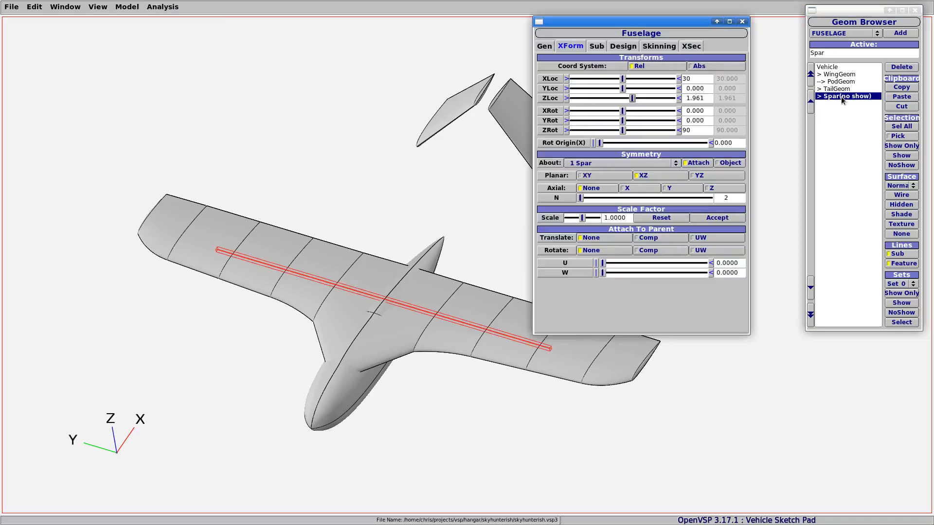
pyautogui.click(900, 158)
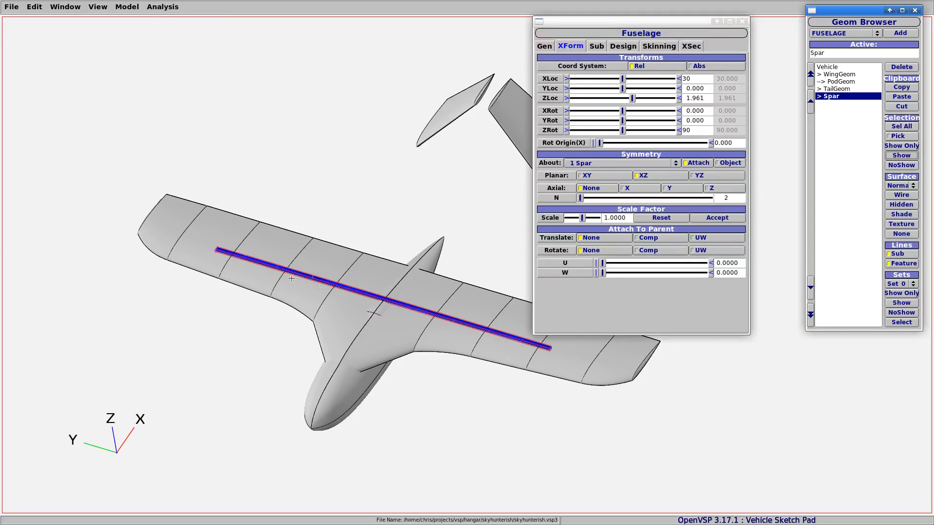
# - Choose Set_0 as the geometry set for the VSPAERO analysis and close the VSPAERO setup
pyautogui.click(158, 6)
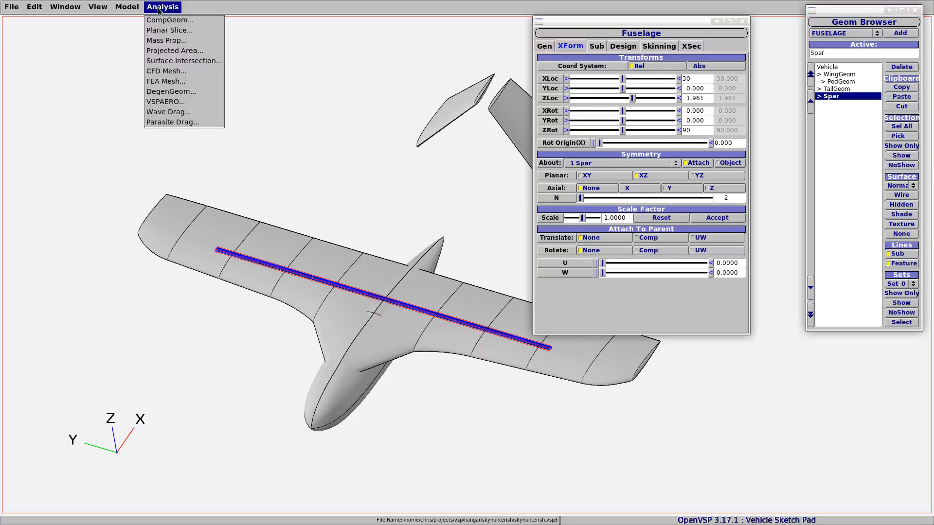
pyautogui.click(178, 103)
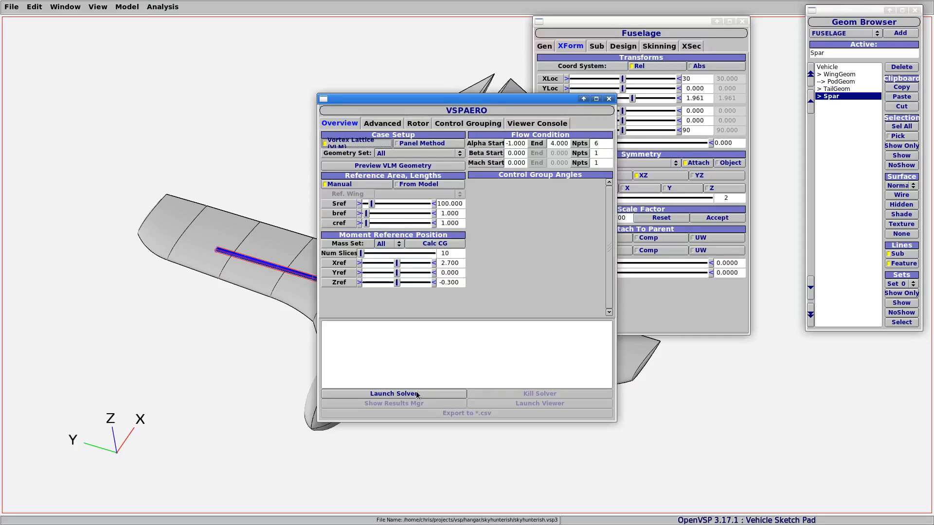
pyautogui.click(460, 154)
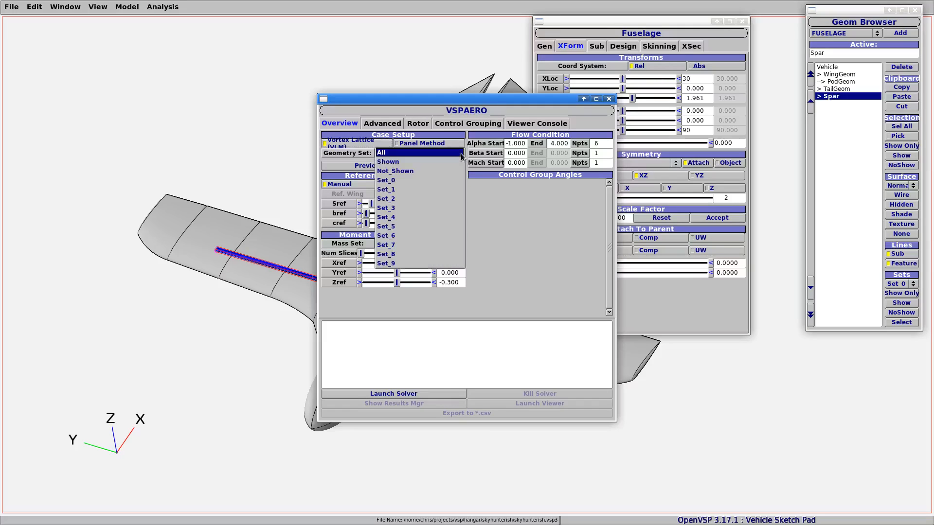
pyautogui.click(395, 181)
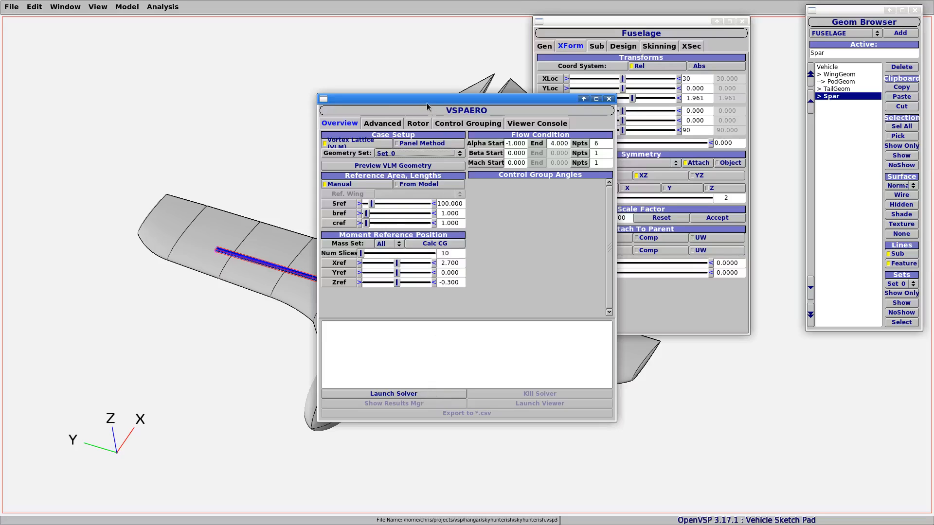
pyautogui.moveTo(428, 101); pyautogui.dragTo(136, 39)
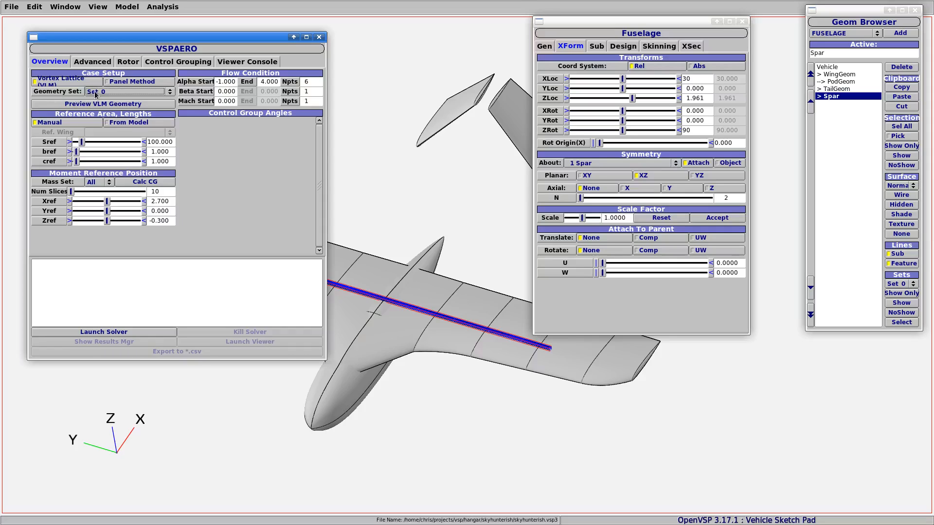
pyautogui.click(319, 37)
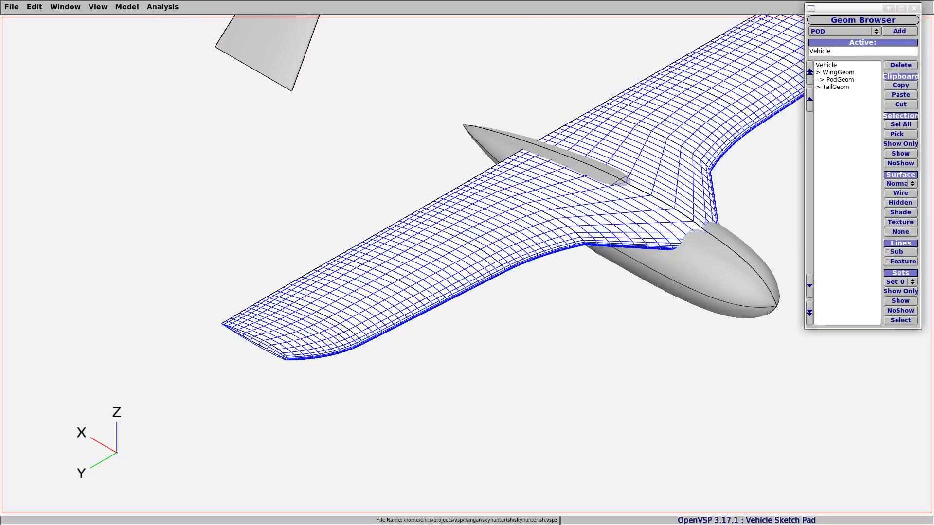
# - Inspect the wing's surface mesh up close and open the WingGeom component's section settings
pyautogui.moveTo(571, 235); pyautogui.dragTo(518, 179)
pyautogui.scroll(3, 518, 179)
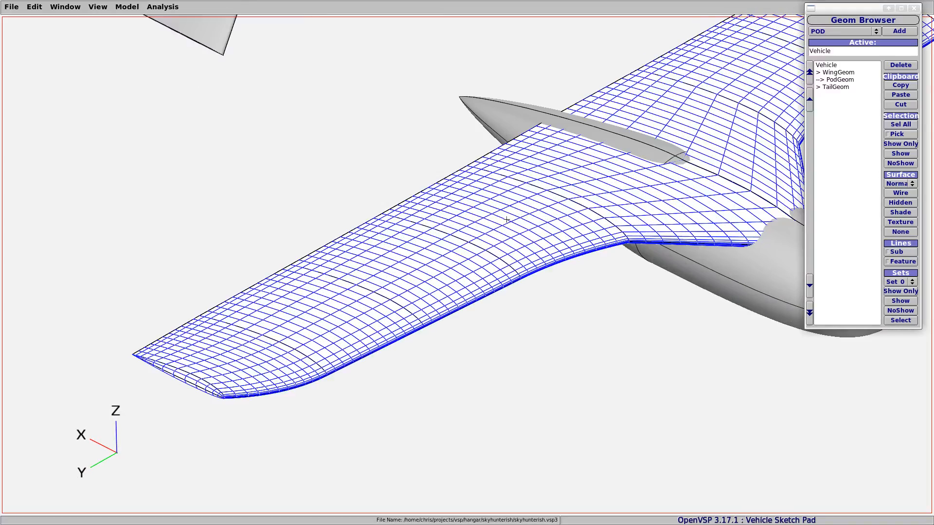
pyautogui.moveTo(514, 276); pyautogui.dragTo(501, 200)
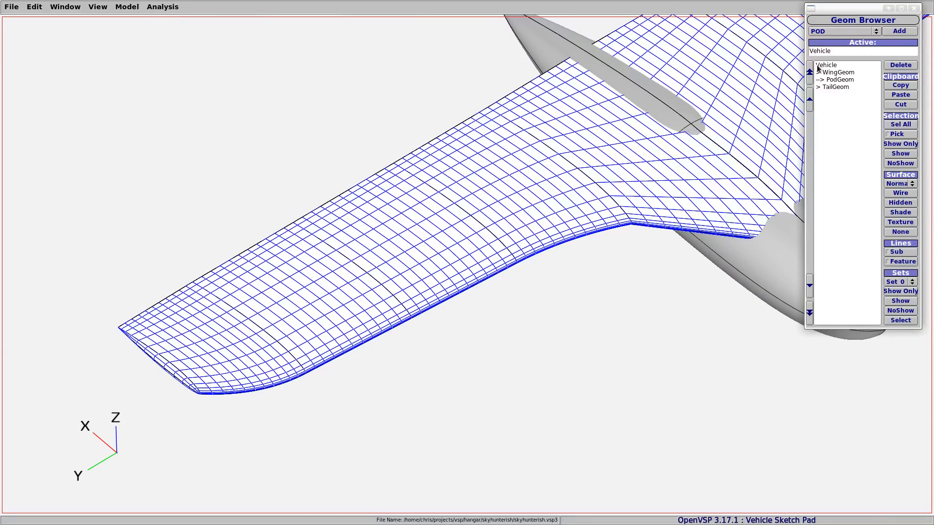
pyautogui.click(837, 73)
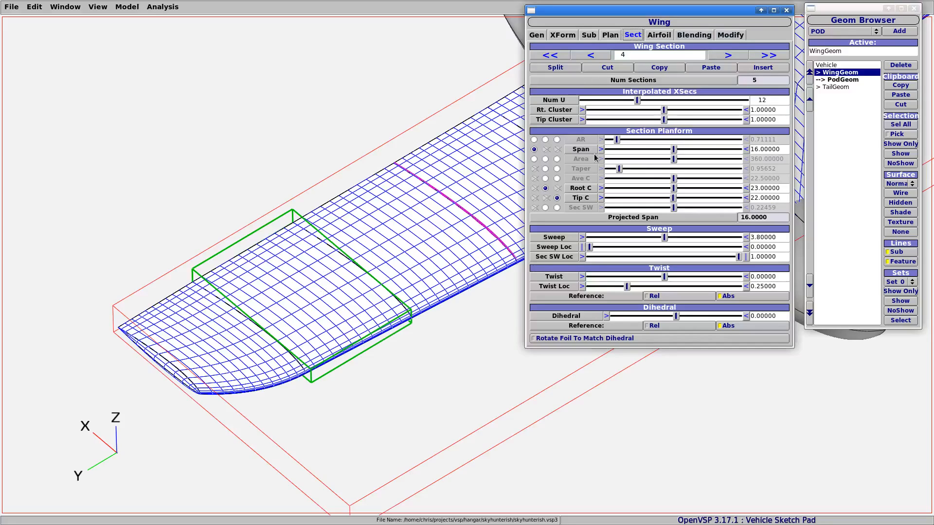
# - Set Num U of wing section 4 to 4
pyautogui.doubleClick(764, 100)
pyautogui.write('4')
pyautogui.press('Return')
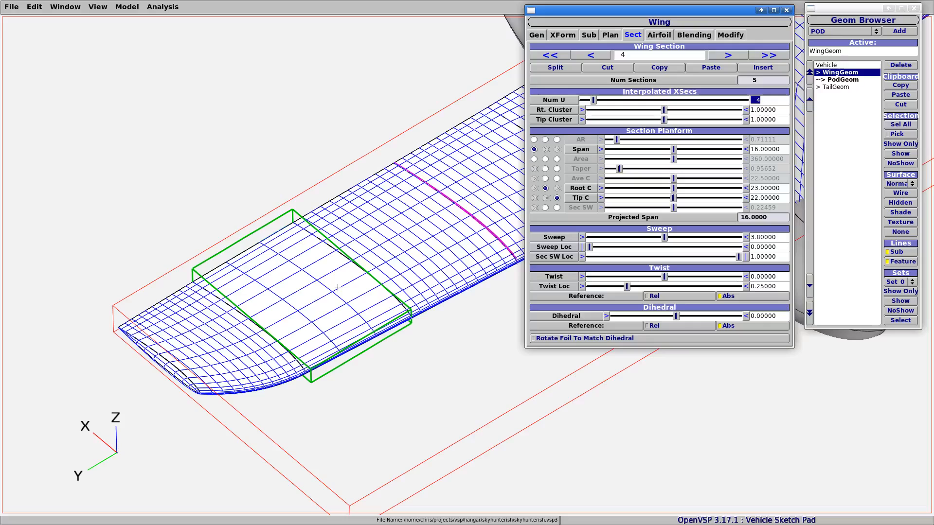
# - Set Num U of wing section 4 back to 12
pyautogui.click(764, 101)
pyautogui.write('12')
pyautogui.press('Return')
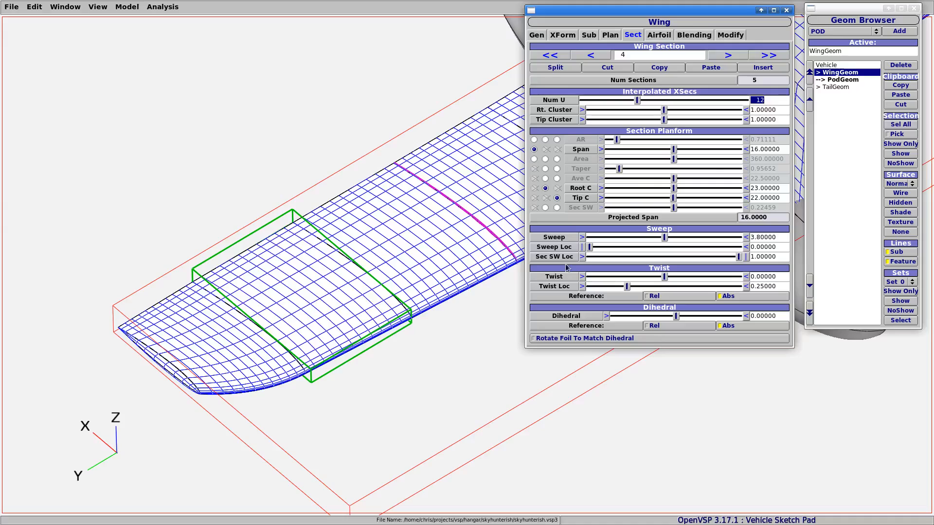
# - Turn on Equal Arc Length Parameterization for airfoil section 2 of the wing
pyautogui.moveTo(492, 299); pyautogui.dragTo(393, 116)
pyautogui.moveTo(305, 200); pyautogui.dragTo(439, 228)
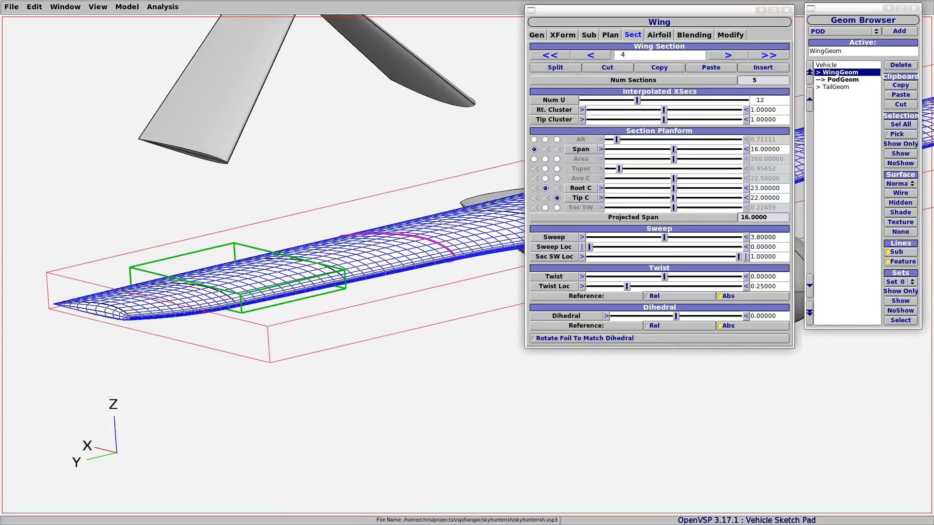
pyautogui.scroll(10, 440, 229)
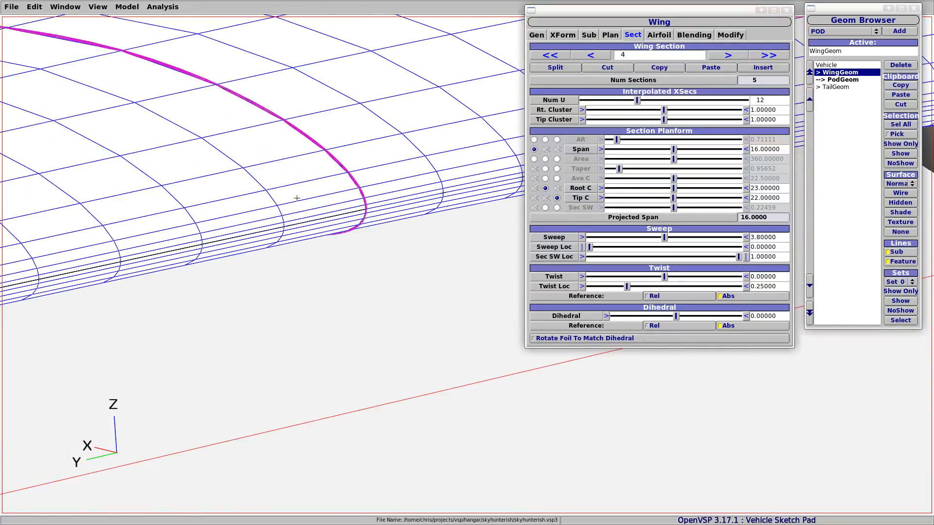
pyautogui.moveTo(297, 198); pyautogui.dragTo(339, 264)
pyautogui.doubleClick(348, 96)
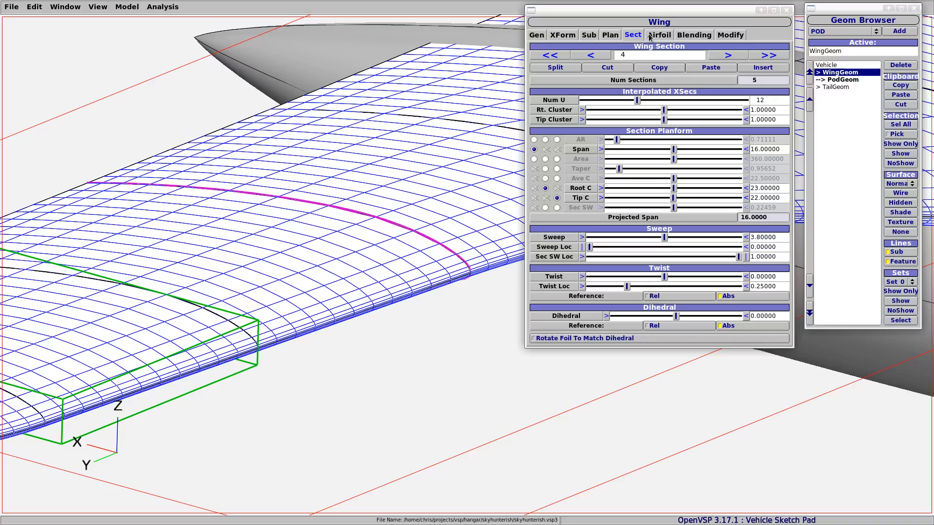
pyautogui.click(656, 35)
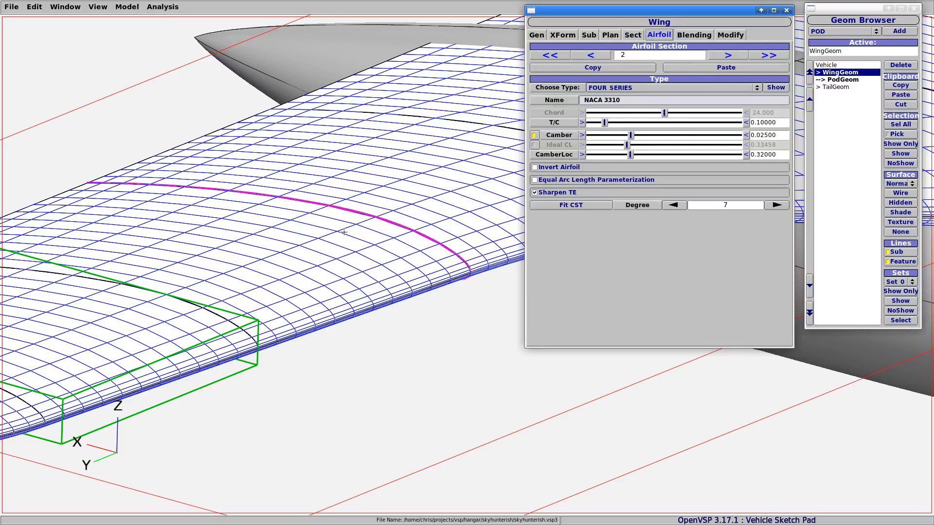
pyautogui.click(535, 183)
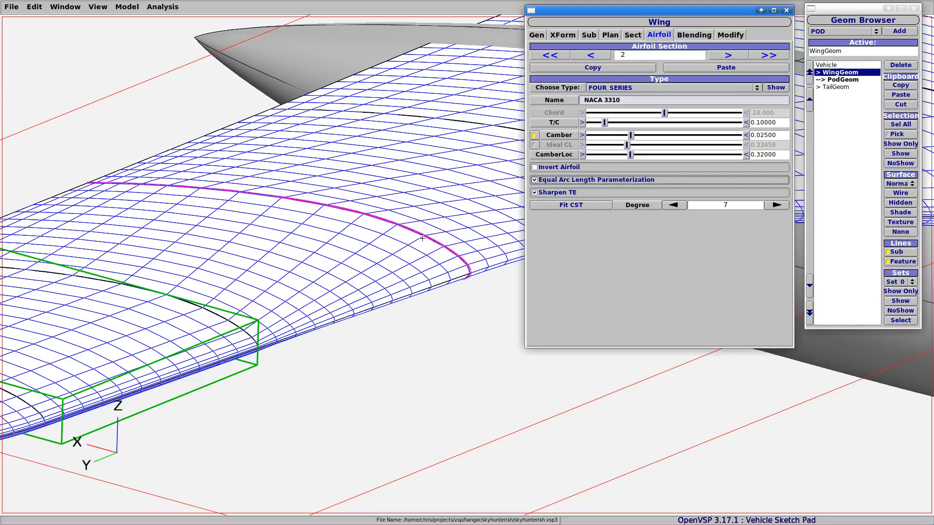
# - Toggle Equal Arc Length Parameterization off and on twice to compare the mesh spacing at airfoil section 2
pyautogui.click(535, 181)
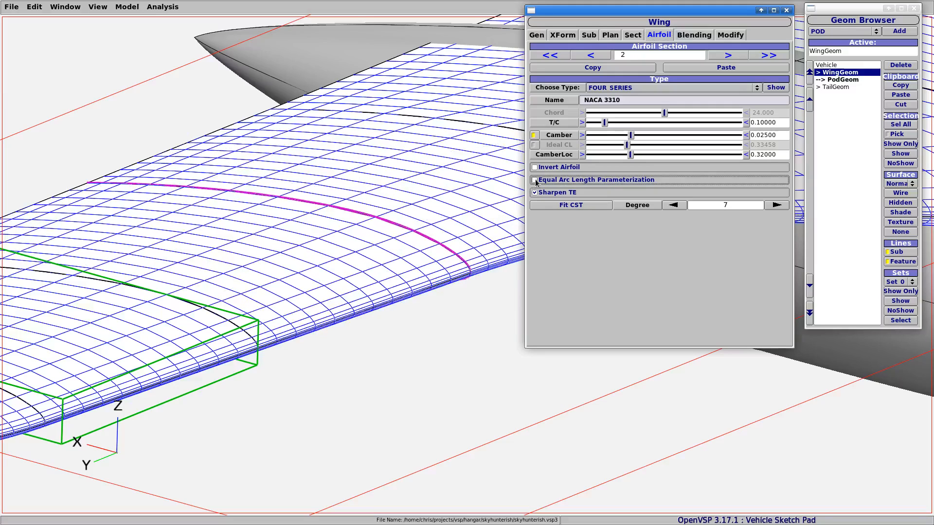
pyautogui.click(536, 181)
pyautogui.click(535, 181)
pyautogui.click(536, 181)
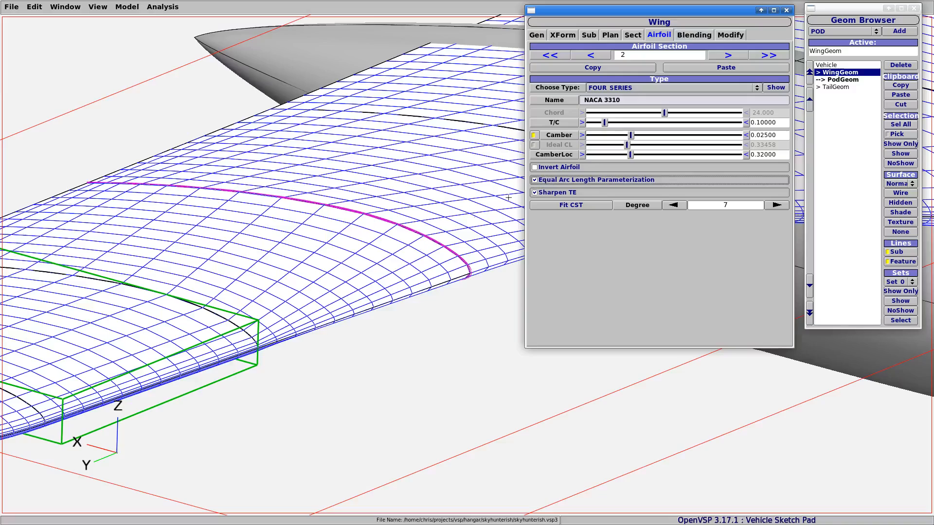
# - Examine the mesh spacing and how it follows the airfoil curve around the wing's leading edge at airfoil section 2
pyautogui.scroll(5, 338, 224)
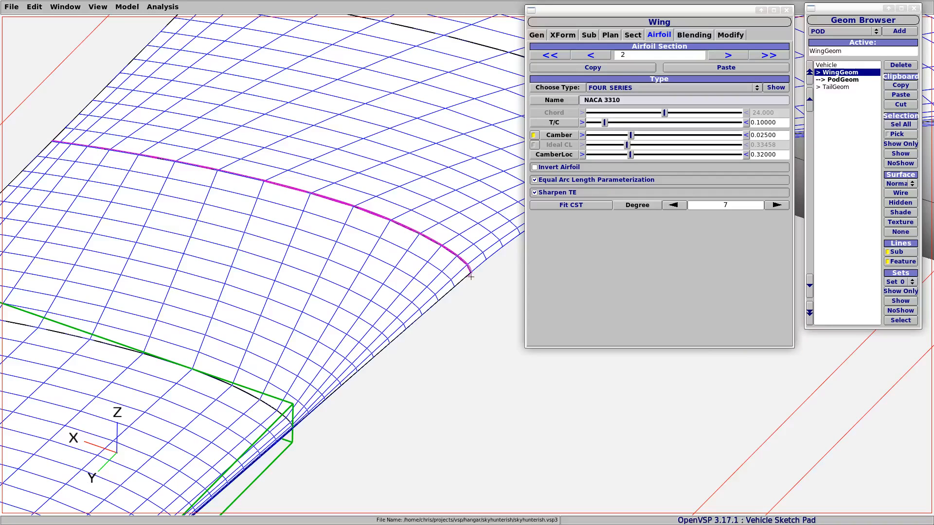
pyautogui.scroll(3, 471, 277)
pyautogui.scroll(2, 467, 267)
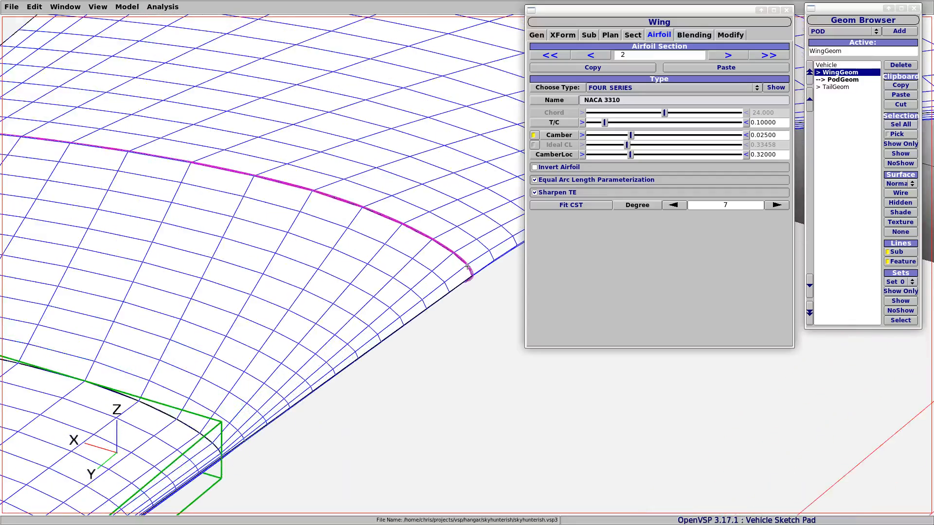
pyautogui.scroll(6, 467, 267)
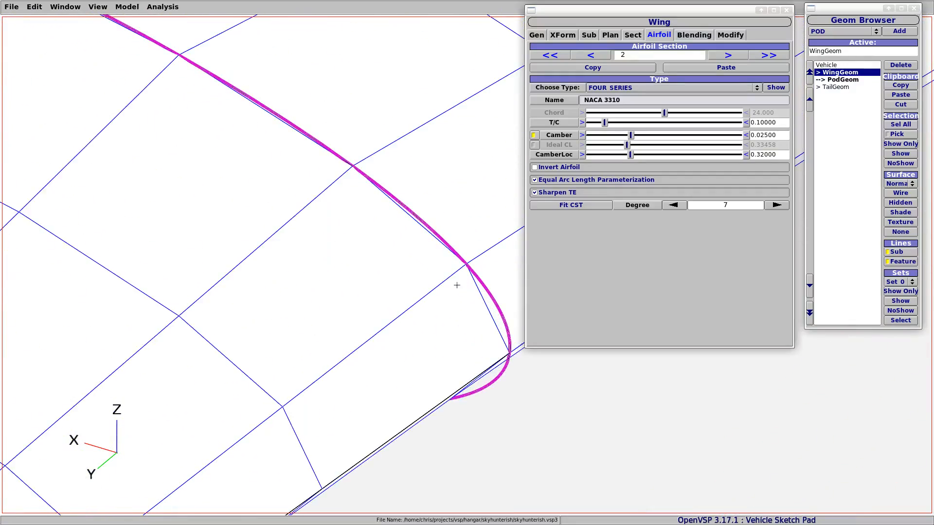
pyautogui.moveTo(457, 285); pyautogui.dragTo(418, 306)
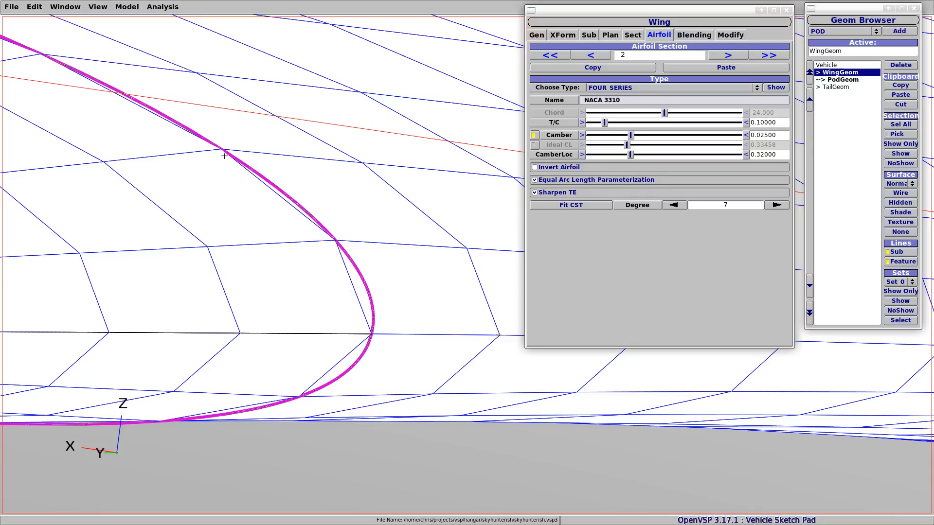
pyautogui.moveTo(234, 244); pyautogui.dragTo(213, 274)
pyautogui.moveTo(303, 302); pyautogui.dragTo(339, 267)
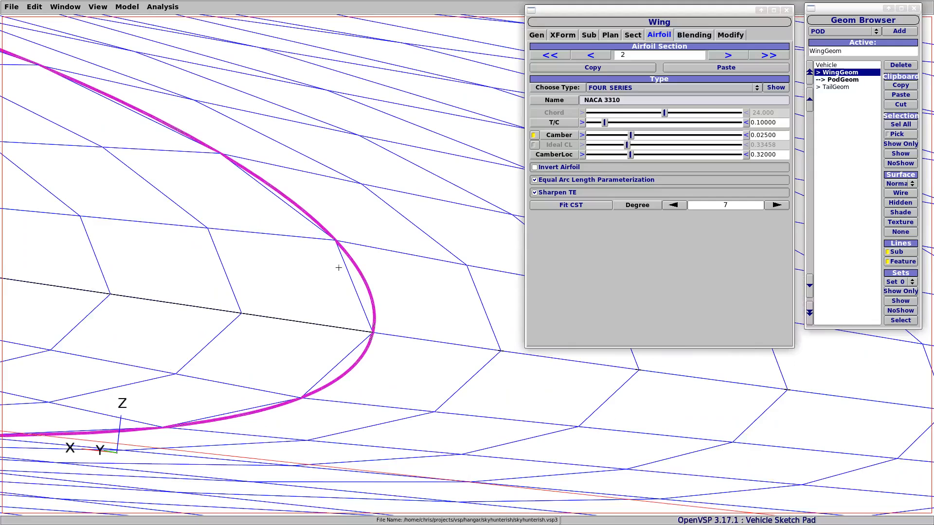
pyautogui.moveTo(336, 267); pyautogui.dragTo(335, 268)
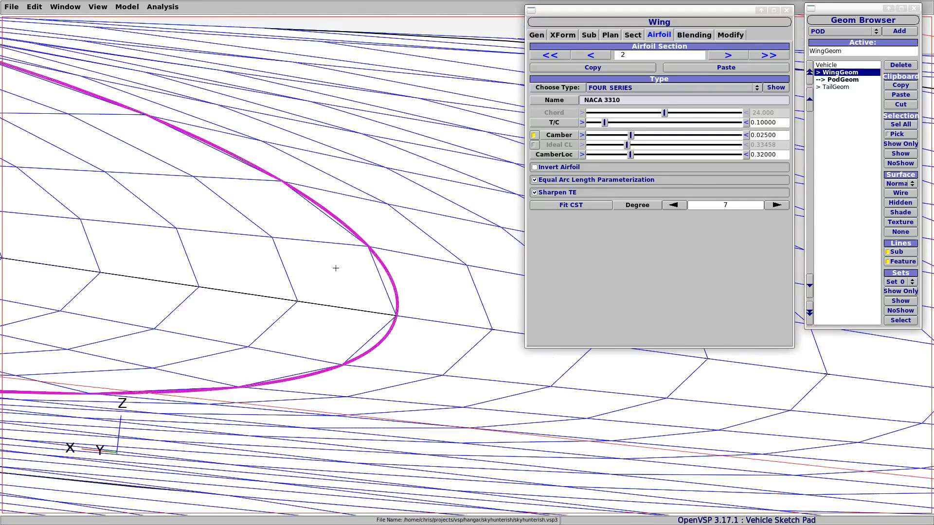
pyautogui.scroll(1, 336, 269)
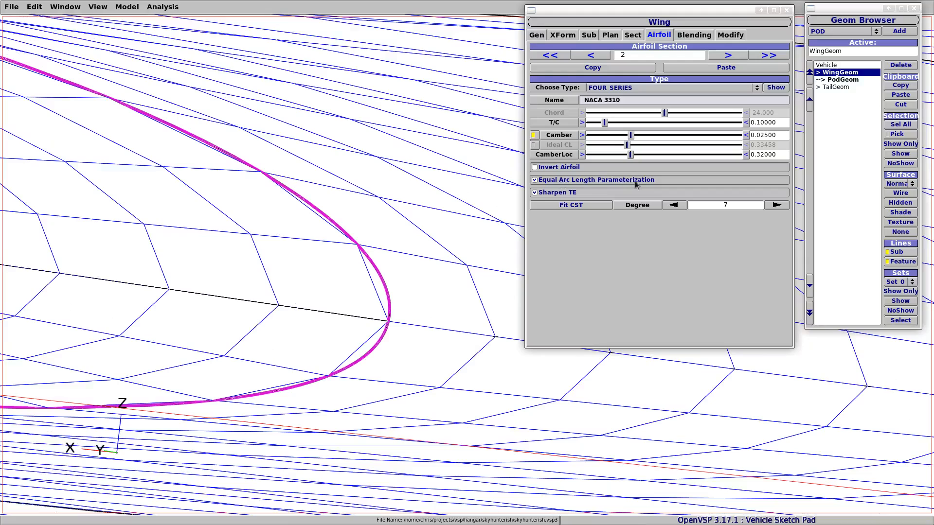
# - Turn off Equal Arc Length Parameterization for airfoil section 2 and inspect the mesh around the wing's leading edge
pyautogui.click(536, 181)
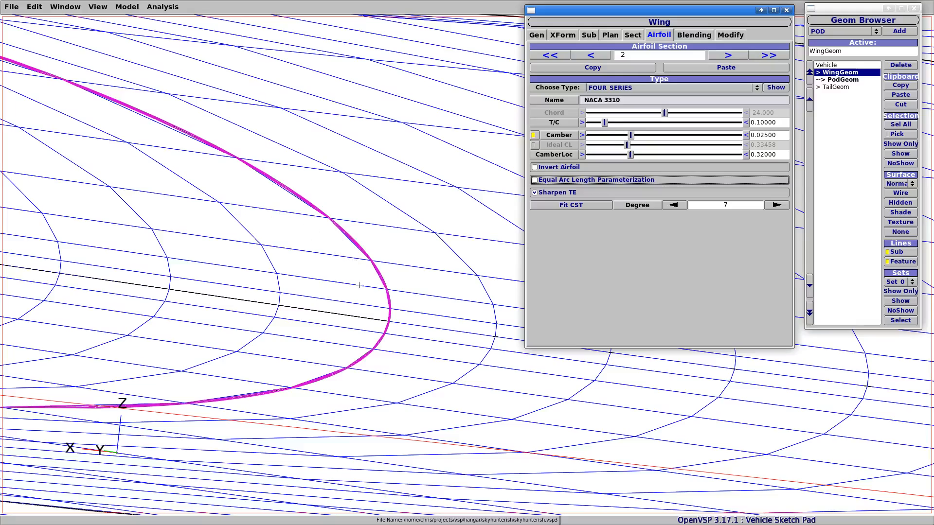
pyautogui.moveTo(359, 285); pyautogui.dragTo(357, 266, button='middle')
pyautogui.moveTo(356, 266); pyautogui.dragTo(440, 267)
pyautogui.moveTo(440, 267); pyautogui.dragTo(339, 235, button='middle')
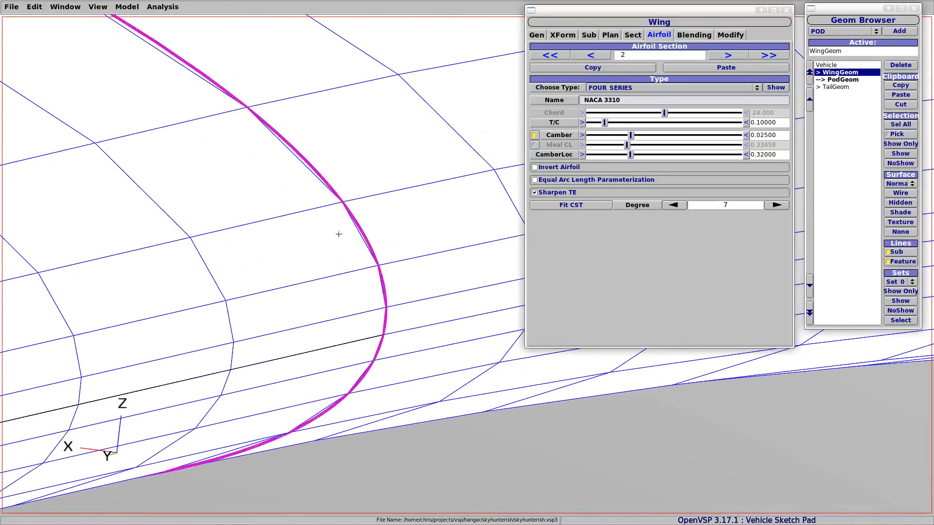
pyautogui.moveTo(373, 304)
pyautogui.mouseDown(button='middle')
pyautogui.moveTo(373, 277)
pyautogui.moveTo(374, 297)
pyautogui.mouseUp(button='middle')
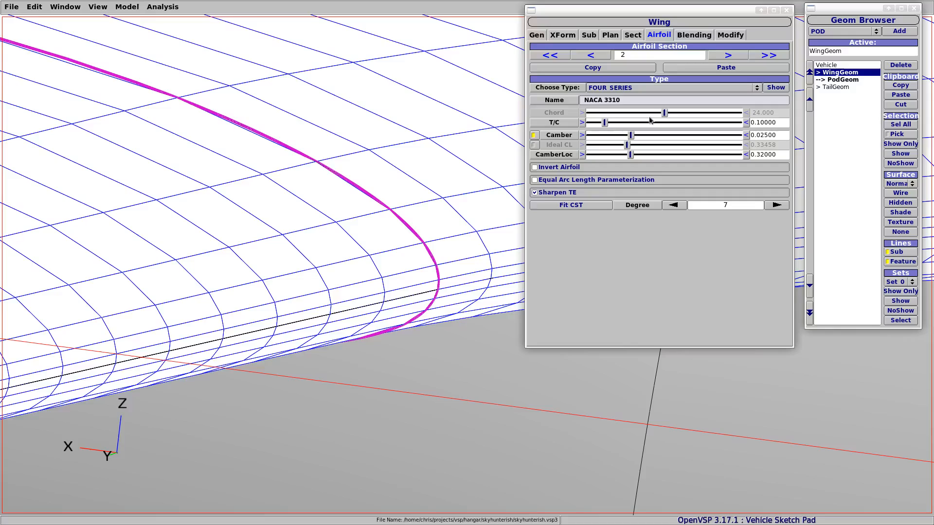
# - Change the type of airfoil section 2 to AF_FILE and load mh64.dat from the vsp/airfoils folder
pyautogui.click(621, 89)
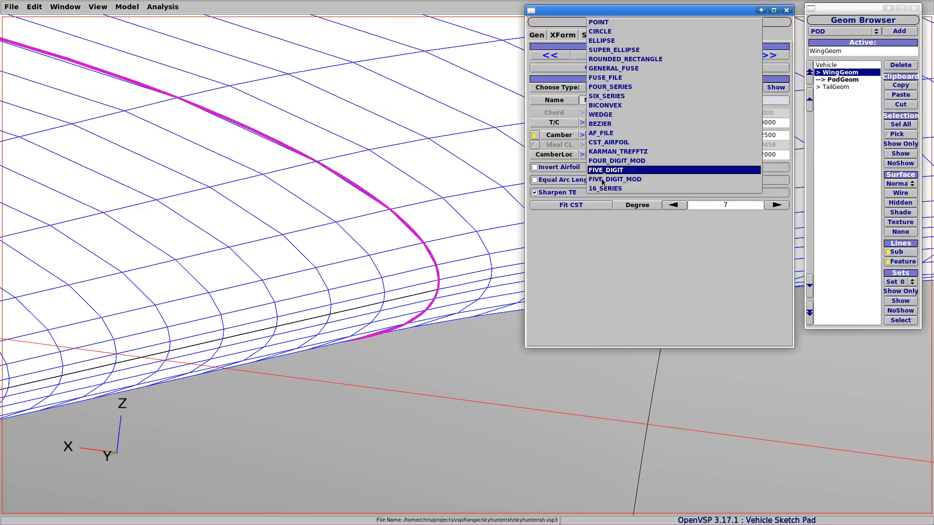
pyautogui.click(589, 255)
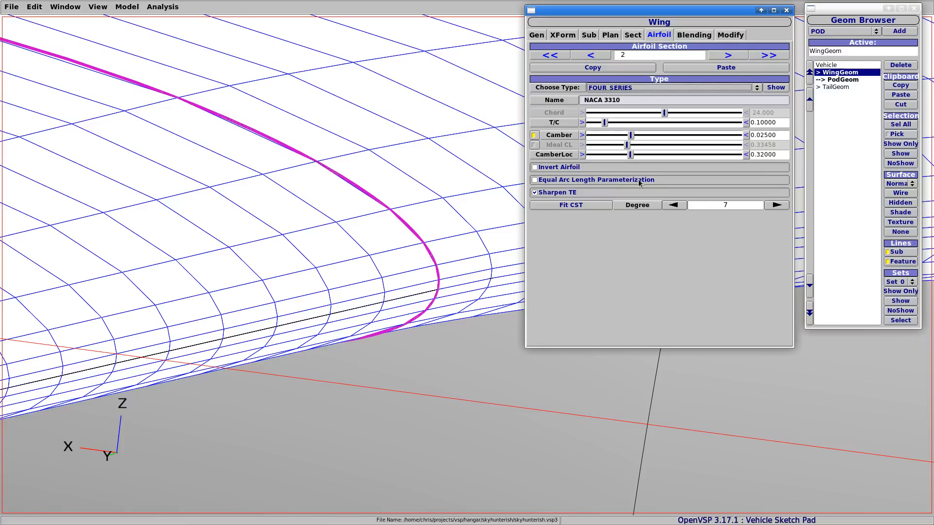
pyautogui.click(617, 90)
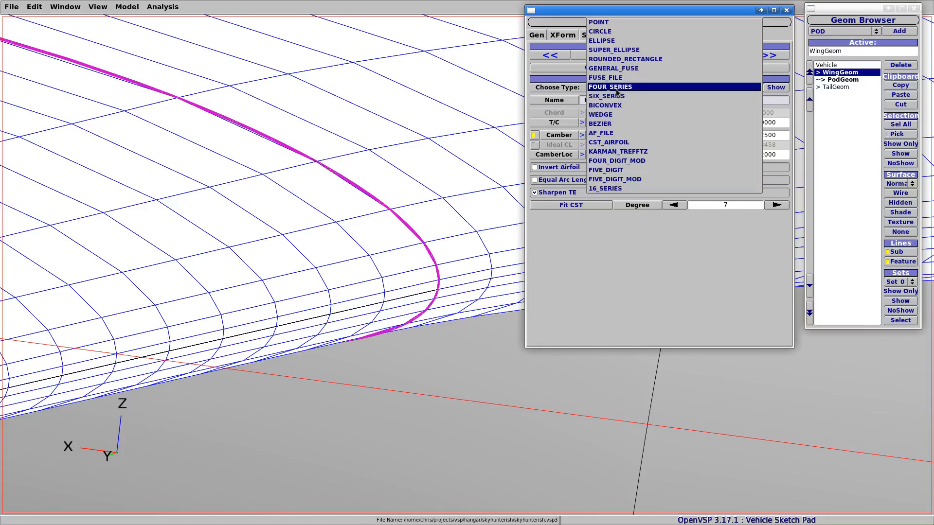
pyautogui.click(604, 133)
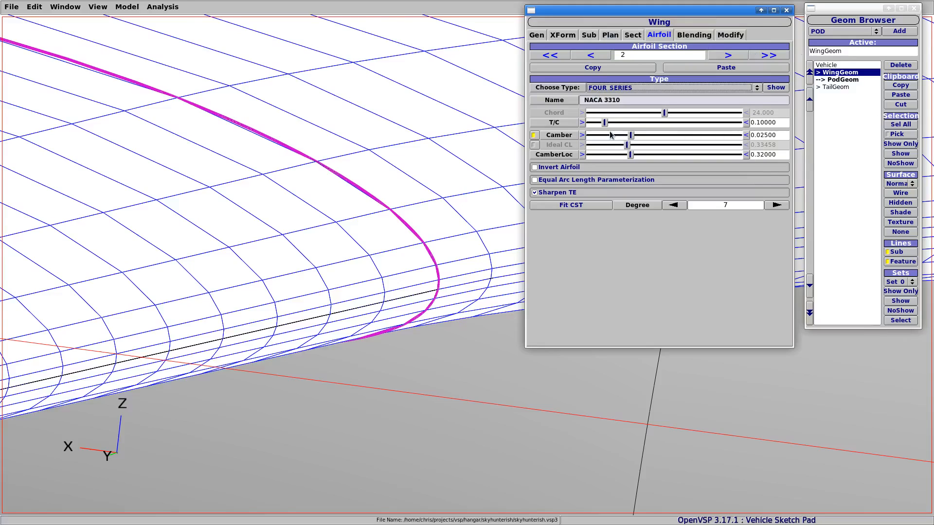
pyautogui.click(659, 100)
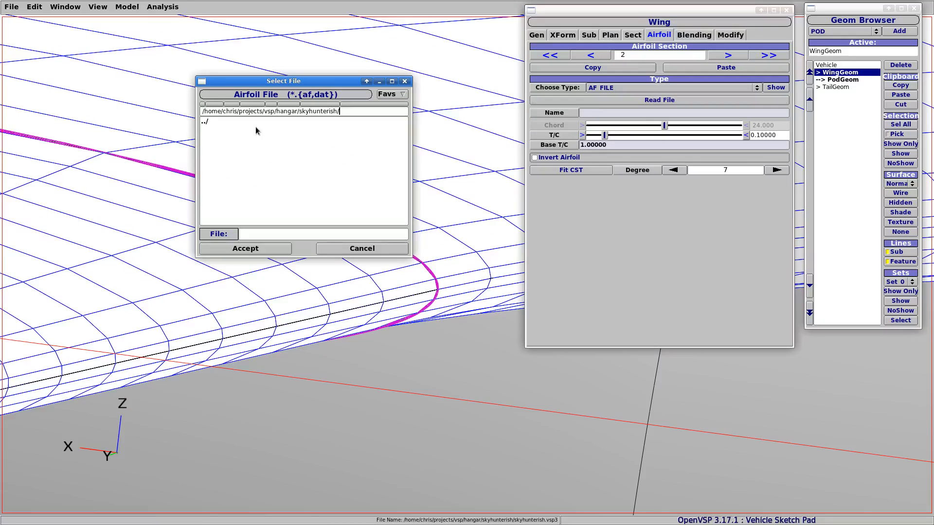
pyautogui.doubleClick(226, 122)
pyautogui.click(212, 124)
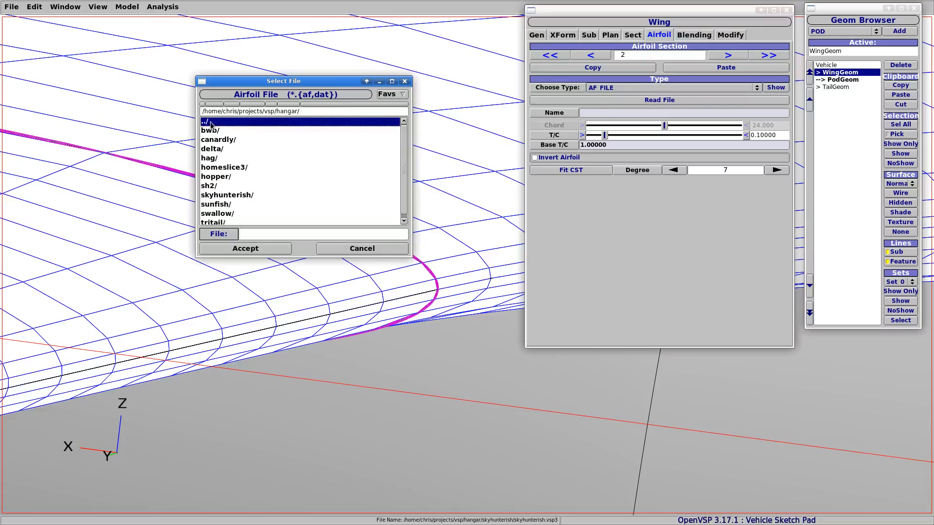
pyautogui.doubleClick(211, 124)
pyautogui.doubleClick(218, 130)
pyautogui.click(218, 130)
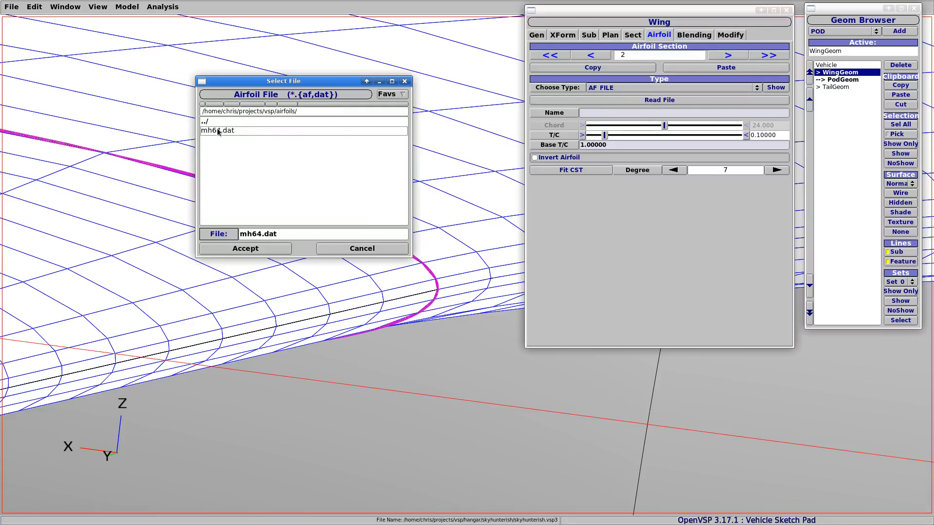
pyautogui.click(255, 249)
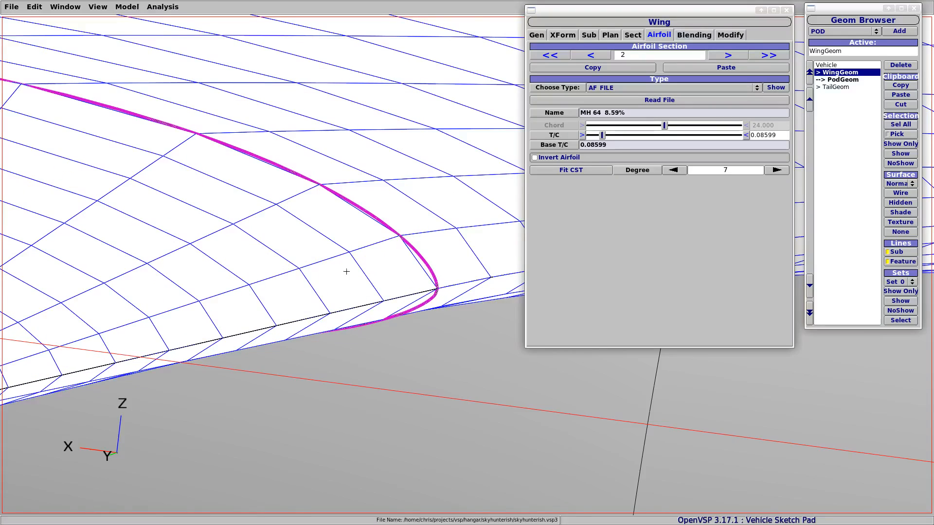
# - Examine how the mesh points follow the imported MH 64 airfoil around the wing's leading edge
pyautogui.moveTo(346, 271)
pyautogui.mouseDown(button='middle')
pyautogui.moveTo(345, 166)
pyautogui.moveTo(343, 262)
pyautogui.mouseUp(button='middle')
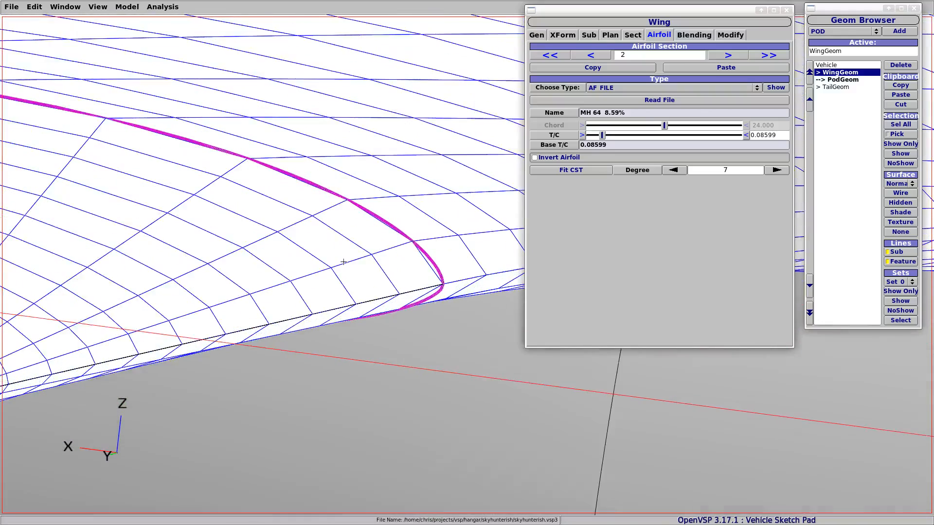
pyautogui.scroll(3, 344, 262)
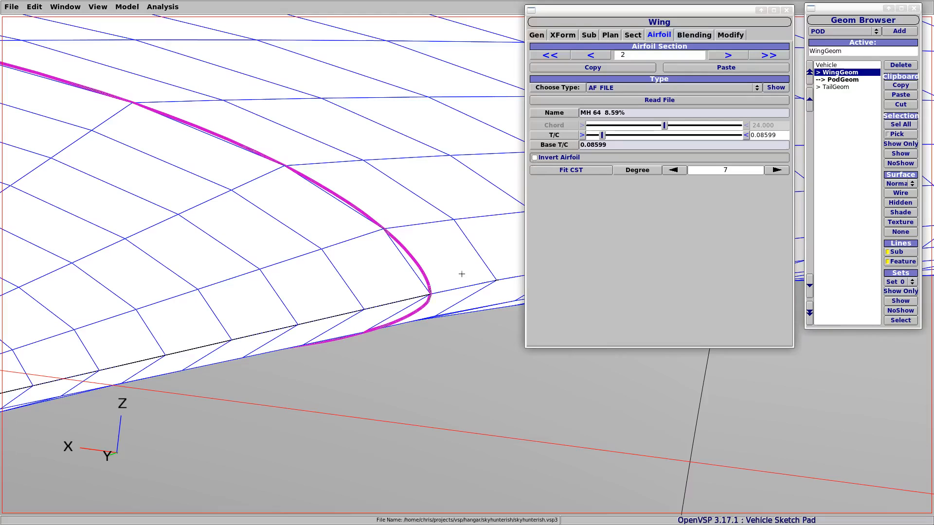
pyautogui.moveTo(413, 286); pyautogui.dragTo(354, 307)
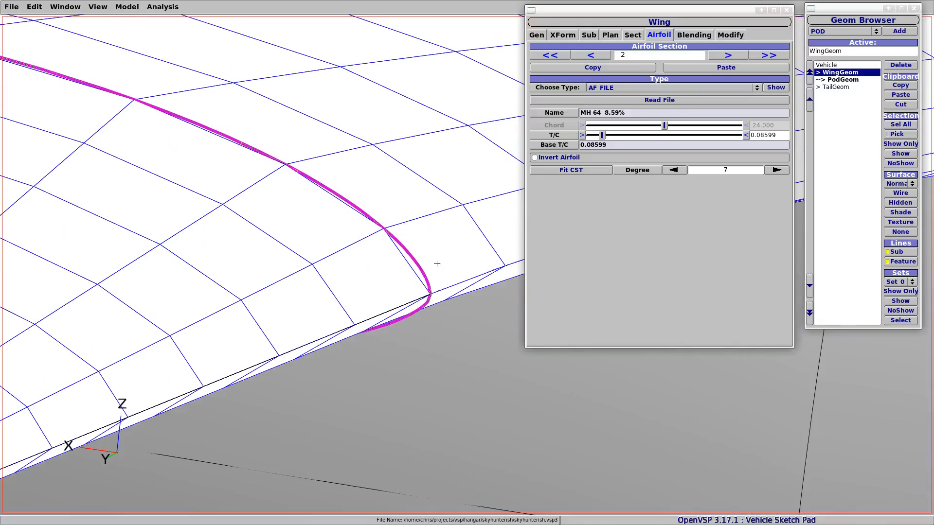
pyautogui.moveTo(437, 264); pyautogui.dragTo(366, 269)
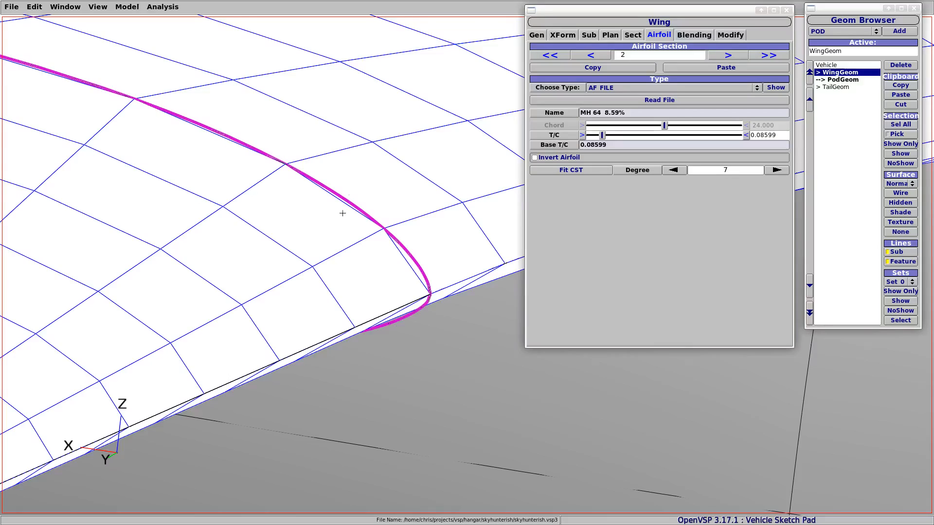
pyautogui.moveTo(342, 213); pyautogui.dragTo(449, 229)
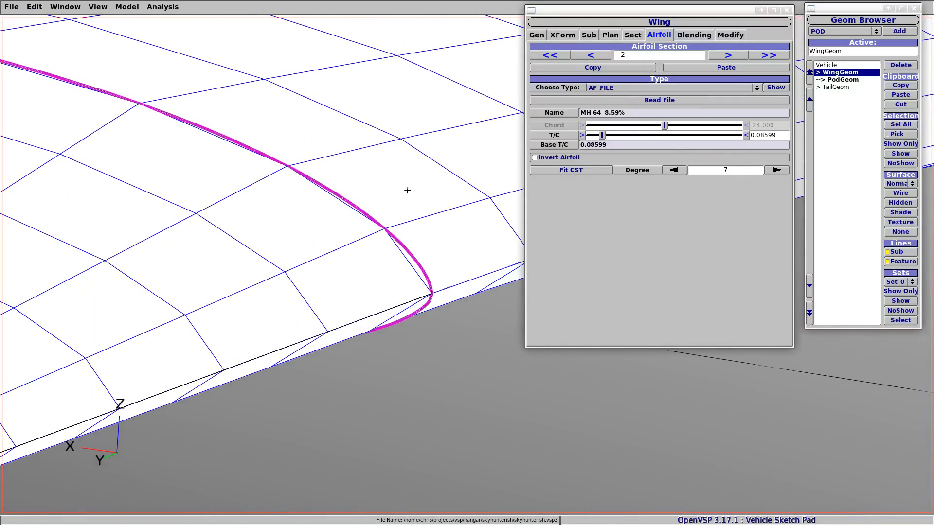
pyautogui.moveTo(409, 192); pyautogui.dragTo(349, 266)
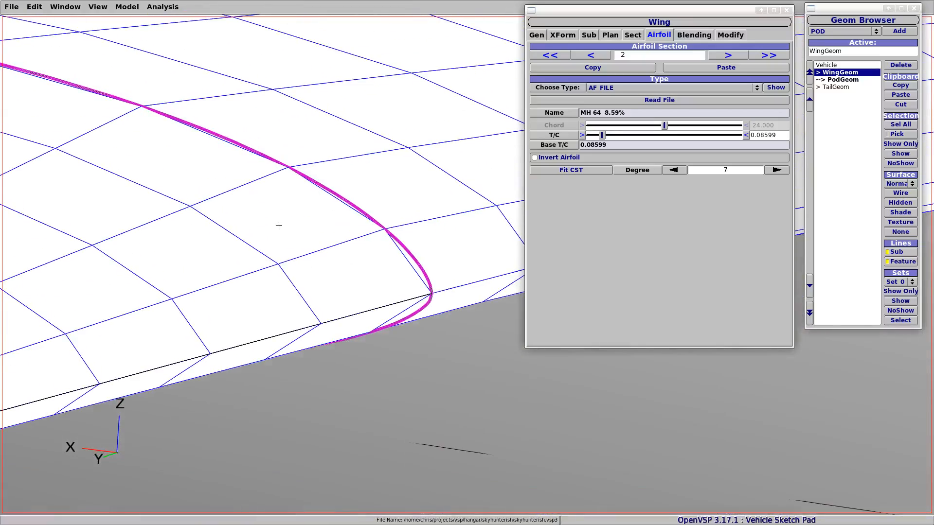
pyautogui.moveTo(345, 227); pyautogui.dragTo(350, 205, button='right')
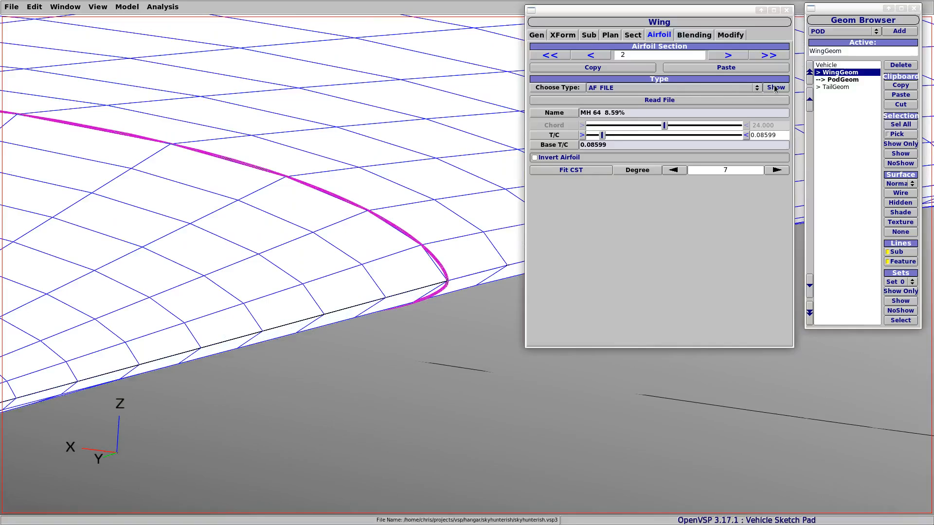
# - Show the airfoil preview for section 2 and set the imported airfoil's T/C to 0.1
pyautogui.click(776, 88)
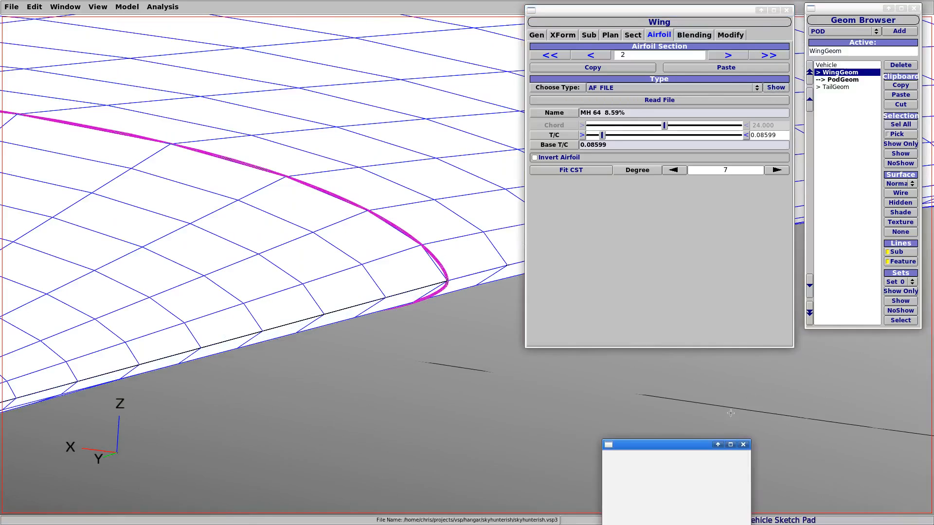
pyautogui.moveTo(670, 452); pyautogui.dragTo(392, 241)
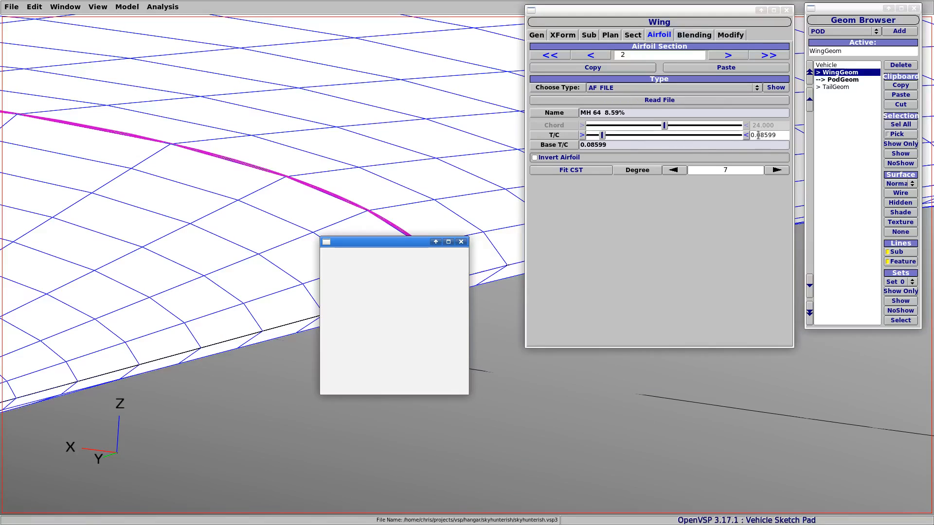
pyautogui.moveTo(757, 135); pyautogui.dragTo(784, 136)
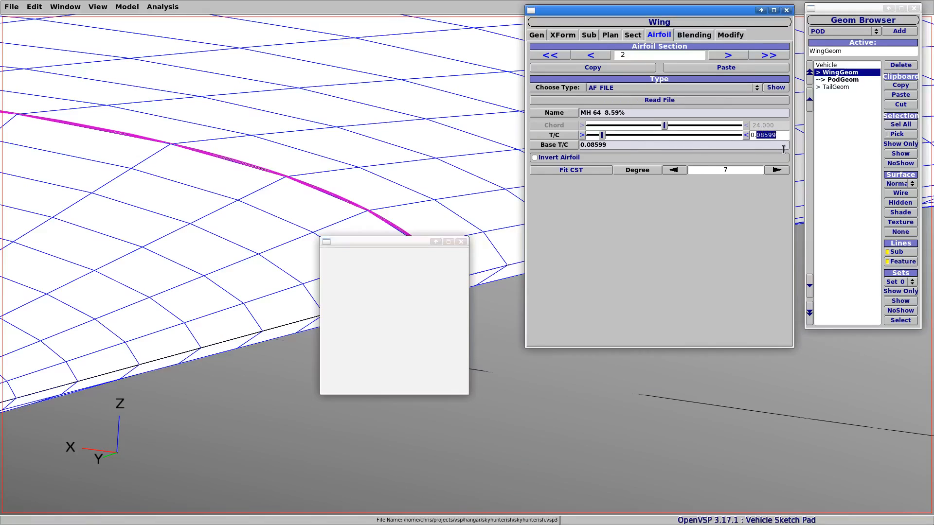
pyautogui.write('1')
pyautogui.press('Return')
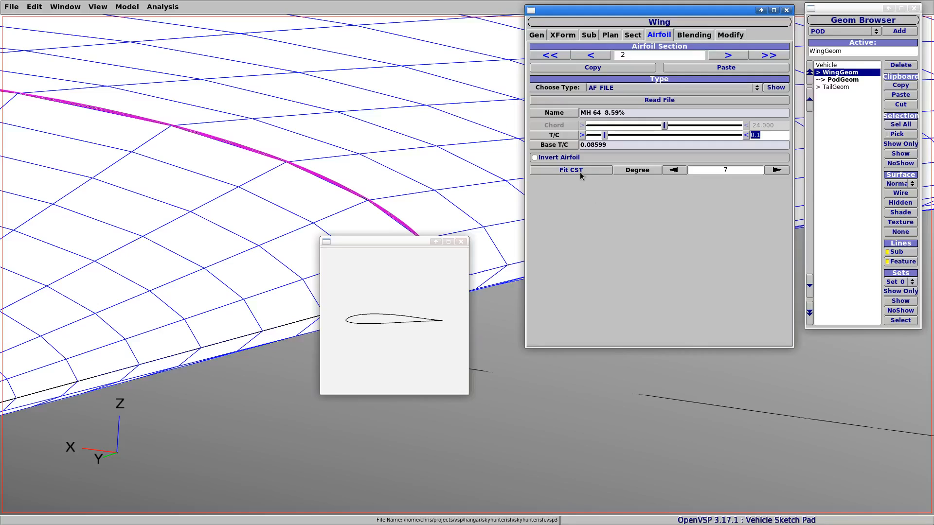
# - Convert the imported airfoil of section 2 to a CST airfoil using a degree 7 fit
pyautogui.click(13, 7)
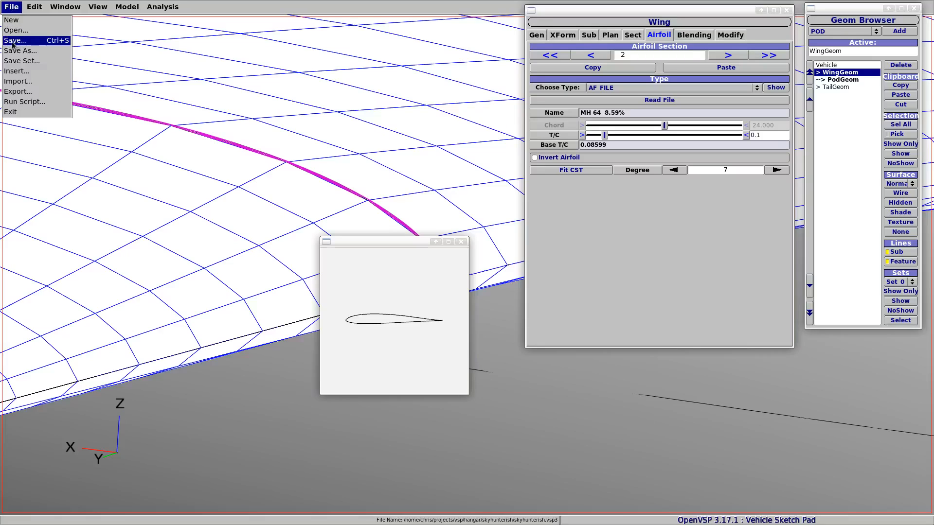
pyautogui.click(621, 214)
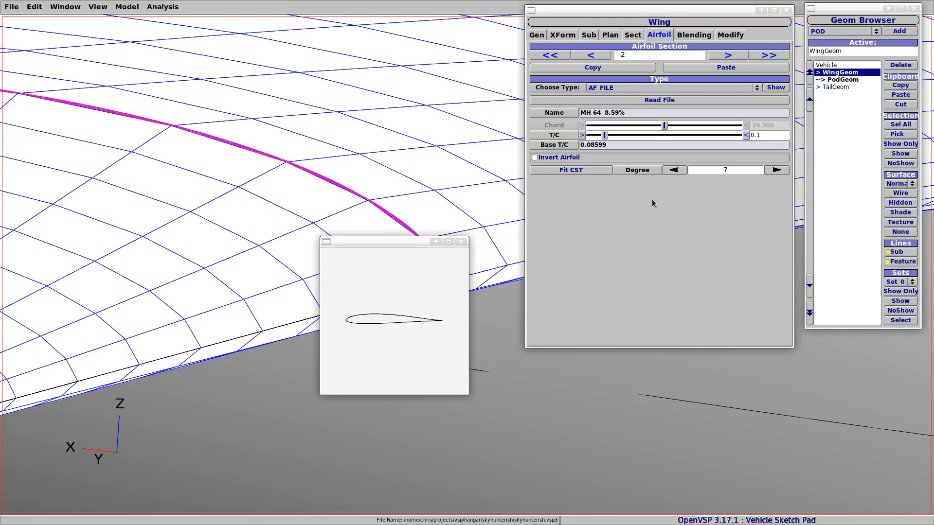
pyautogui.click(569, 171)
pyautogui.click(569, 171)
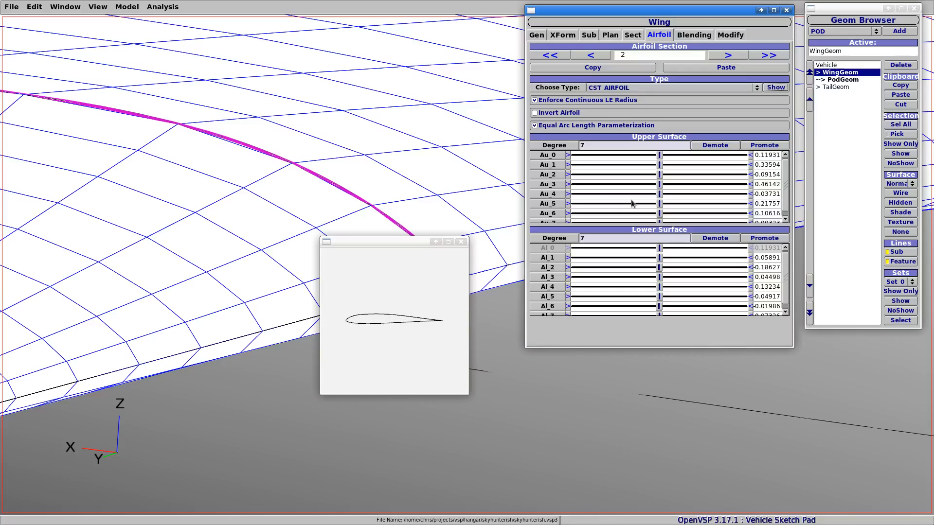
# - Try larger values for CST coefficients Au_4 and Al_3, then bring them to 0.02572 and 0.03925
pyautogui.moveTo(785, 198)
pyautogui.mouseDown()
pyautogui.moveTo(786, 171)
pyautogui.moveTo(787, 210)
pyautogui.mouseUp()
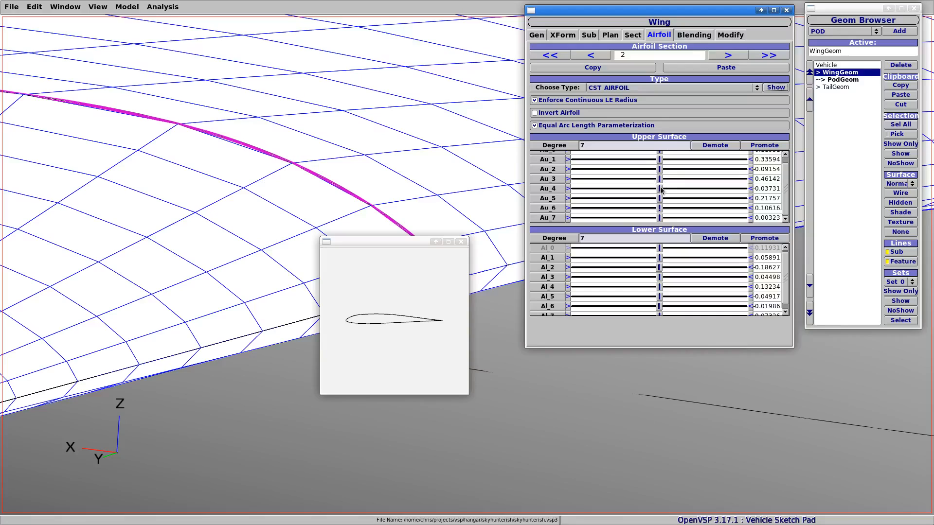
pyautogui.moveTo(661, 190); pyautogui.dragTo(690, 191)
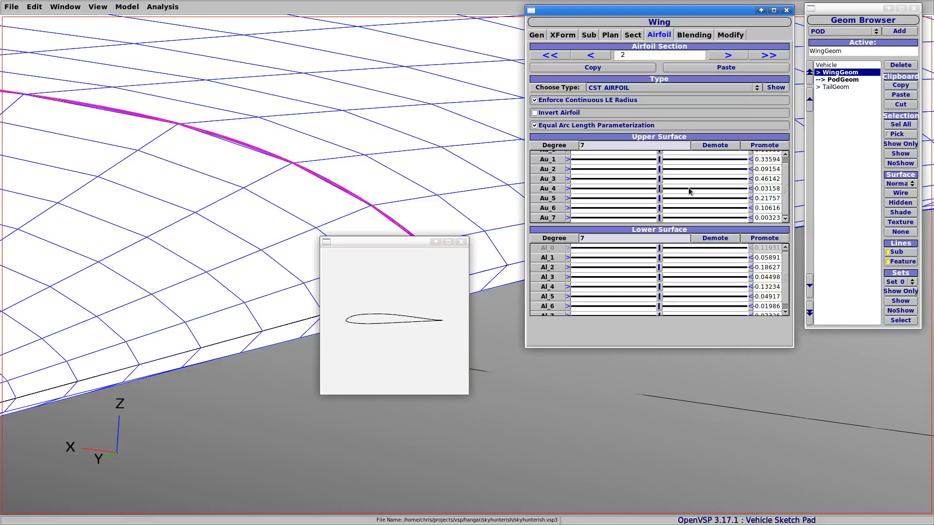
pyautogui.click(689, 191)
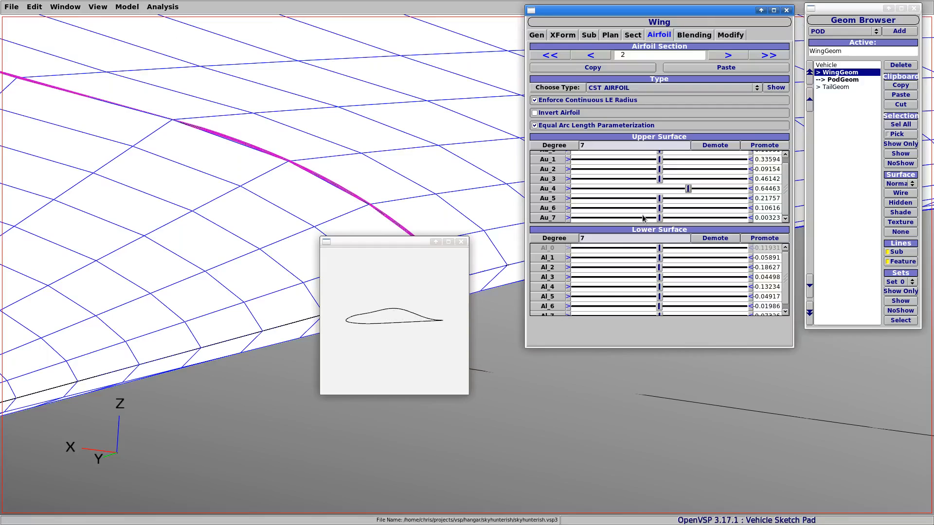
pyautogui.click(663, 190)
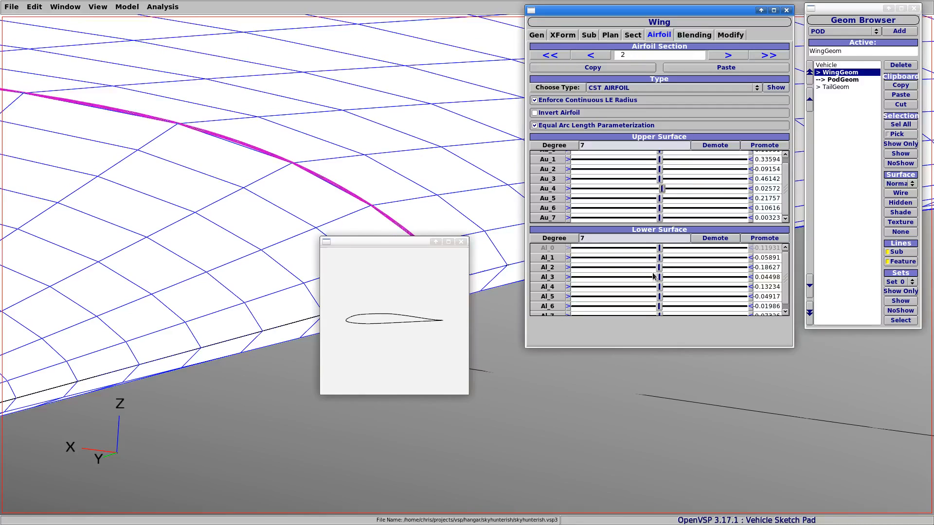
pyautogui.moveTo(661, 278); pyautogui.dragTo(677, 277)
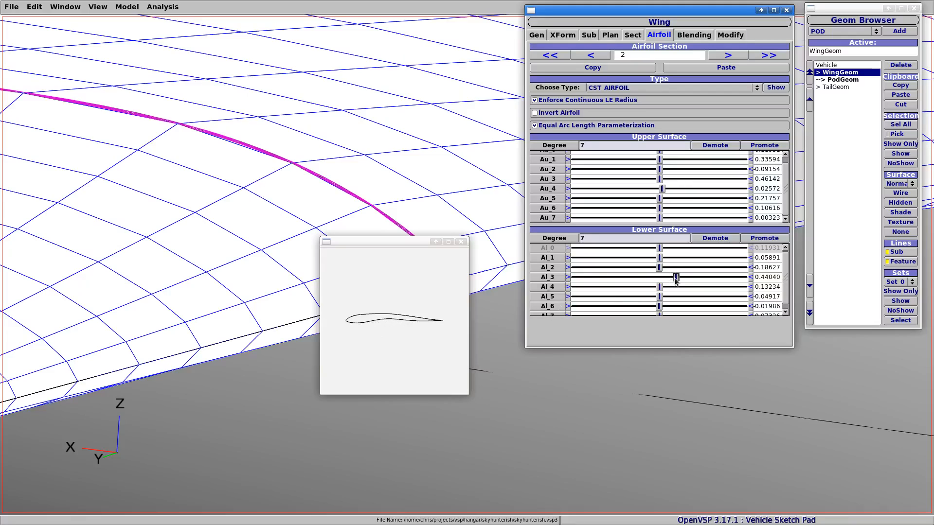
pyautogui.moveTo(675, 281); pyautogui.dragTo(659, 281)
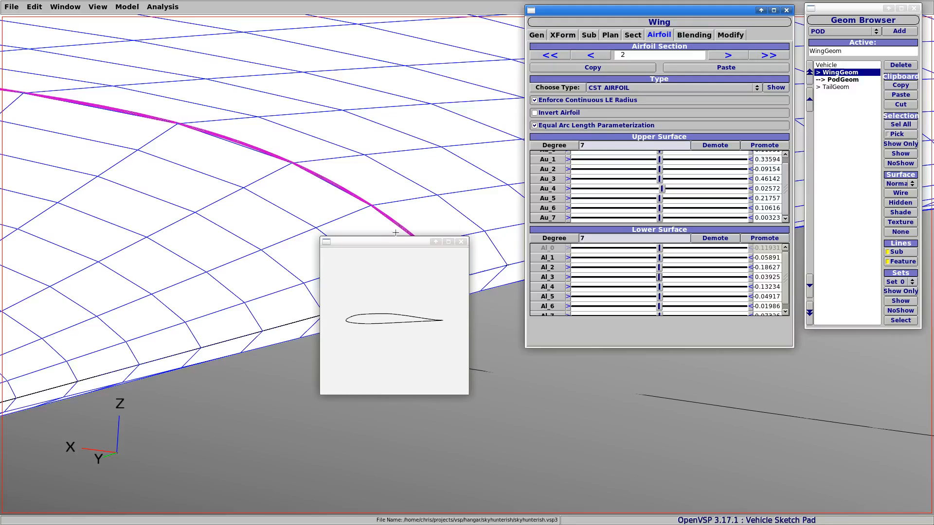
# - Close the airfoil preview and turn off Equal Arc Length Parameterization for the CST airfoil of section 2
pyautogui.moveTo(383, 243); pyautogui.dragTo(571, 271)
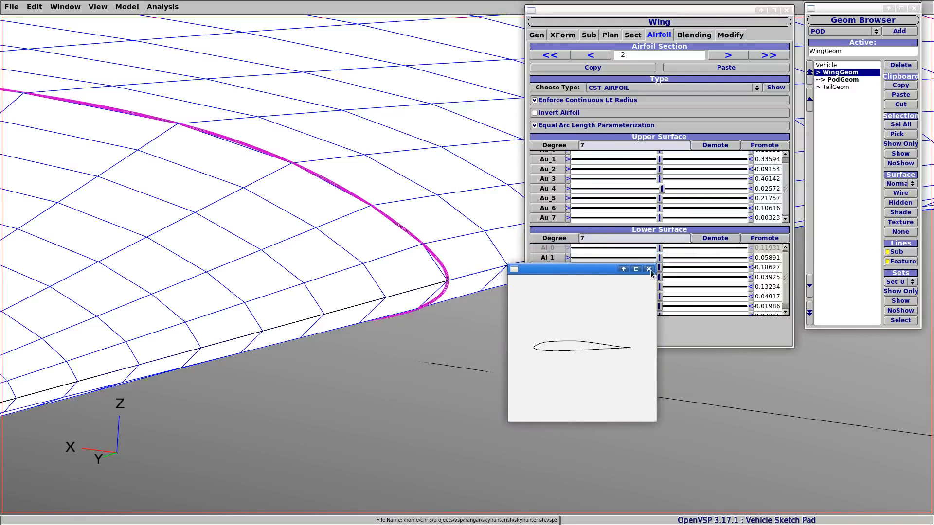
pyautogui.click(649, 270)
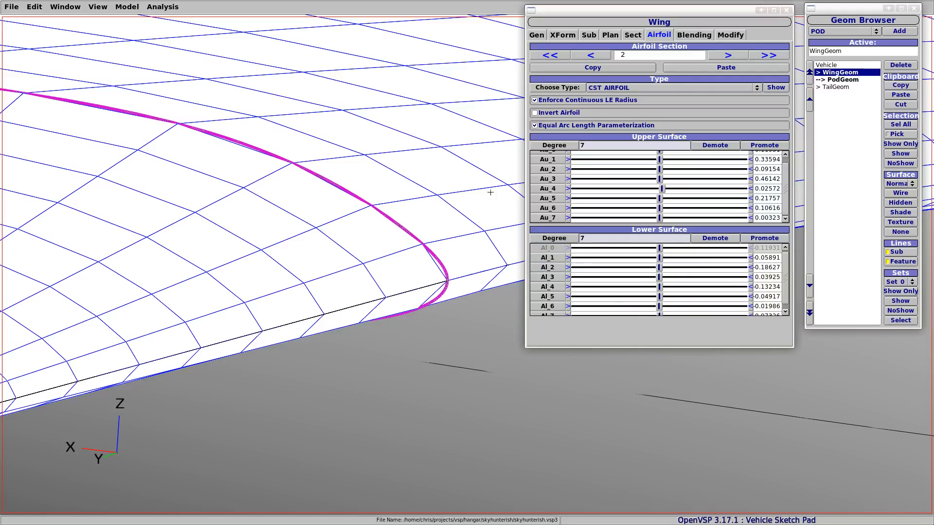
pyautogui.click(535, 127)
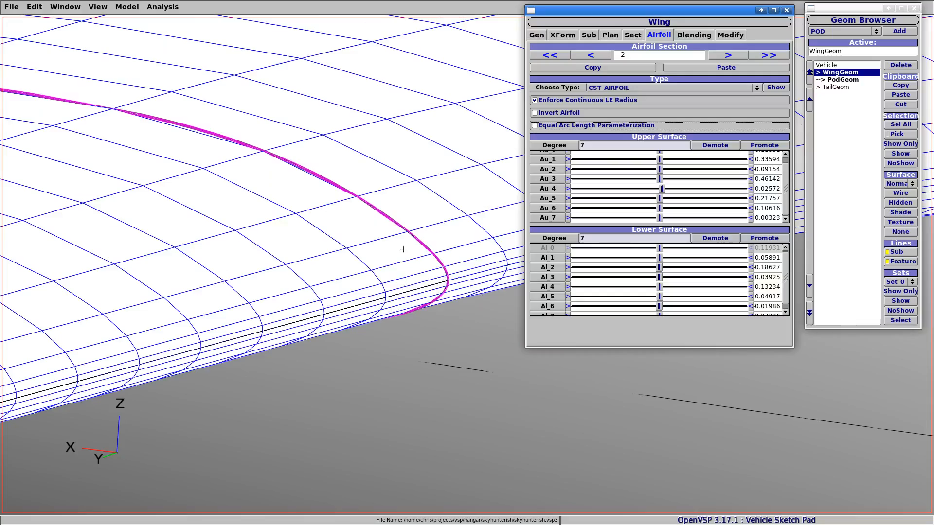
pyautogui.moveTo(403, 249); pyautogui.dragTo(387, 281)
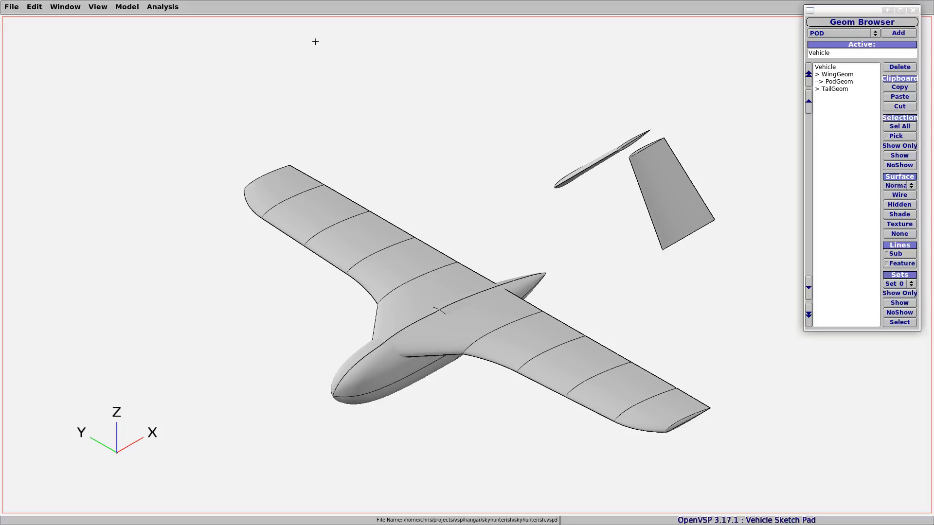
# - Open Planar Slicing from the analysis tools, move its dialog clear of the model, and set the Normal Axis to Y-Axis
pyautogui.click(169, 10)
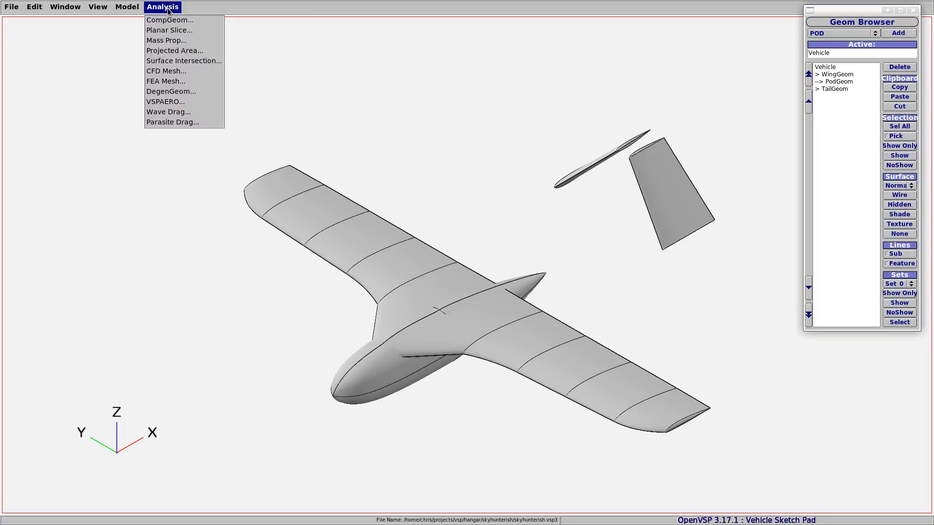
pyautogui.click(187, 31)
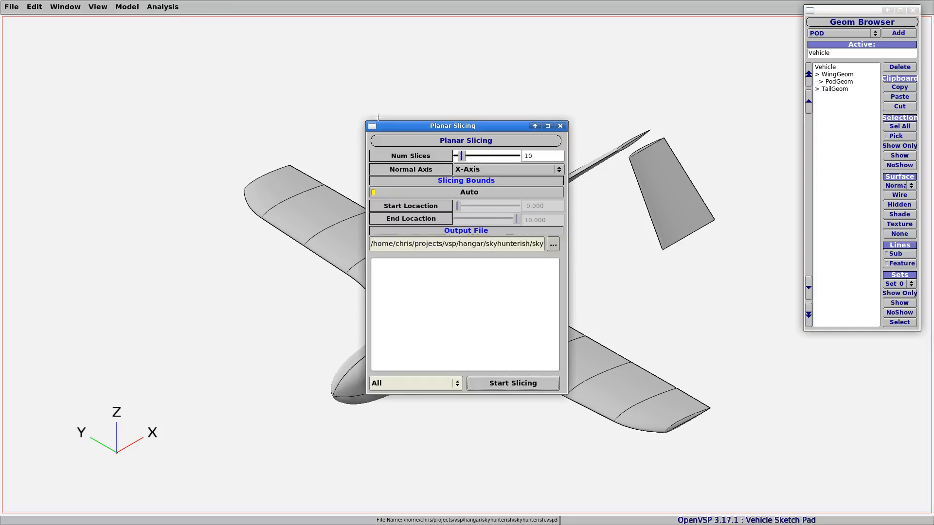
pyautogui.moveTo(414, 125); pyautogui.dragTo(59, 27)
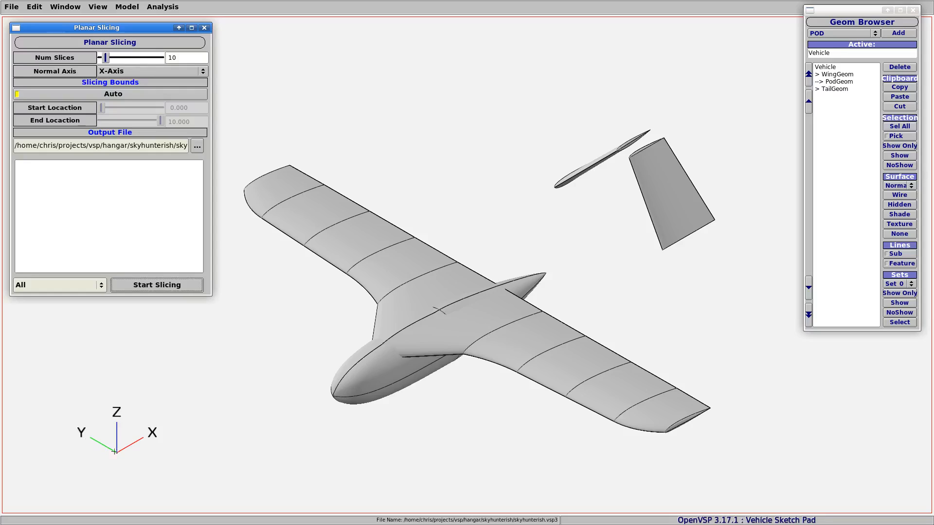
pyautogui.click(128, 72)
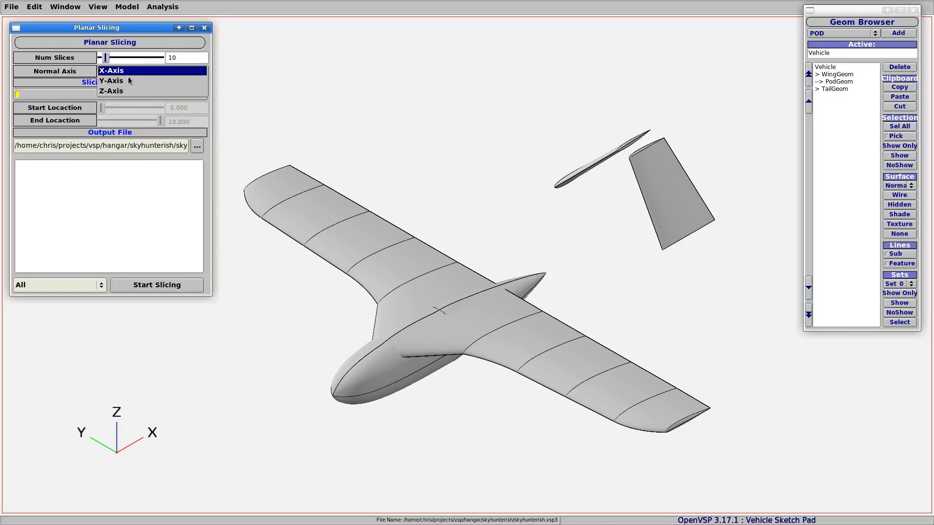
pyautogui.click(129, 78)
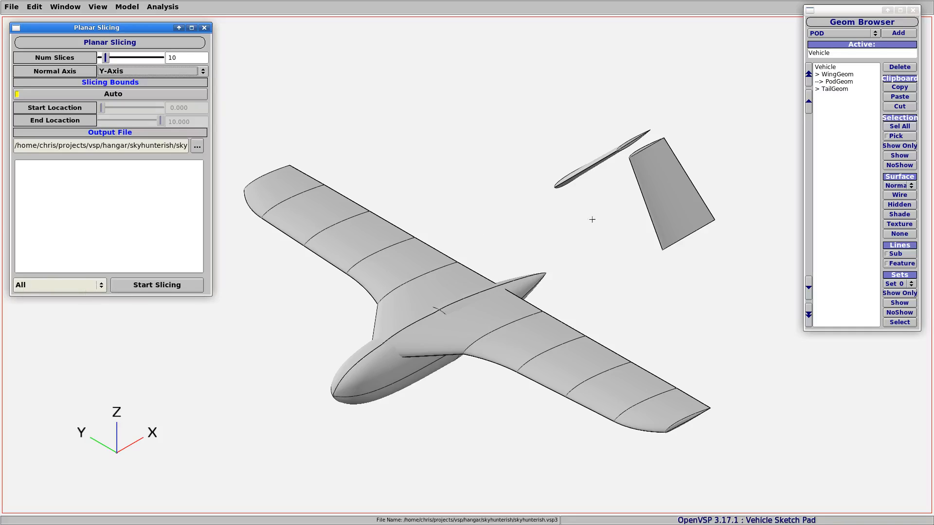
# - Slice the components of Set_0 and review the resulting table of slice locations, centers and areas
pyautogui.click(101, 288)
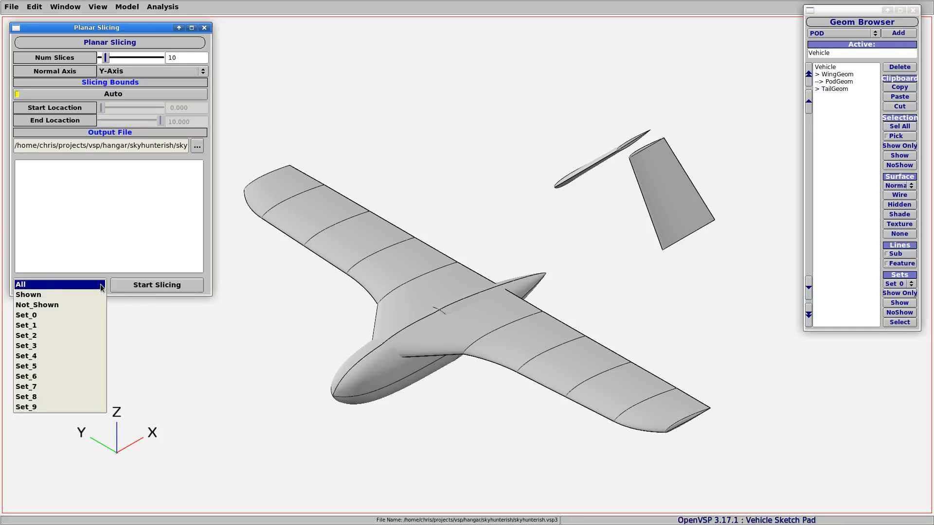
pyautogui.click(41, 316)
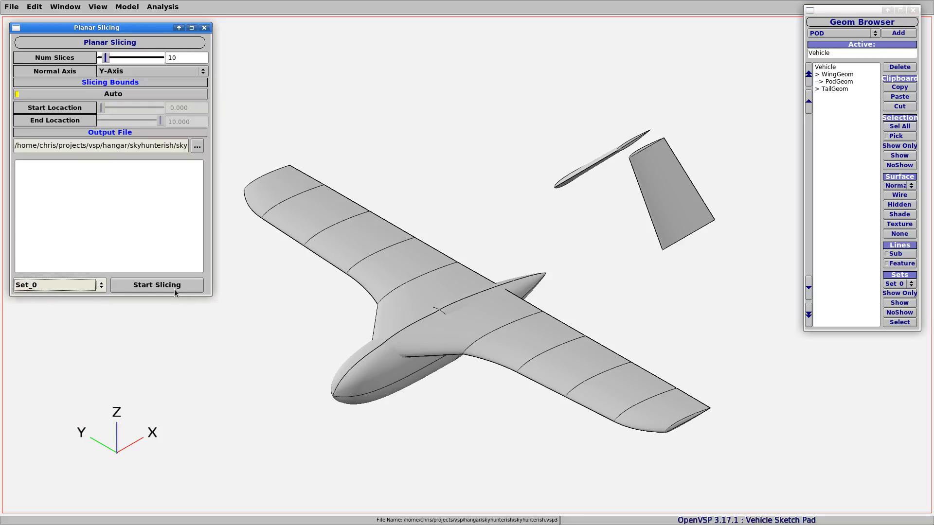
pyautogui.click(157, 286)
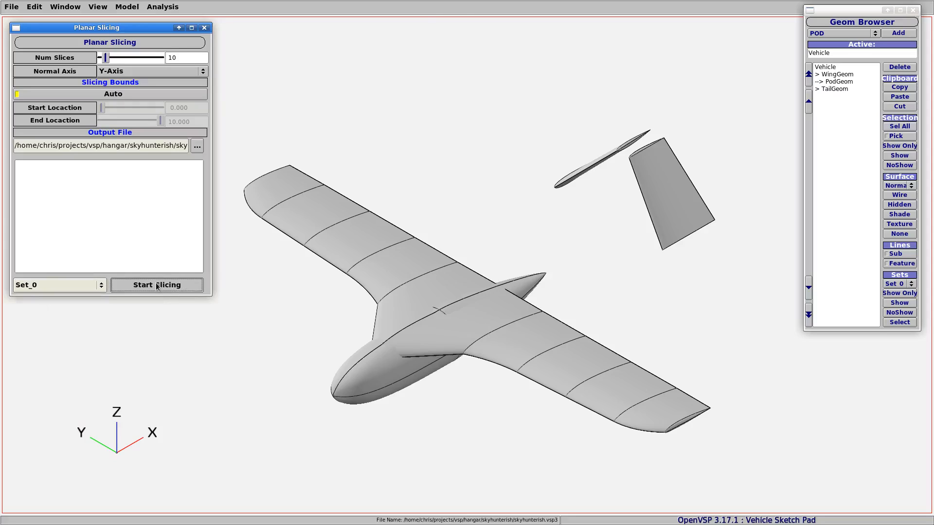
pyautogui.moveTo(55, 231); pyautogui.dragTo(114, 249)
pyautogui.scroll(-3, 100, 208)
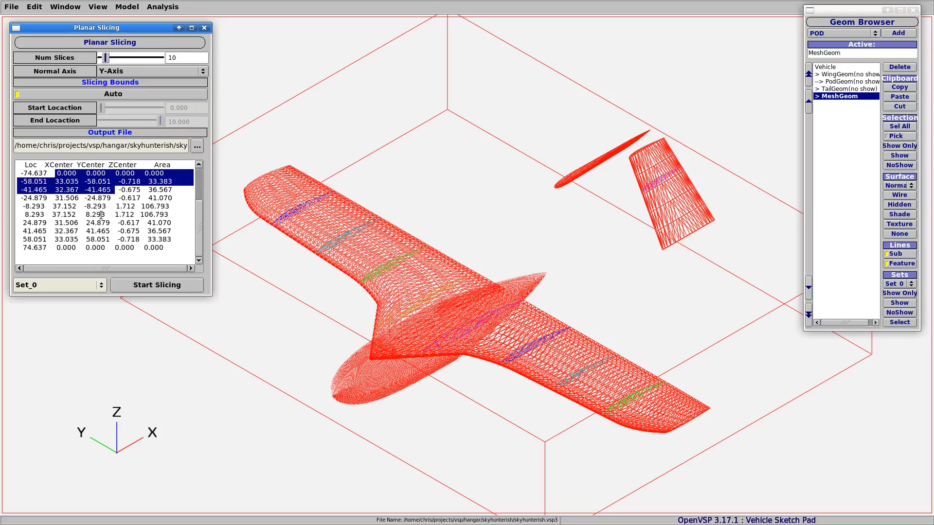
pyautogui.click(96, 212)
pyautogui.scroll(3, 96, 212)
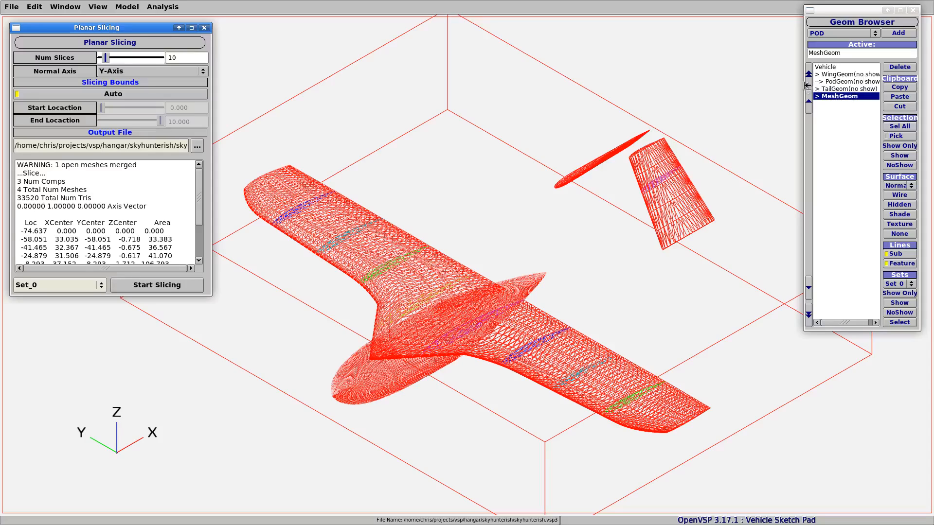
# - Delete the sliced MeshGeom and show WingGeom, PodGeom and TailGeom again
pyautogui.moveTo(805, 86); pyautogui.dragTo(793, 86)
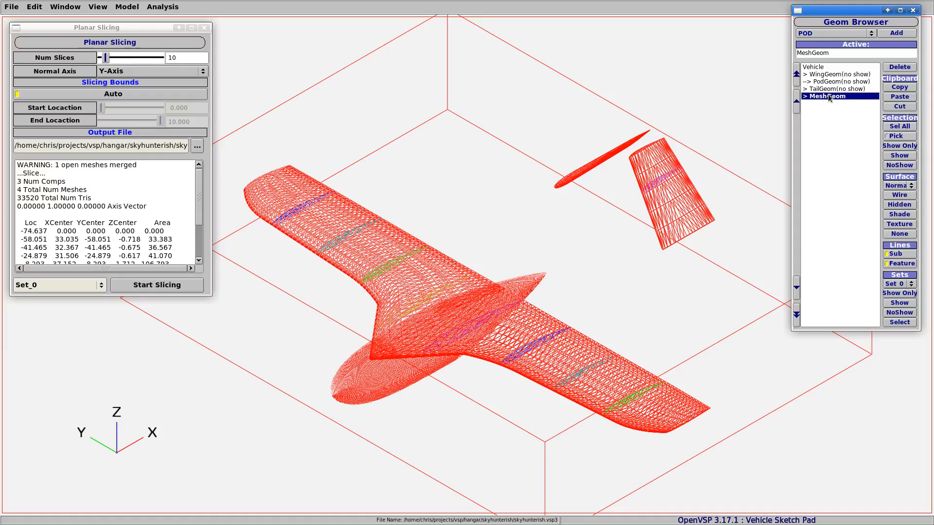
pyautogui.click(900, 67)
pyautogui.moveTo(841, 74); pyautogui.dragTo(842, 89)
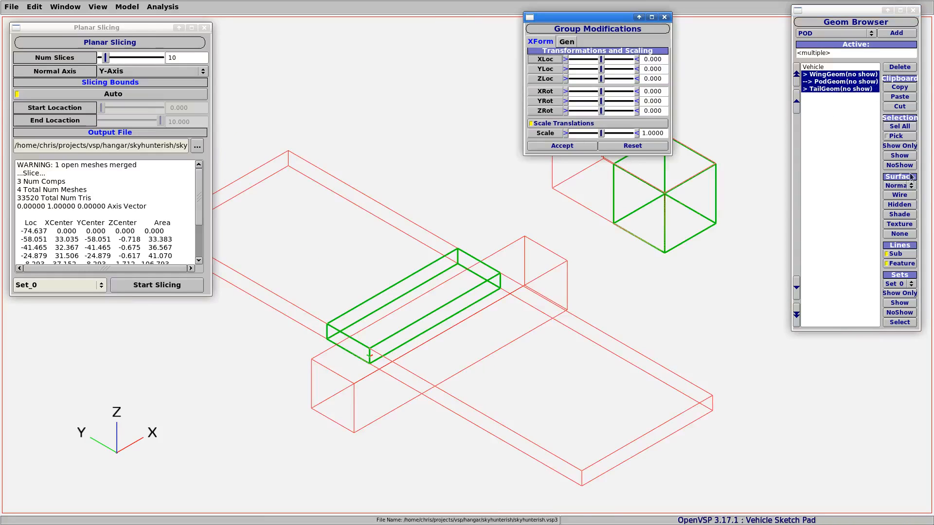
pyautogui.click(904, 156)
pyautogui.click(853, 154)
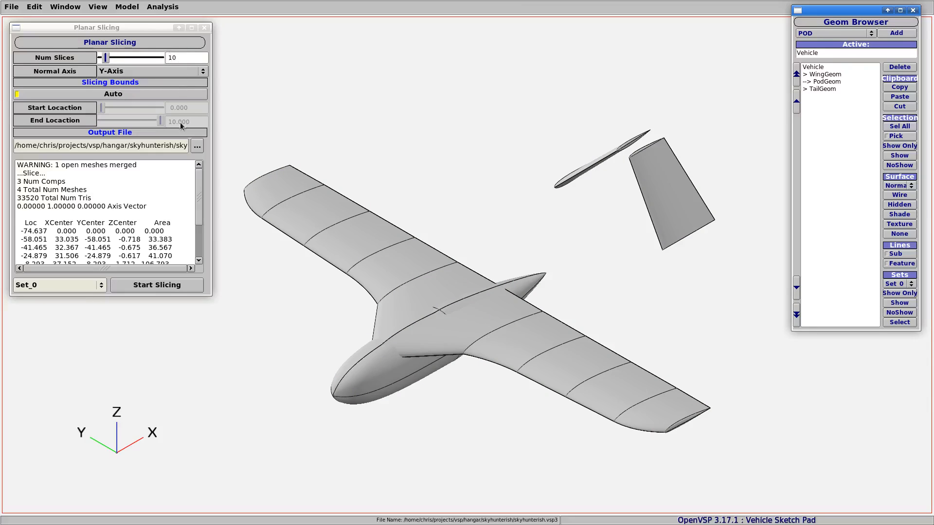
# - Turn off the automatic slicing bounds so that the start and end locations can be entered manually
pyautogui.click(18, 96)
pyautogui.click(20, 96)
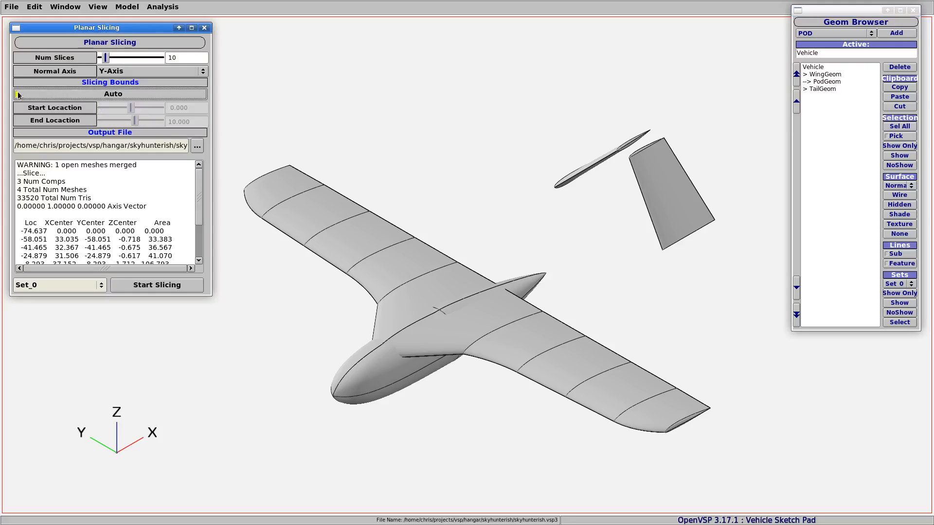
pyautogui.click(20, 96)
pyautogui.click(22, 97)
pyautogui.click(21, 97)
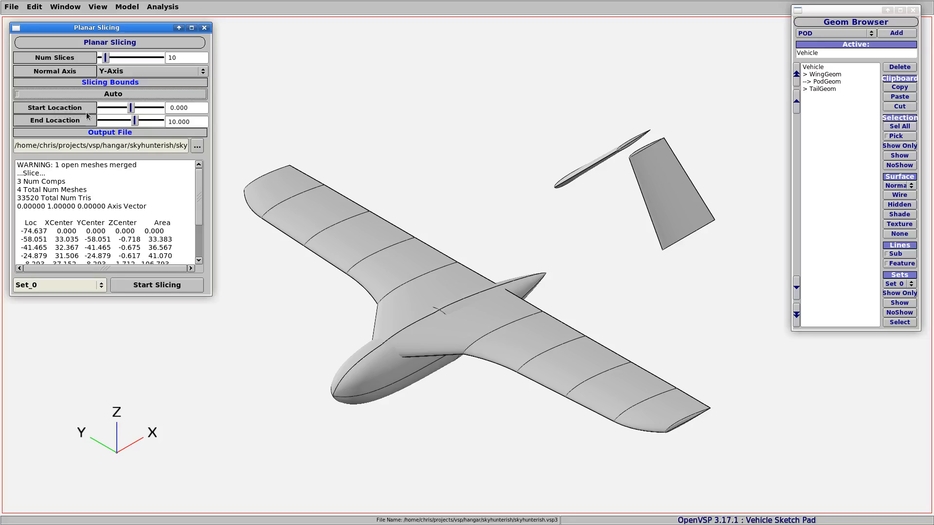
# - Check the wing's span in its planform settings and set the slicing End Location to 75
pyautogui.doubleClick(189, 108)
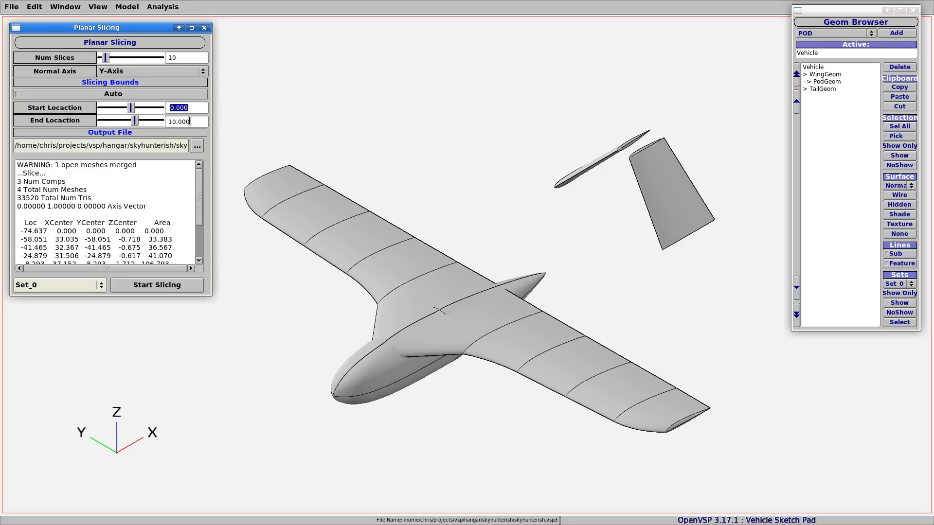
pyautogui.moveTo(190, 121); pyautogui.dragTo(169, 121)
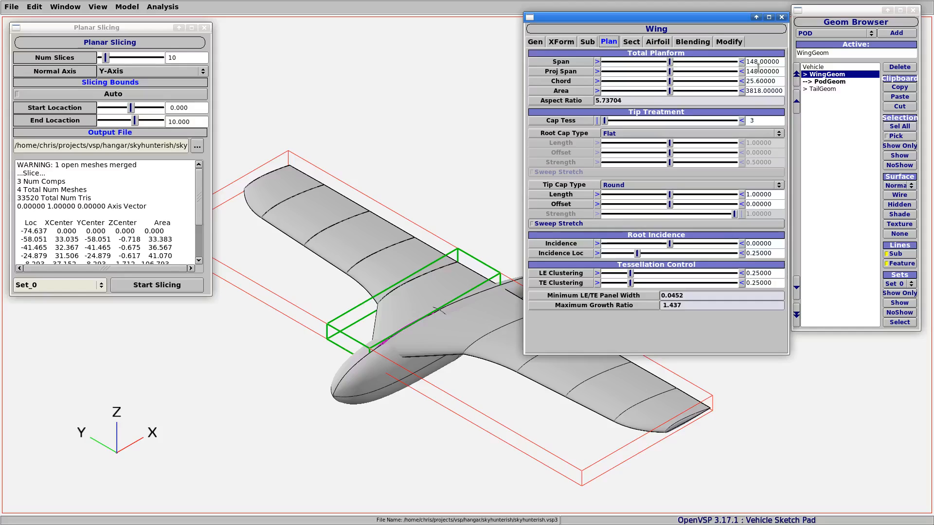
pyautogui.click(782, 17)
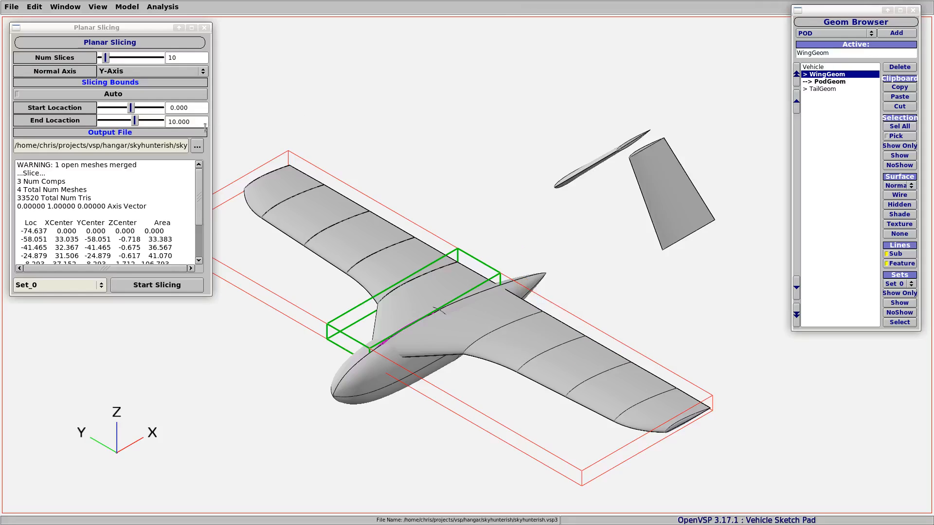
pyautogui.moveTo(190, 121); pyautogui.dragTo(166, 122)
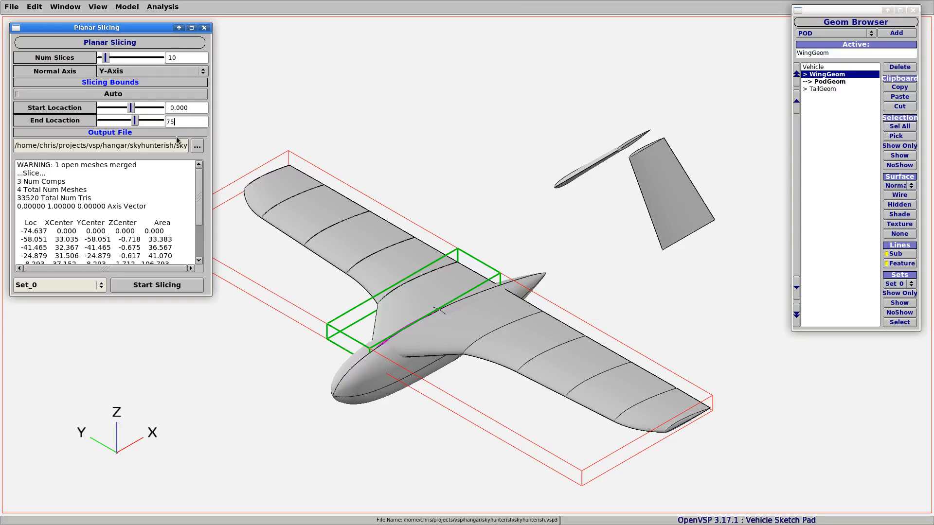
pyautogui.press('Tab')
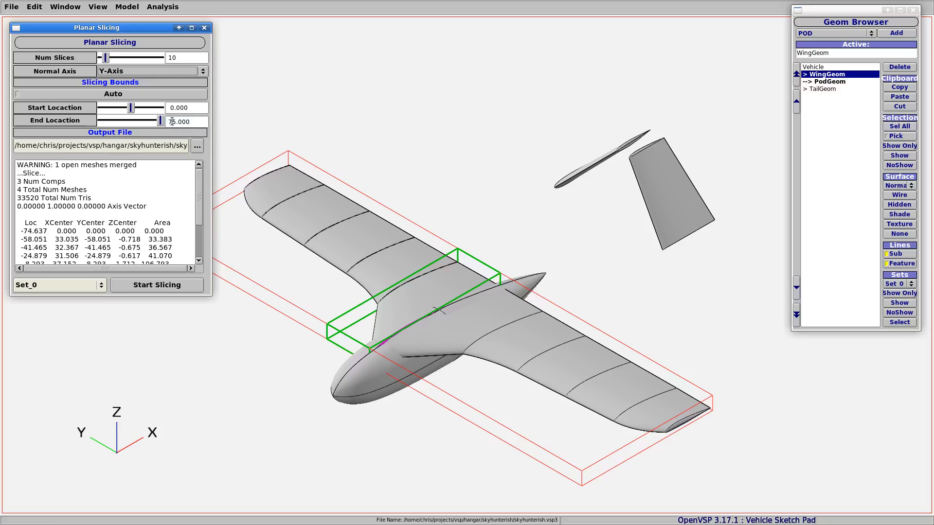
pyautogui.moveTo(191, 122); pyautogui.dragTo(165, 123)
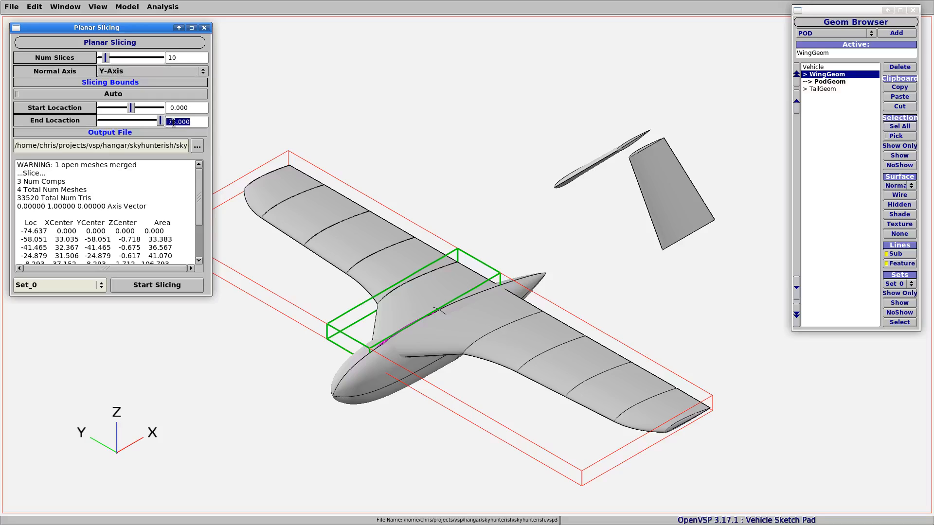
pyautogui.click(191, 122)
pyautogui.moveTo(168, 122); pyautogui.dragTo(176, 122)
pyautogui.click(189, 122)
# - Set the number of slices to 26, slice Set_0, review the slice table and close Planar Slicing
pyautogui.doubleClick(174, 57)
pyautogui.write('26')
pyautogui.press('Tab')
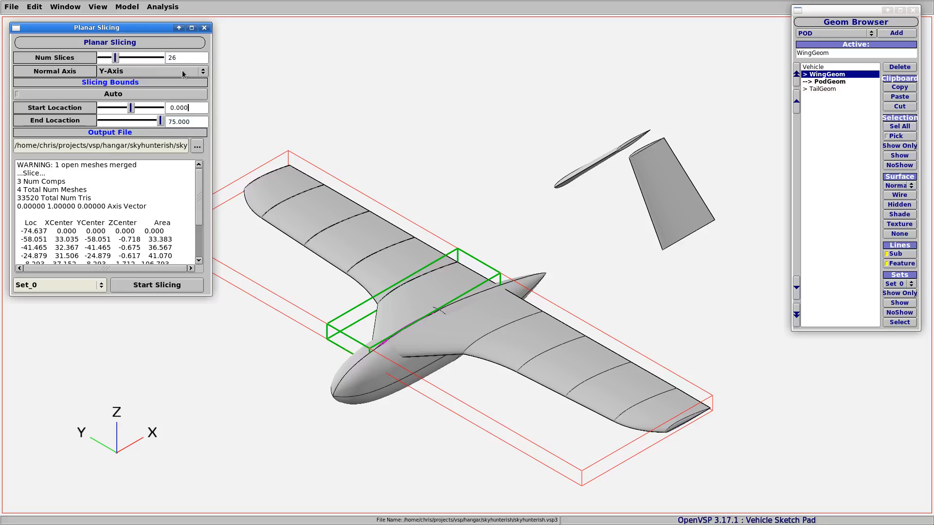
pyautogui.click(157, 288)
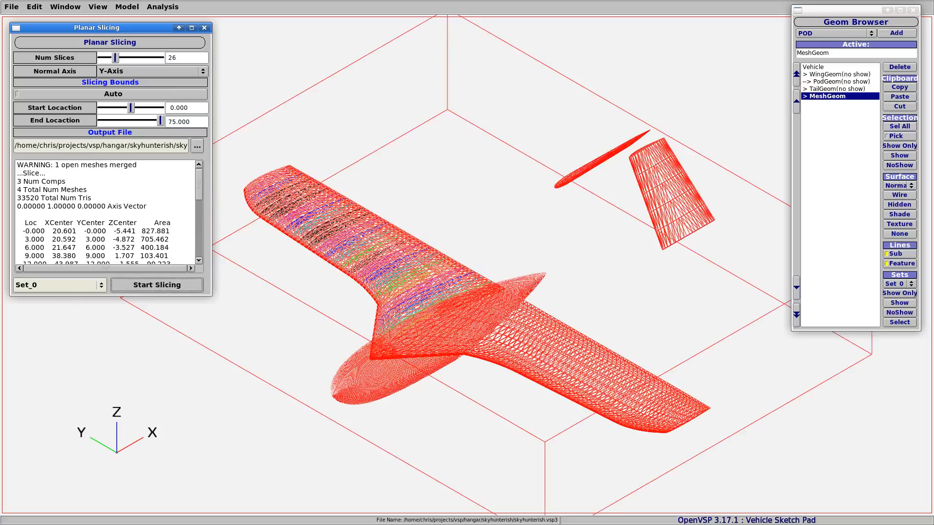
pyautogui.moveTo(419, 258); pyautogui.dragTo(399, 277)
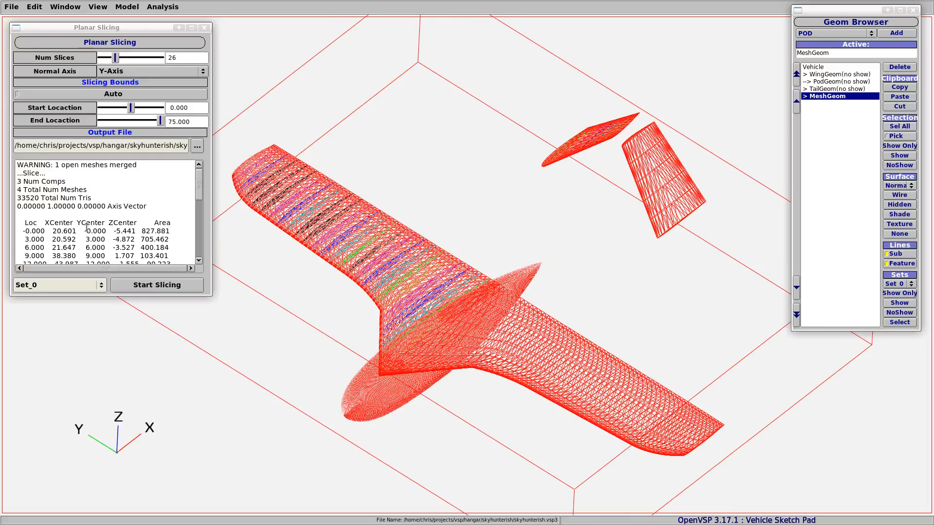
pyautogui.moveTo(200, 180); pyautogui.dragTo(199, 189)
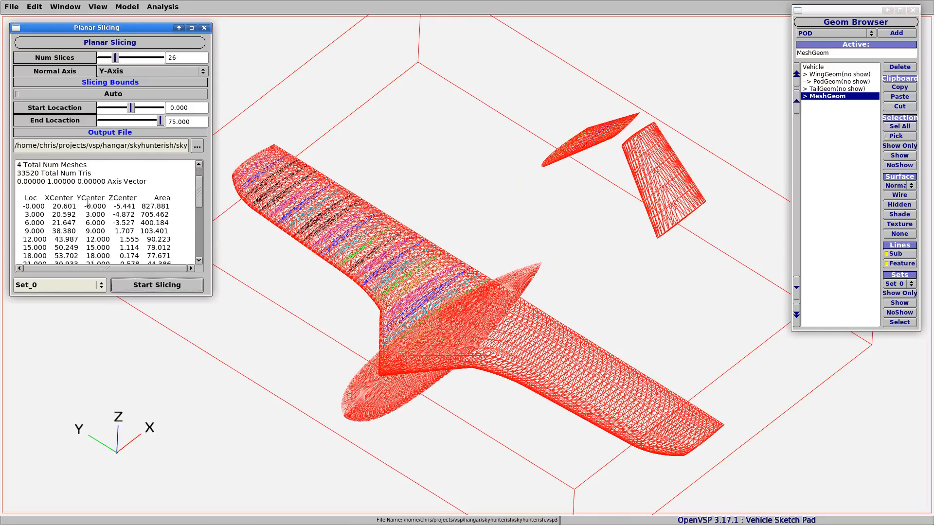
pyautogui.moveTo(77, 198); pyautogui.dragTo(105, 198)
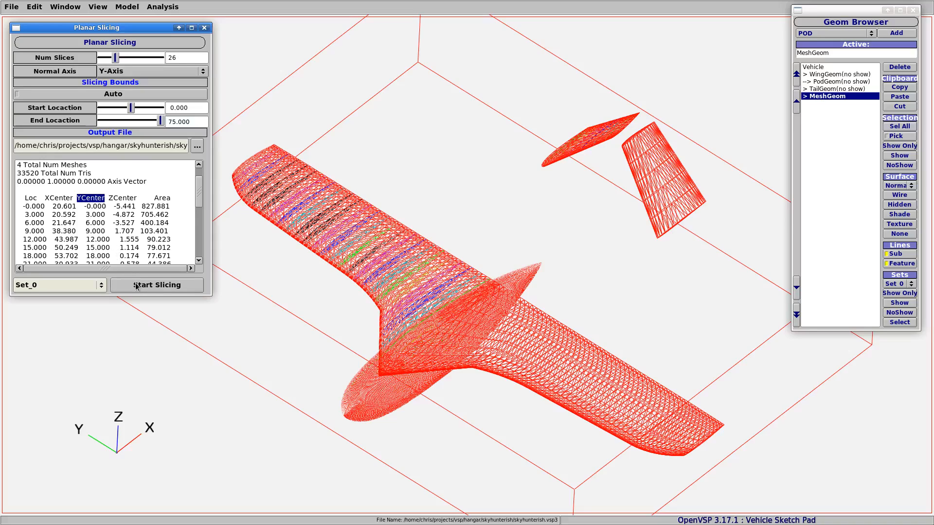
pyautogui.click(204, 28)
# - Export the Shown set as a Stereolith STL file, overwriting skyhunterish-slices.stl in the skyhunterish folder
pyautogui.moveTo(468, 263); pyautogui.dragTo(450, 275)
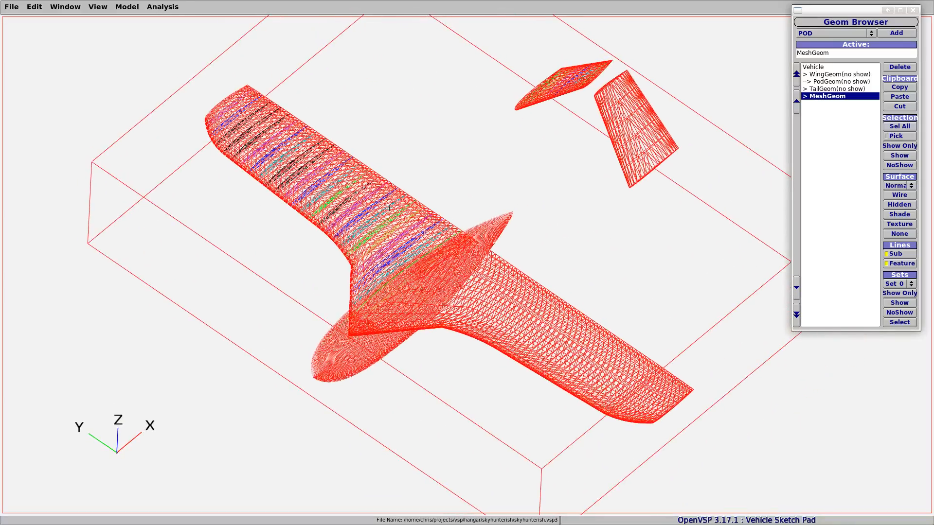
pyautogui.moveTo(302, 157)
pyautogui.mouseDown()
pyautogui.moveTo(288, 171)
pyautogui.moveTo(291, 164)
pyautogui.mouseUp()
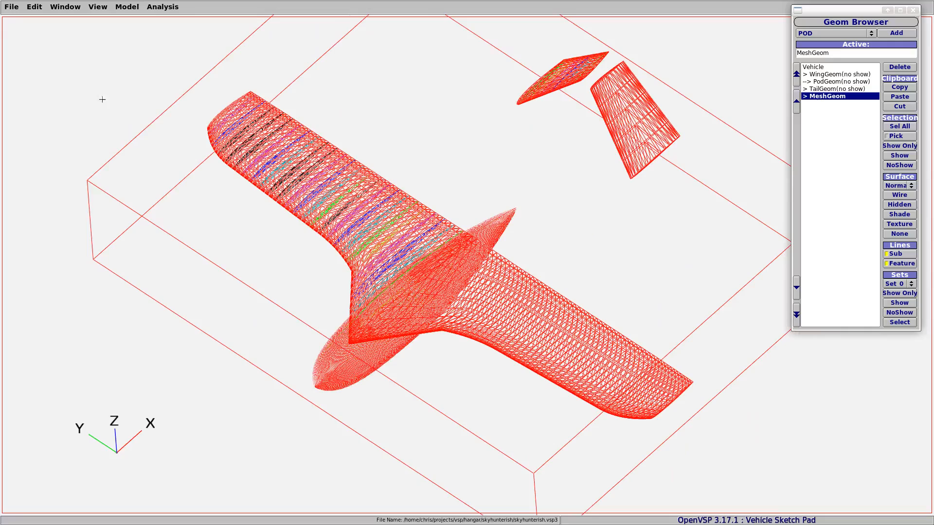
pyautogui.click(12, 7)
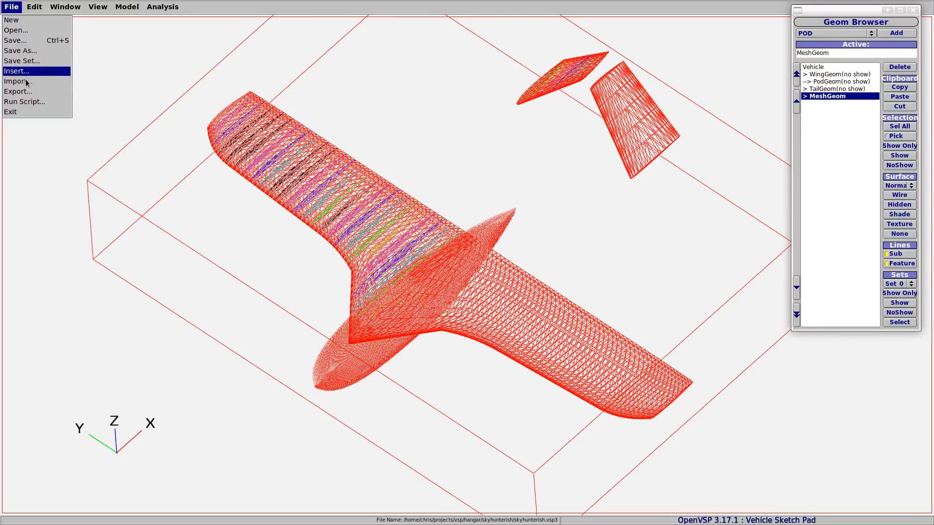
pyautogui.click(18, 92)
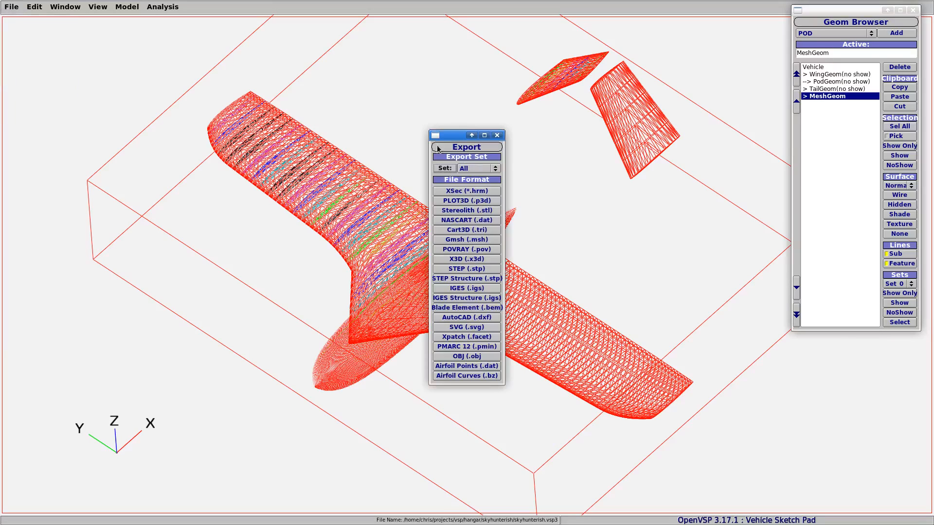
pyautogui.click(494, 170)
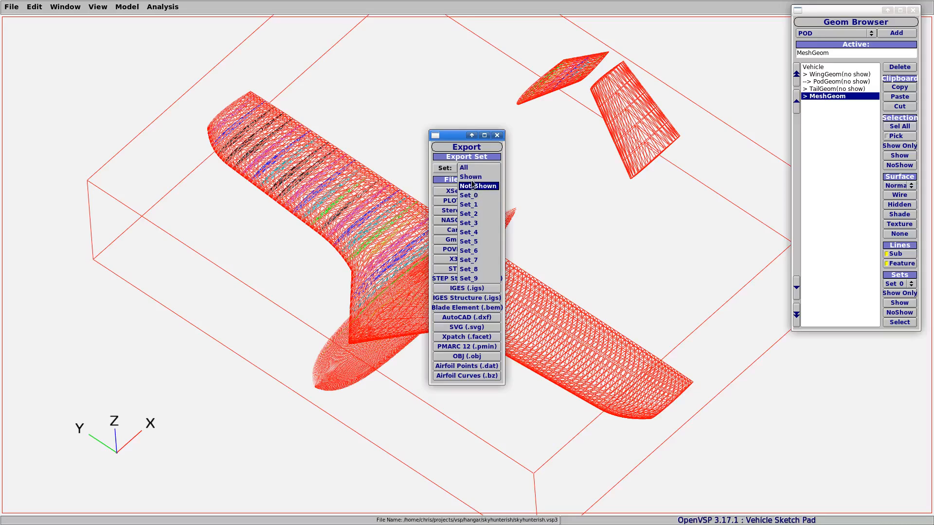
pyautogui.click(468, 177)
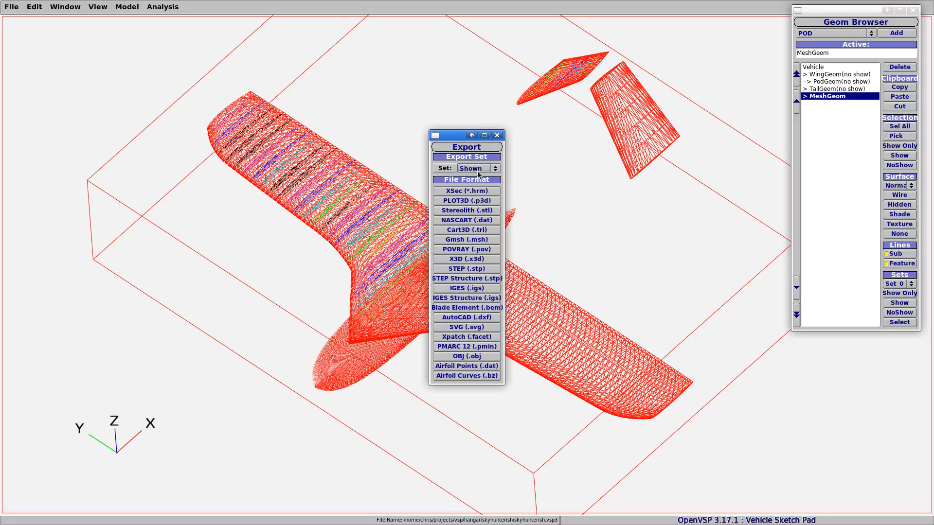
pyautogui.click(472, 212)
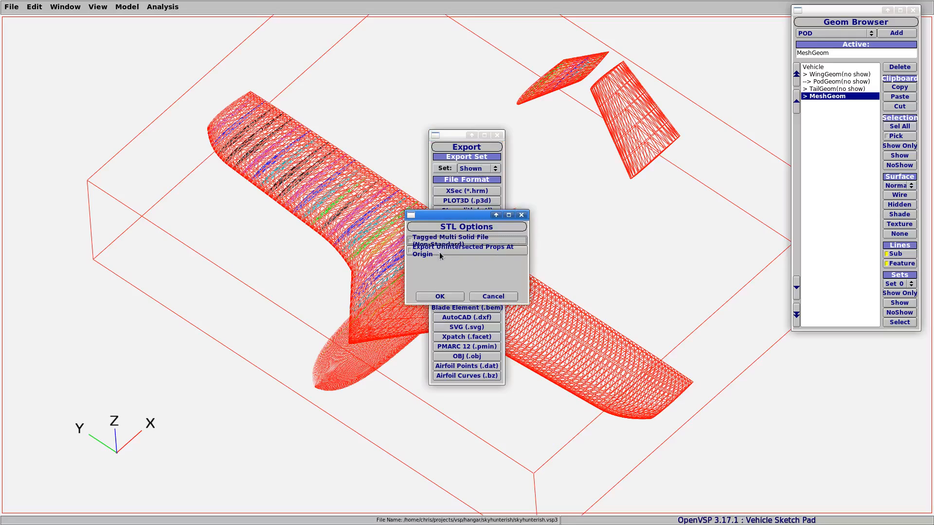
pyautogui.click(443, 297)
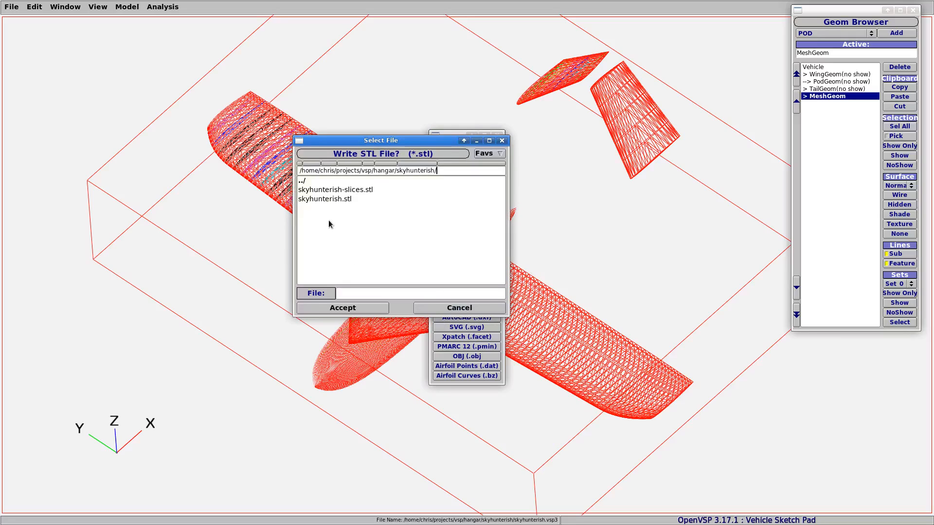
pyautogui.click(346, 191)
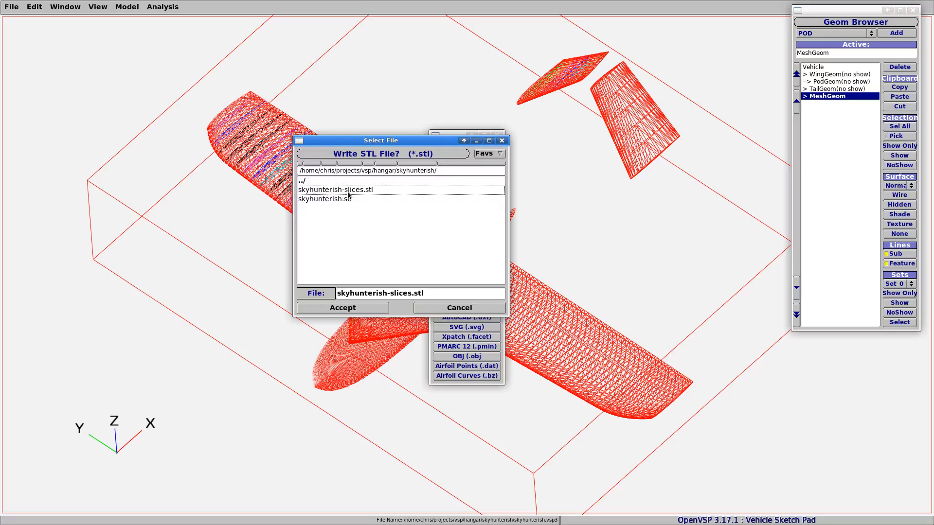
pyautogui.click(349, 309)
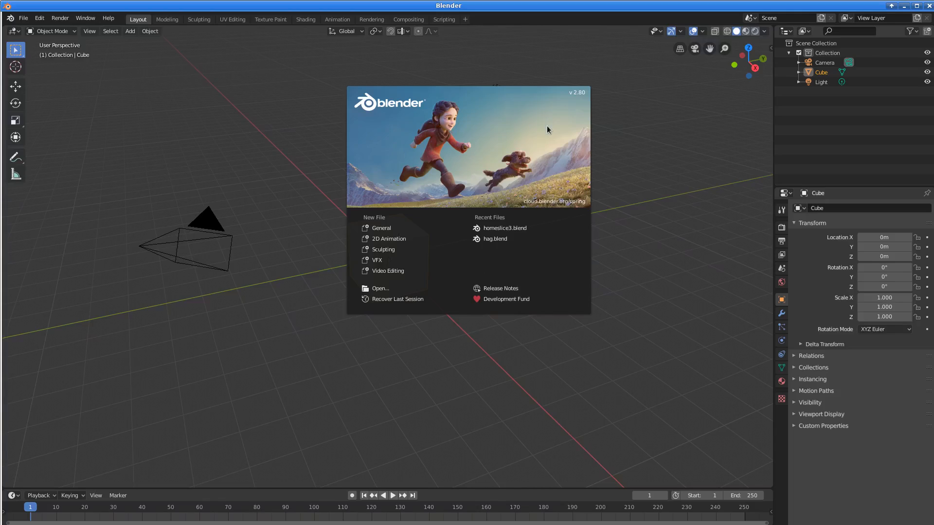
# - Switch to Blender, dismiss the splash screen and open the keymap preferences in the middle of the workspace
pyautogui.click(300, 184)
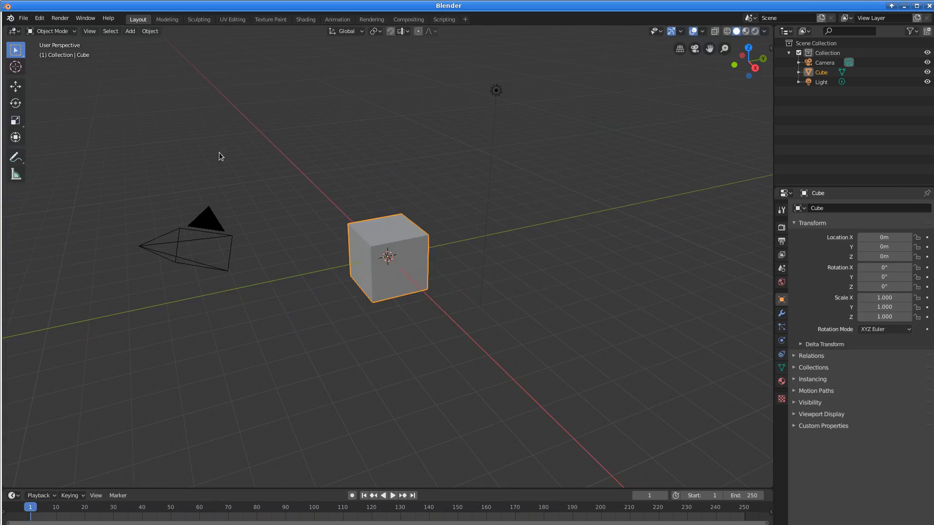
pyautogui.click(41, 18)
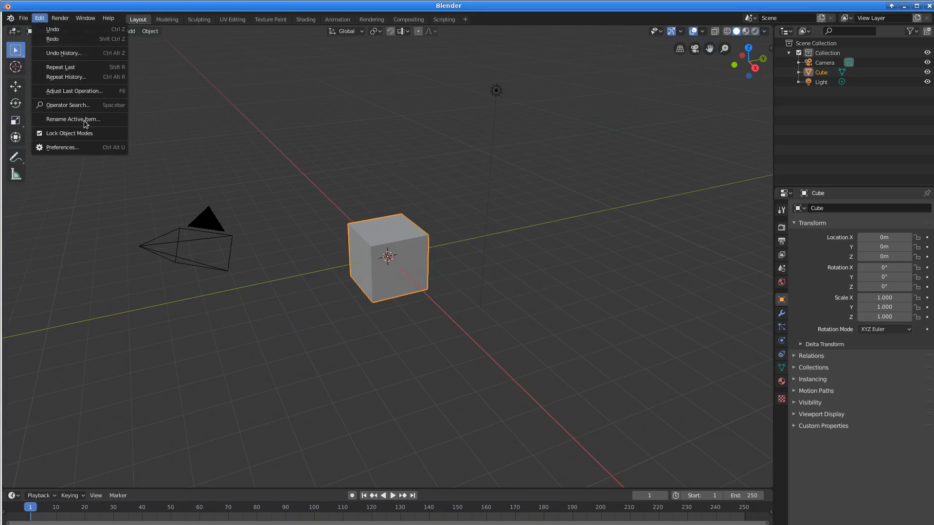
pyautogui.click(63, 147)
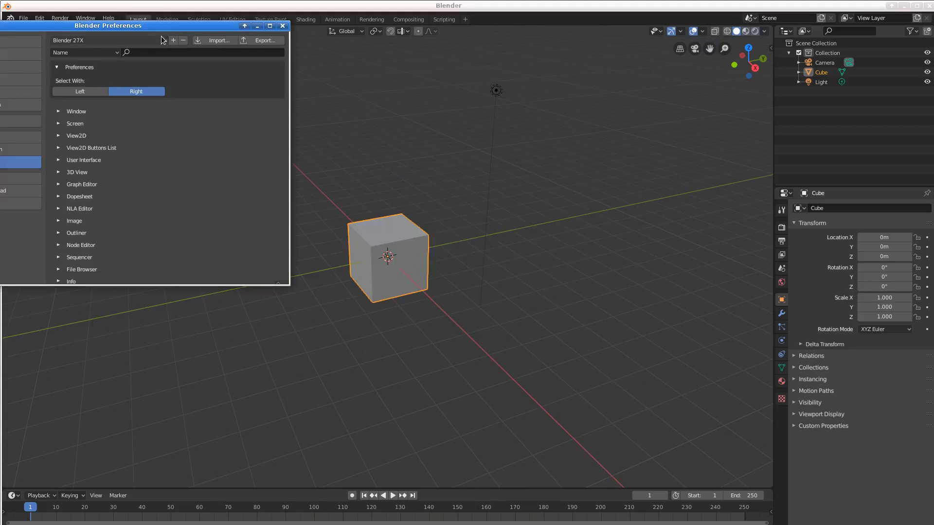
pyautogui.moveTo(150, 28); pyautogui.dragTo(546, 128)
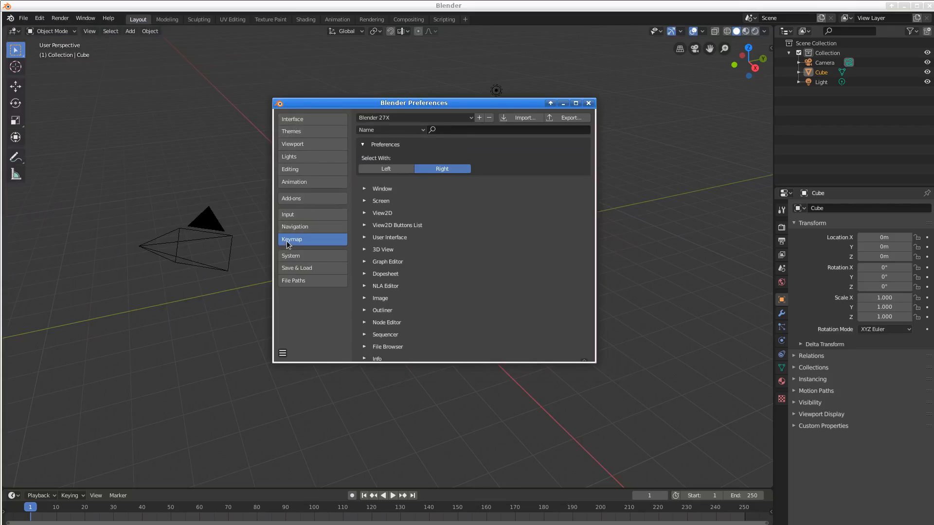
# - Try the Blender keymap preset, return to the Blender 27X preset and close the preferences
pyautogui.click(471, 118)
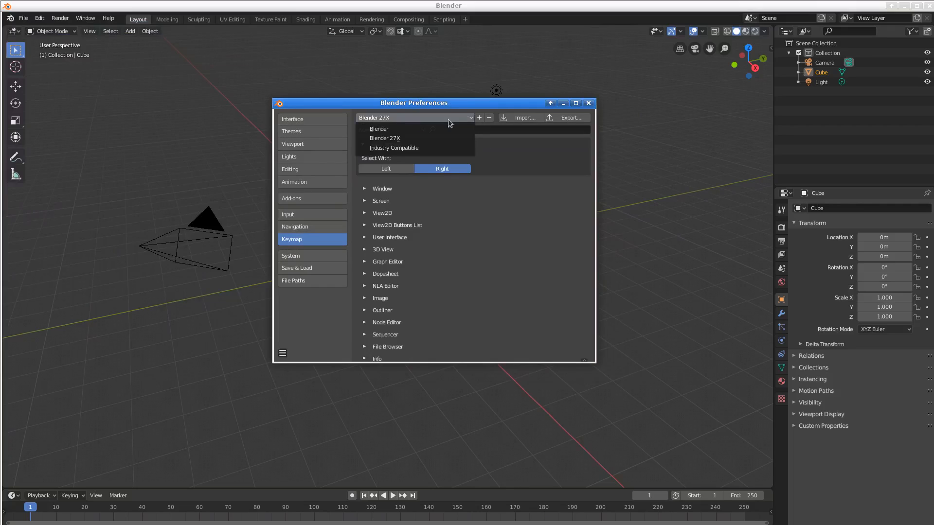
pyautogui.click(384, 129)
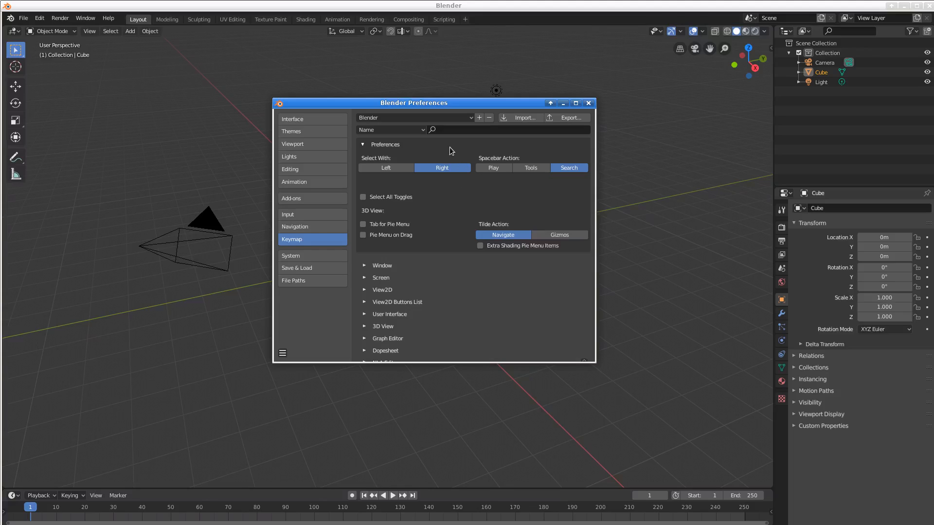
pyautogui.click(471, 117)
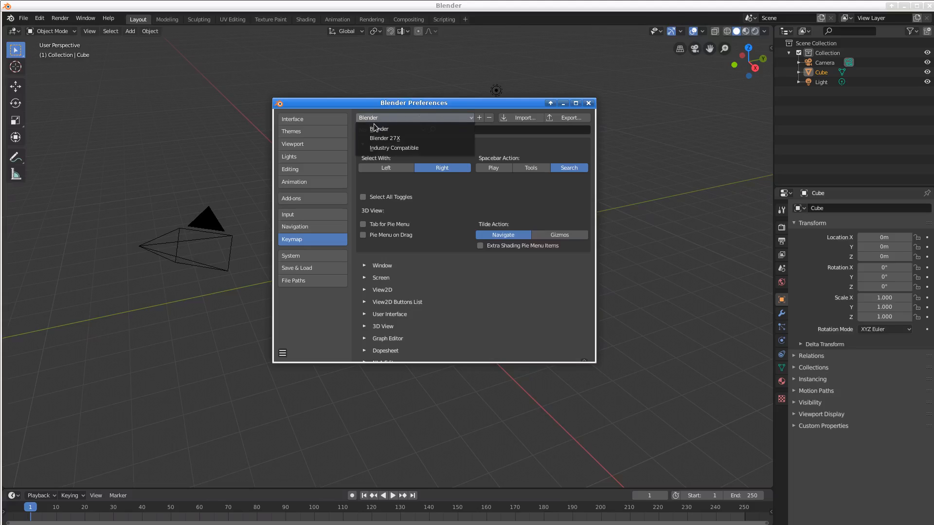
pyautogui.click(394, 139)
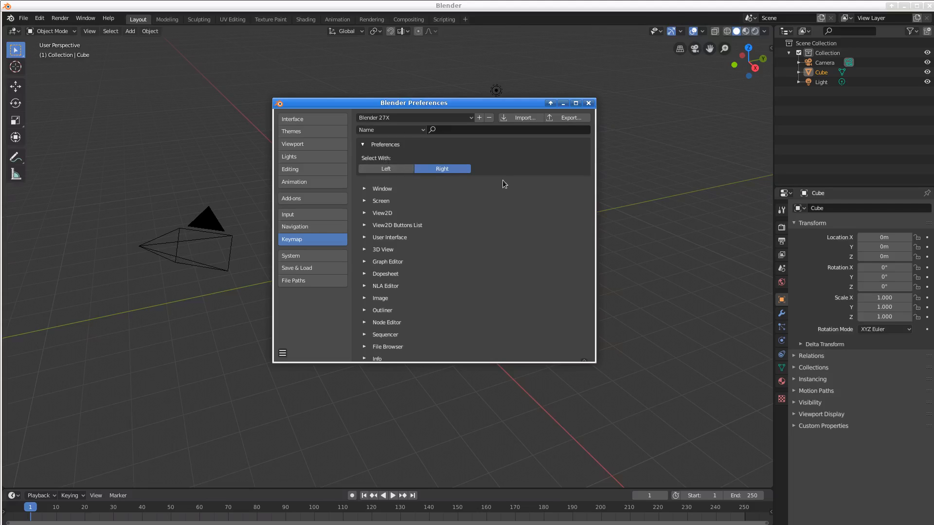
pyautogui.click(471, 118)
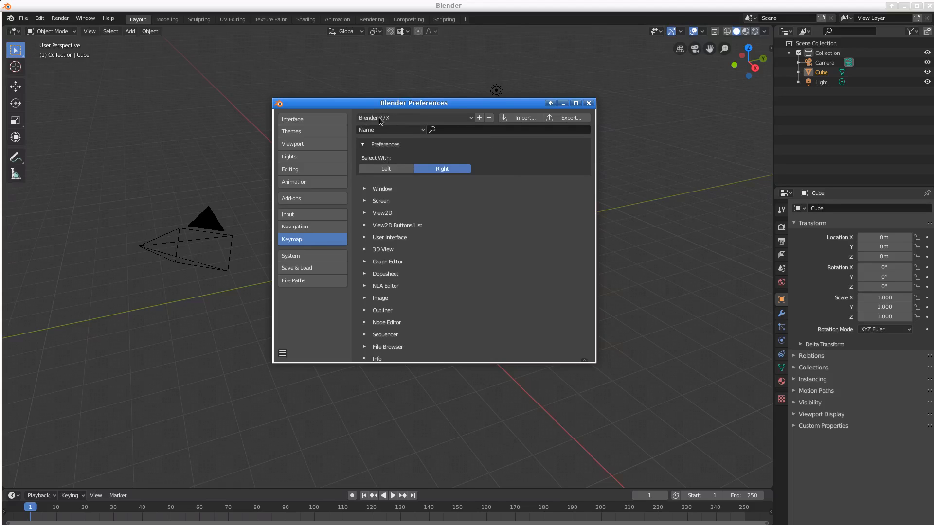
pyautogui.click(588, 104)
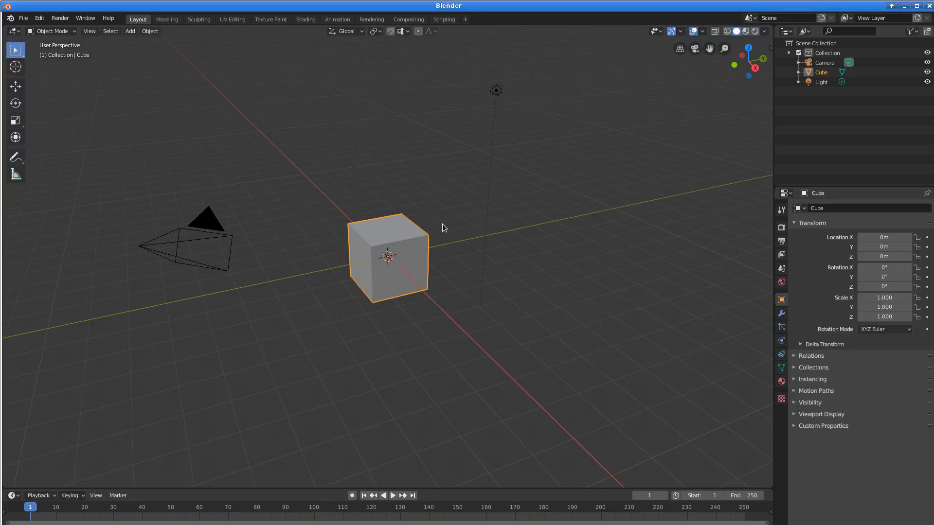
# - Zoom, orbit and pan around the default cube to view the camera and light
pyautogui.scroll(5, 402, 258)
pyautogui.scroll(-10, 402, 258)
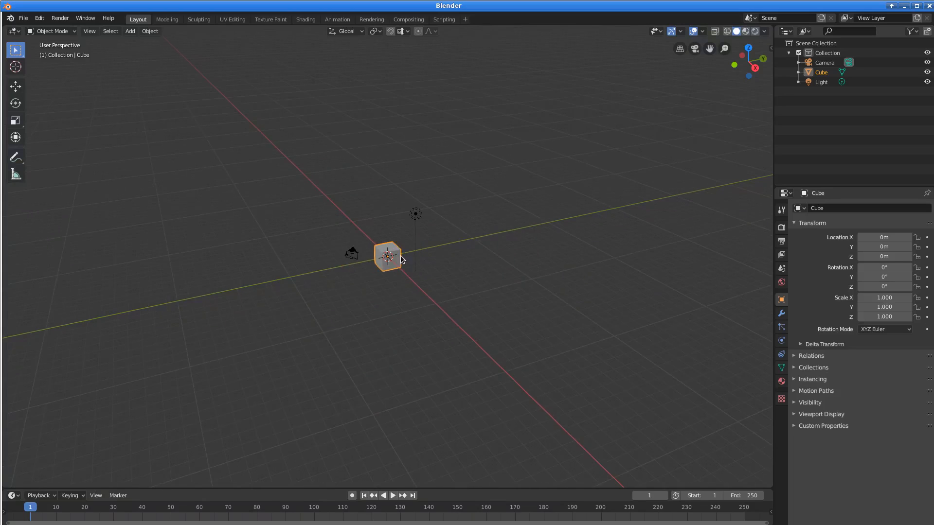
pyautogui.scroll(5, 401, 259)
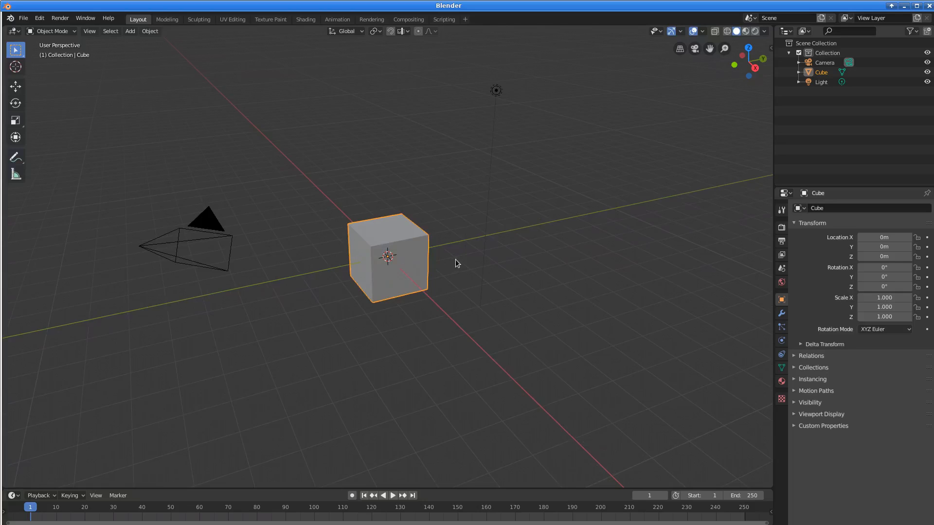
pyautogui.moveTo(455, 260)
pyautogui.mouseDown(button='middle')
pyautogui.moveTo(448, 329)
pyautogui.moveTo(490, 233)
pyautogui.moveTo(531, 189)
pyautogui.moveTo(439, 277)
pyautogui.moveTo(459, 270)
pyautogui.mouseUp(button='middle')
pyautogui.scroll(-2, 458, 270)
pyautogui.scroll(1, 434, 259)
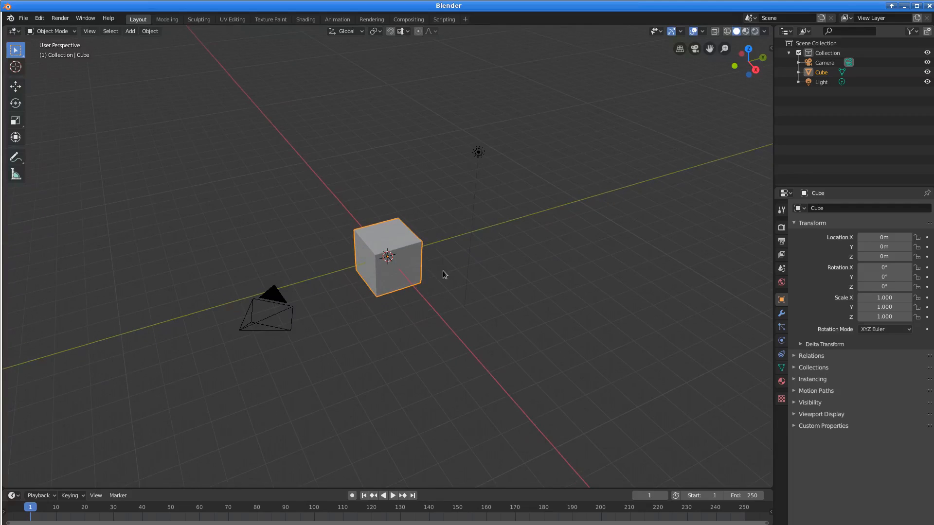
pyautogui.moveTo(442, 276)
pyautogui.keyDown('shift'); pyautogui.mouseDown(button='middle')
pyautogui.moveTo(383, 261)
pyautogui.moveTo(138, 285)
pyautogui.moveTo(658, 270)
pyautogui.moveTo(445, 275)
pyautogui.mouseUp(button='middle'); pyautogui.keyUp('shift')
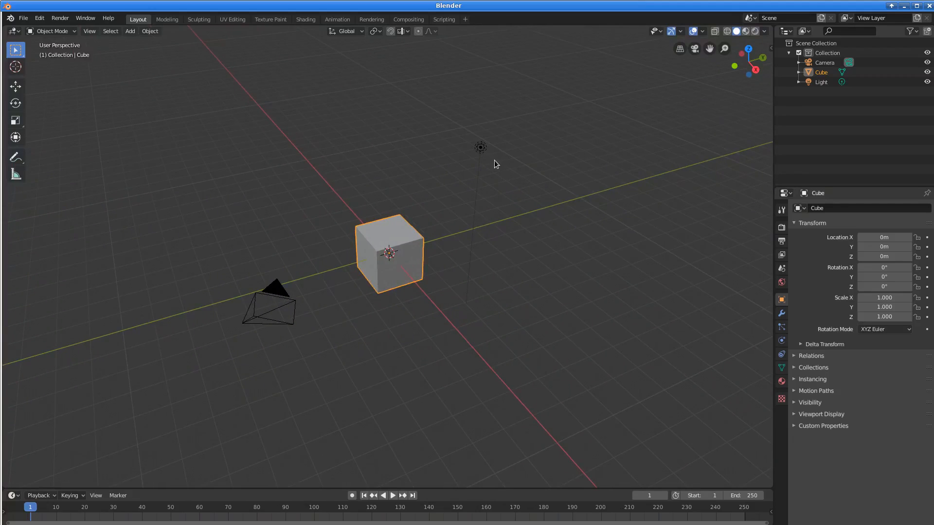
# - Select the light, the cube and the camera individually in the 3D viewport to practise switching the selection
pyautogui.click(480, 148)
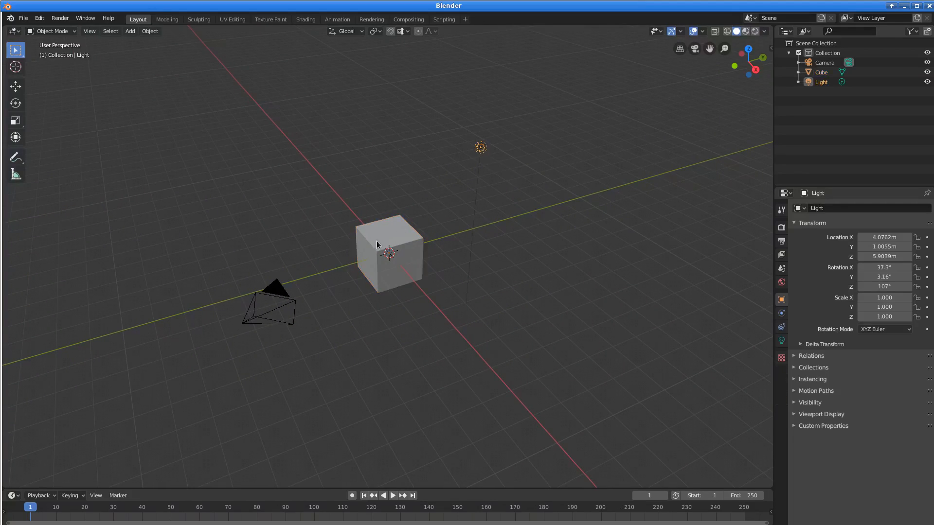
pyautogui.click(387, 240)
pyautogui.click(476, 153)
pyautogui.click(398, 234)
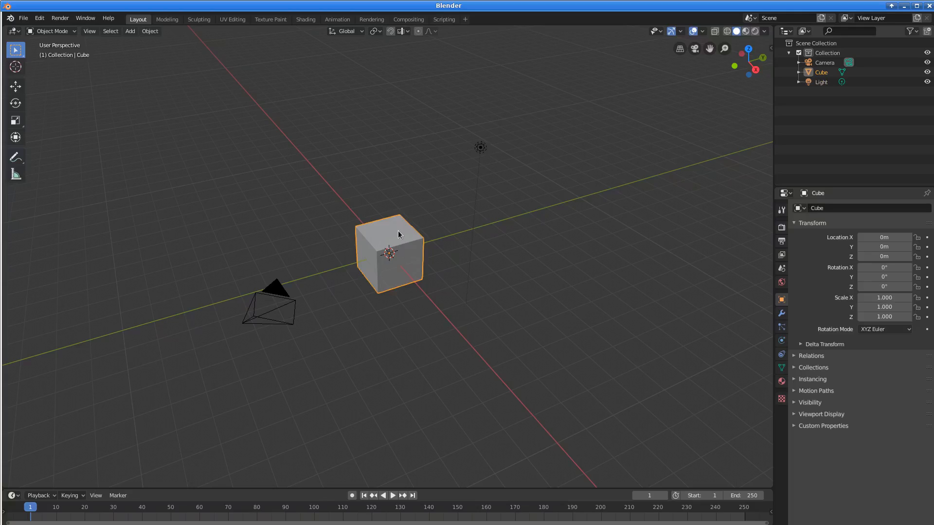
pyautogui.click(270, 315)
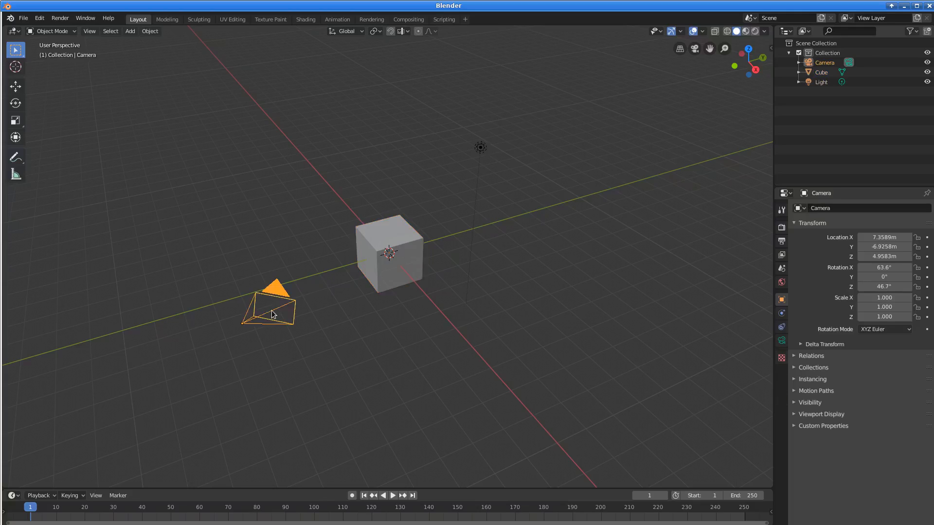
pyautogui.click(480, 148)
pyautogui.click(386, 232)
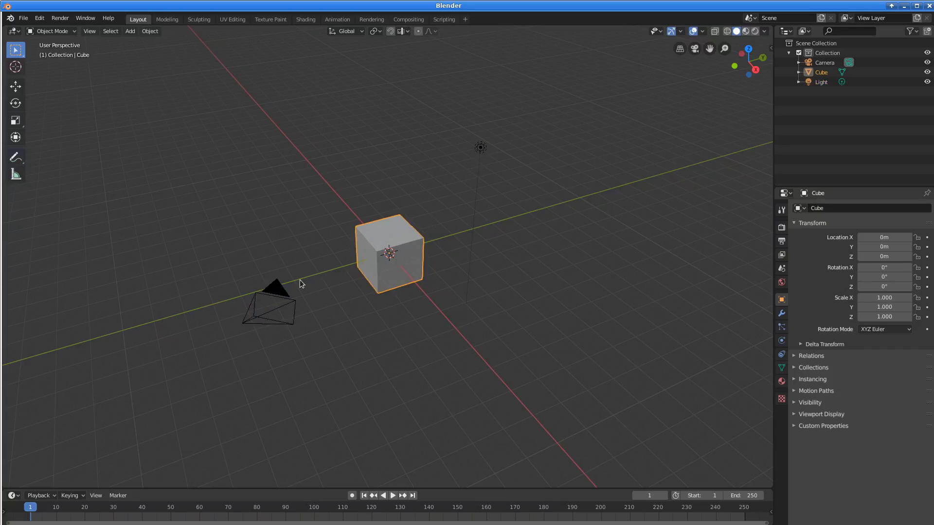
pyautogui.click(262, 317)
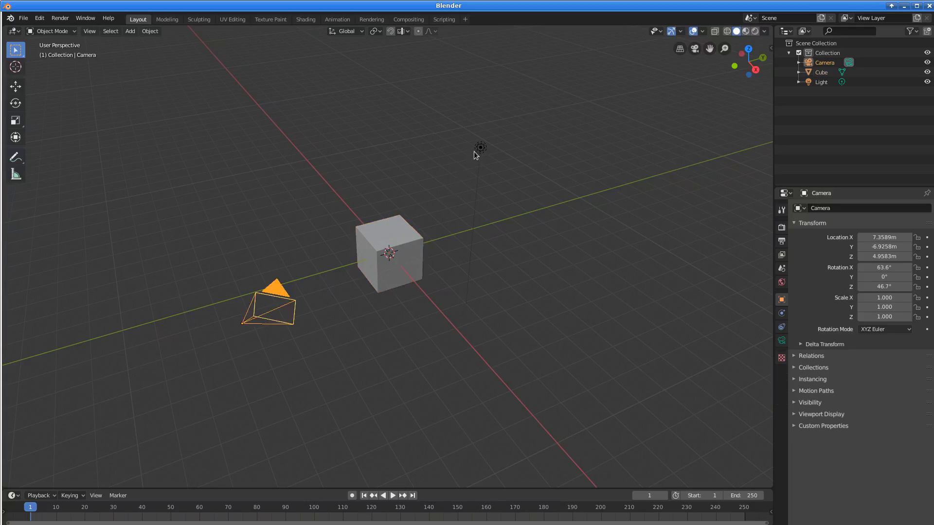
pyautogui.click(478, 149)
pyautogui.click(370, 234)
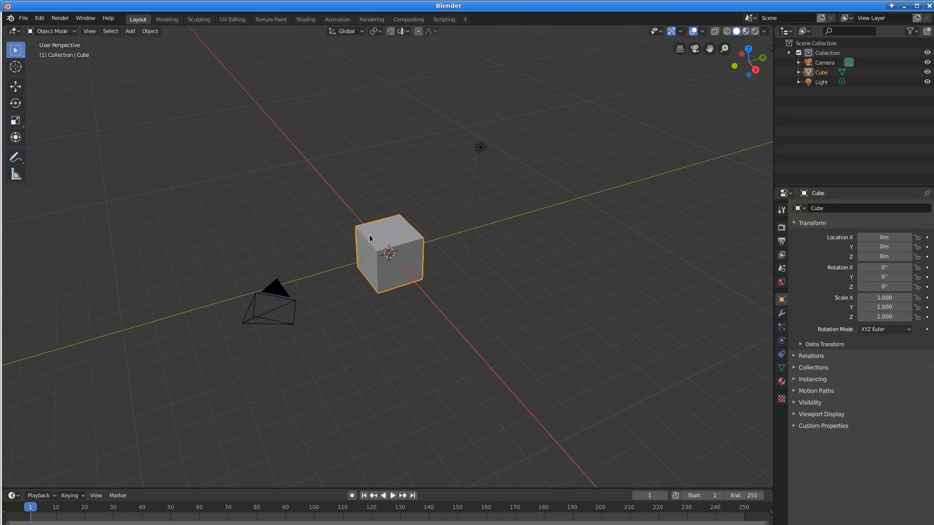
pyautogui.click(261, 314)
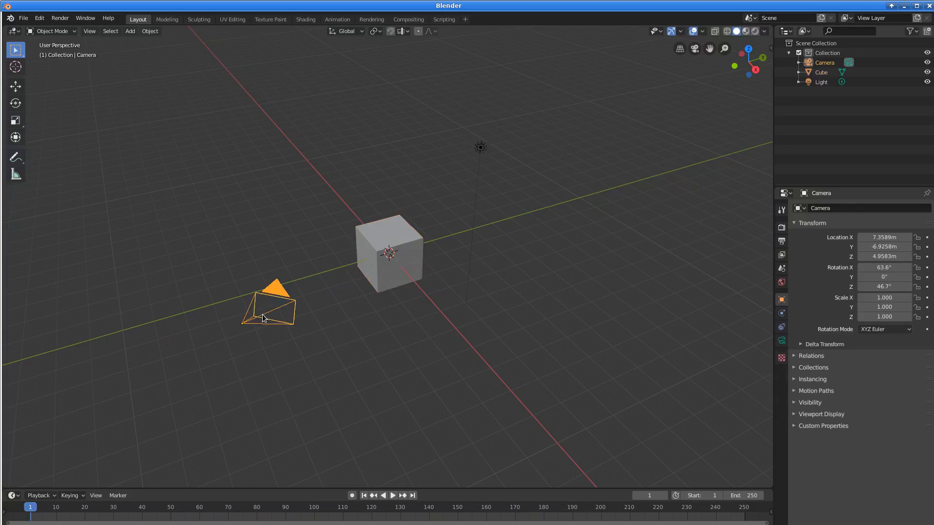
pyautogui.click(481, 148)
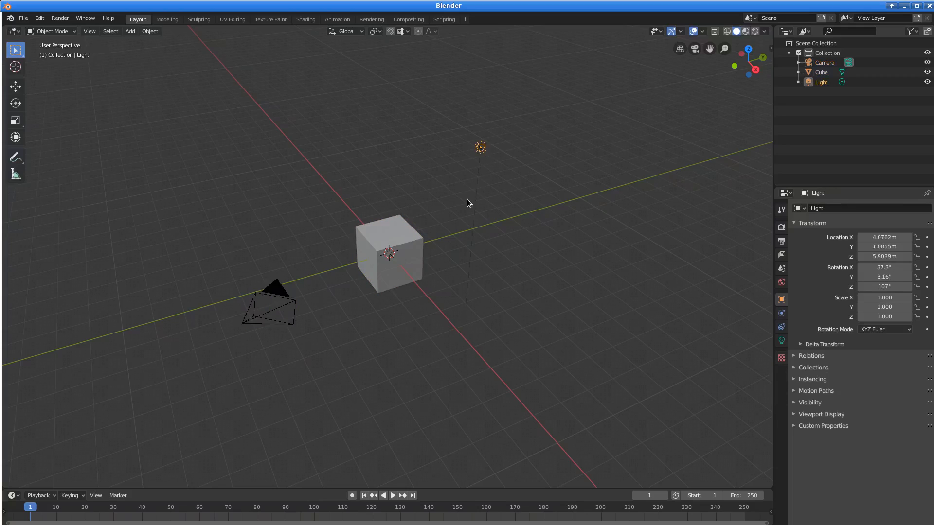
pyautogui.click(395, 236)
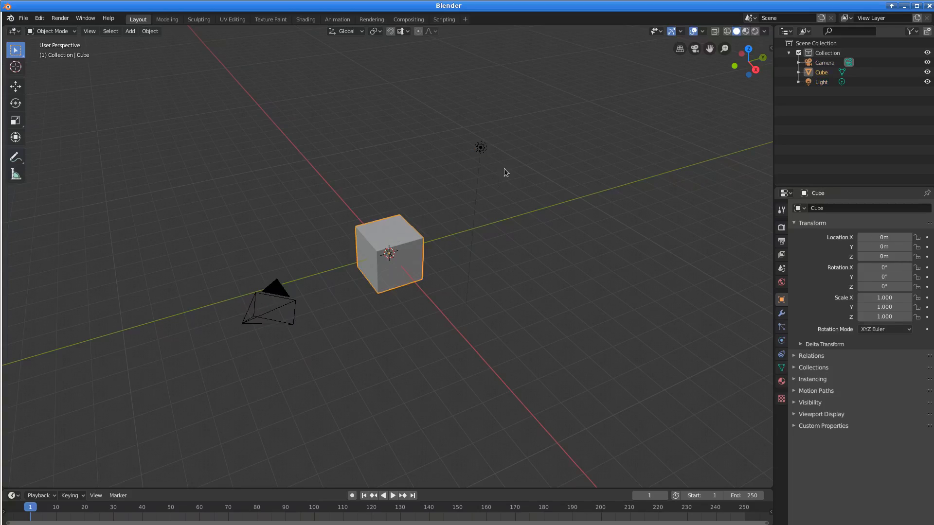
# - Select the light and add the cube to the selection as the active object
pyautogui.click(481, 148)
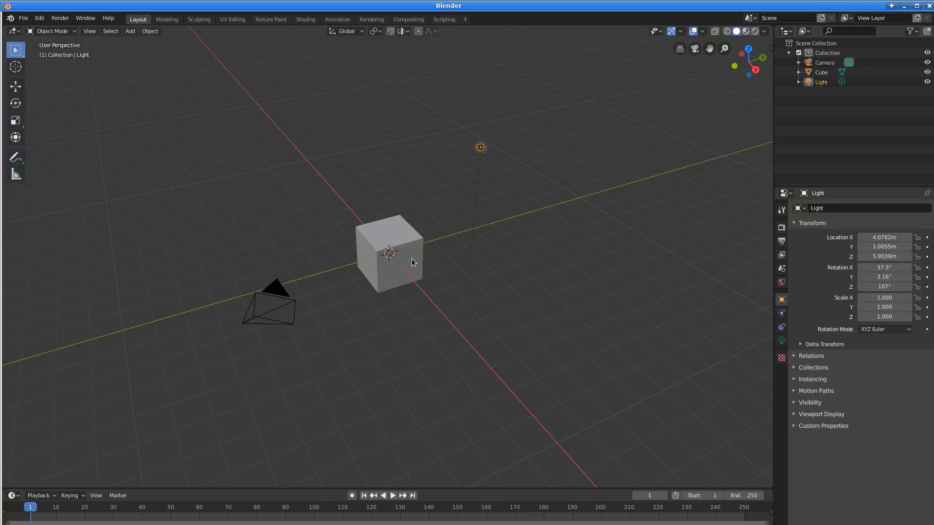
pyautogui.keyDown('shift'); pyautogui.click(395, 232); pyautogui.keyUp('shift')
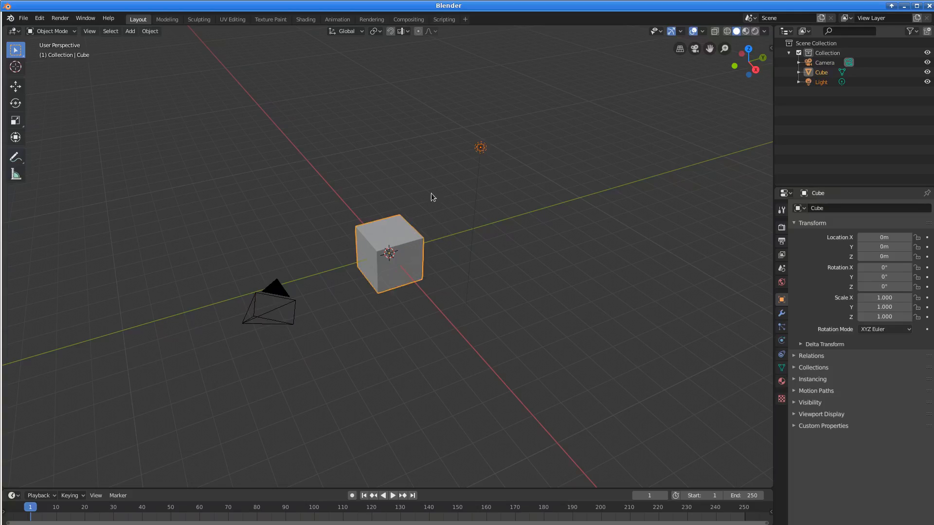
# - Add the camera to the selected light and cube, and render the current frame, closing the render window after viewing the image
pyautogui.keyDown('shift'); pyautogui.click(290, 307); pyautogui.keyUp('shift')
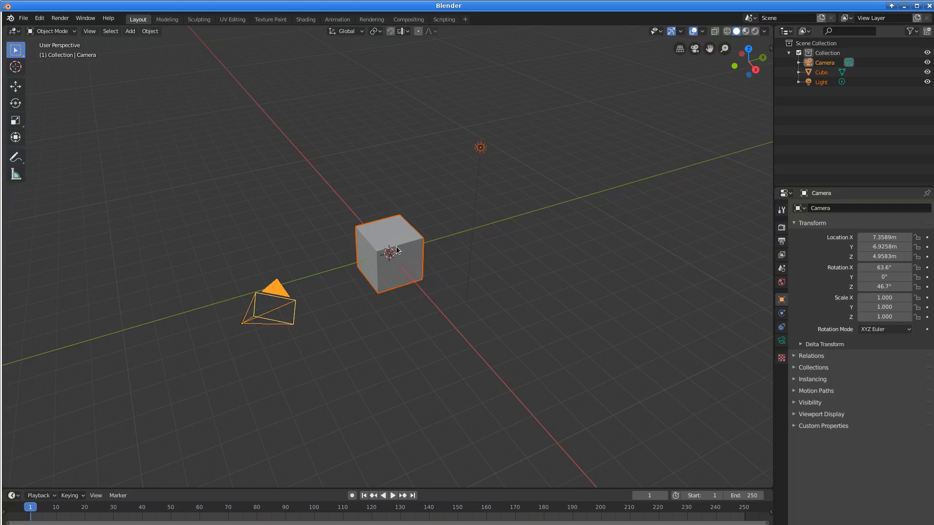
pyautogui.press('F12')
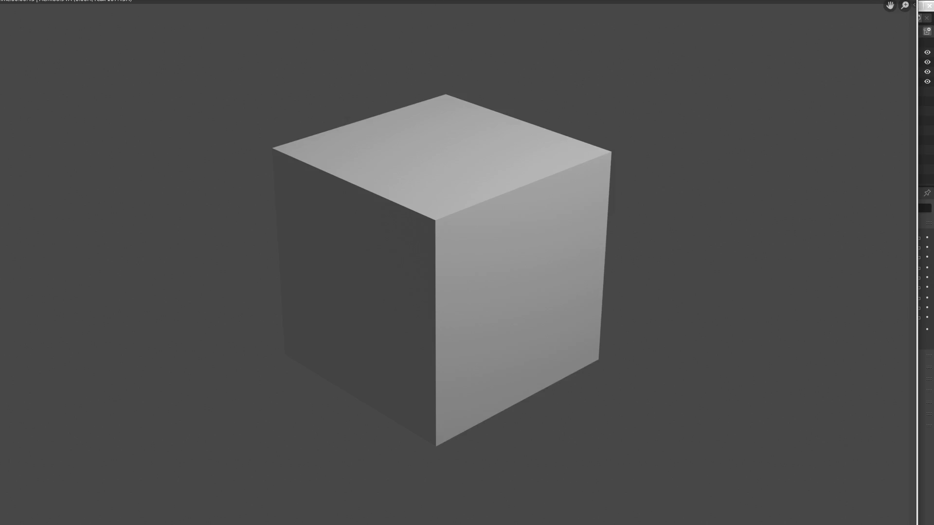
pyautogui.moveTo(0, 0); pyautogui.dragTo(386, 110)
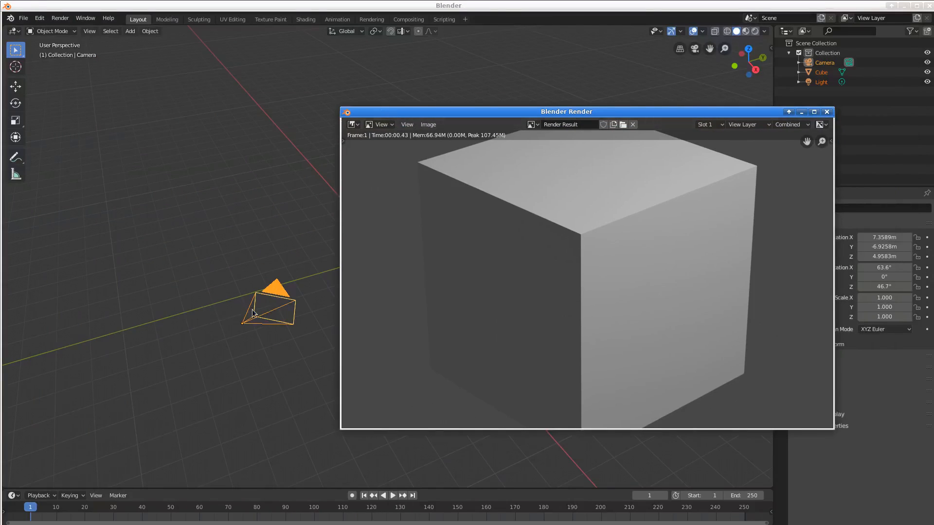
pyautogui.click(827, 112)
# - Move only the cube freely to about X -6.25 m, Y -6.26 m, Z 4.15 m, and clear its location back to the origin
pyautogui.click(395, 246)
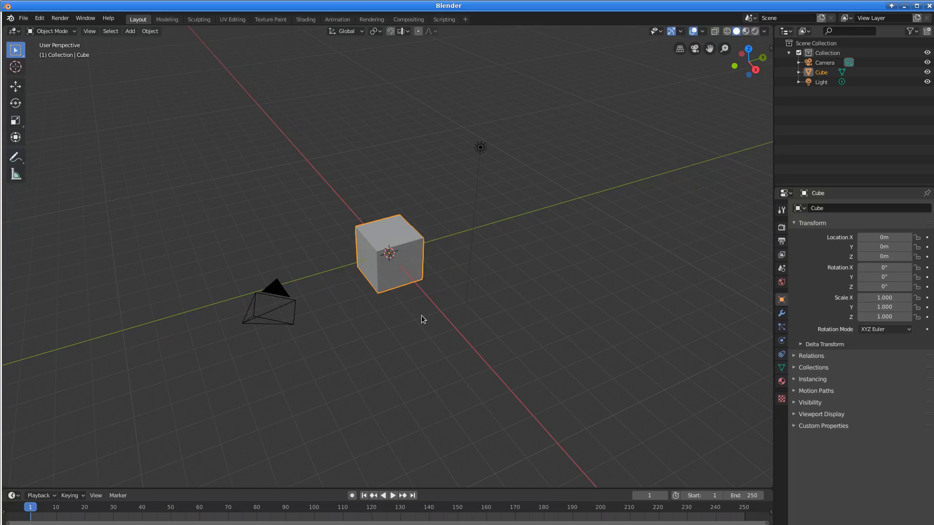
pyautogui.press('g')
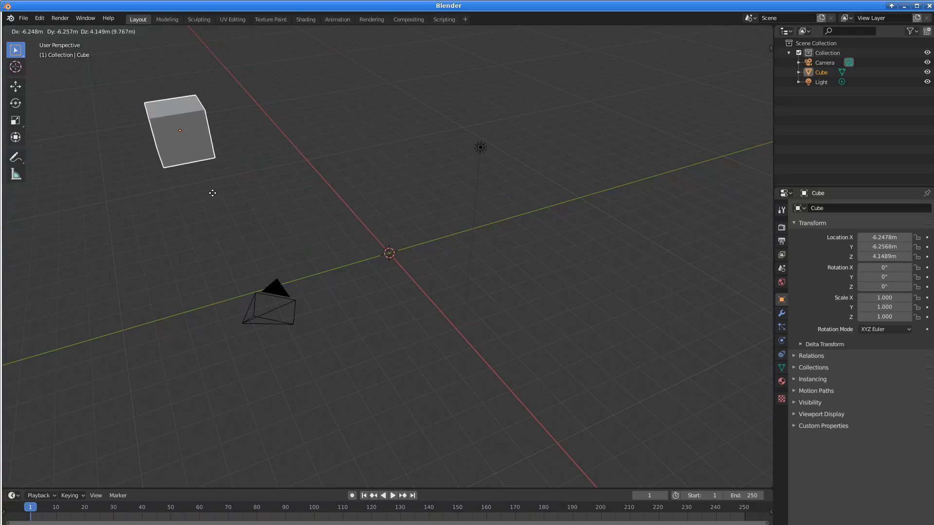
pyautogui.click(212, 193)
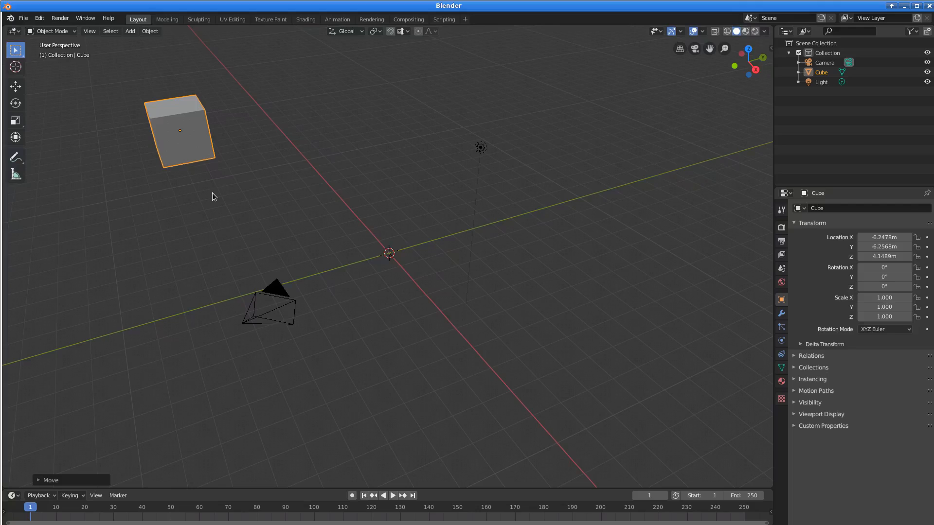
pyautogui.hotkey('alt', 'g')
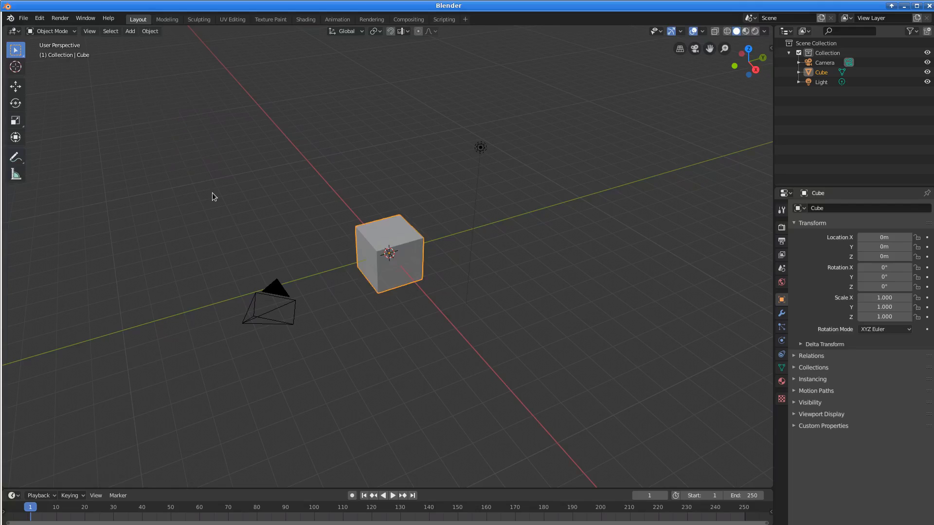
pyautogui.hotkey('ctrl', 'z')
pyautogui.hotkey('alt', 'g')
# - Try moving the cube constrained to the global X, Y and Z axes, place it 5 m along Y, and undo the move
pyautogui.press('g')
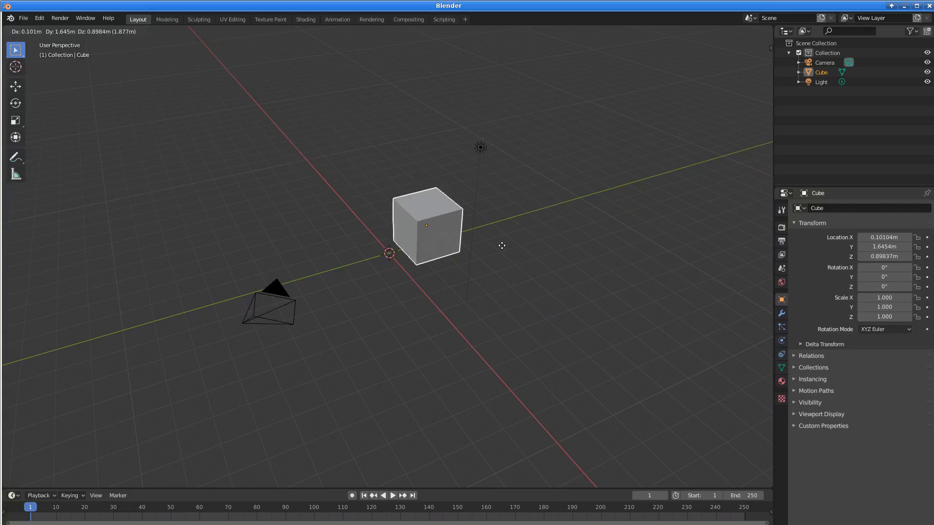
pyautogui.press('x')
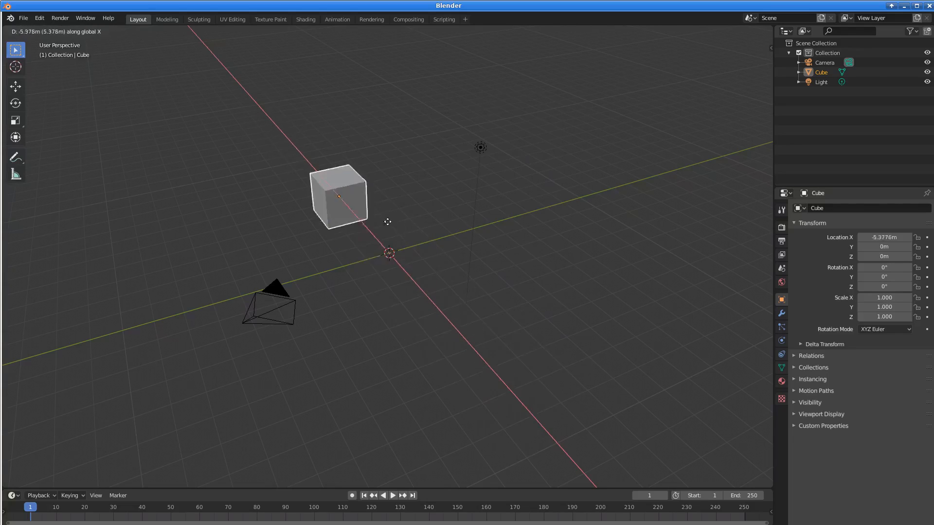
pyautogui.press('y')
pyautogui.press('z')
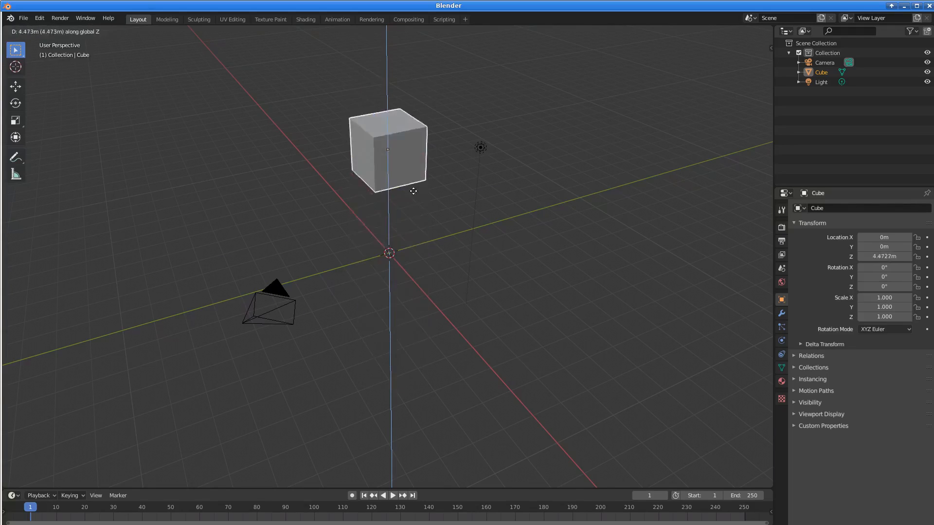
pyautogui.press('x')
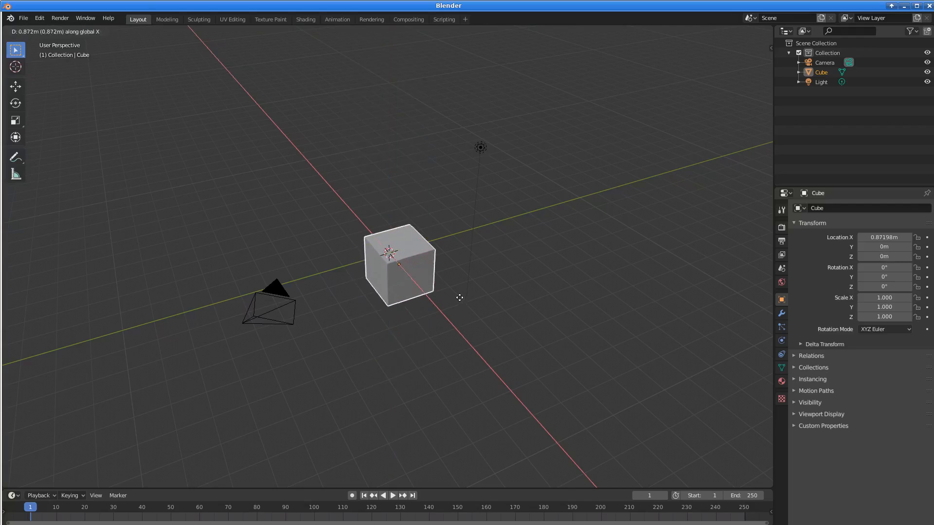
pyautogui.press('x')
pyautogui.press('y')
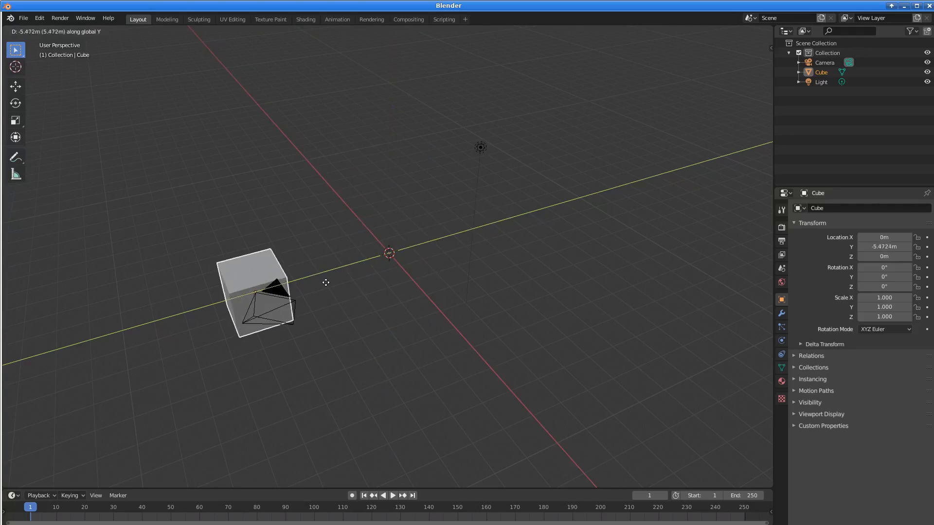
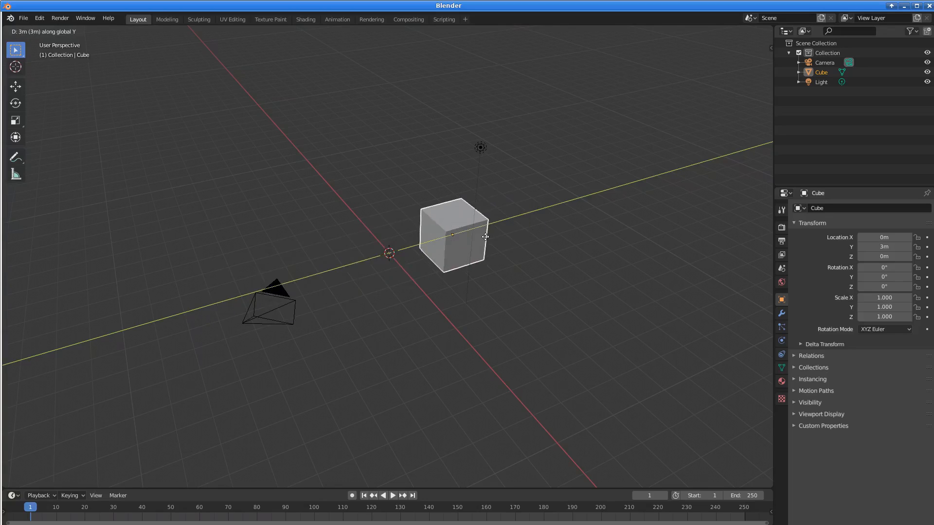
pyautogui.click(521, 211)
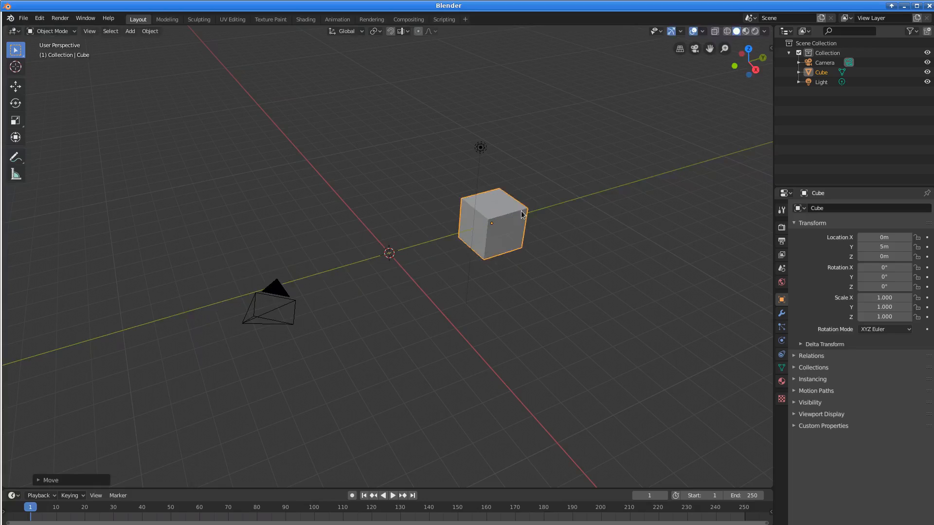
pyautogui.hotkey('ctrl', 'z')
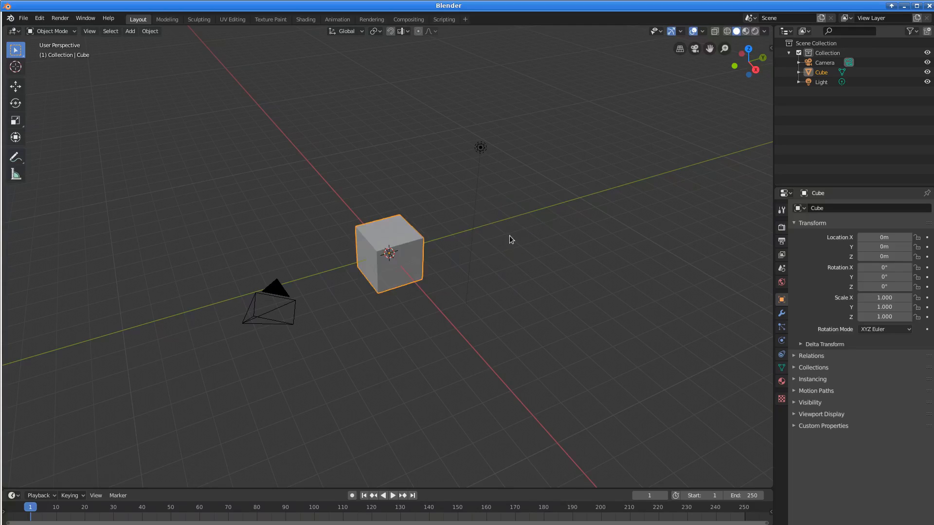
# - Try rotating the cube freely and about the global X, Y and Z axes, and cancel the rotation
pyautogui.press('r')
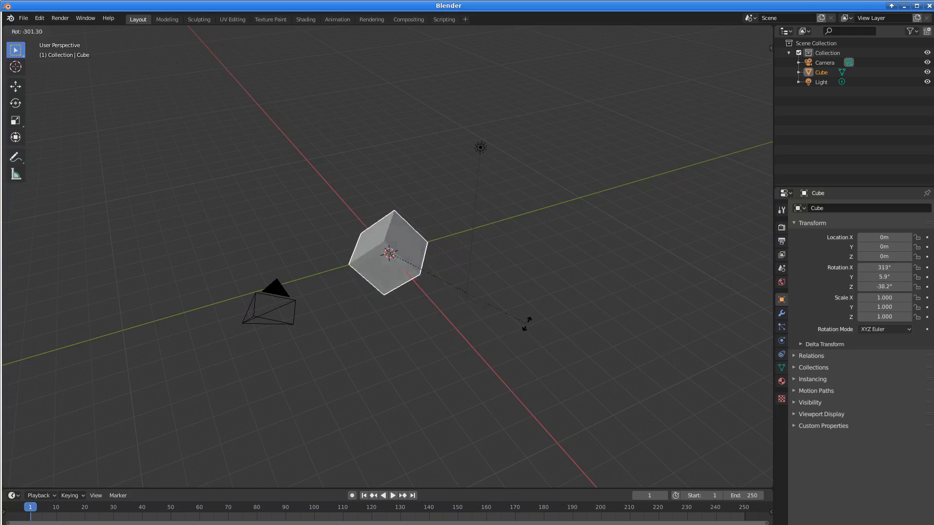
pyautogui.press('x')
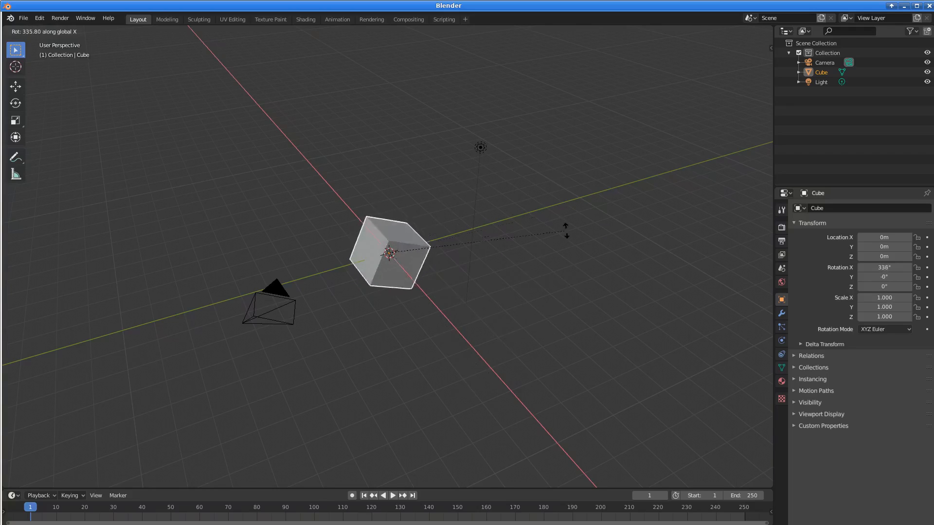
pyautogui.press('y')
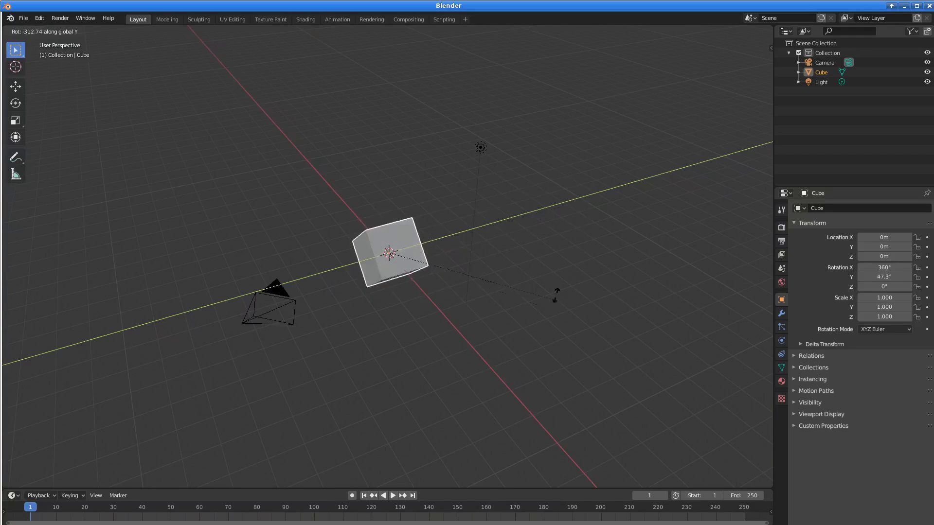
pyautogui.press('z')
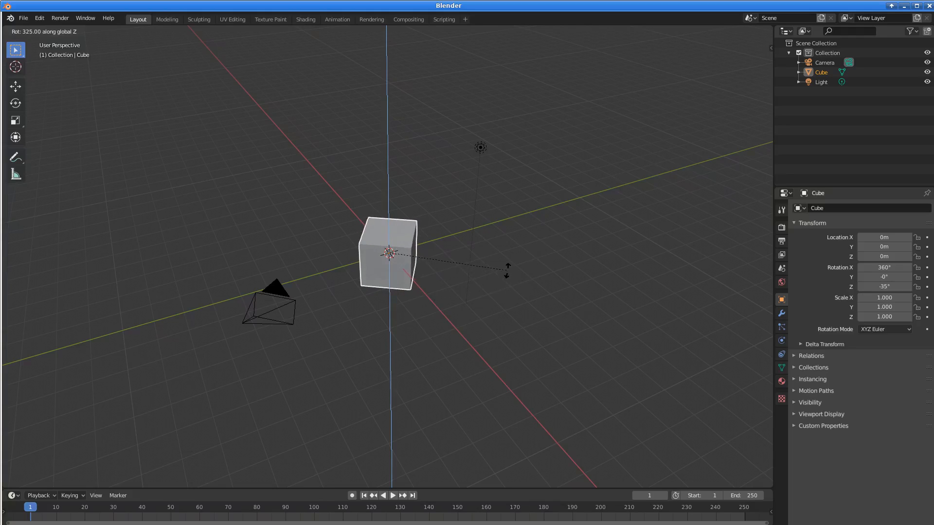
pyautogui.press('Escape')
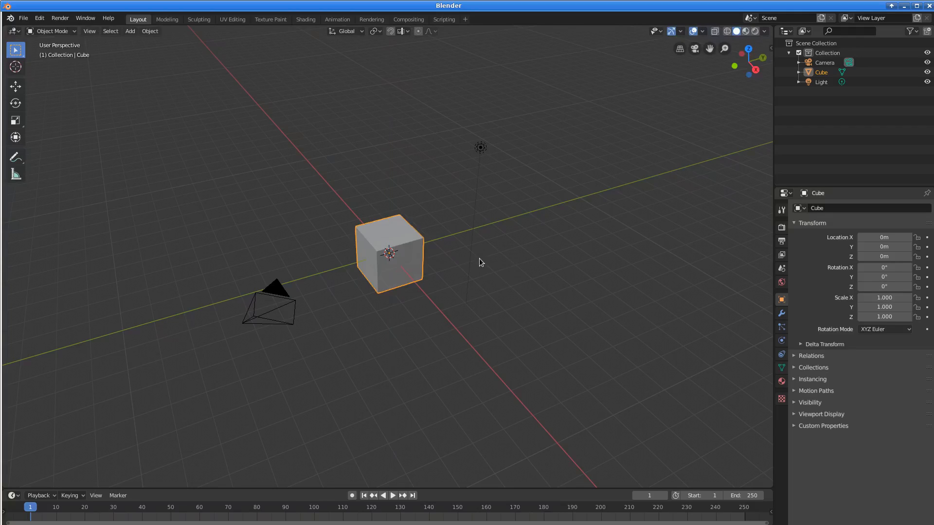
# - Try scaling the cube uniformly and along the global X and Z axes, and cancel the scaling
pyautogui.press('s')
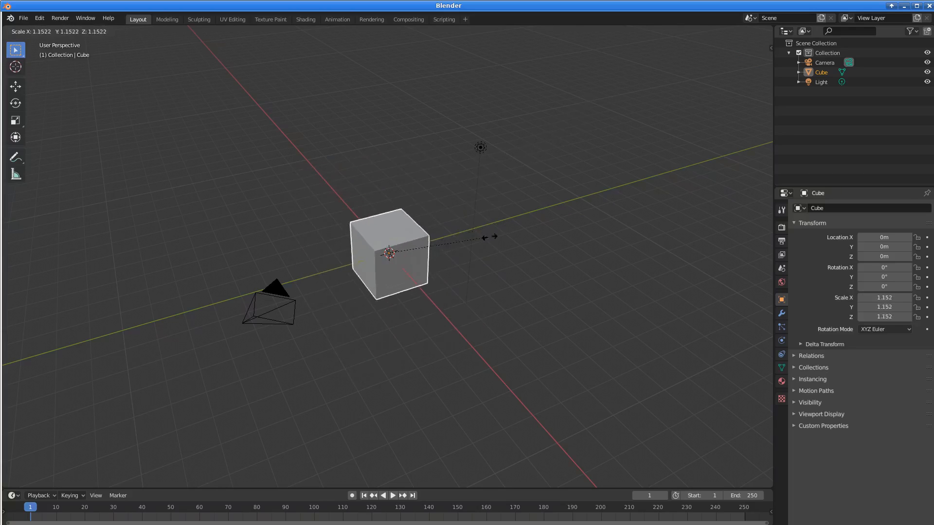
pyautogui.press('x')
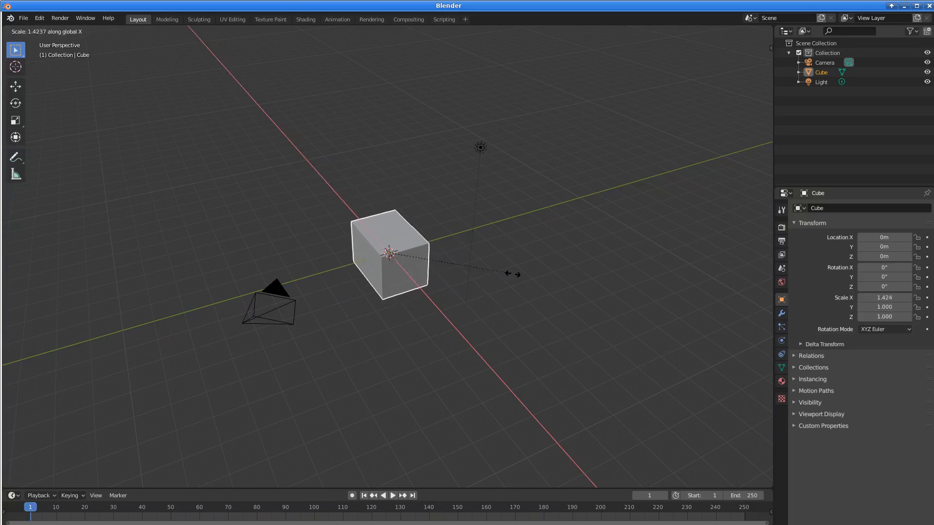
pyautogui.press('z')
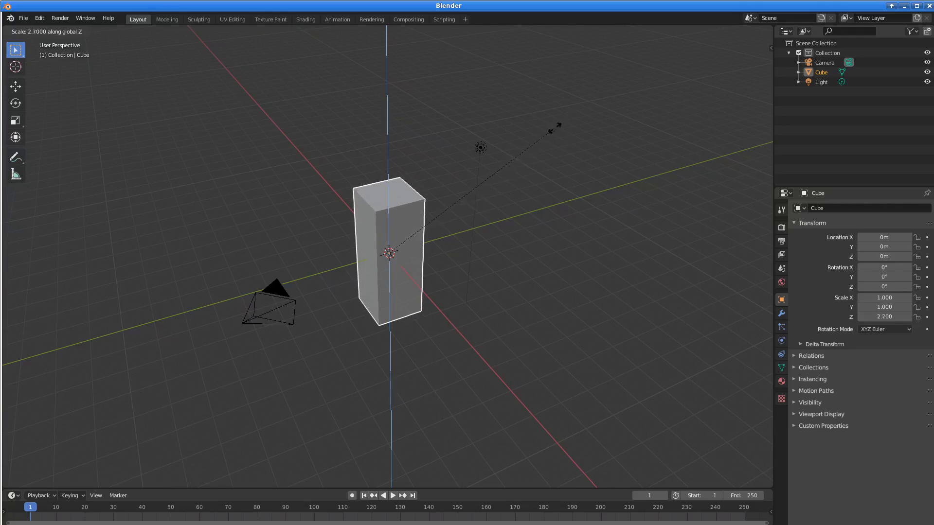
pyautogui.press('Escape')
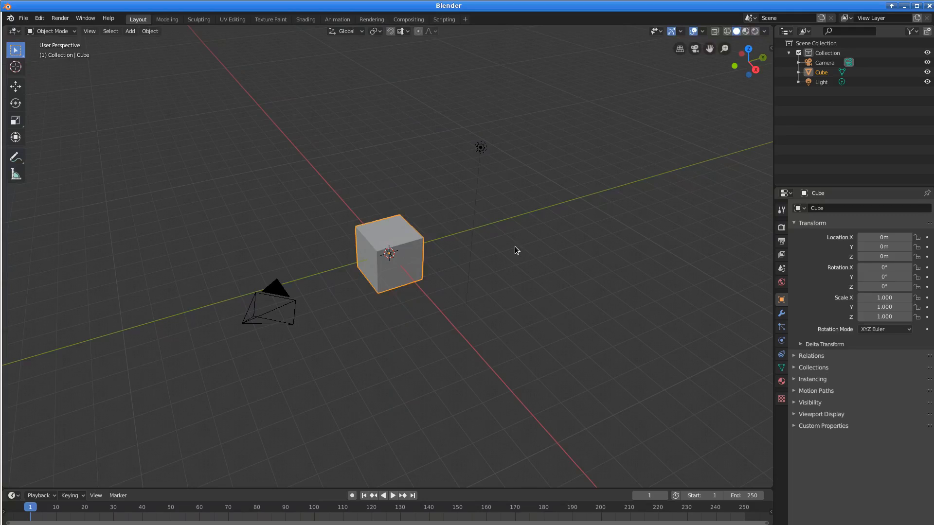
# - Delete the cube both immediately and through the delete confirmation, undoing each deletion
pyautogui.press('Delete')
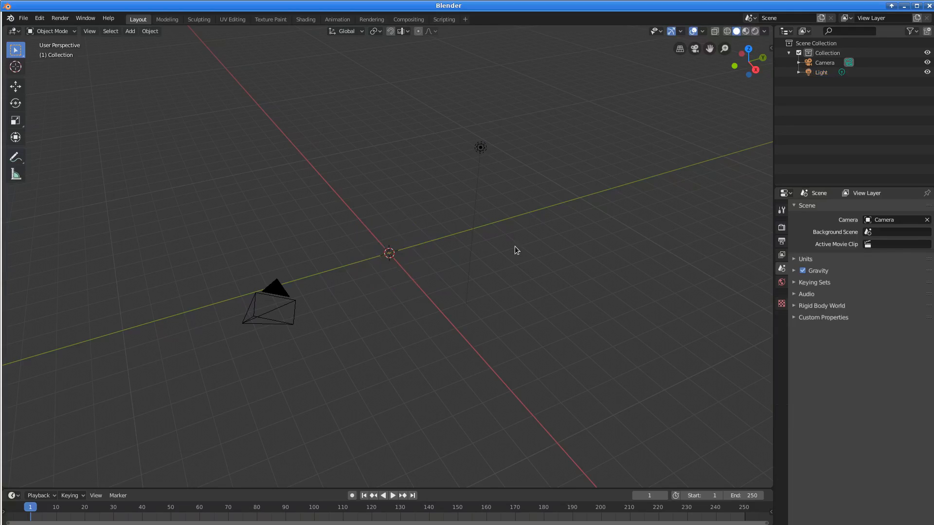
pyautogui.hotkey('ctrl', 'z')
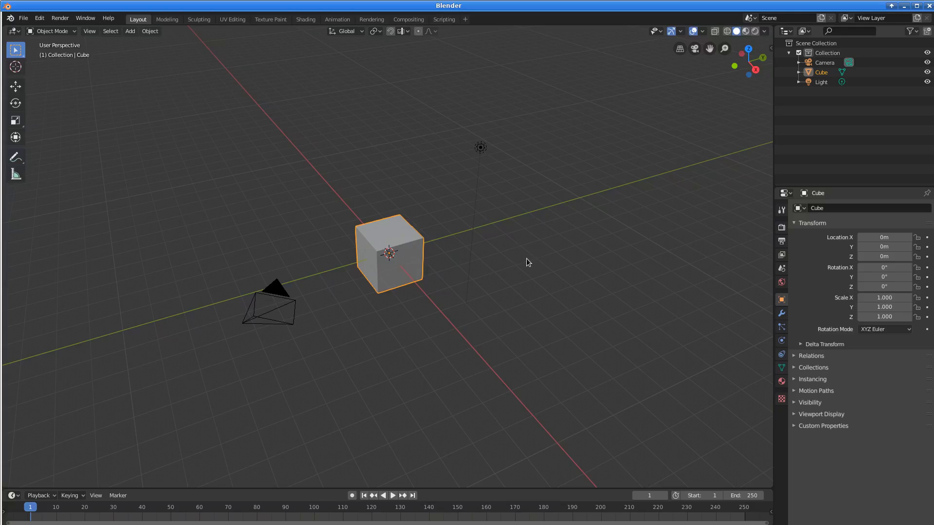
pyautogui.press('x')
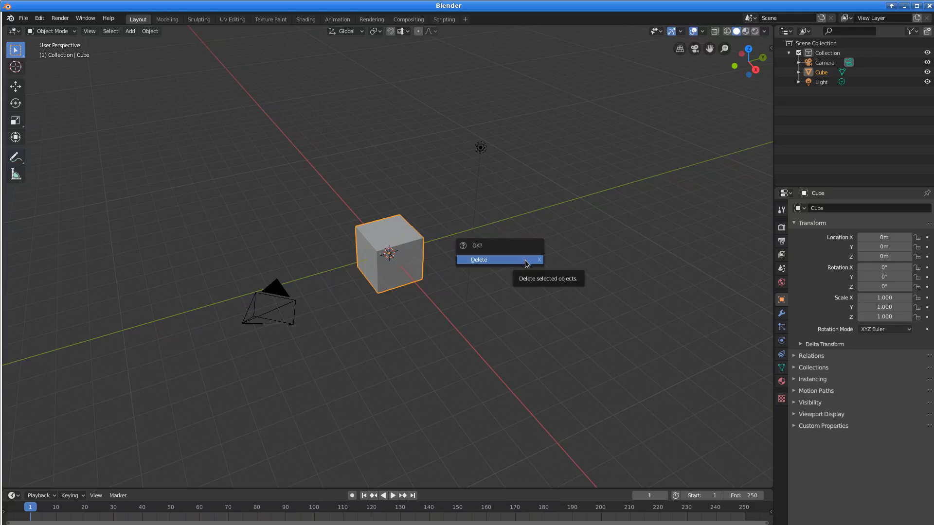
pyautogui.click(492, 261)
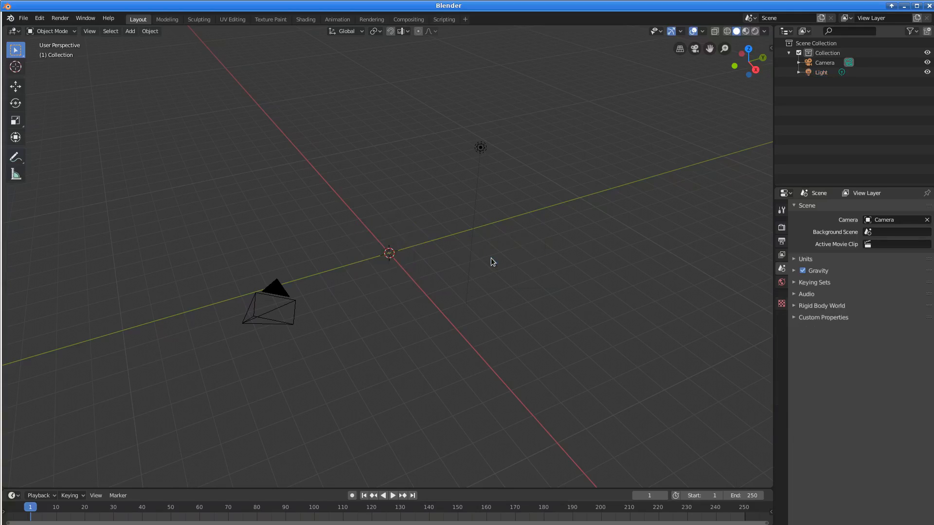
pyautogui.hotkey('ctrl', 'z')
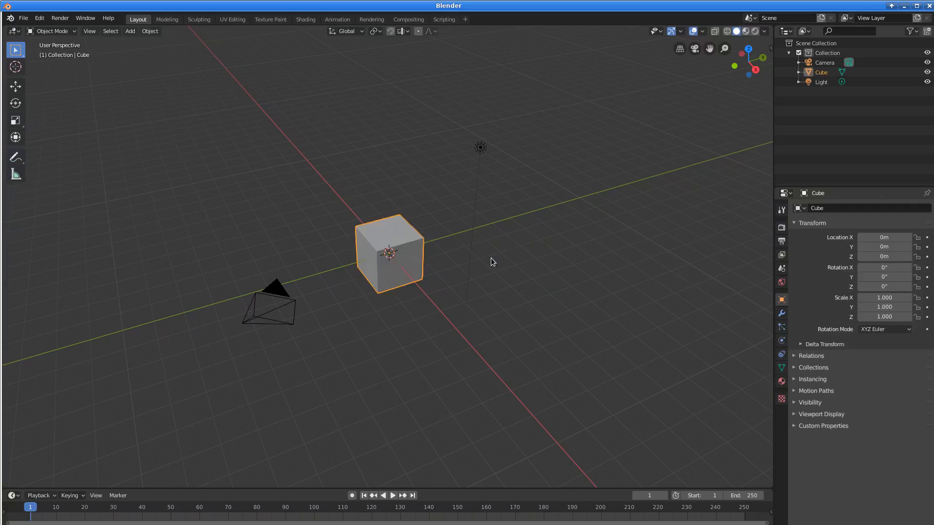
# - Box-select the camera, cube and light together, and repeat the selection with the Box Select command
pyautogui.scroll(-2, 443, 277)
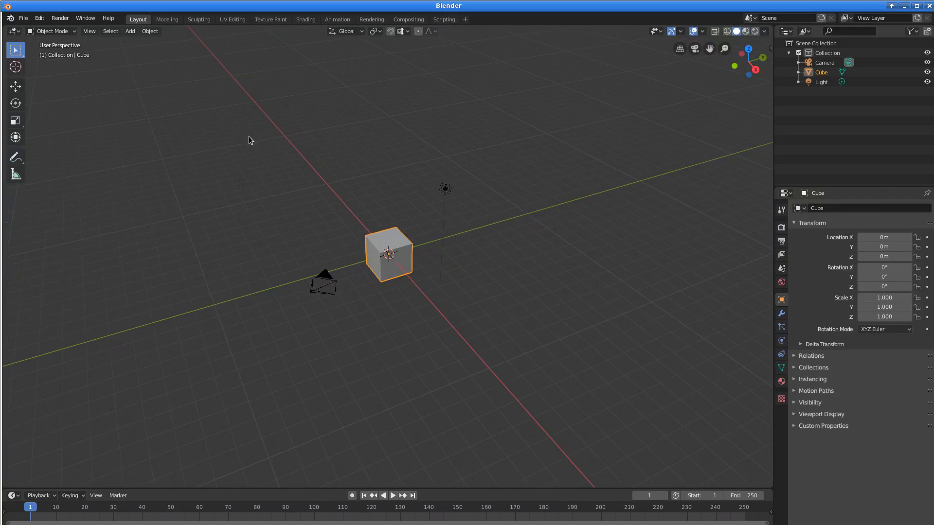
pyautogui.moveTo(244, 130); pyautogui.dragTo(528, 371)
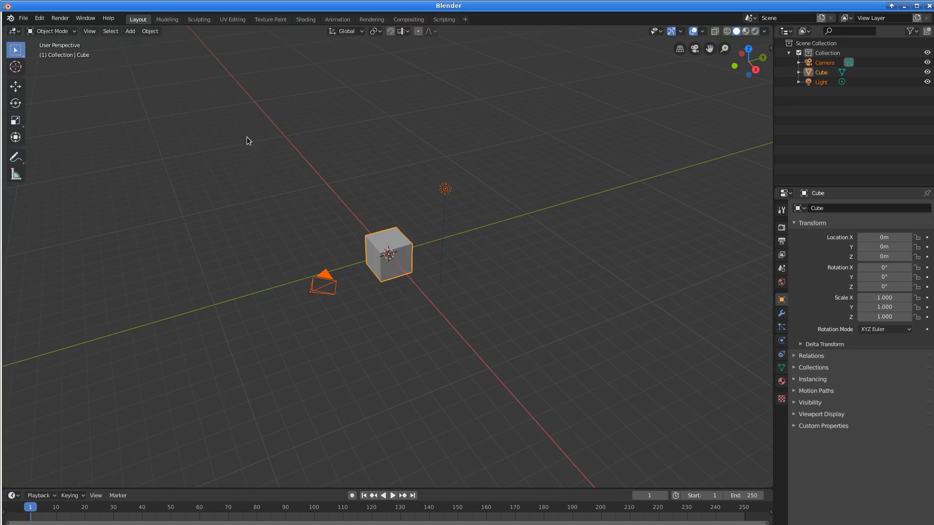
pyautogui.press('b')
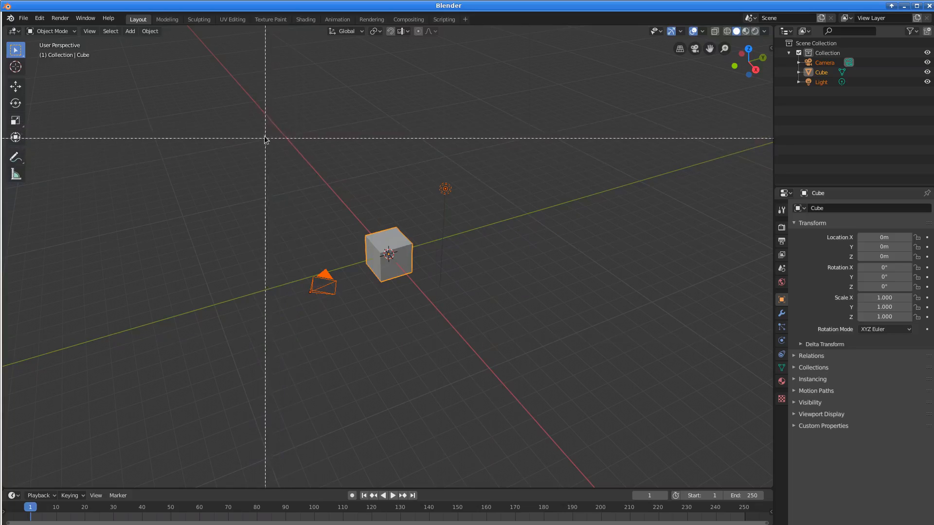
pyautogui.moveTo(261, 124); pyautogui.dragTo(516, 371)
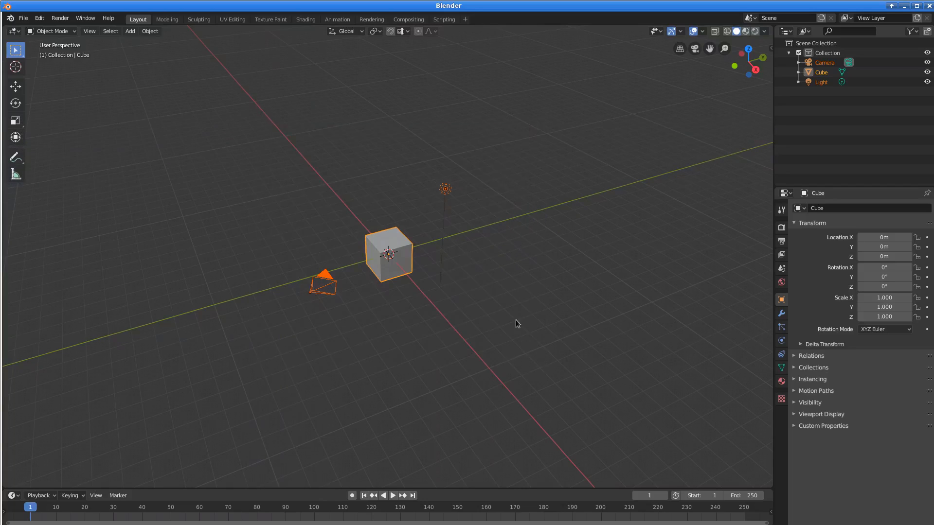
# - Clear the selection and select all objects in the scene
pyautogui.scroll(2, 385, 249)
pyautogui.click(458, 279)
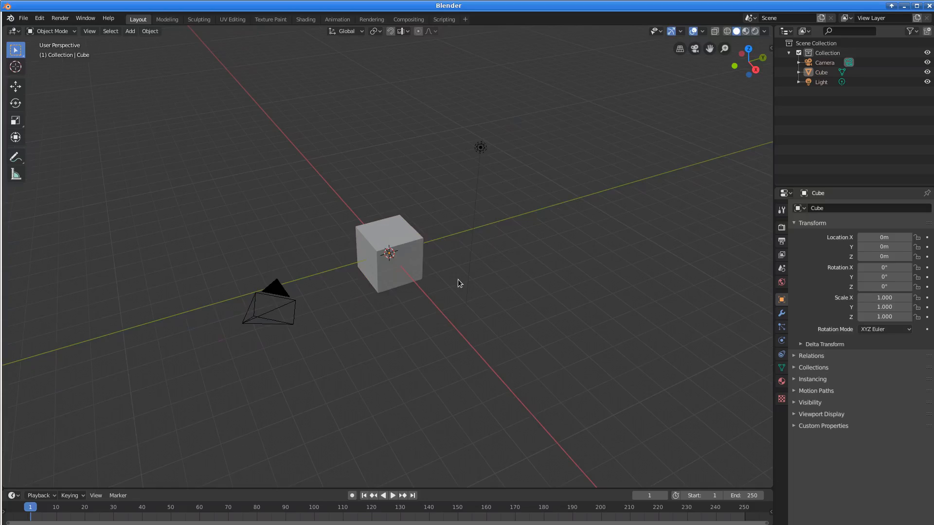
pyautogui.press('a')
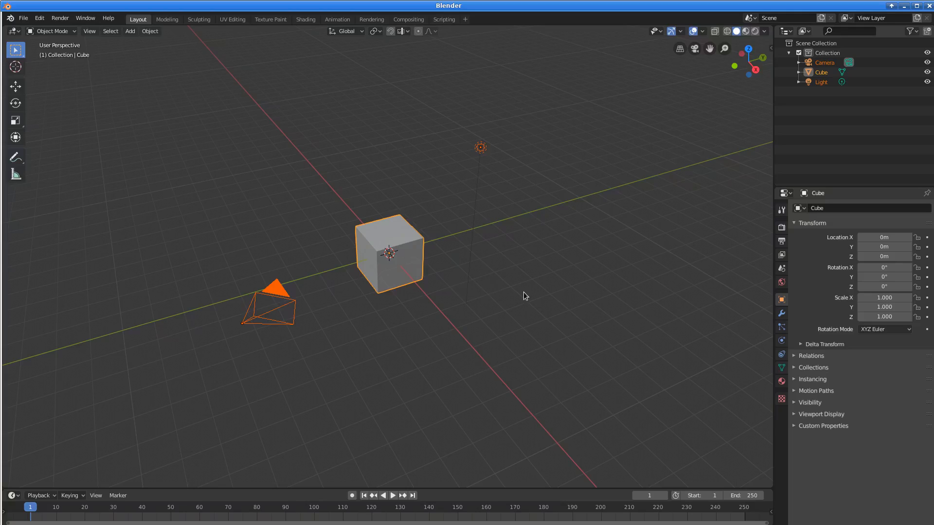
# - Clear the selection, then box-select the camera, cube and light together and delete them from the scene
pyautogui.hotkey('alt', 'a')
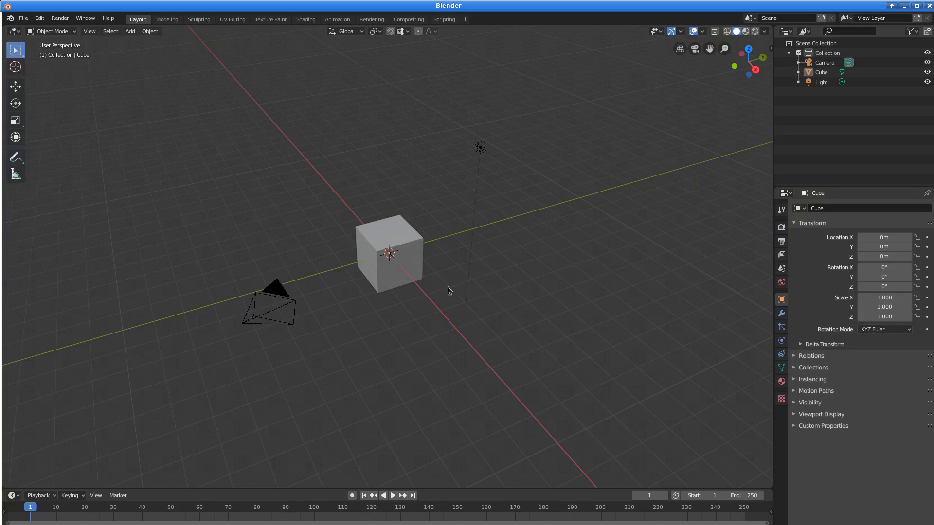
pyautogui.scroll(-2, 413, 271)
pyautogui.scroll(2, 392, 263)
pyautogui.scroll(-2, 400, 272)
pyautogui.scroll(2, 401, 271)
pyautogui.keyDown('shift'); pyautogui.moveTo(402, 271); pyautogui.dragTo(410, 276, button='middle'); pyautogui.keyUp('shift')
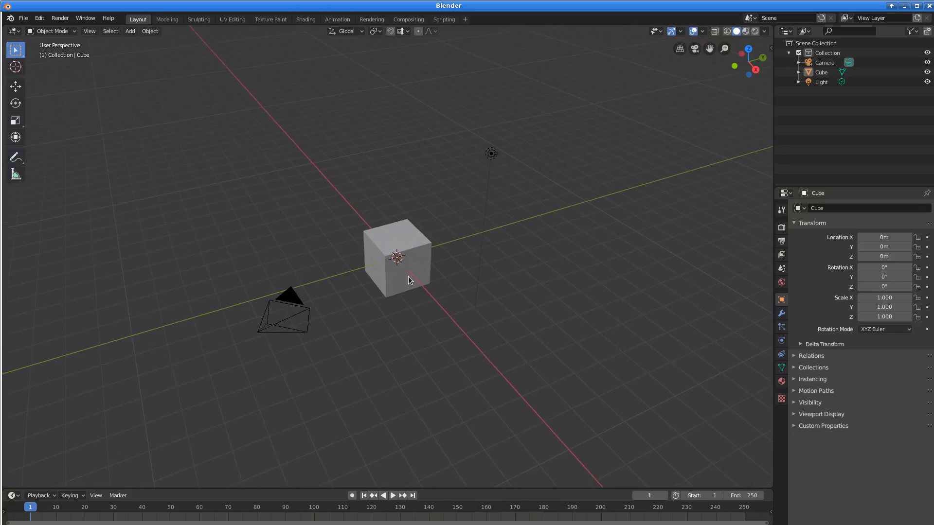
pyautogui.scroll(-2, 410, 277)
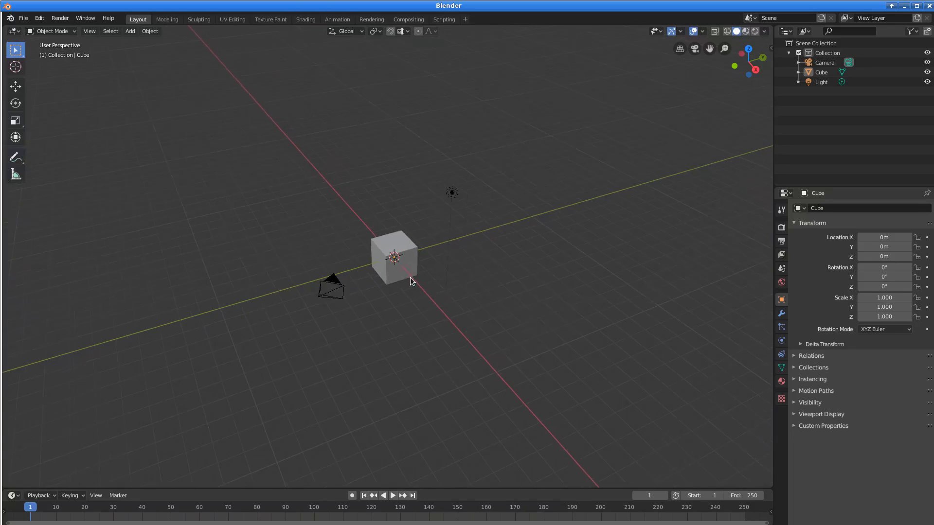
pyautogui.moveTo(262, 145); pyautogui.dragTo(538, 354)
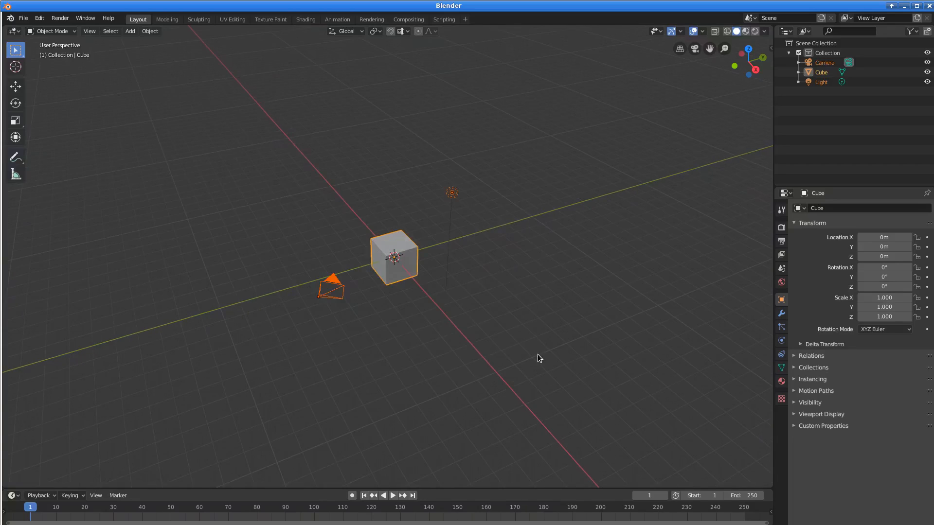
pyautogui.press('x')
pyautogui.click(519, 355)
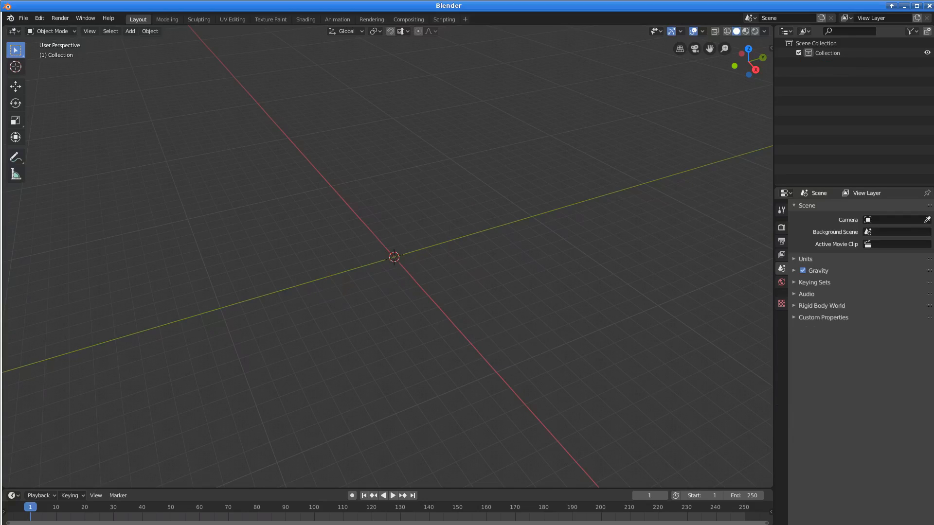
pyautogui.moveTo(499, 361); pyautogui.dragTo(304, 358, button='middle')
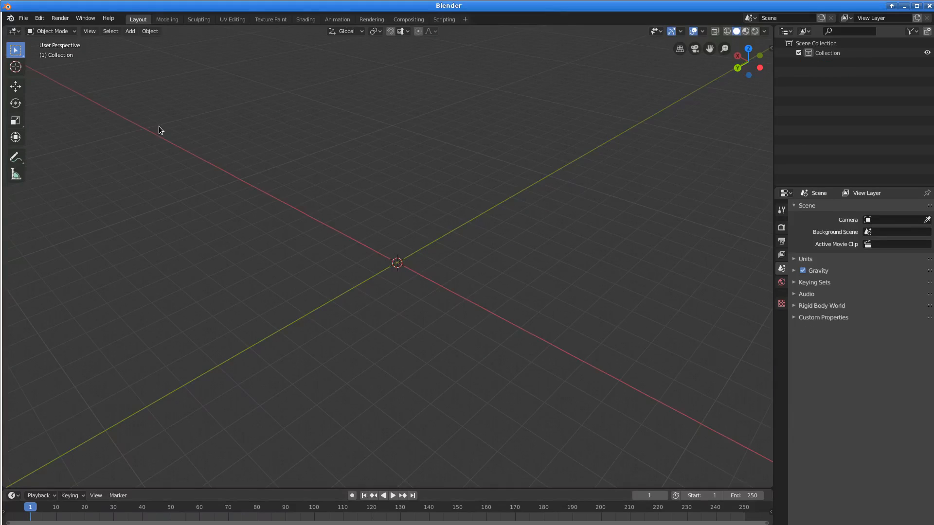
# - Search the add-ons in the preferences for "stl" to check the STL import-export support, and close the preferences
pyautogui.click(21, 18)
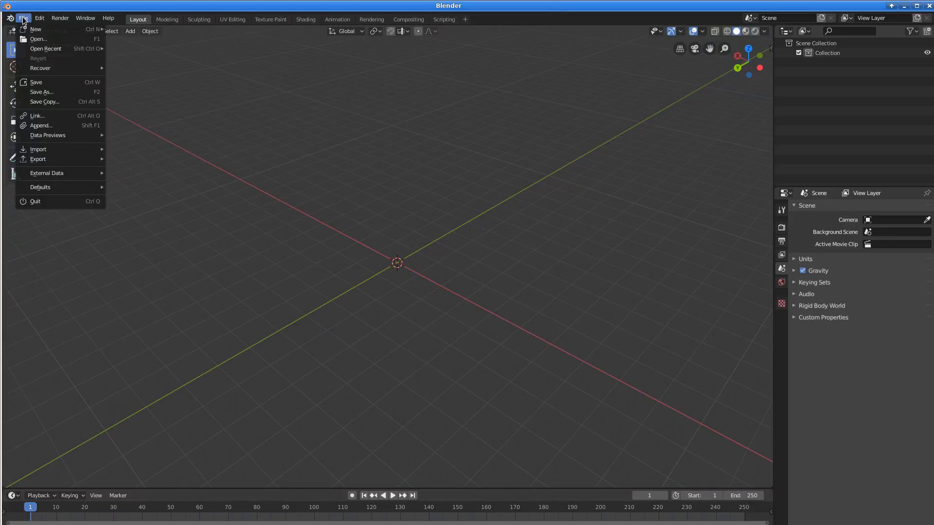
pyautogui.moveTo(71, 155)
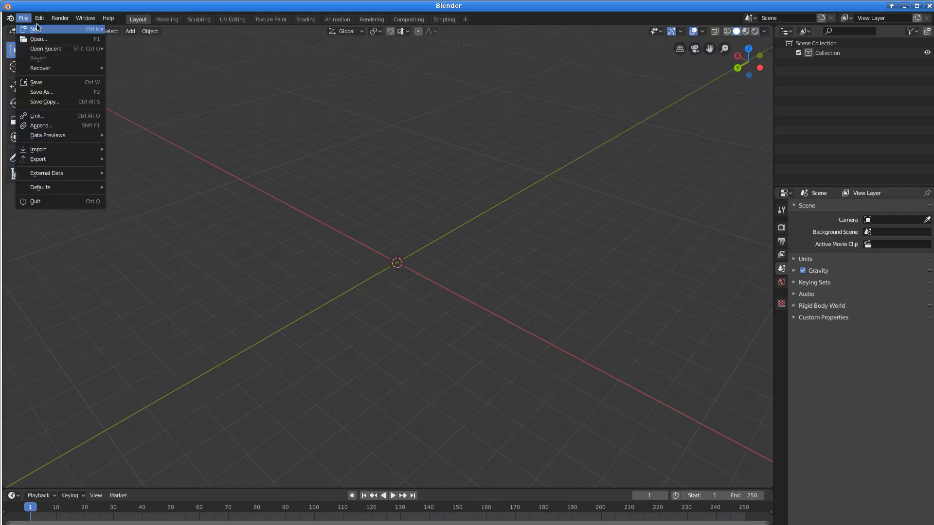
pyautogui.moveTo(38, 22)
pyautogui.click(84, 147)
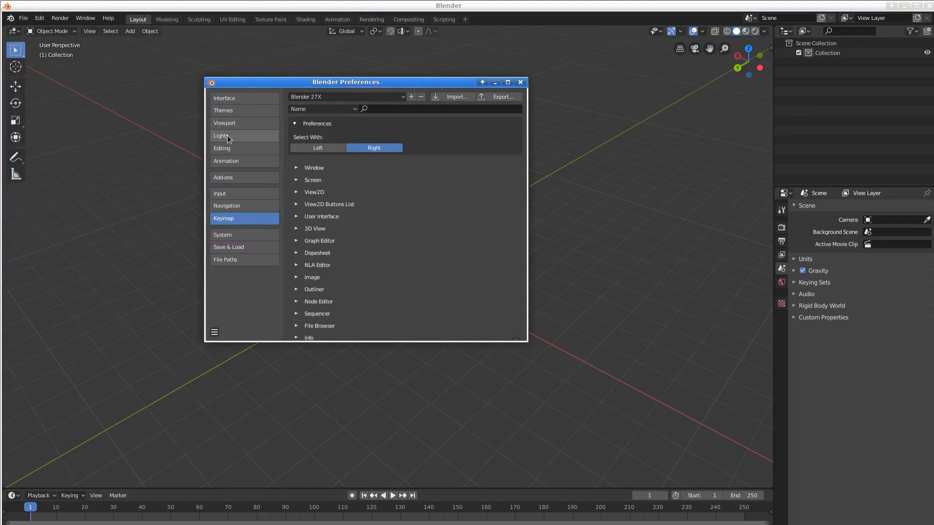
pyautogui.click(229, 176)
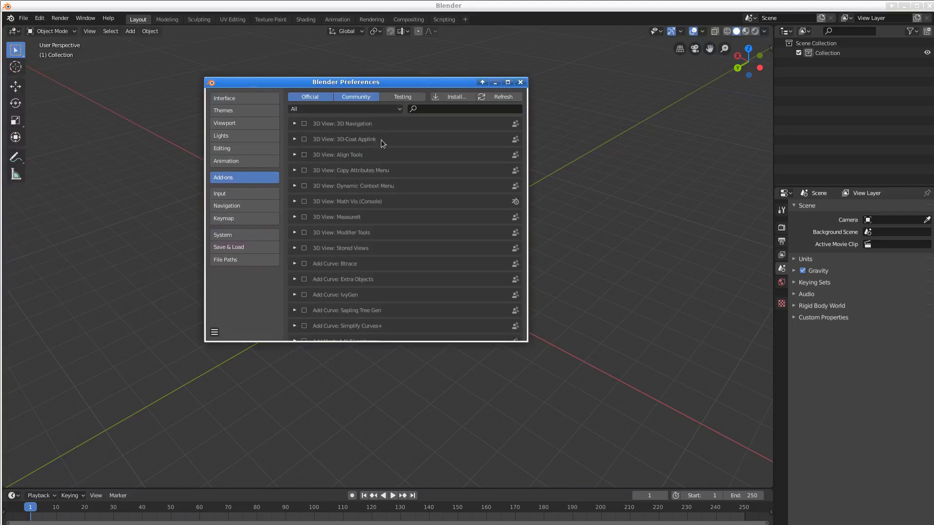
pyautogui.click(429, 110)
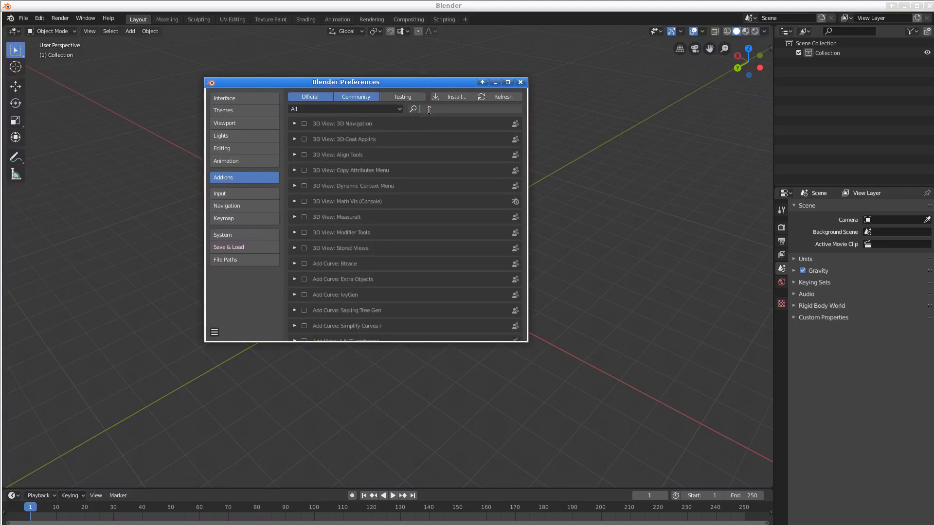
pyautogui.write('stl')
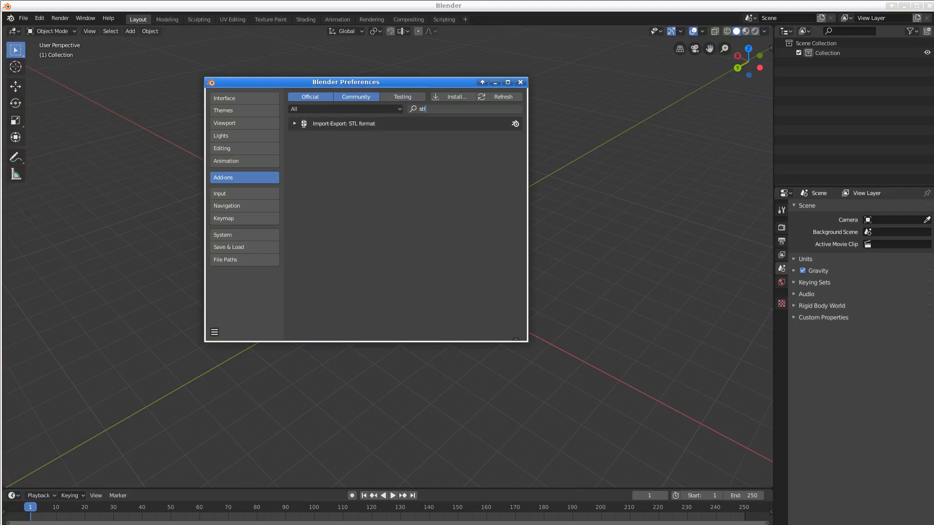
pyautogui.click(520, 82)
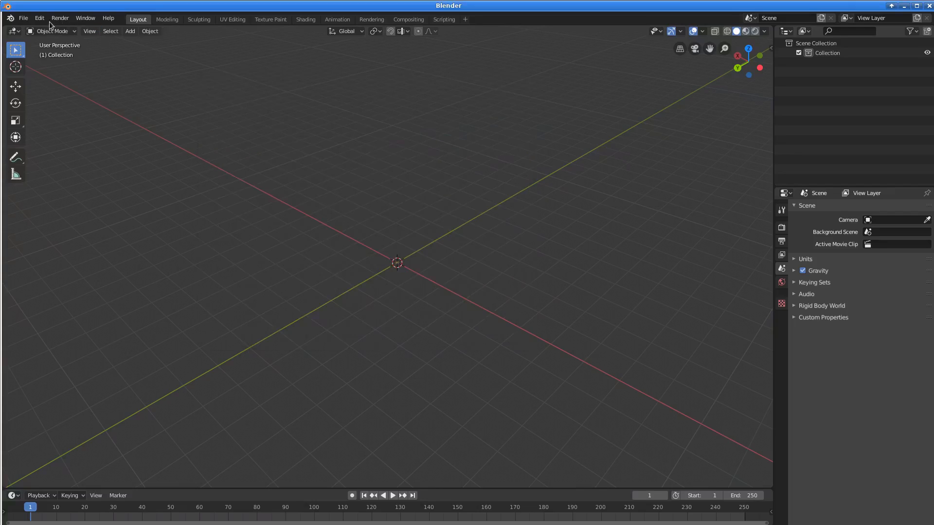
# - Import the STL file skyhunterish-slices.stl from the skyhunterish project folder
pyautogui.click(23, 18)
pyautogui.moveTo(83, 154)
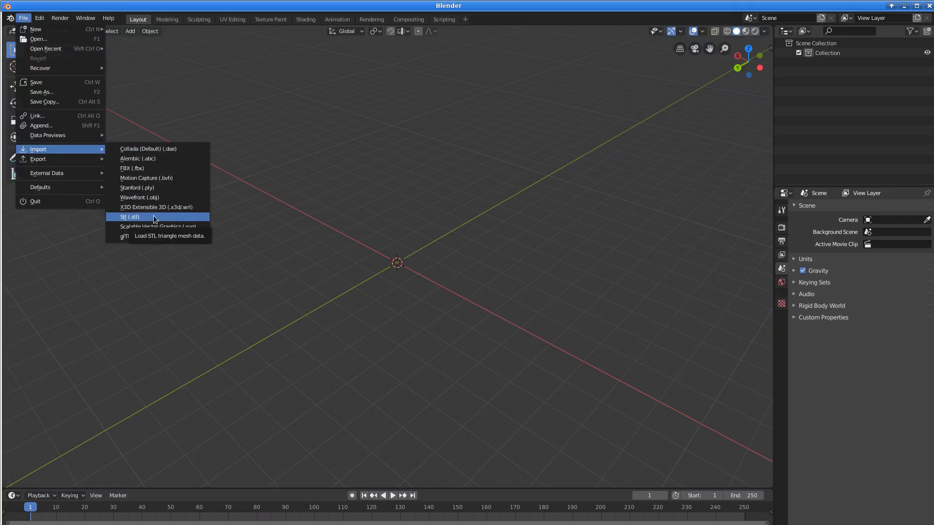
pyautogui.click(132, 217)
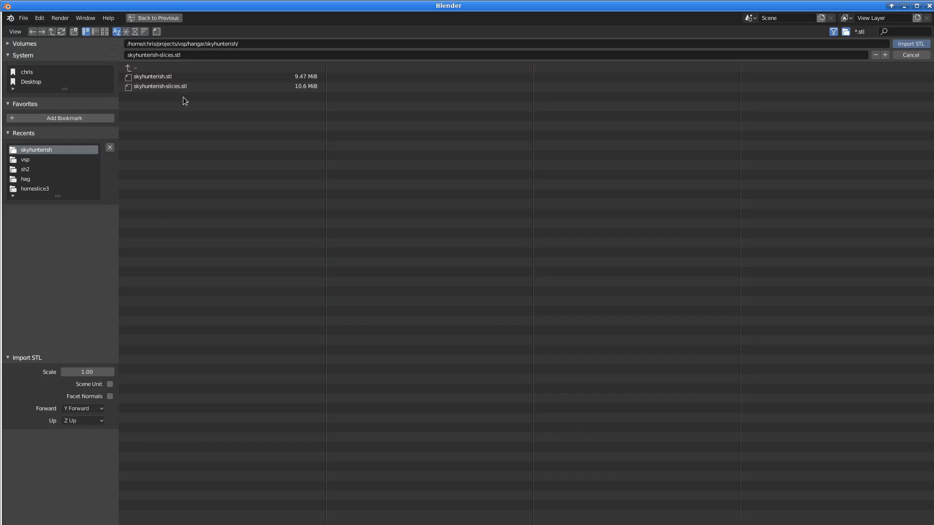
pyautogui.doubleClick(169, 86)
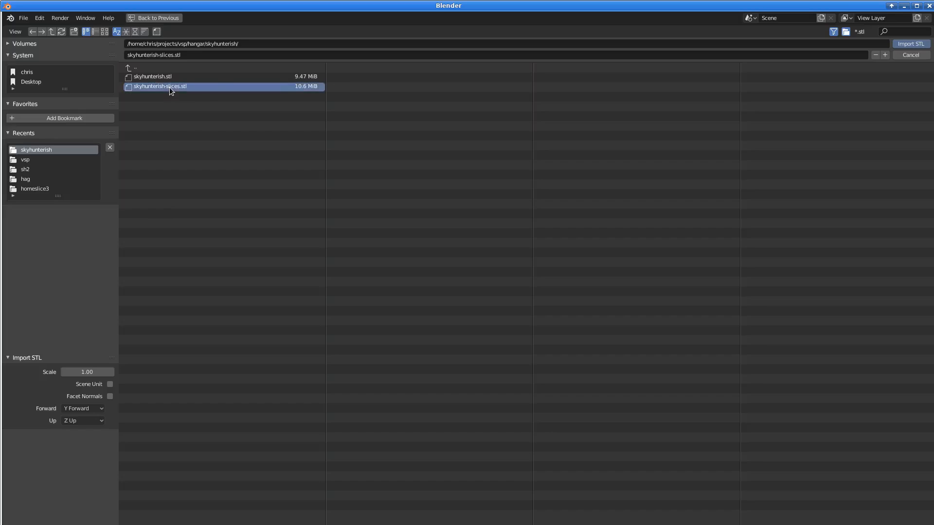
# - Examine the imported aircraft's fuselage nose and wing surfaces from several angles
pyautogui.scroll(-5, 386, 293)
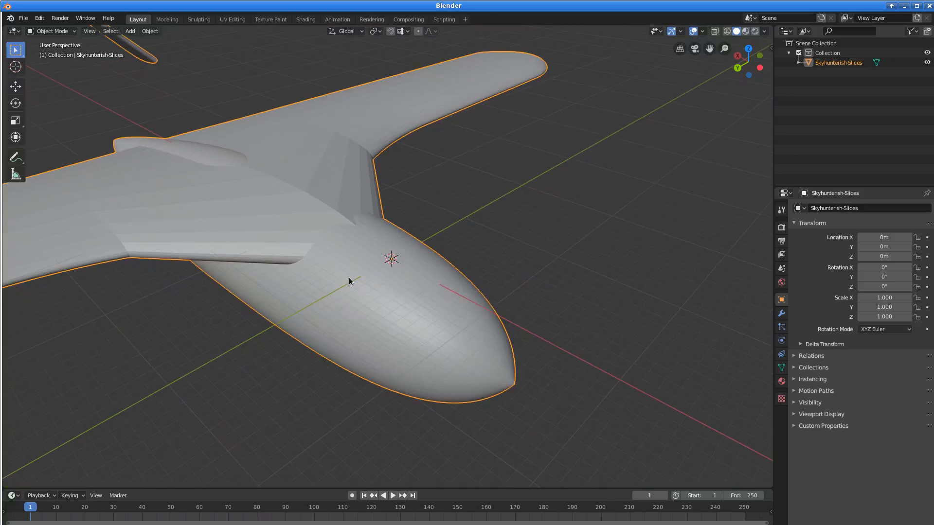
pyautogui.moveTo(351, 278); pyautogui.dragTo(360, 258, button='middle')
pyautogui.scroll(1, 361, 262)
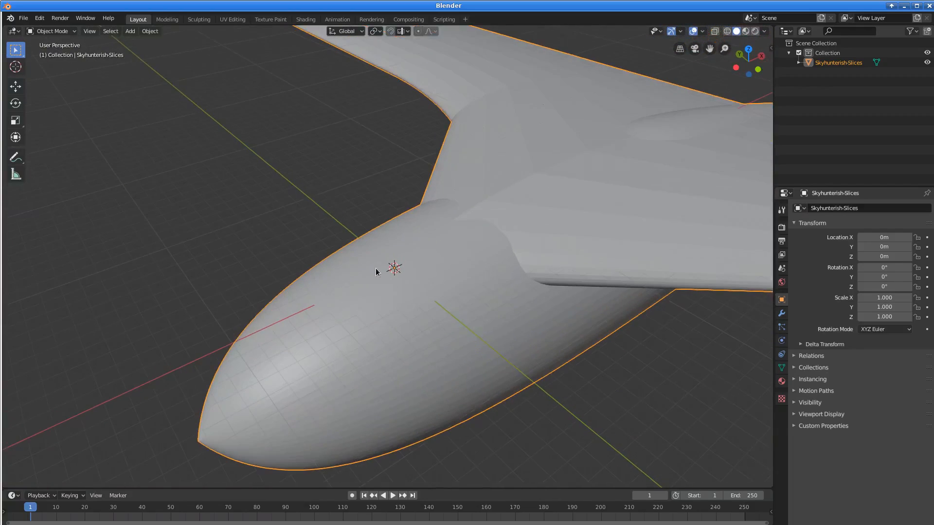
pyautogui.scroll(1, 378, 272)
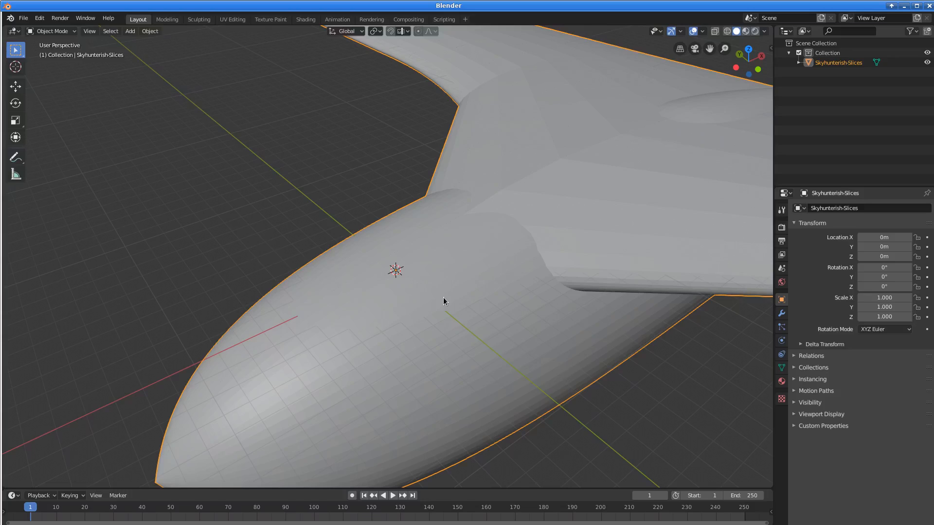
pyautogui.moveTo(422, 299); pyautogui.dragTo(424, 308, button='middle')
pyautogui.scroll(-5, 424, 306)
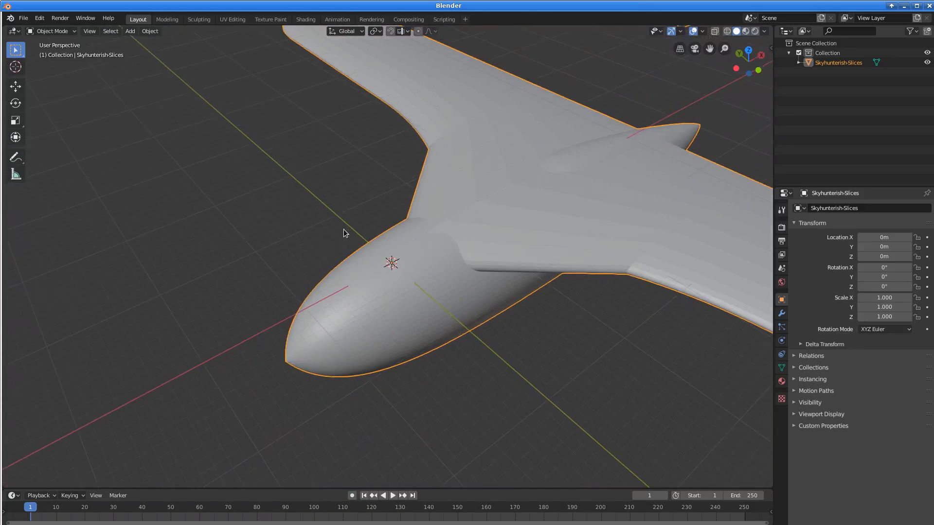
pyautogui.scroll(2, 390, 246)
pyautogui.scroll(1, 390, 246)
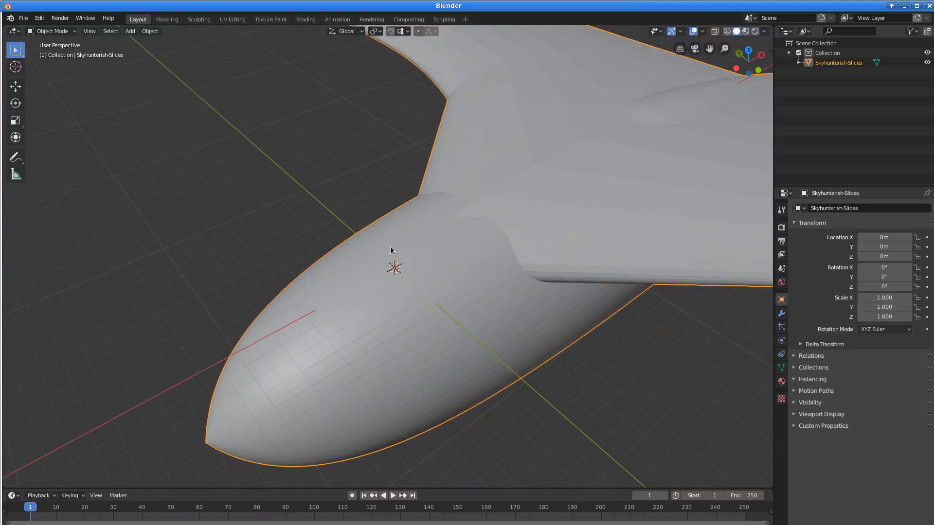
pyautogui.scroll(1, 390, 246)
pyautogui.scroll(-3, 395, 276)
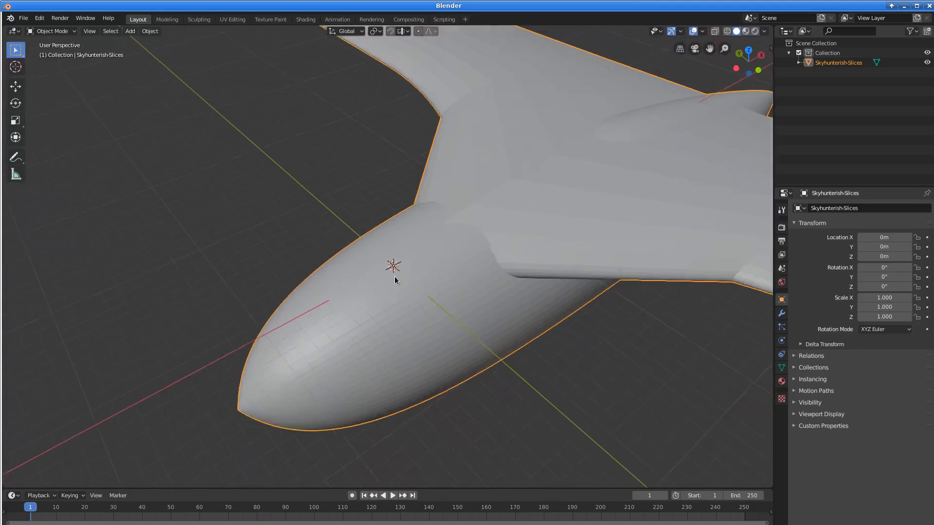
# - Examine how the whole aircraft mesh displays at far and close viewing distances
pyautogui.scroll(-10, 397, 258)
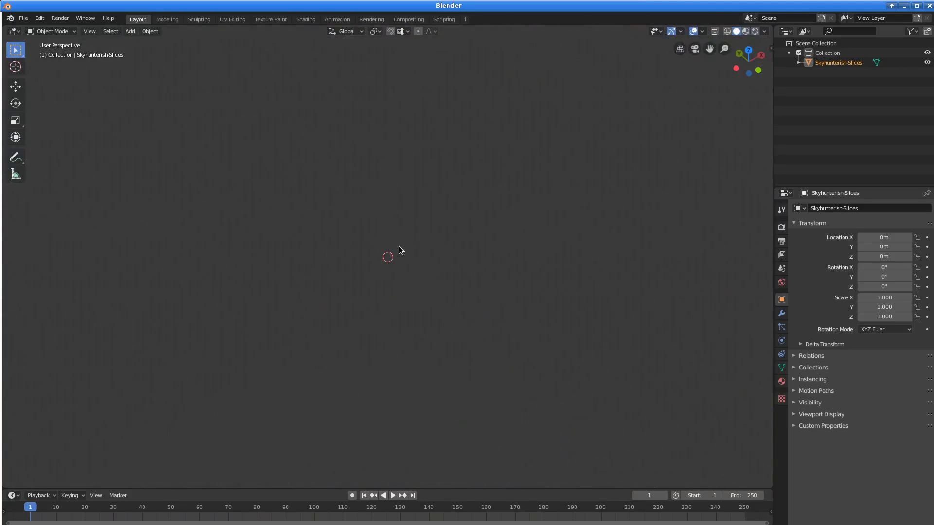
pyautogui.scroll(5, 373, 263)
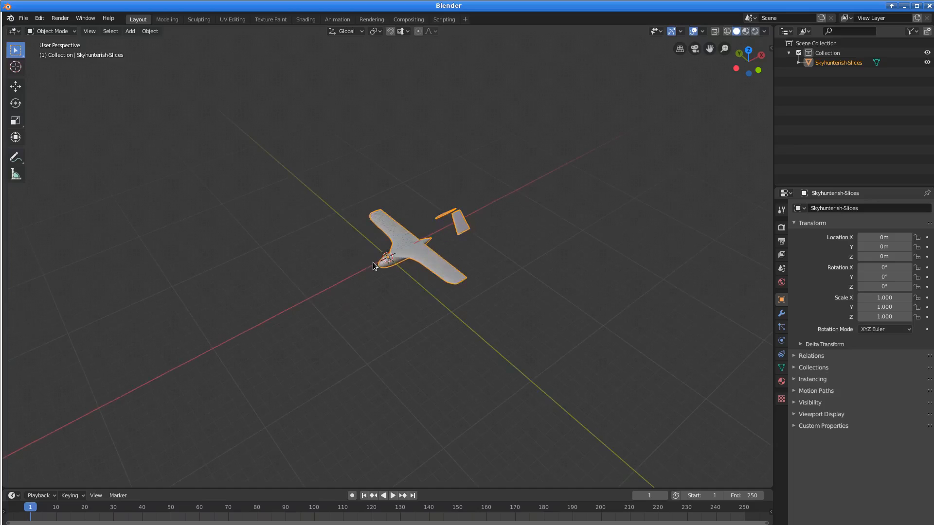
pyautogui.scroll(-2, 414, 267)
pyautogui.scroll(6, 399, 251)
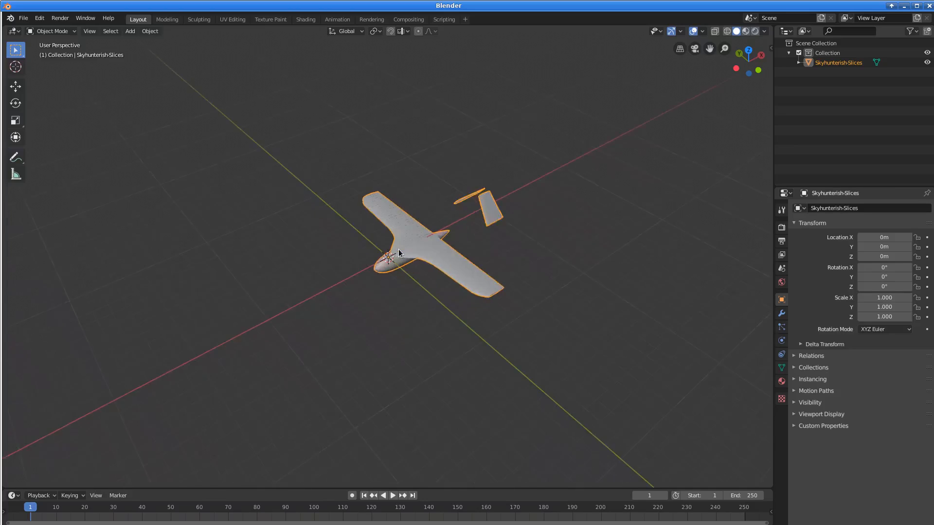
pyautogui.moveTo(398, 249); pyautogui.dragTo(405, 260, button='middle')
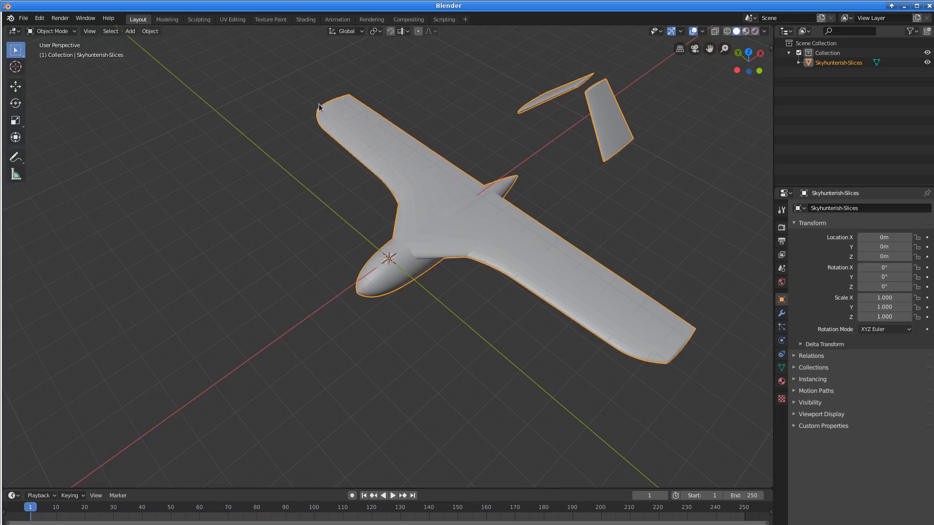
pyautogui.scroll(-10, 431, 249)
pyautogui.moveTo(418, 253)
pyautogui.mouseDown(button='middle')
pyautogui.moveTo(378, 260)
pyautogui.moveTo(400, 275)
pyautogui.moveTo(394, 230)
pyautogui.moveTo(411, 282)
pyautogui.moveTo(400, 271)
pyautogui.moveTo(407, 262)
pyautogui.mouseUp(button='middle')
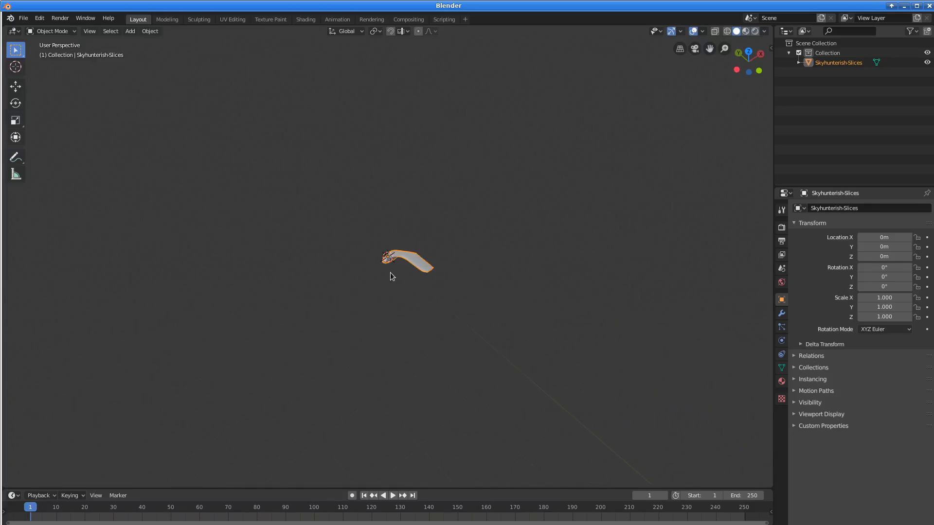
pyautogui.scroll(5, 395, 270)
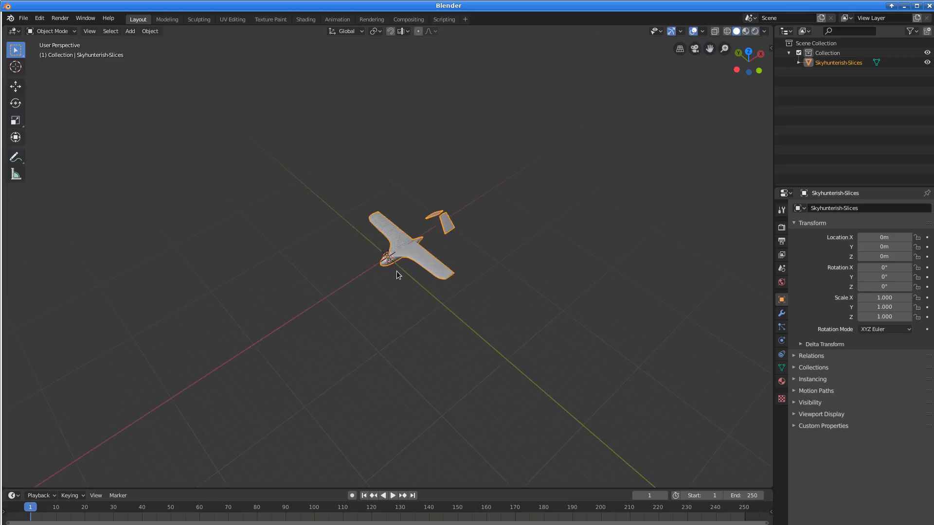
pyautogui.scroll(2, 412, 275)
pyautogui.scroll(-10, 446, 268)
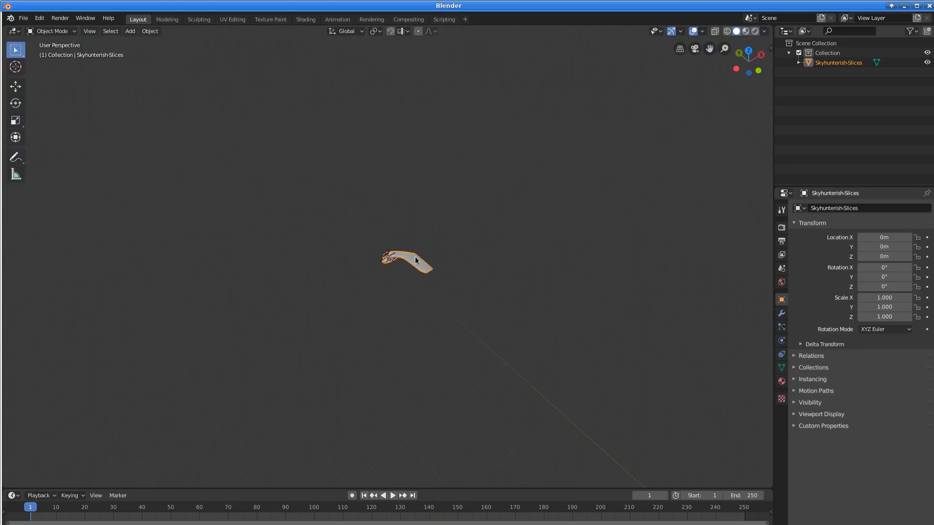
pyautogui.scroll(6, 411, 247)
pyautogui.scroll(4, 411, 248)
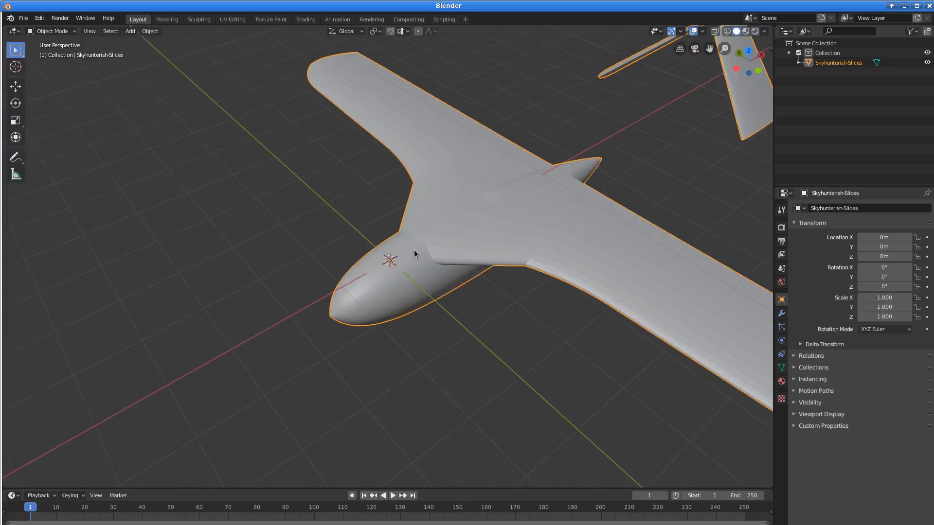
pyautogui.scroll(5, 414, 261)
pyautogui.scroll(-1, 414, 279)
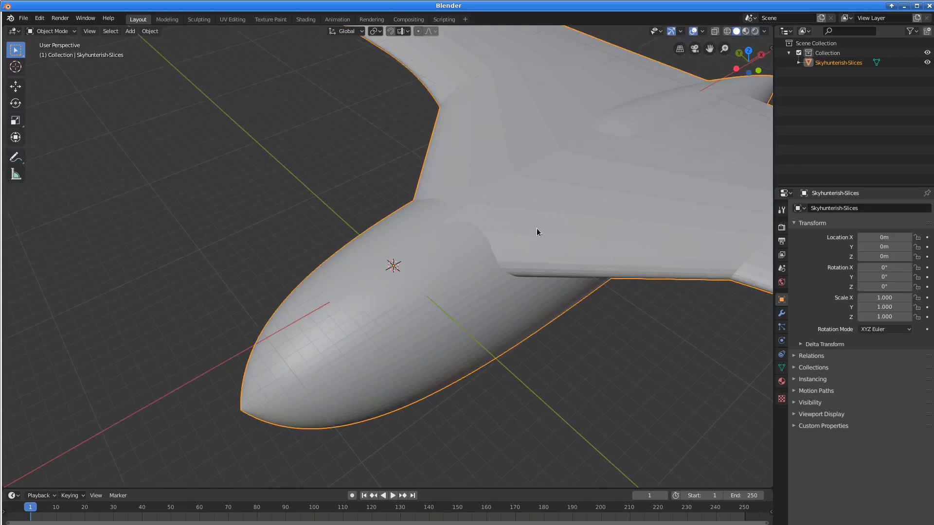
# - Scale the aircraft mesh uniformly to 0.1 on all axes and leave it selected
pyautogui.press('s')
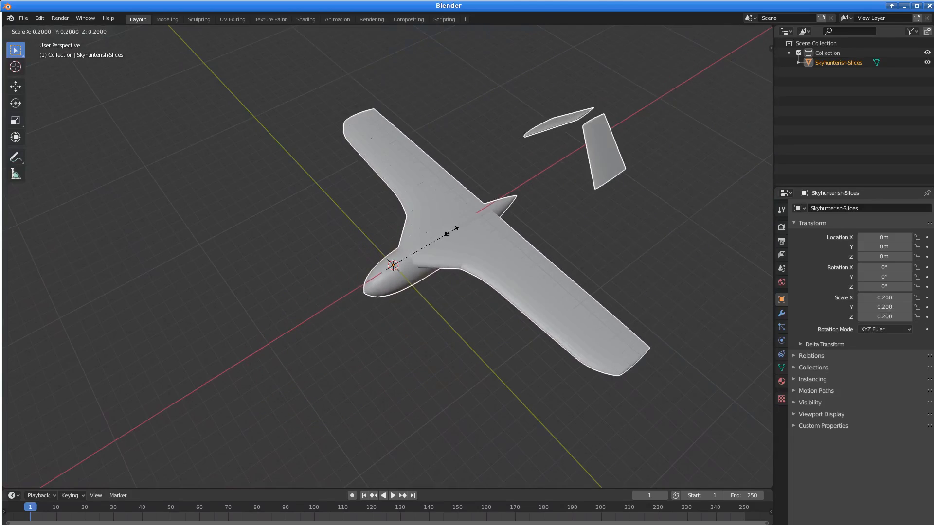
pyautogui.click(422, 249)
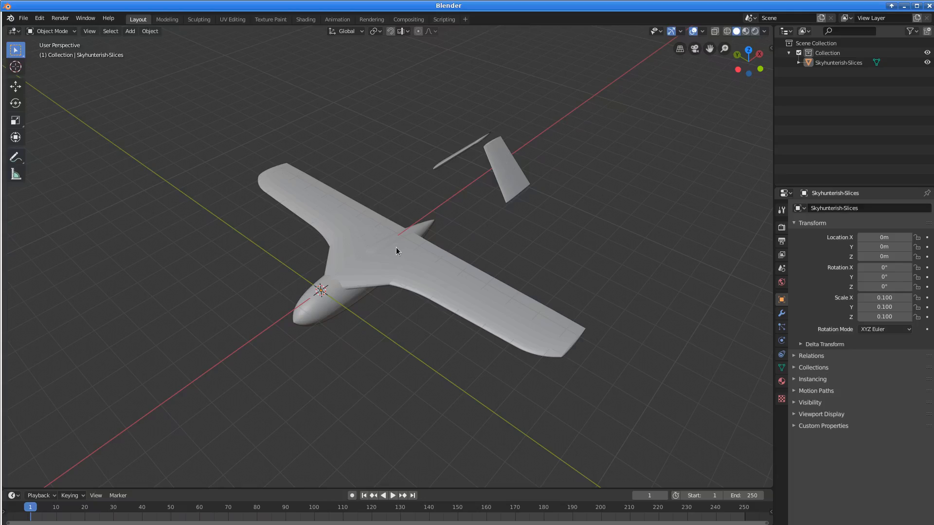
pyautogui.click(457, 291)
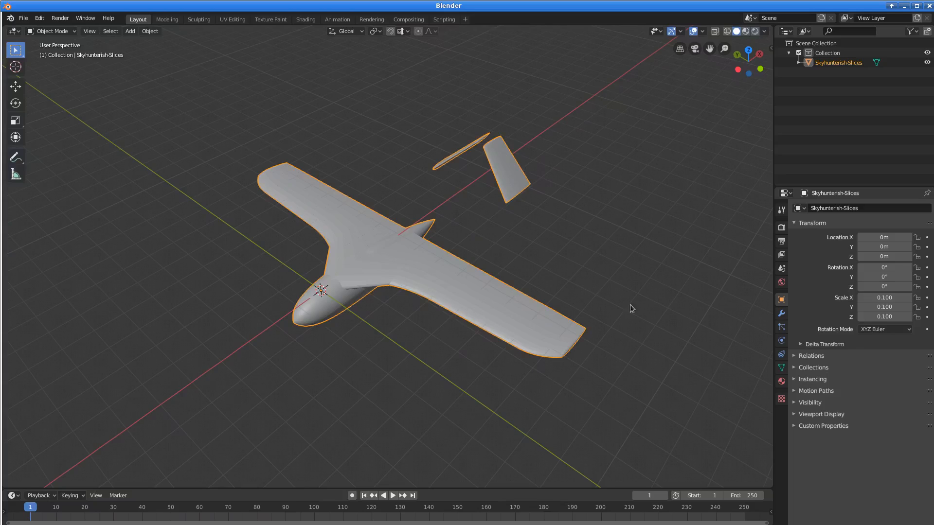
pyautogui.scroll(2, 453, 228)
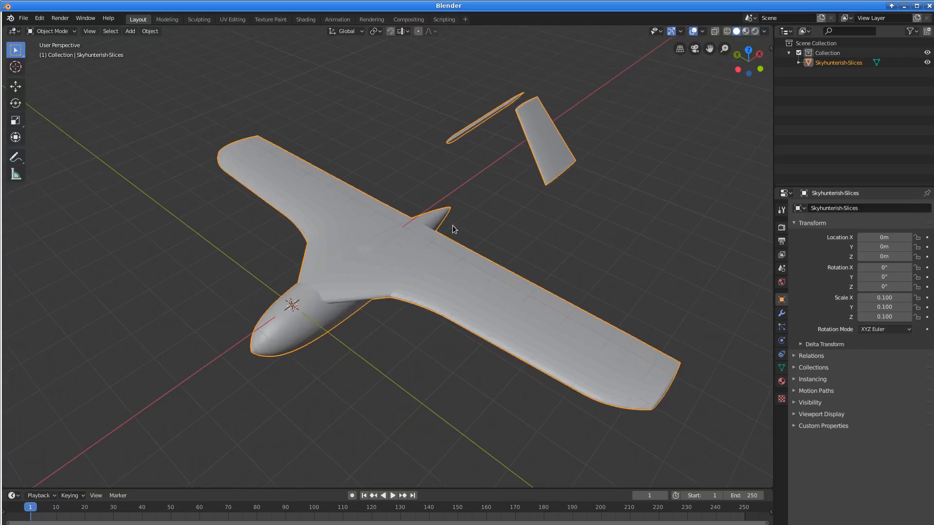
# - Compare how the aircraft mesh looks in wireframe and in solid shading from slightly different angles
pyautogui.scroll(2, 489, 231)
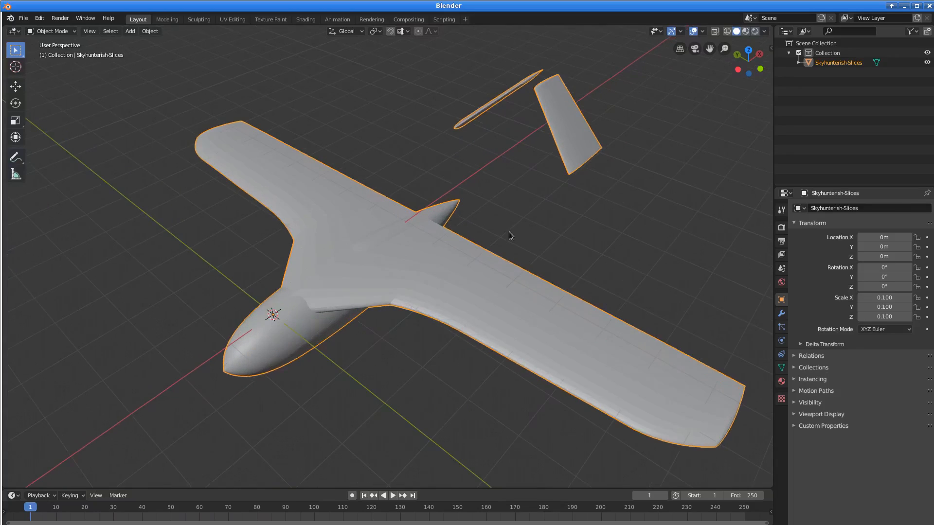
pyautogui.scroll(-2, 509, 231)
pyautogui.scroll(1, 508, 226)
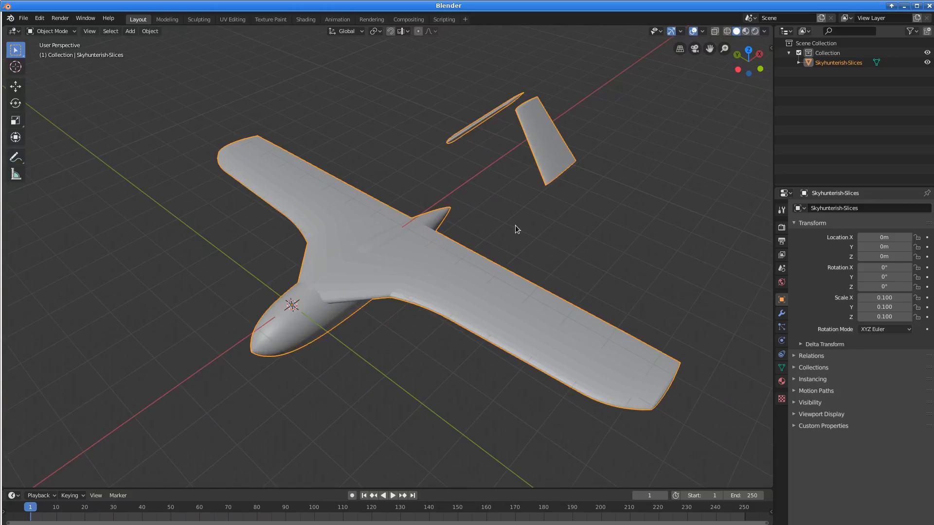
pyautogui.hotkey('shift', 'z')
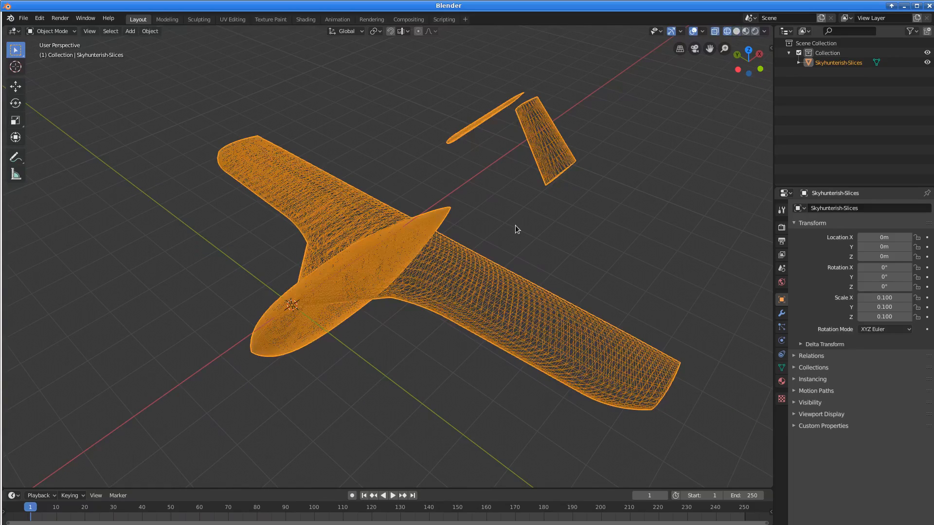
pyautogui.moveTo(515, 226); pyautogui.dragTo(517, 252, button='middle')
pyautogui.hotkey('shift', 'z')
pyautogui.hotkey('shift', 'z')
pyautogui.hotkey('shift', 'z')
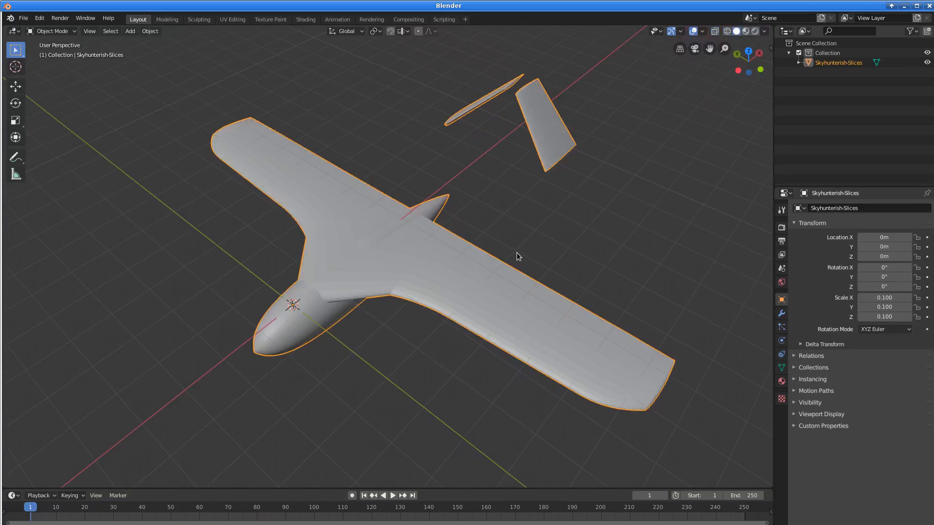
pyautogui.hotkey('shift', 'z')
pyautogui.hotkey('shift', 'z')
pyautogui.moveTo(518, 241); pyautogui.dragTo(520, 238, button='middle')
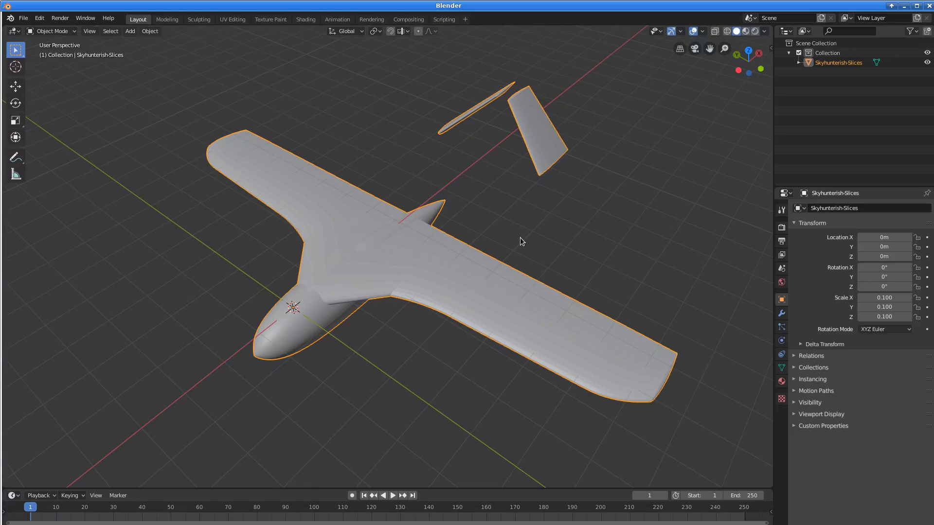
# - Put the aircraft mesh into Edit Mode, inspect its triangulated surface and deselect all vertices
pyautogui.press('Tab')
pyautogui.scroll(2, 473, 284)
pyautogui.scroll(3, 473, 284)
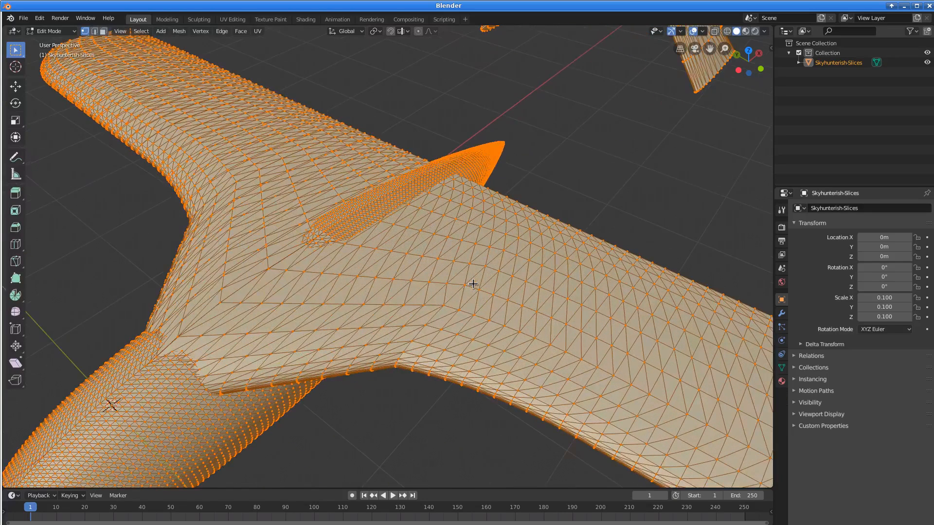
pyautogui.scroll(-3, 473, 284)
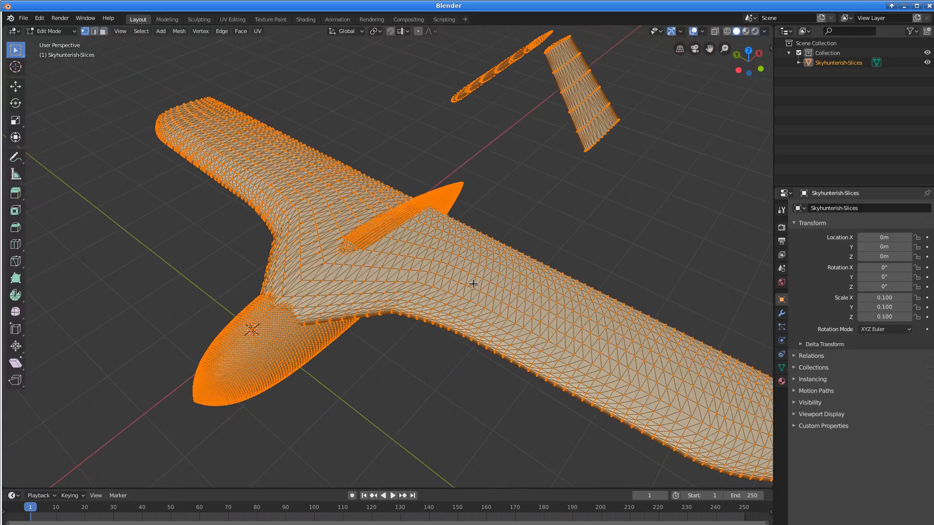
pyautogui.press('Tab')
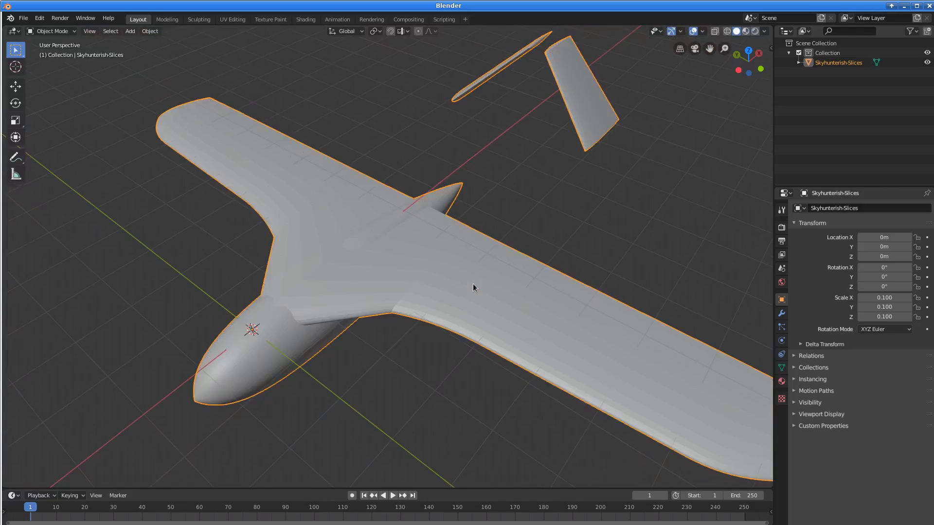
pyautogui.press('Tab')
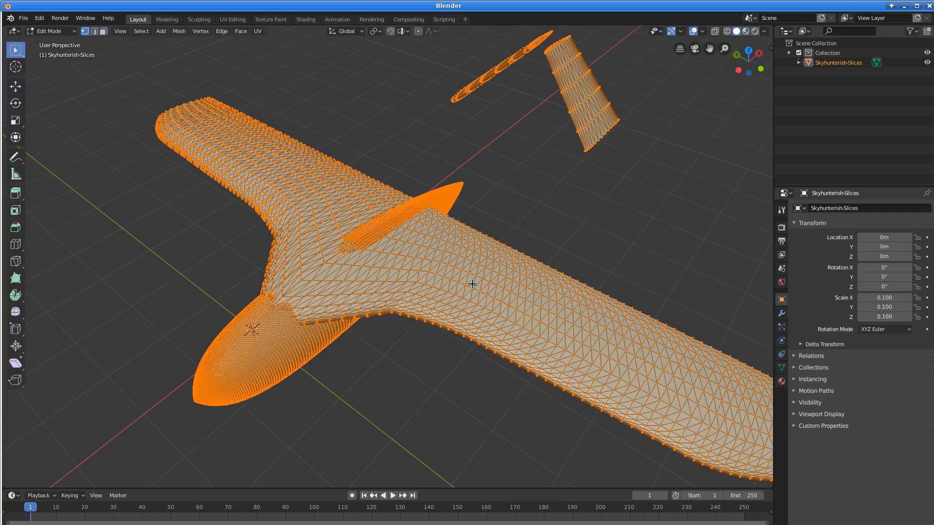
pyautogui.hotkey('alt', 'a')
pyautogui.press('a')
pyautogui.hotkey('alt', 'a')
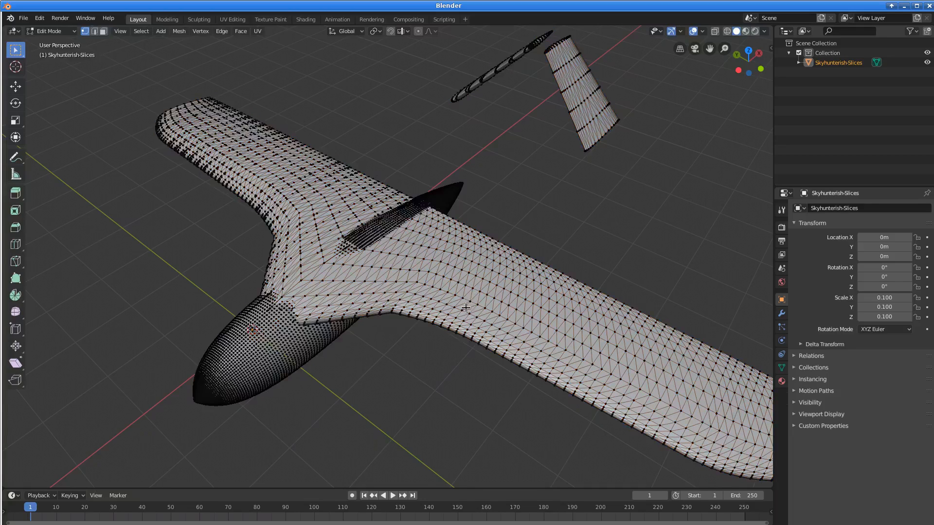
# - Box-select a patch of vertices in the middle of the wing and try extruding it, cancelling the extrusion
pyautogui.click(465, 285)
pyautogui.click(489, 282)
pyautogui.keyDown('shift'); pyautogui.click(502, 302); pyautogui.keyUp('shift')
pyautogui.moveTo(490, 375); pyautogui.dragTo(494, 371, button='middle')
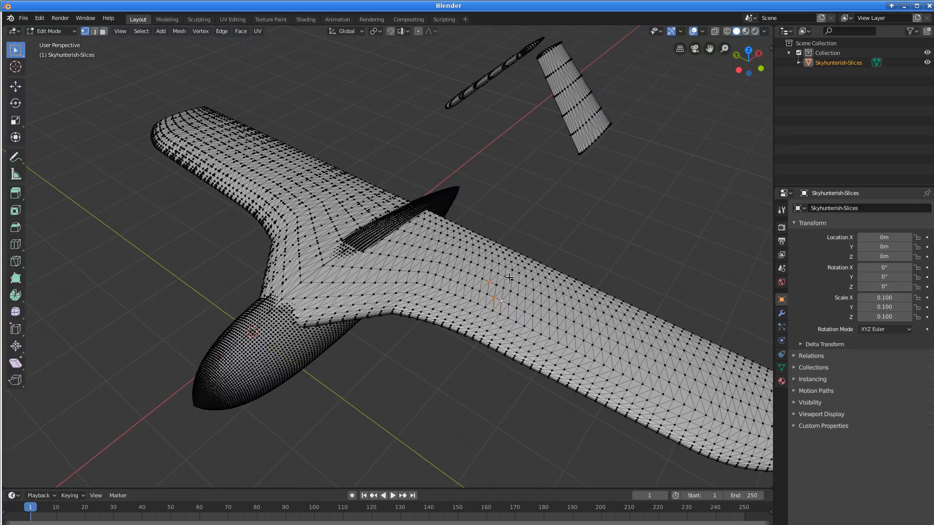
pyautogui.moveTo(507, 285); pyautogui.dragTo(569, 345)
pyautogui.press('e')
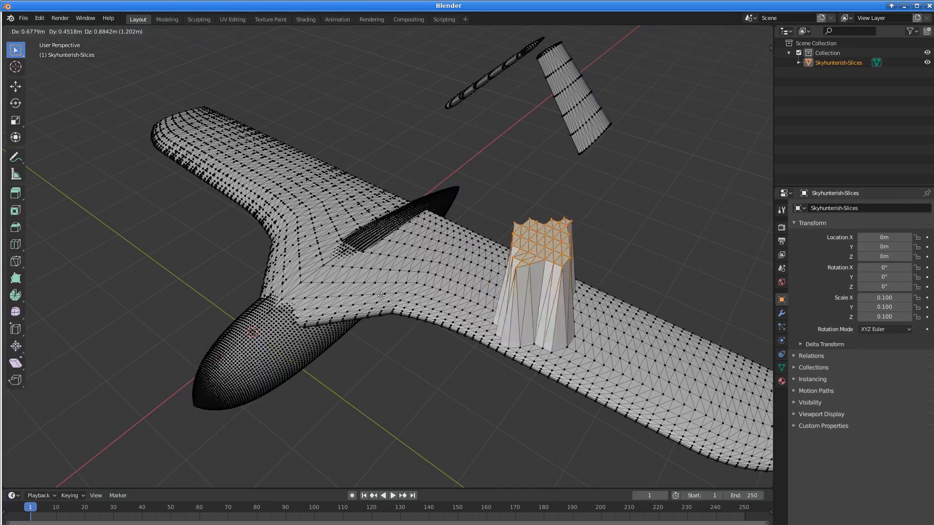
pyautogui.press('Escape')
# - Try rotating, scaling and moving the selected wing patch, and undo the move
pyautogui.press('r')
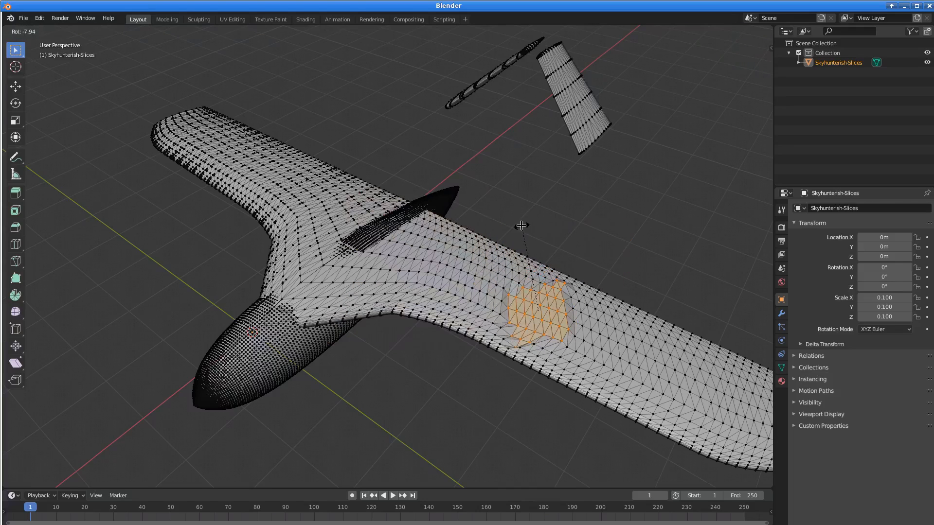
pyautogui.press('s')
pyautogui.press('Escape')
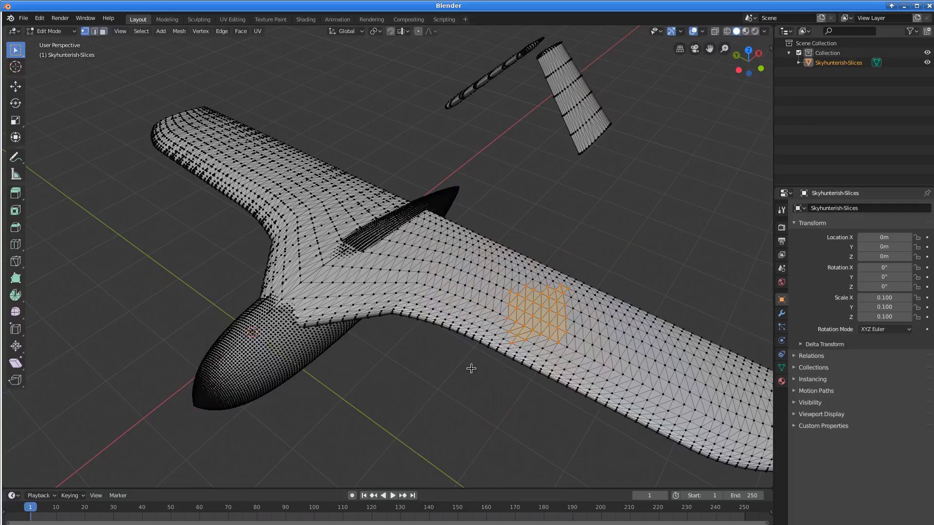
pyautogui.moveTo(471, 369)
pyautogui.mouseDown(button='middle')
pyautogui.moveTo(461, 276)
pyautogui.moveTo(454, 287)
pyautogui.moveTo(469, 370)
pyautogui.mouseUp(button='middle')
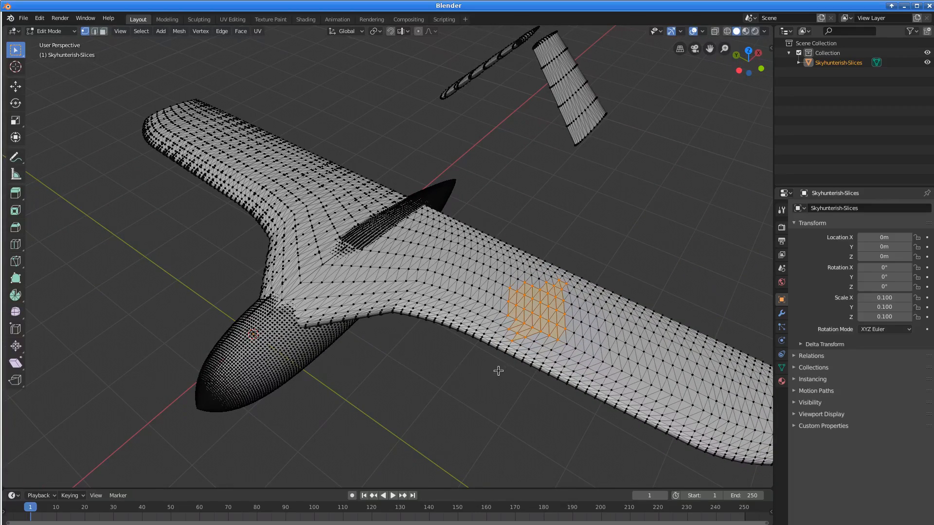
pyautogui.press('g')
pyautogui.click(483, 373)
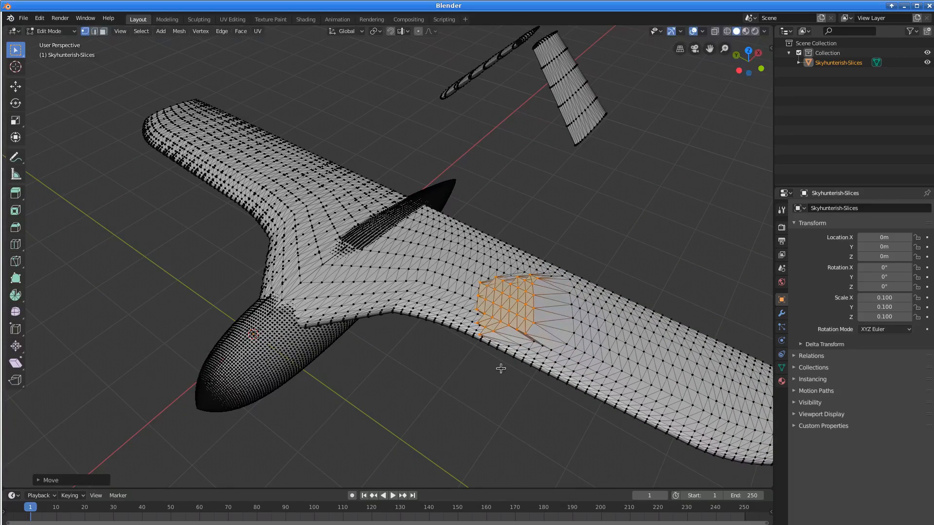
pyautogui.hotkey('ctrl', 'z')
# - With X-ray on, box-select a patch of wing vertices through both surfaces and compare it with X-ray off
pyautogui.keyDown('shift'); pyautogui.moveTo(511, 369); pyautogui.dragTo(389, 331, button='middle'); pyautogui.keyUp('shift')
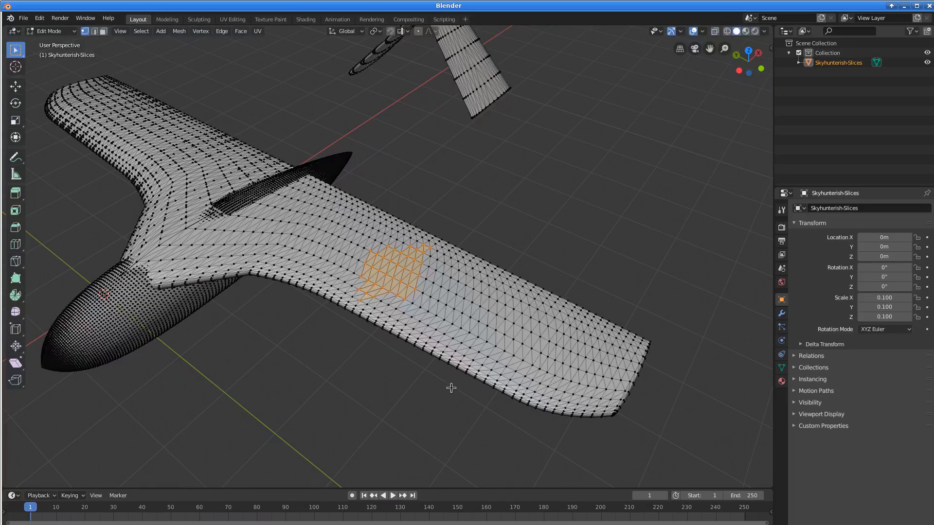
pyautogui.scroll(5, 500, 324)
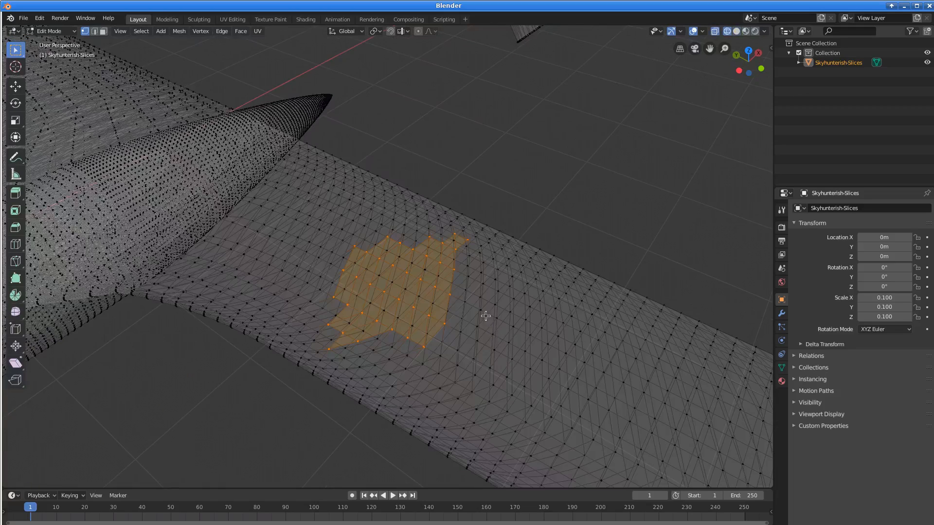
pyautogui.moveTo(482, 307)
pyautogui.mouseDown()
pyautogui.moveTo(609, 437)
pyautogui.moveTo(593, 429)
pyautogui.mouseUp()
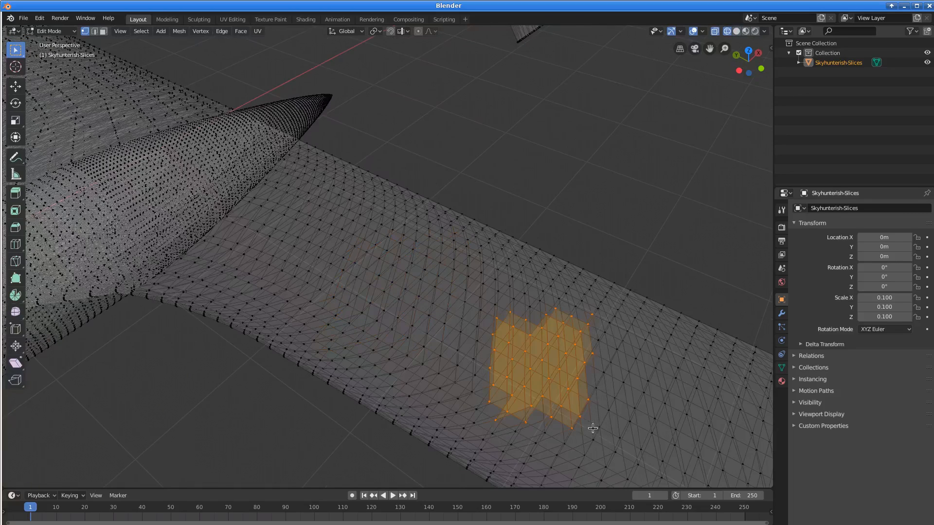
pyautogui.hotkey('alt', 'z')
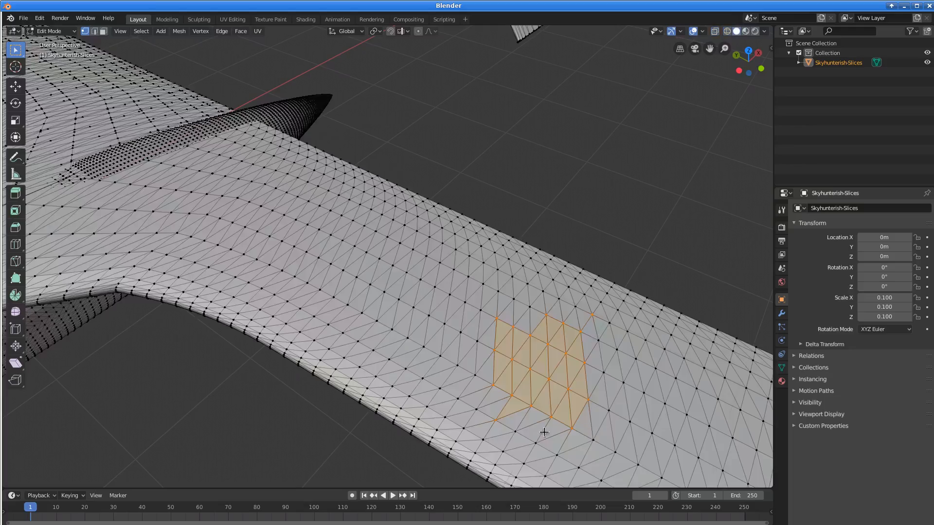
pyautogui.moveTo(545, 434)
pyautogui.mouseDown(button='middle')
pyautogui.moveTo(528, 342)
pyautogui.moveTo(532, 359)
pyautogui.moveTo(504, 386)
pyautogui.moveTo(521, 381)
pyautogui.moveTo(501, 405)
pyautogui.mouseUp(button='middle')
pyautogui.scroll(-3, 503, 385)
# - With X-ray on, try deleting the outer wing tip's vertices on both surfaces, and undo the deletion
pyautogui.hotkey('alt', 'z')
pyautogui.moveTo(458, 369); pyautogui.dragTo(456, 302, button='middle')
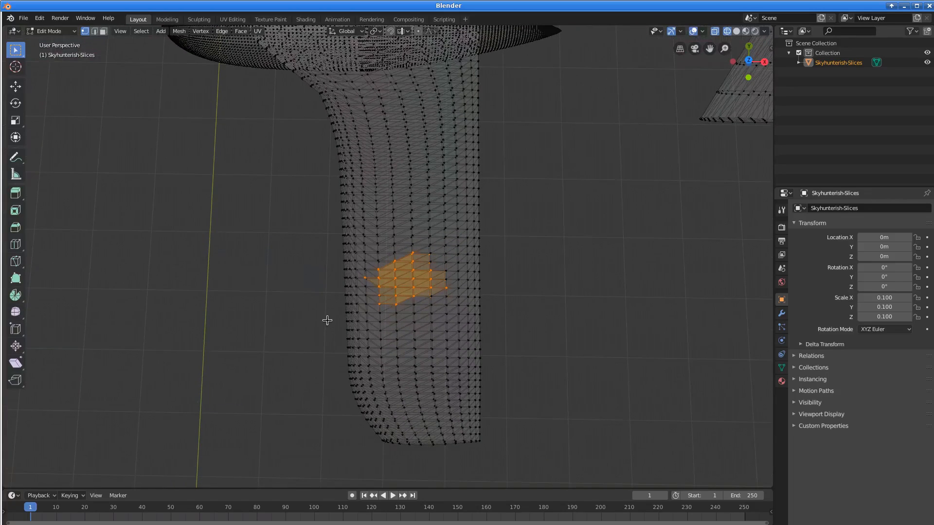
pyautogui.moveTo(327, 320); pyautogui.dragTo(524, 460)
pyautogui.press('x')
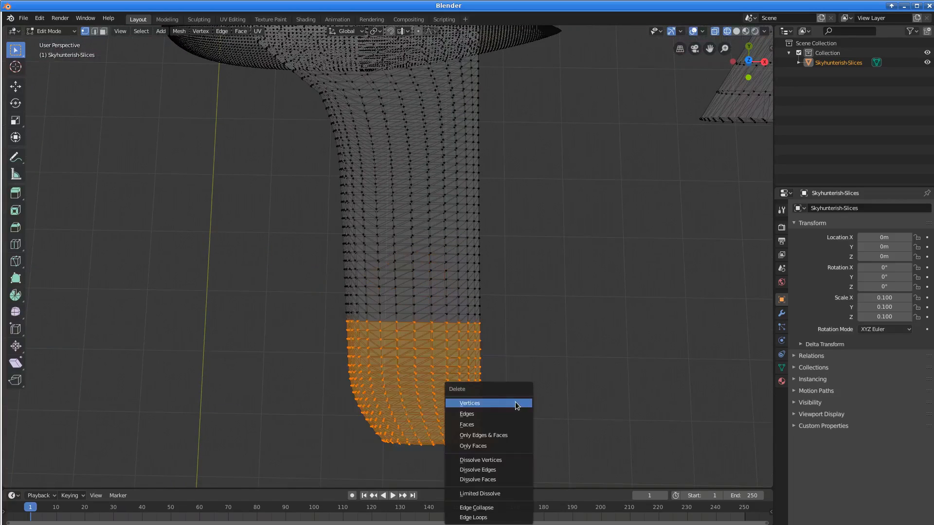
pyautogui.click(517, 405)
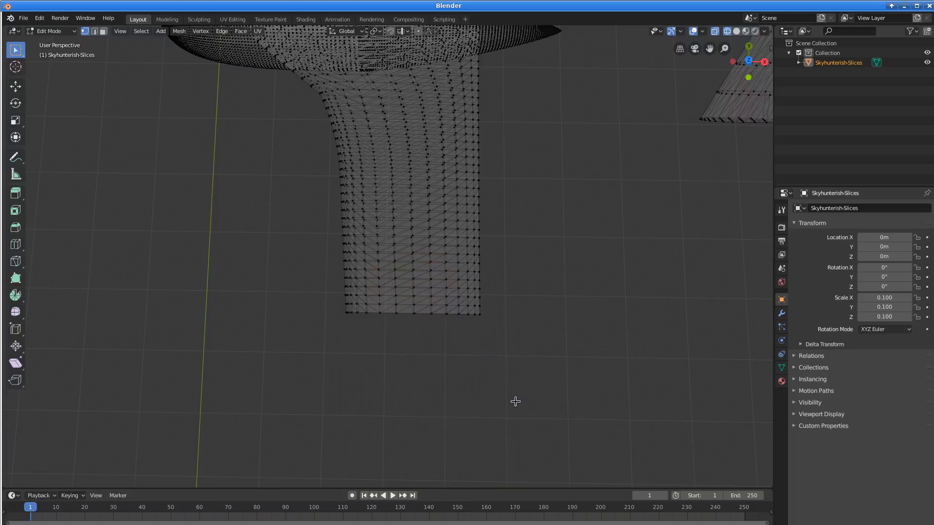
pyautogui.hotkey('ctrl', 'z')
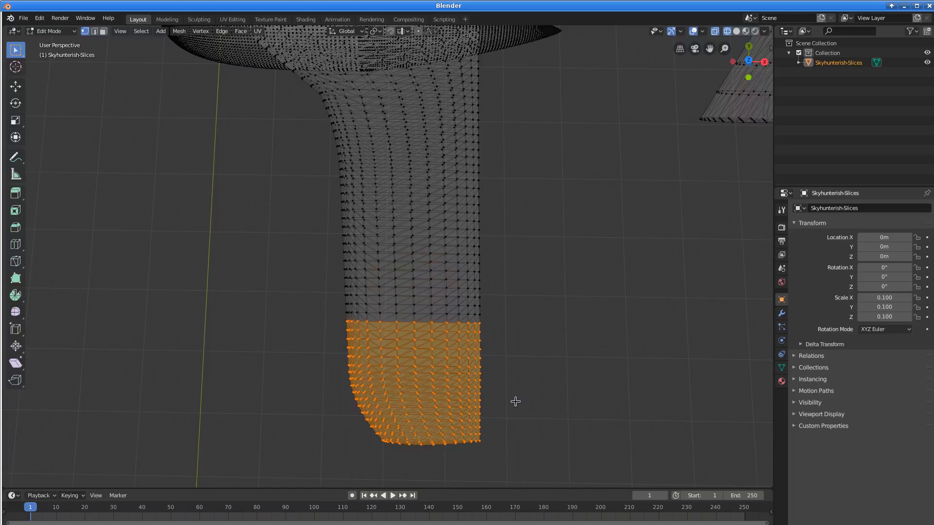
# - With X-ray off, try deleting only the visible vertices of the outer wing tip, and undo the deletion
pyautogui.hotkey('alt', 'a')
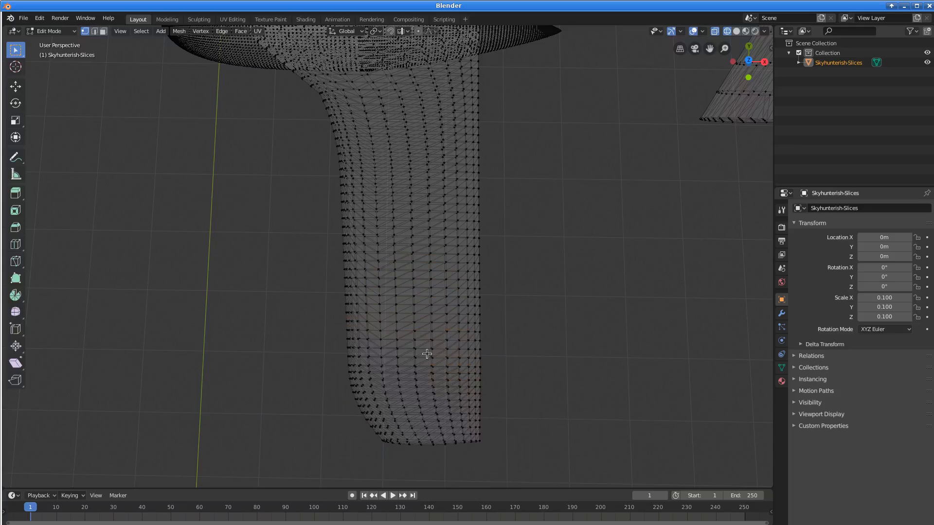
pyautogui.hotkey('alt', 'z')
pyautogui.moveTo(333, 333); pyautogui.dragTo(548, 454)
pyautogui.press('x')
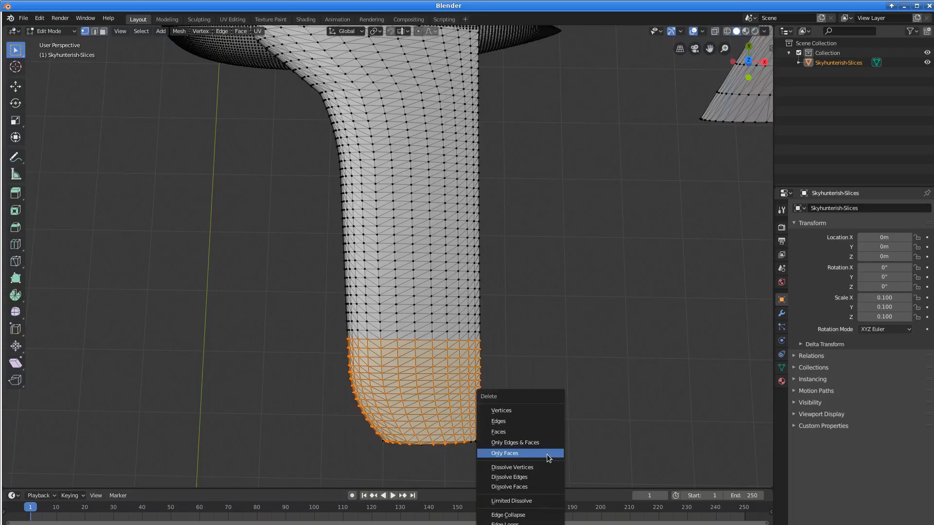
pyautogui.click(502, 411)
pyautogui.moveTo(507, 410); pyautogui.dragTo(485, 352, button='middle')
pyautogui.scroll(5, 493, 344)
pyautogui.scroll(-3, 493, 344)
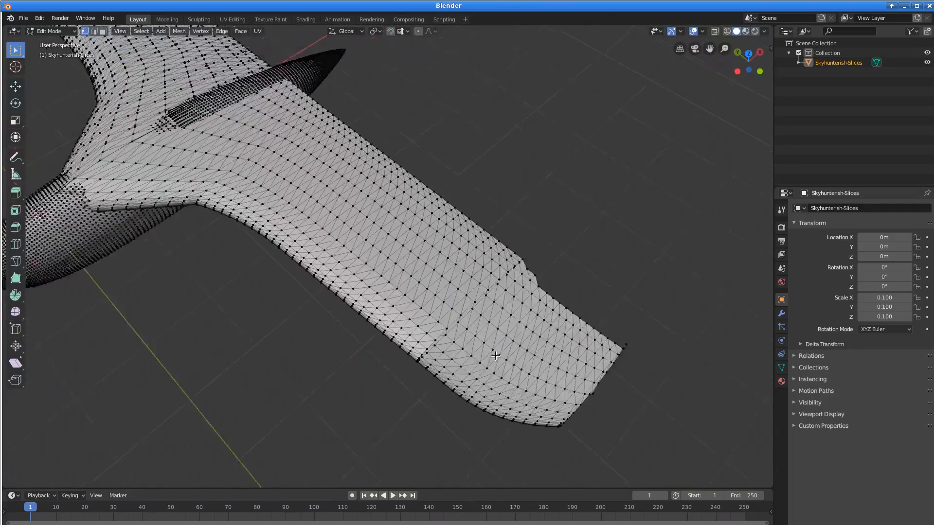
pyautogui.hotkey('ctrl', 'z')
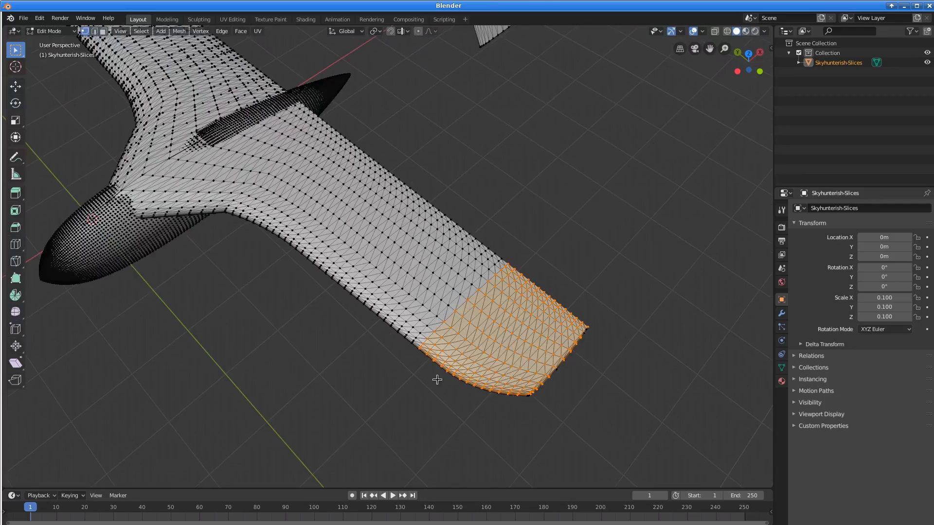
# - Deselect the wing tip vertices and examine the whole aircraft mesh from several angles
pyautogui.moveTo(430, 386); pyautogui.dragTo(410, 363, button='middle')
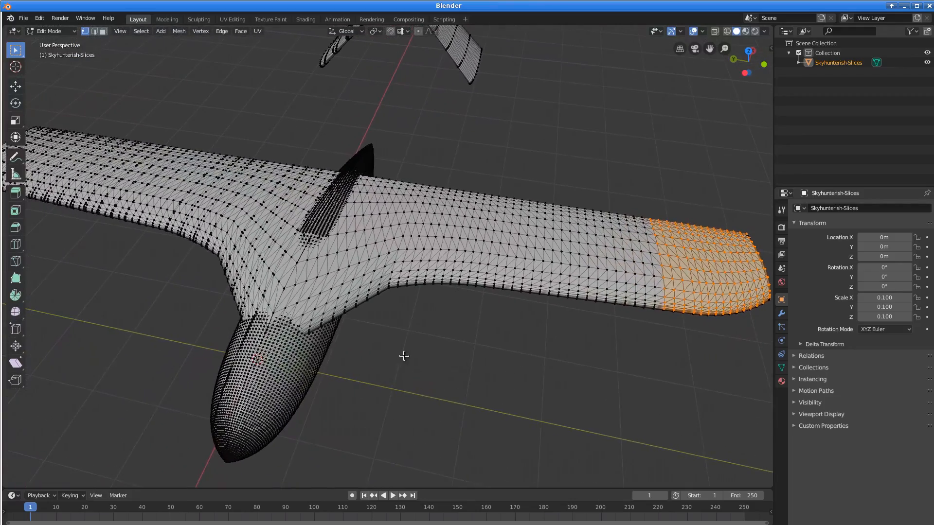
pyautogui.scroll(-4, 405, 356)
pyautogui.moveTo(376, 265); pyautogui.dragTo(409, 317, button='middle')
pyautogui.scroll(2, 388, 304)
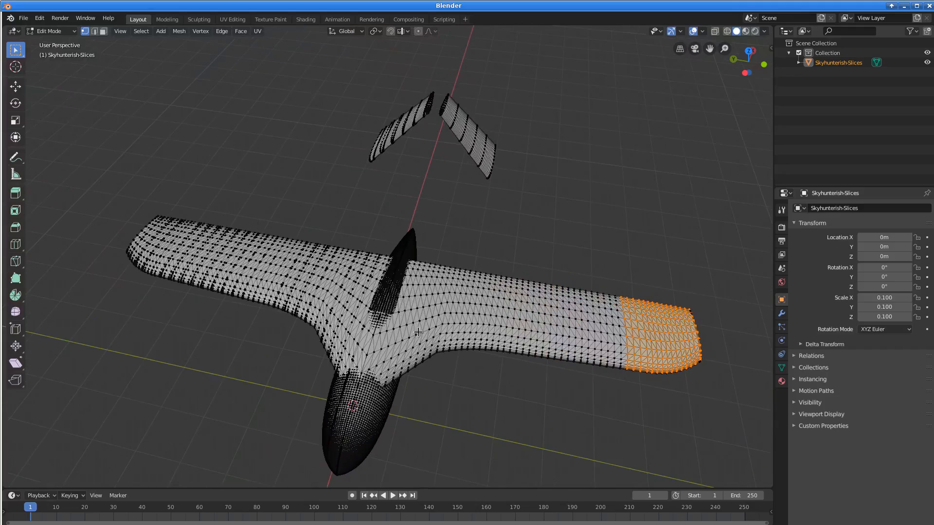
pyautogui.moveTo(431, 377)
pyautogui.mouseDown(button='middle')
pyautogui.moveTo(410, 345)
pyautogui.moveTo(421, 365)
pyautogui.mouseUp(button='middle')
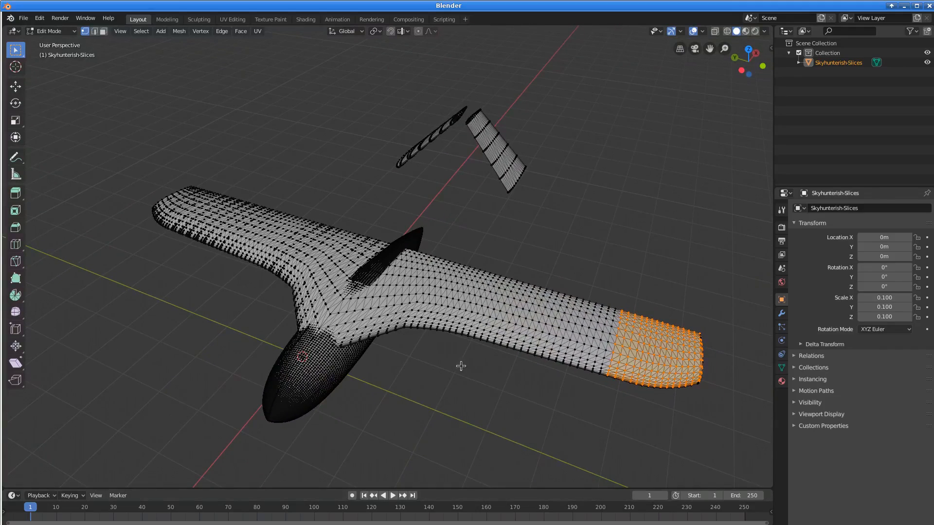
pyautogui.hotkey('alt', 'a')
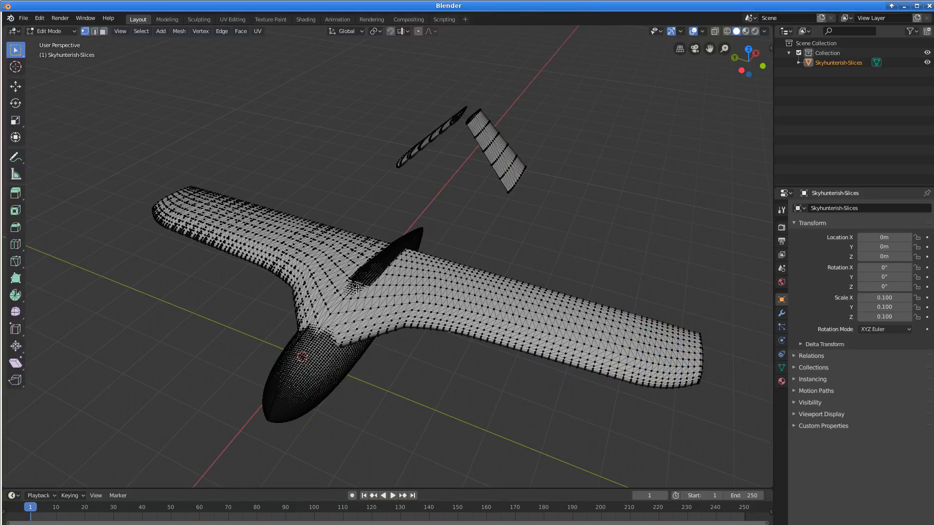
pyautogui.moveTo(349, 274); pyautogui.dragTo(358, 313, button='middle')
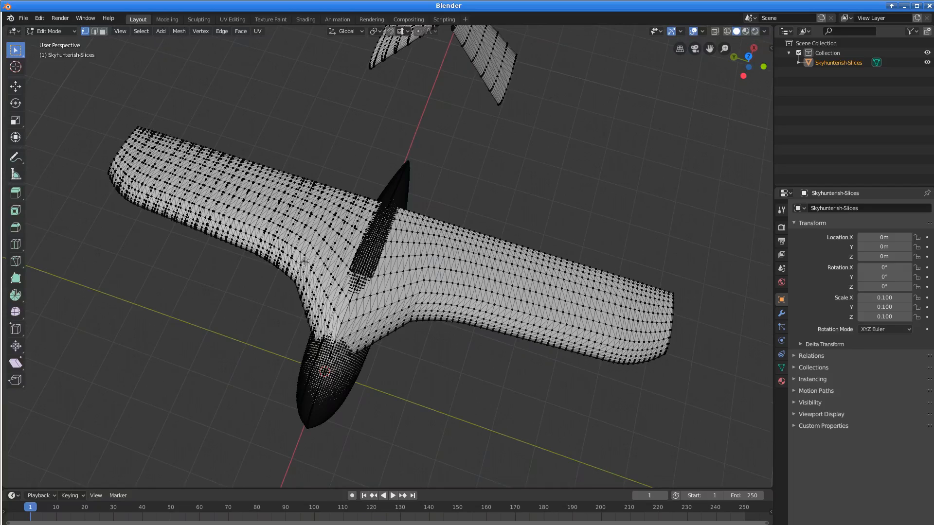
pyautogui.moveTo(315, 269); pyautogui.dragTo(306, 251, button='middle')
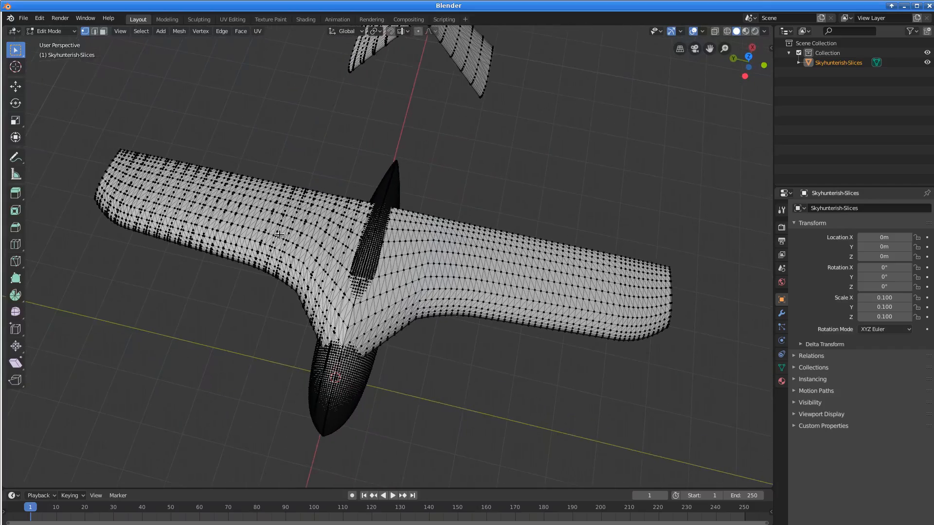
pyautogui.moveTo(414, 340); pyautogui.dragTo(307, 242, button='middle')
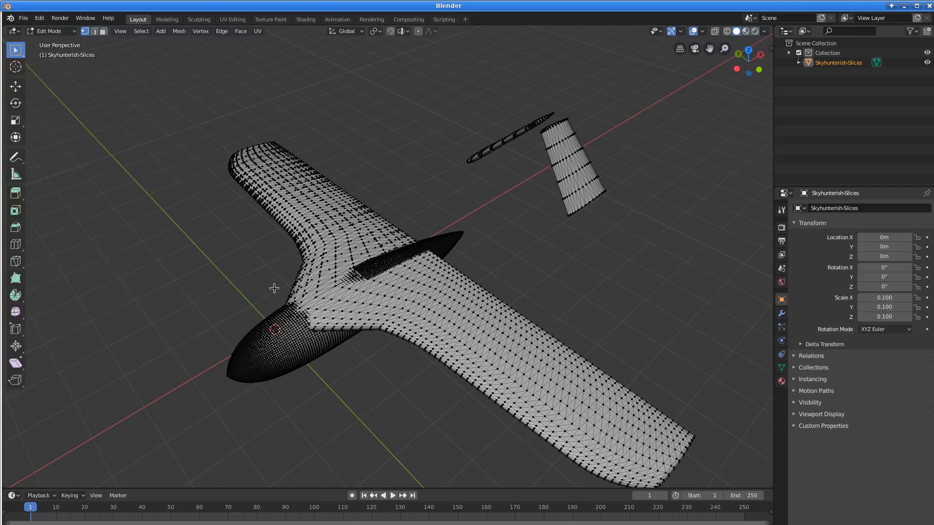
# - Select all geometry linked to the wing's outer skin and add the linked fuselage skin to the selection
pyautogui.scroll(4, 255, 285)
pyautogui.scroll(-2, 262, 290)
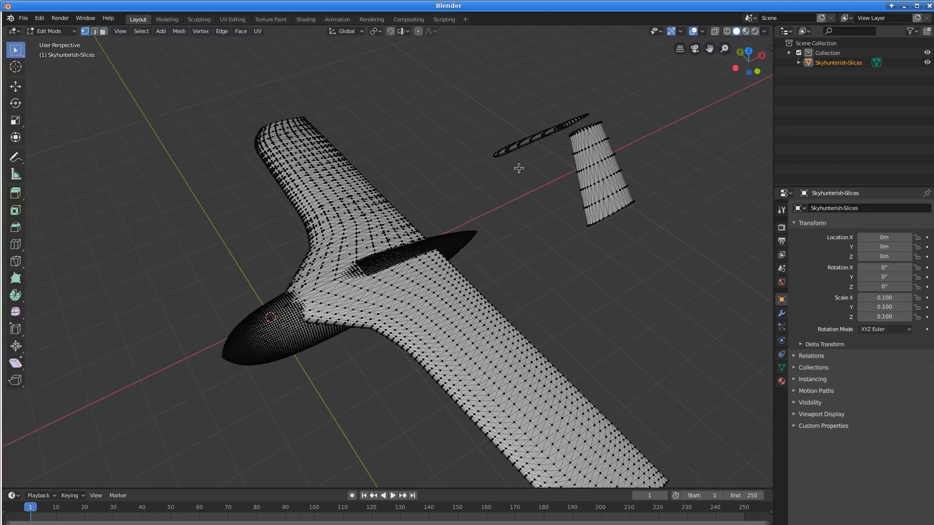
pyautogui.scroll(-1, 308, 173)
pyautogui.moveTo(415, 275); pyautogui.dragTo(383, 263, button='middle')
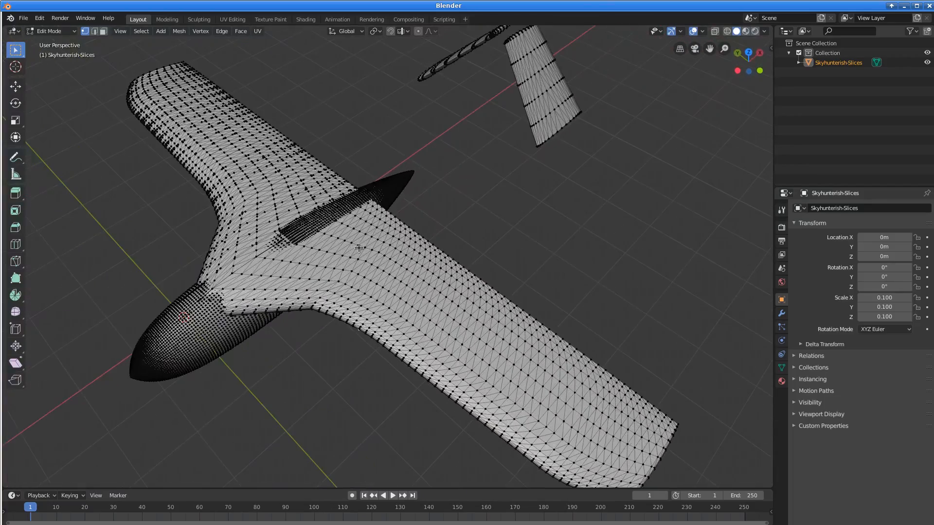
pyautogui.scroll(-1, 359, 248)
pyautogui.keyDown('shift'); pyautogui.moveTo(372, 256); pyautogui.dragTo(388, 277, button='middle'); pyautogui.keyUp('shift')
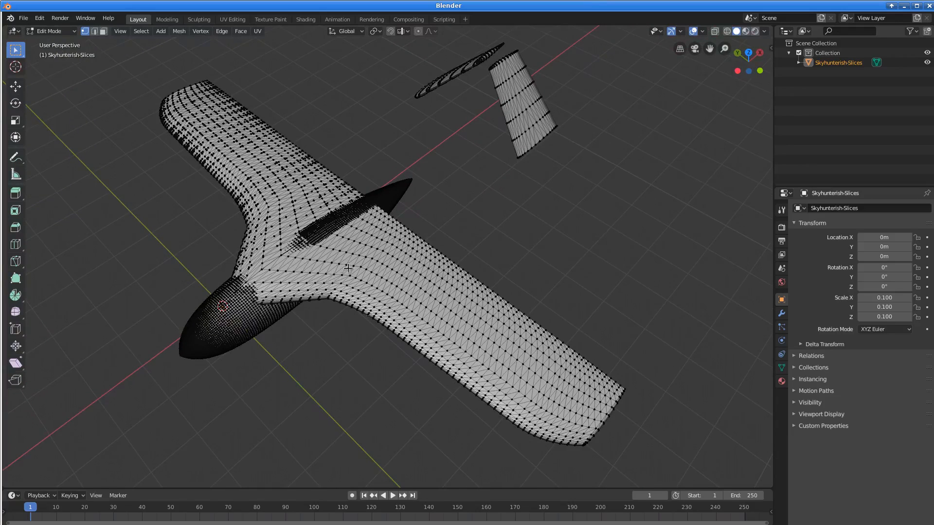
pyautogui.scroll(-1, 334, 267)
pyautogui.scroll(2, 431, 303)
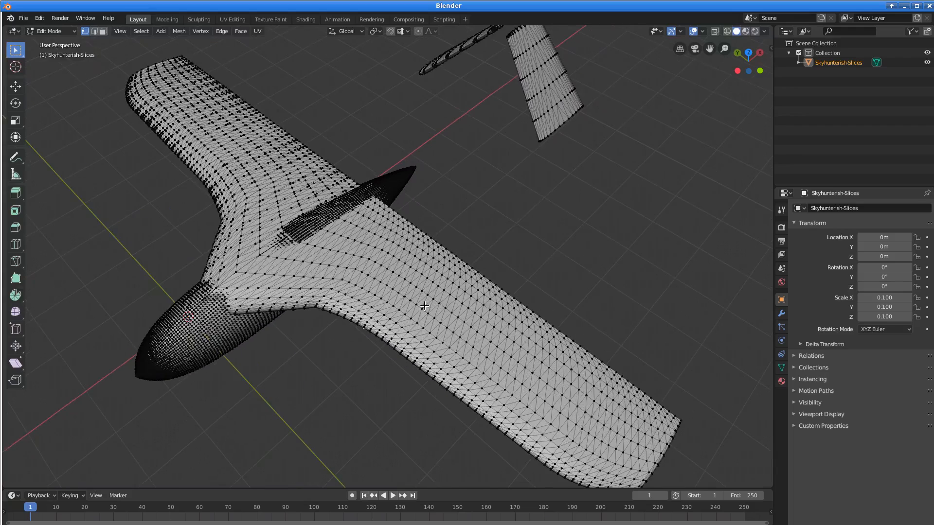
pyautogui.click(422, 292)
pyautogui.hotkey('ctrl', 'l')
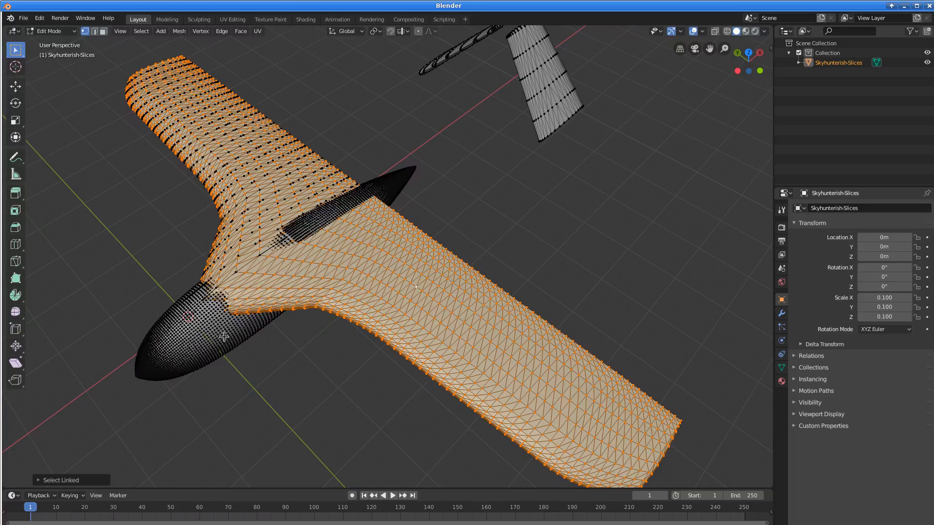
pyautogui.press('l')
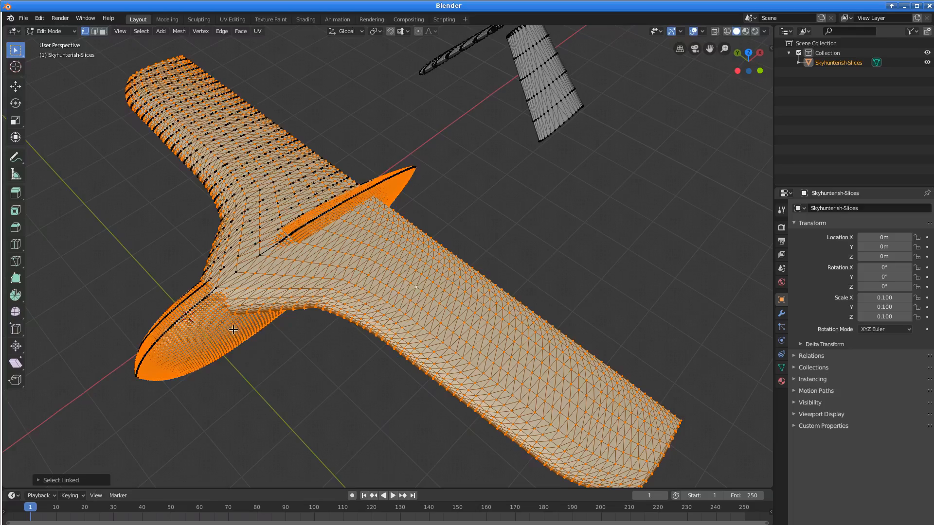
# - Add both tail surfaces to the selection with see-through display, and return to solid display
pyautogui.moveTo(340, 308); pyautogui.dragTo(308, 302, button='middle')
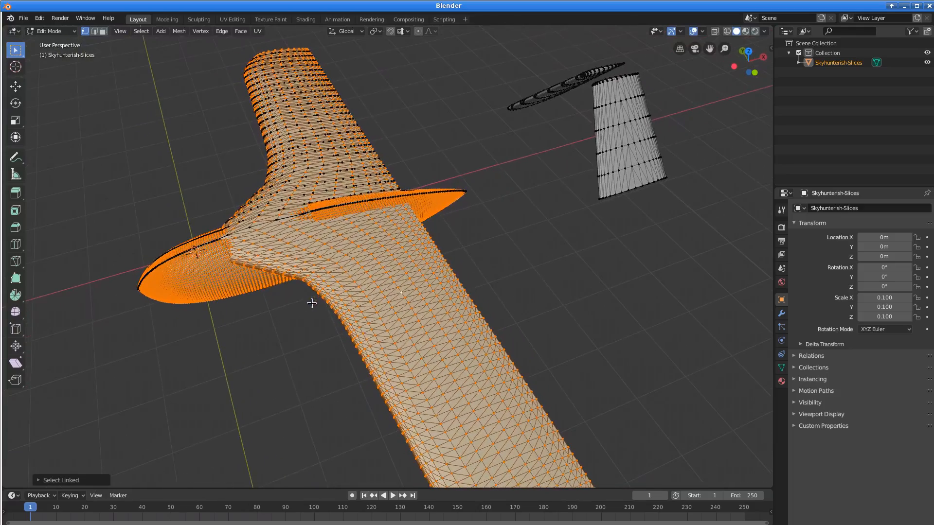
pyautogui.moveTo(441, 252); pyautogui.dragTo(424, 217, button='middle')
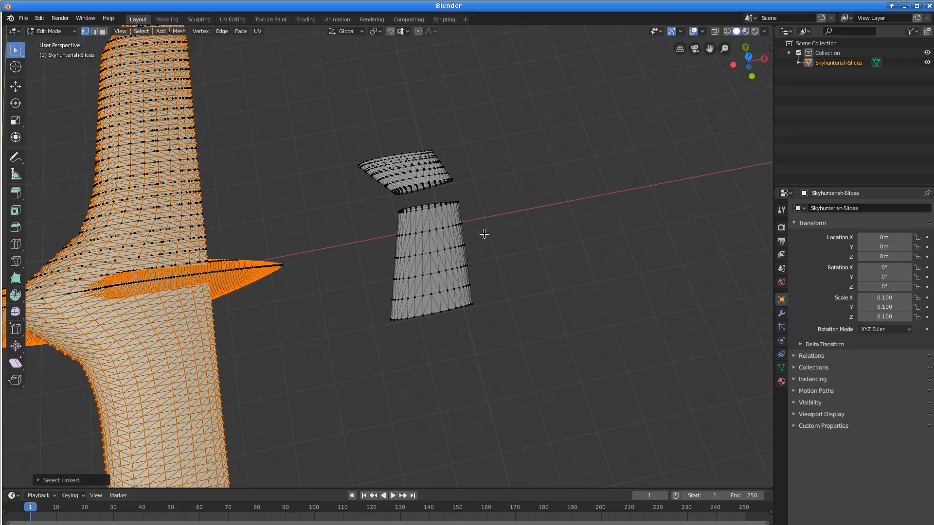
pyautogui.hotkey('alt', 'z')
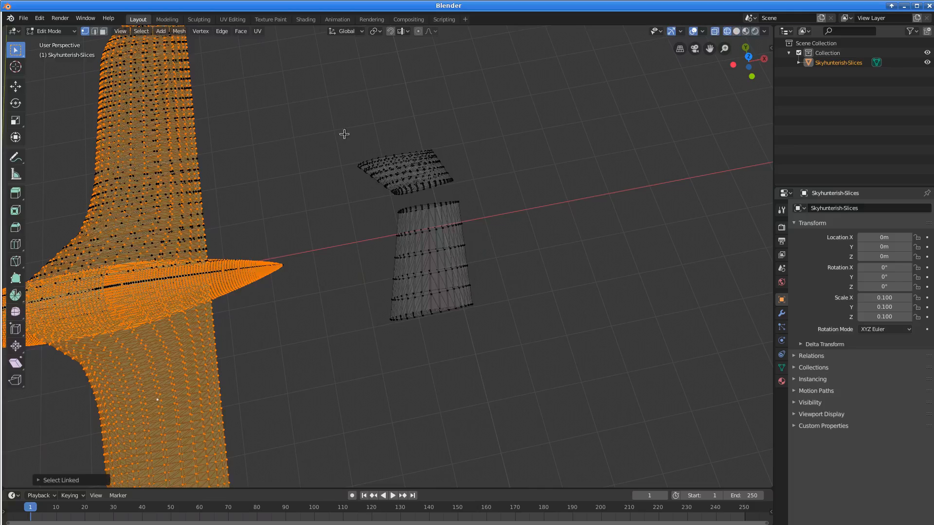
pyautogui.moveTo(339, 114); pyautogui.dragTo(511, 362)
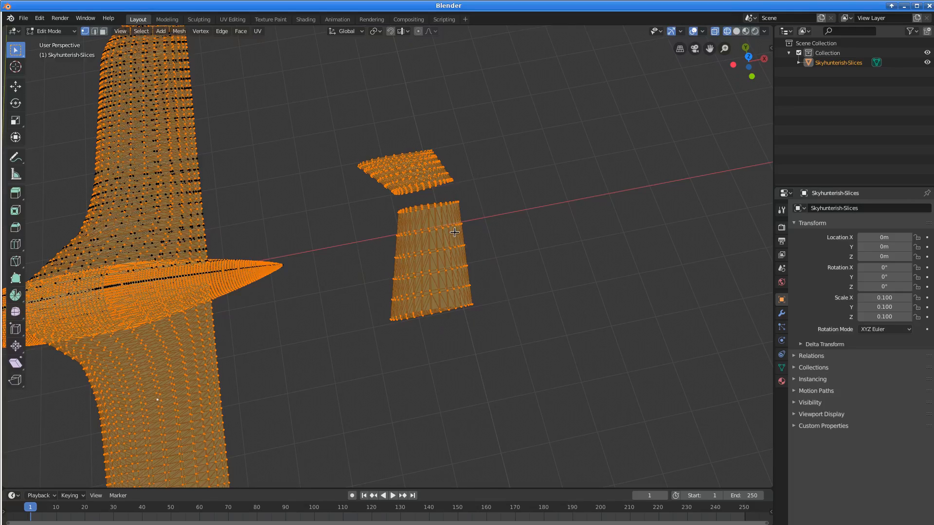
pyautogui.hotkey('shift', 'z')
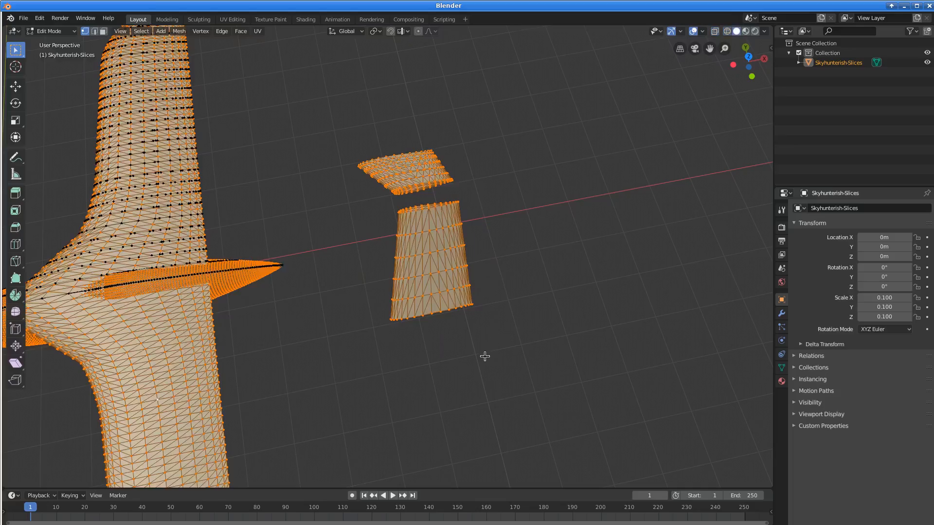
# - Move the selected aircraft skin about 20 m along the global X axis, away from the internal slices
pyautogui.moveTo(479, 372)
pyautogui.mouseDown(button='middle')
pyautogui.moveTo(466, 366)
pyautogui.moveTo(448, 276)
pyautogui.moveTo(451, 208)
pyautogui.moveTo(485, 335)
pyautogui.moveTo(508, 347)
pyautogui.moveTo(504, 340)
pyautogui.mouseUp(button='middle')
pyautogui.scroll(-5, 503, 340)
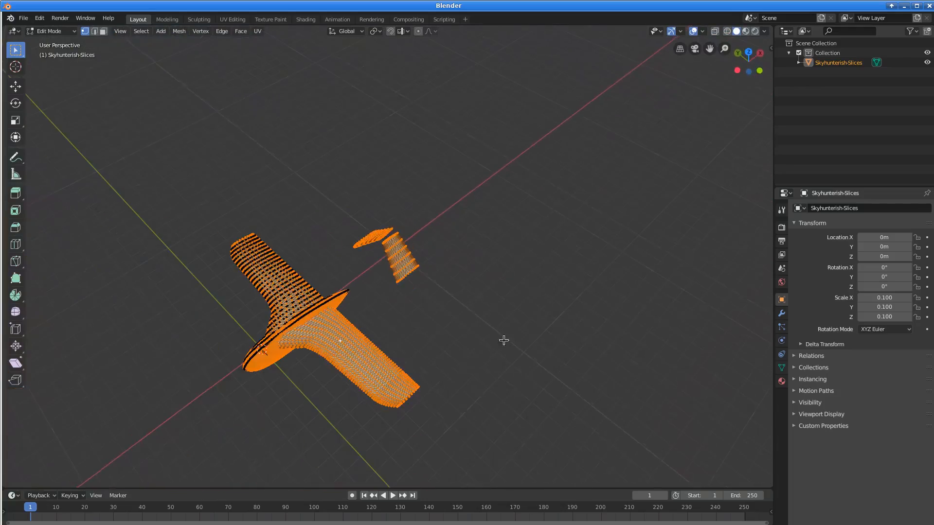
pyautogui.scroll(2, 360, 338)
pyautogui.moveTo(390, 371); pyautogui.dragTo(335, 383, button='middle')
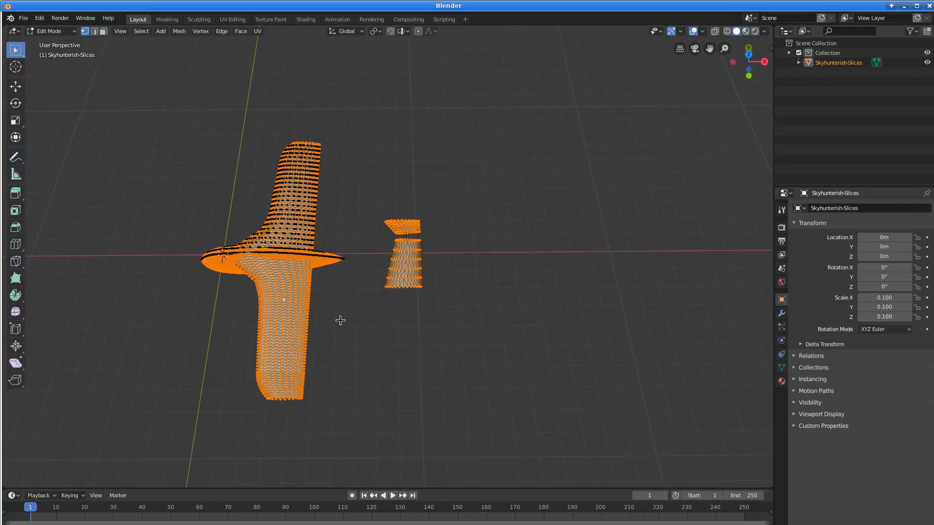
pyautogui.press('g')
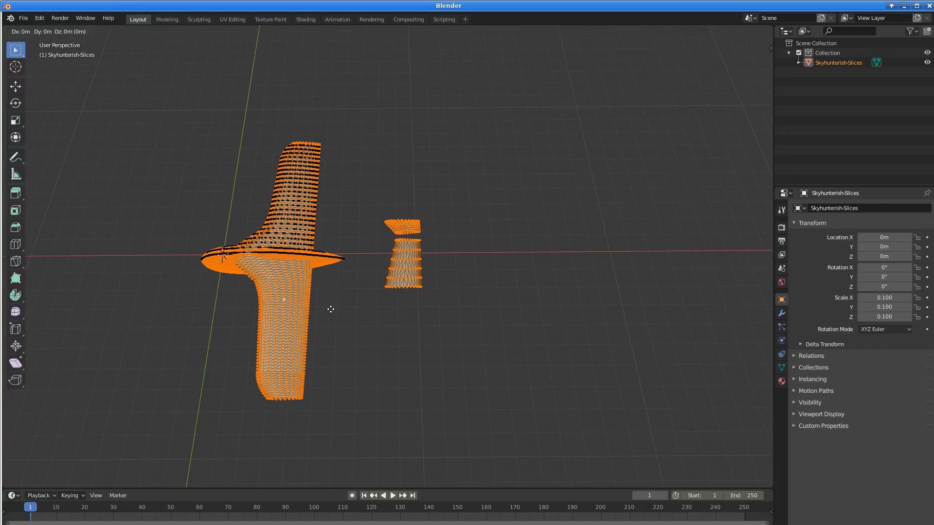
pyautogui.press('x')
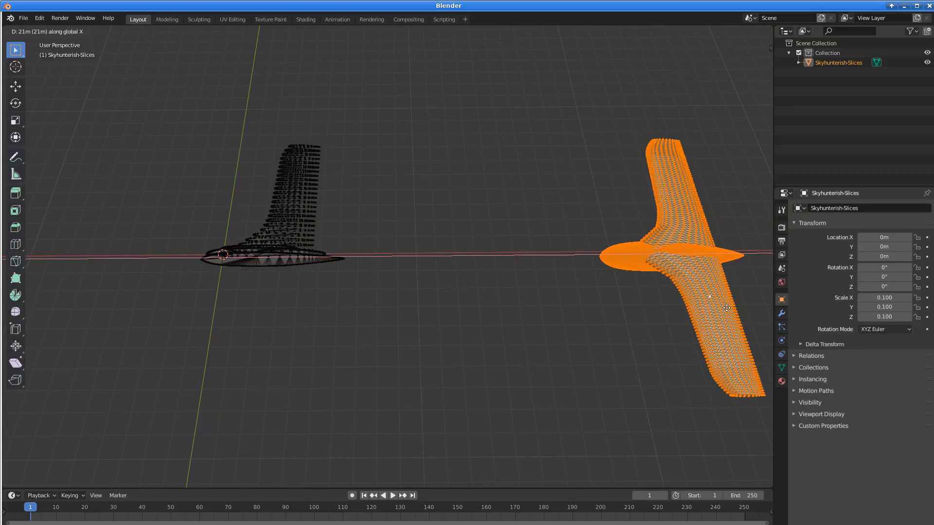
pyautogui.click(713, 309)
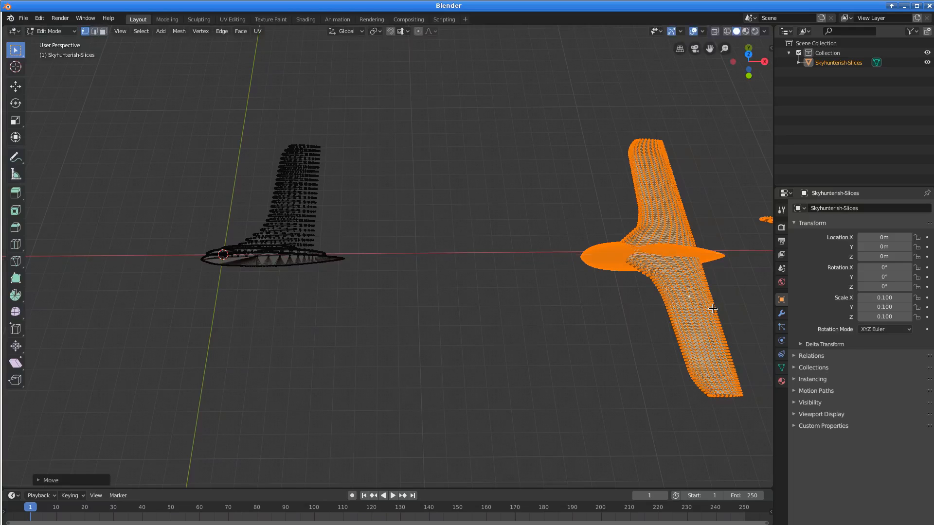
# - Check in Object Mode whether the moved skin and the slices are selected together, and return to Edit Mode
pyautogui.moveTo(362, 368); pyautogui.dragTo(423, 340, button='middle')
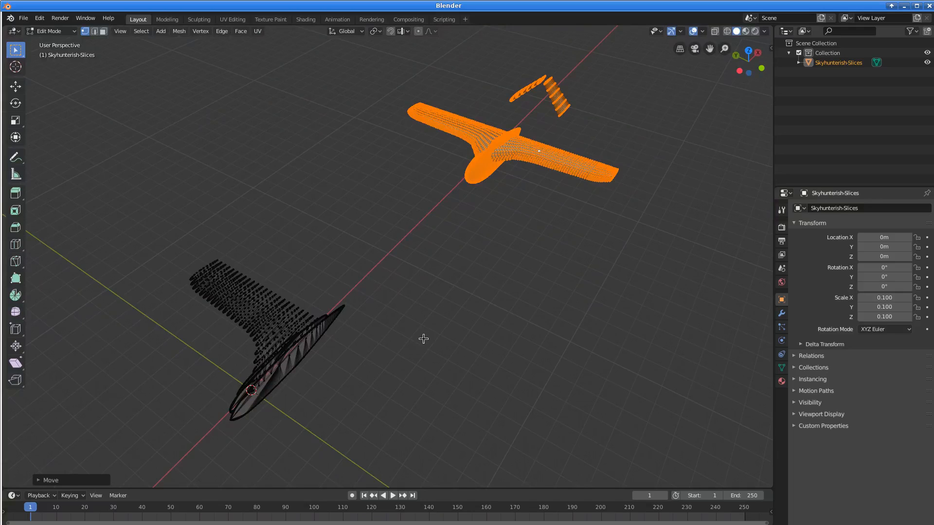
pyautogui.press('Tab')
pyautogui.click(489, 292)
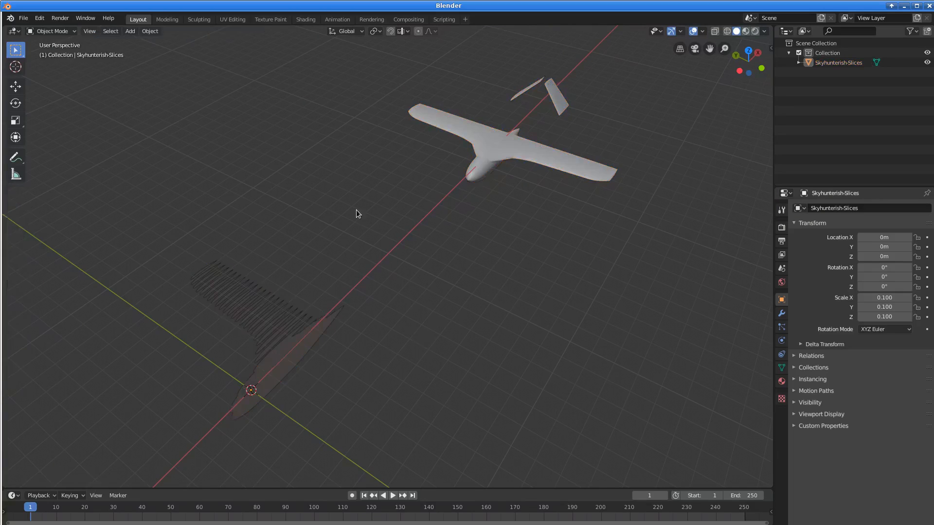
pyautogui.click(522, 149)
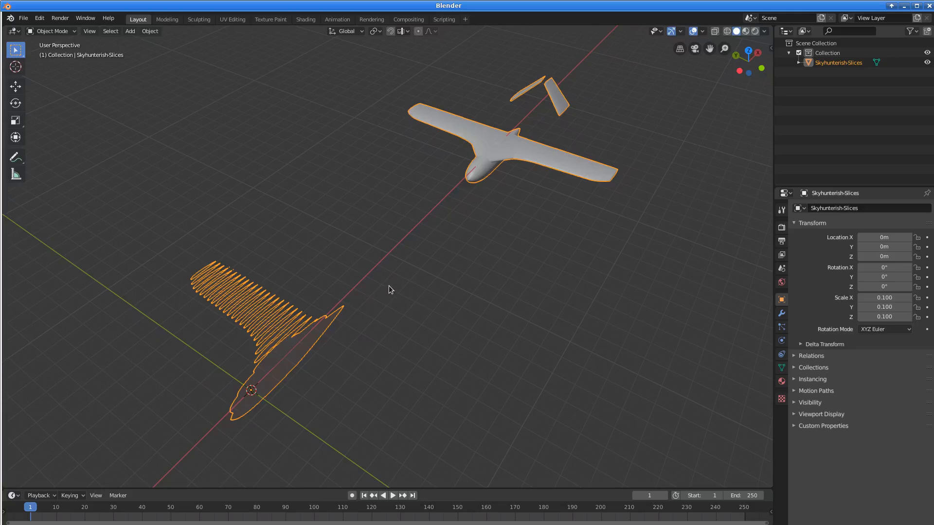
pyautogui.press('Tab')
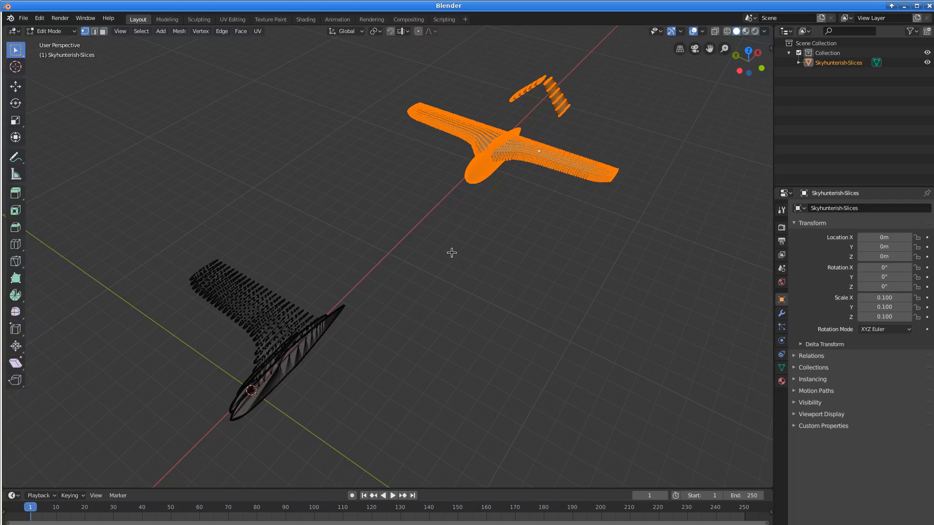
pyautogui.press('p')
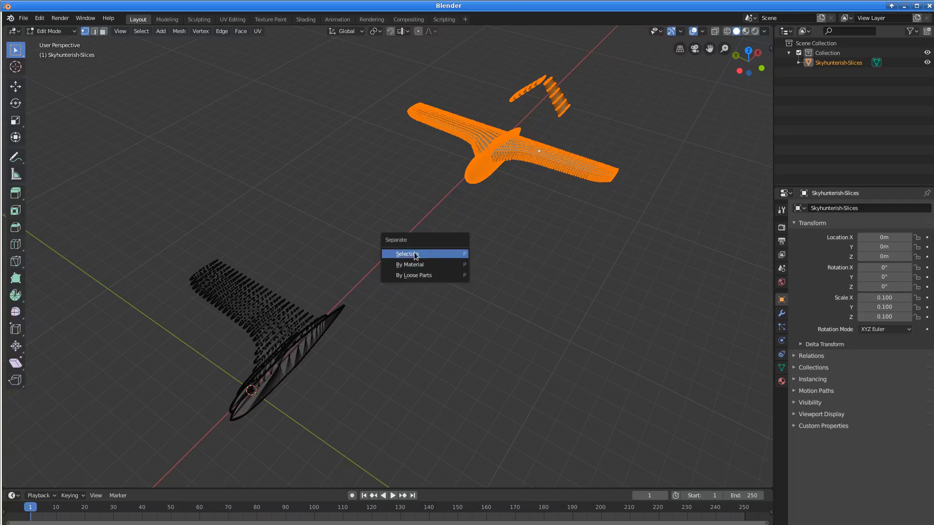
pyautogui.press('Escape')
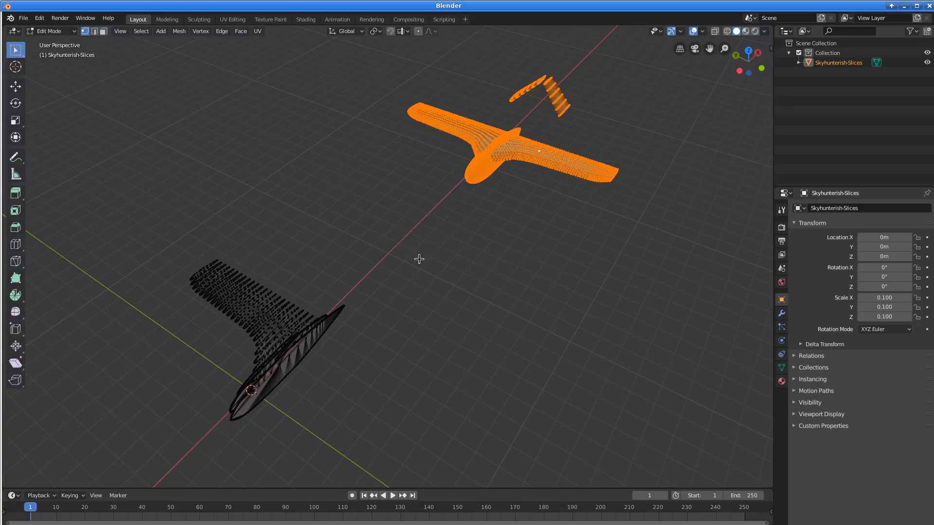
pyautogui.press('F3')
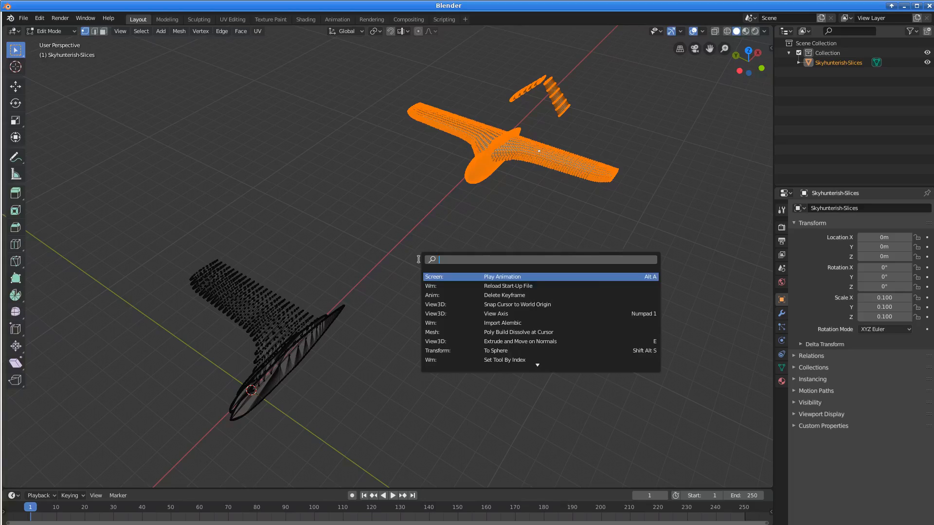
pyautogui.write('separate')
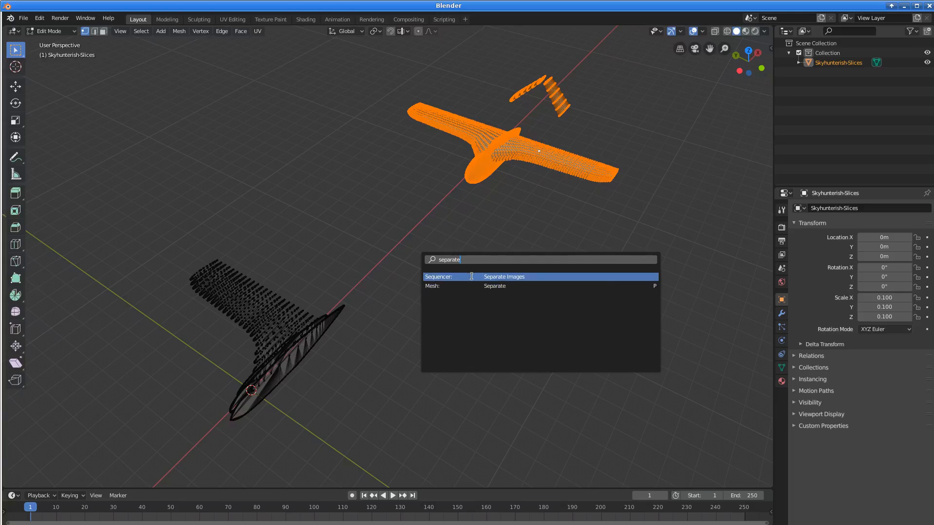
pyautogui.press('Escape')
# - Separate the selected aircraft skin into its own object and return to Object Mode
pyautogui.press('p')
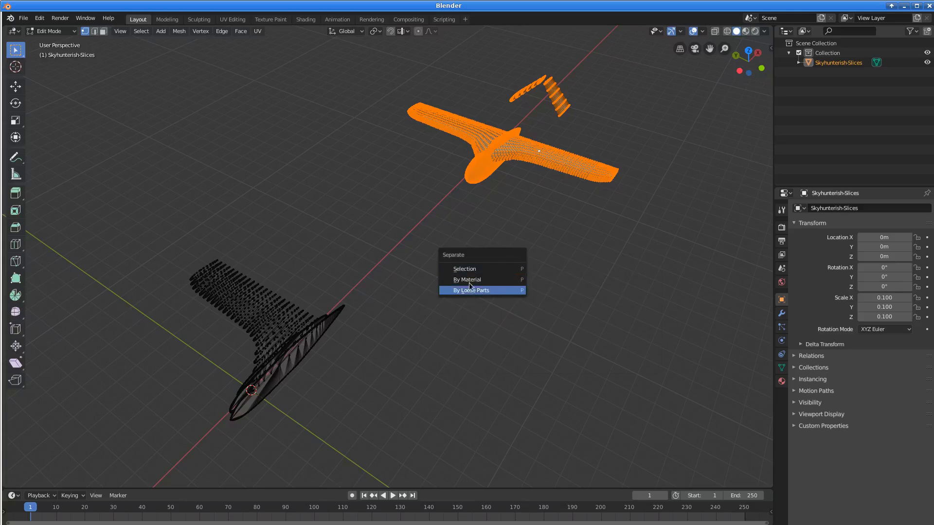
pyautogui.click(465, 269)
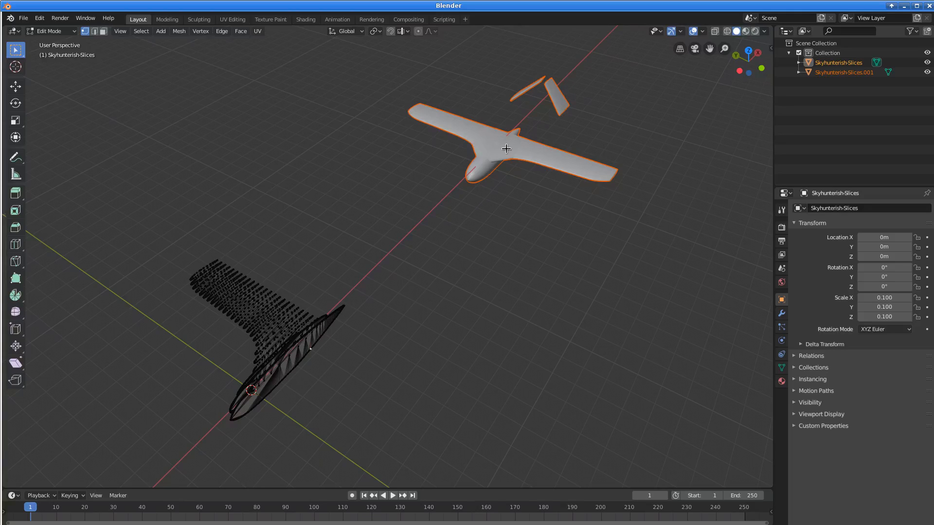
pyautogui.press('Tab')
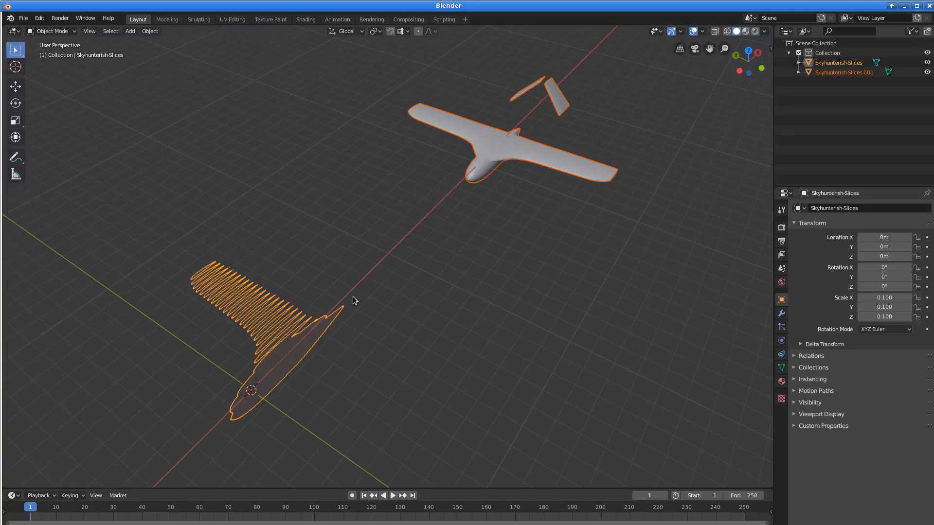
# - Select the aircraft skin and the internal slices in turn to check that they are separate objects
pyautogui.click(368, 330)
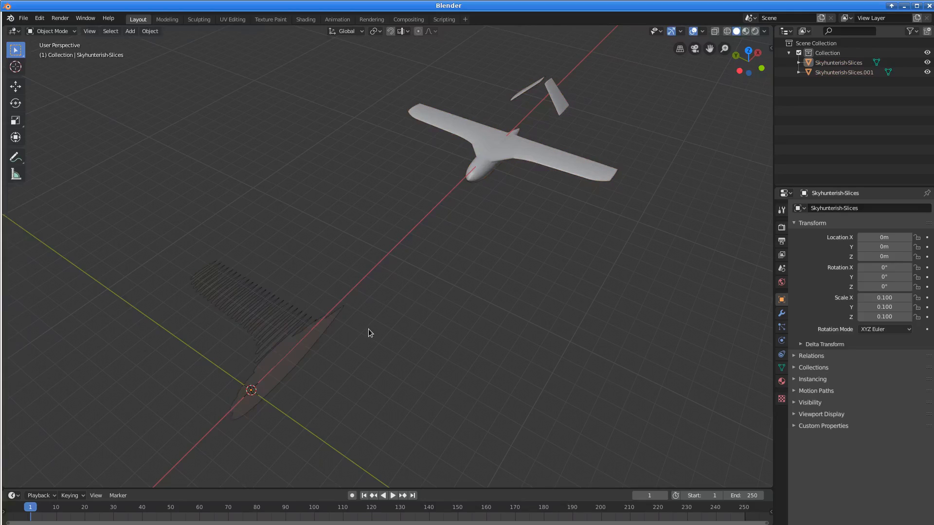
pyautogui.click(485, 143)
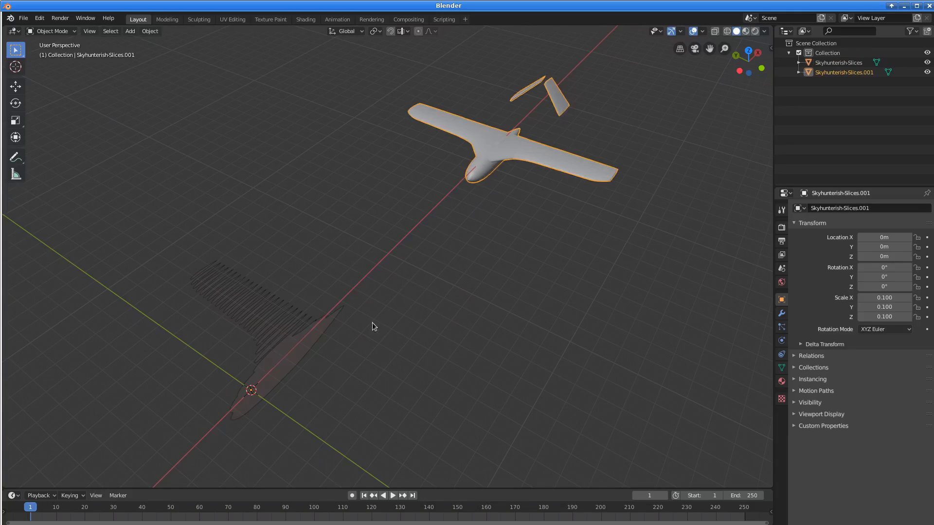
pyautogui.click(283, 347)
pyautogui.click(477, 140)
pyautogui.click(300, 353)
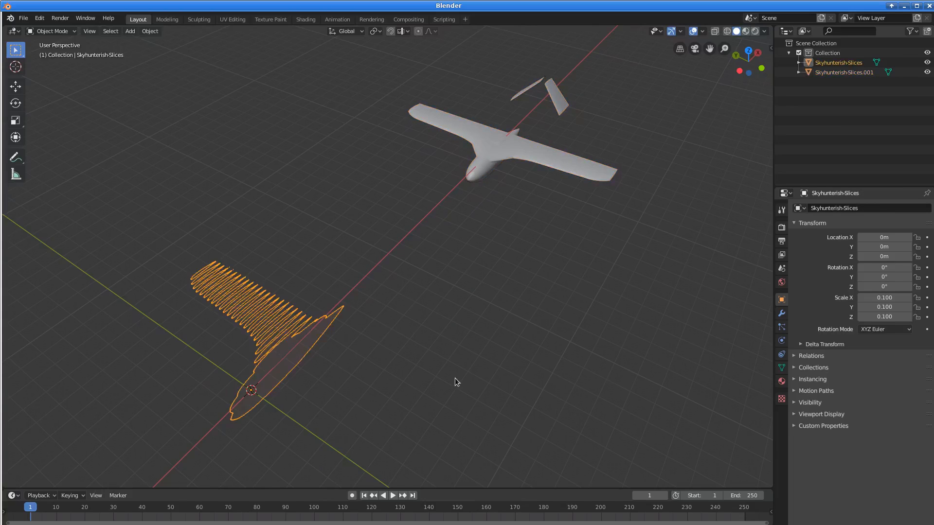
# - Examine the wing and fuselage slices from several angles, reselect each object alternately, and deselect everything
pyautogui.moveTo(455, 378); pyautogui.dragTo(380, 375, button='middle')
pyautogui.moveTo(307, 312); pyautogui.dragTo(429, 290, button='middle')
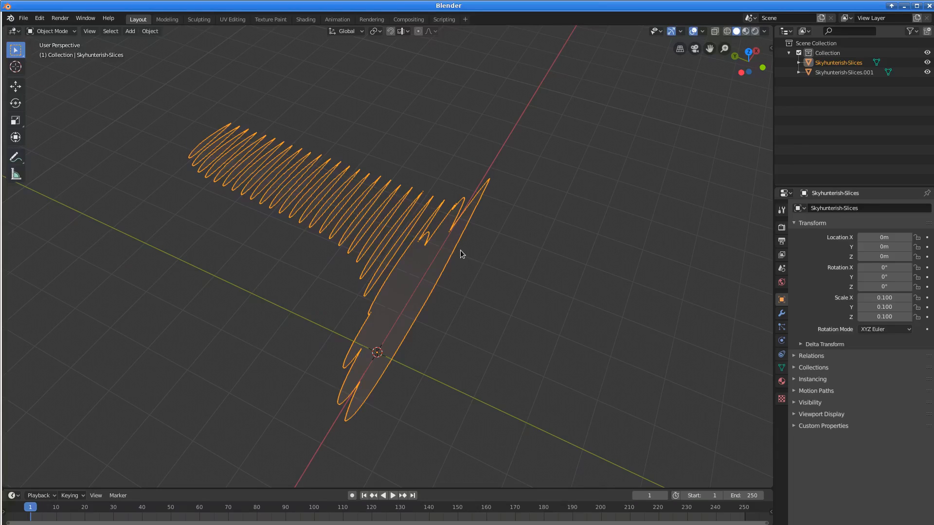
pyautogui.moveTo(461, 250); pyautogui.dragTo(411, 328, button='middle')
pyautogui.scroll(-2, 410, 321)
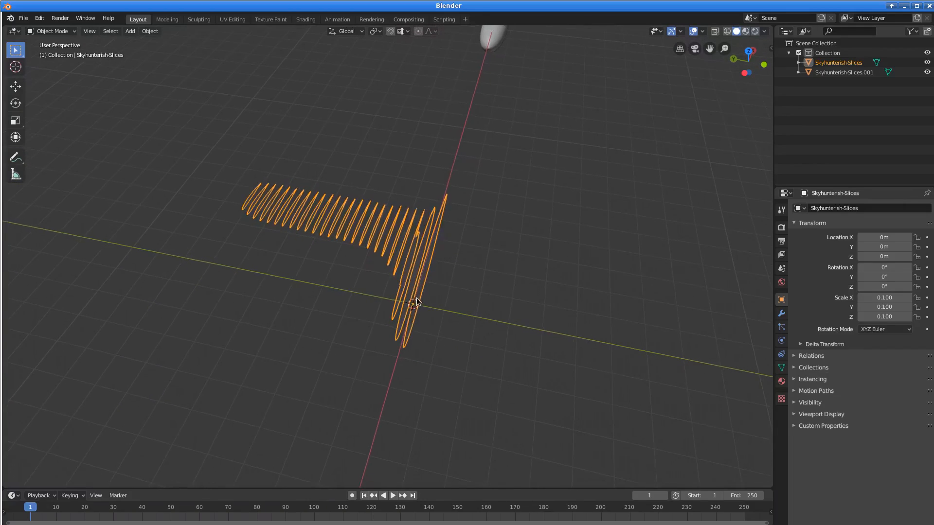
pyautogui.moveTo(451, 271); pyautogui.dragTo(484, 211, button='middle')
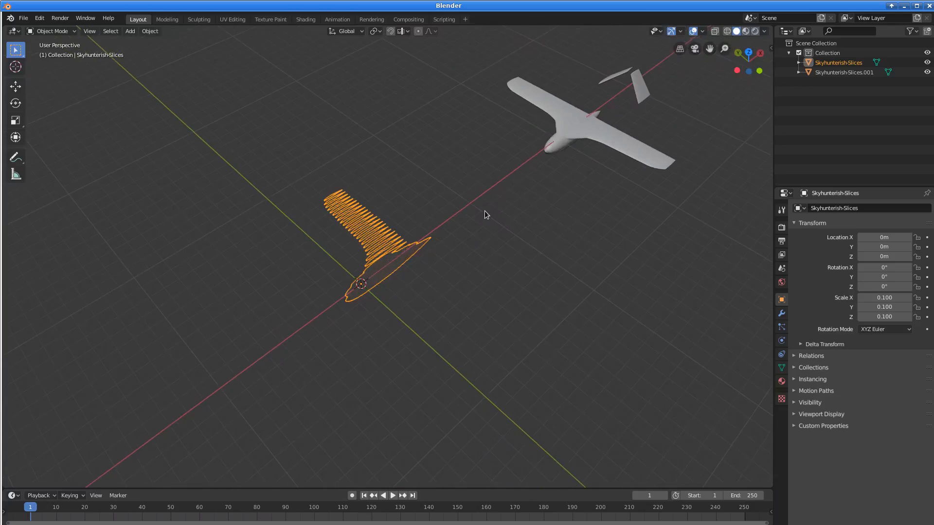
pyautogui.click(564, 130)
pyautogui.click(405, 256)
pyautogui.click(570, 124)
pyautogui.click(398, 259)
pyautogui.click(465, 235)
# - Add a mesh cylinder at the world origin beside the wing and fuselage slices
pyautogui.moveTo(413, 288); pyautogui.dragTo(404, 279, button='middle')
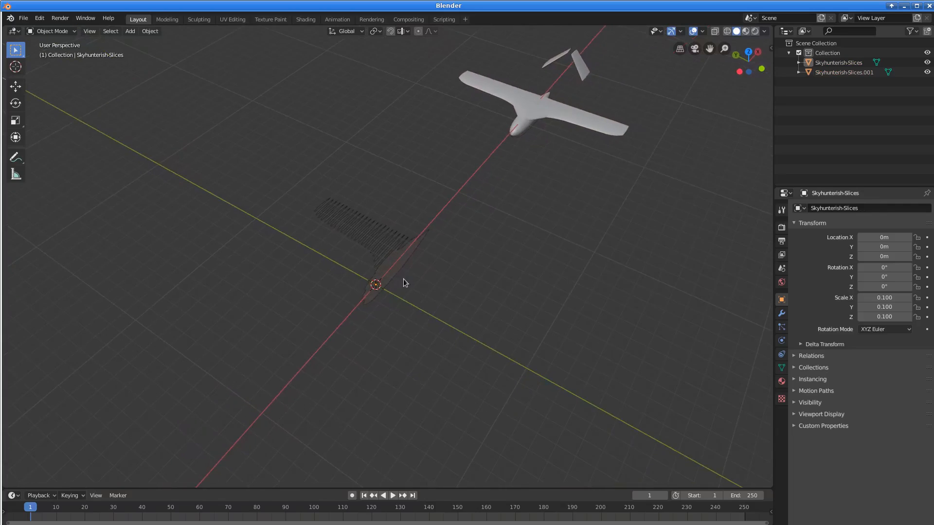
pyautogui.press('F3')
pyautogui.write('cyli')
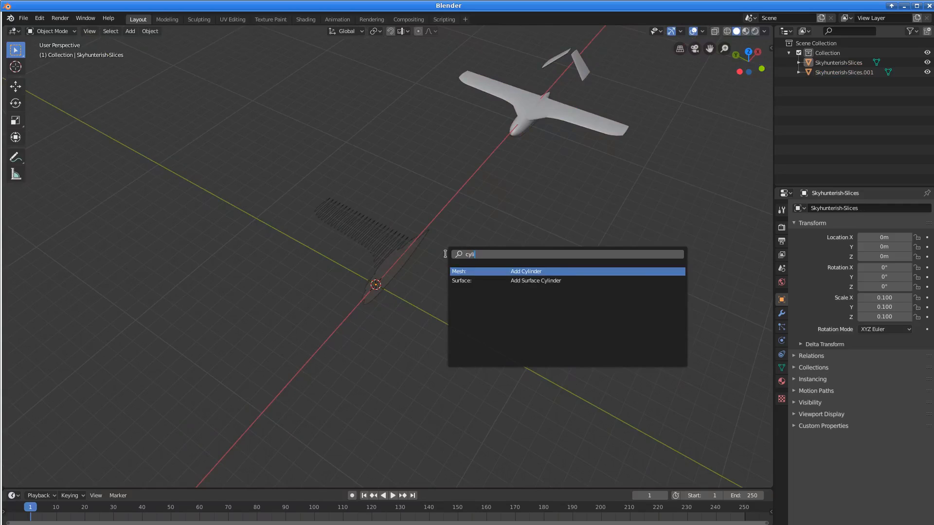
pyautogui.click(533, 271)
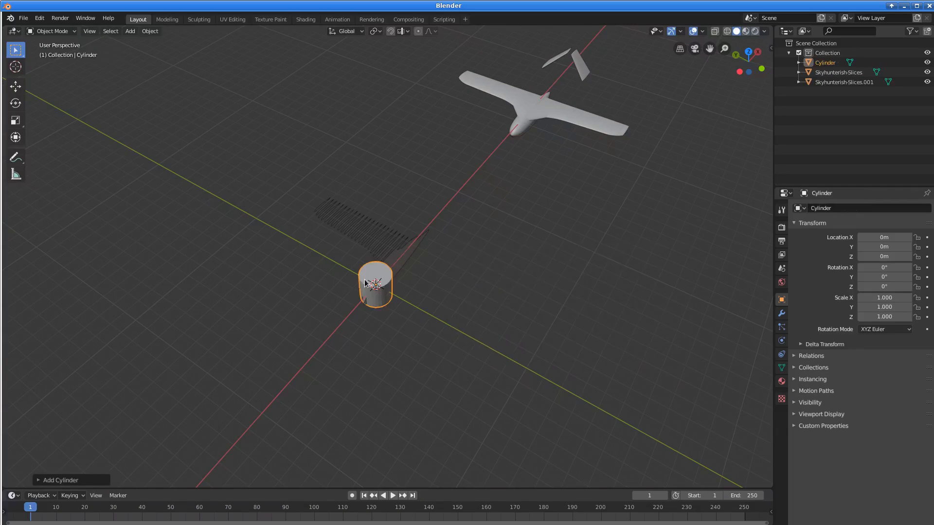
# - Scale the cylinder down uniformly, first to 0.1 and again to about 0.05
pyautogui.scroll(5, 367, 280)
pyautogui.moveTo(369, 278); pyautogui.dragTo(508, 281, button='middle')
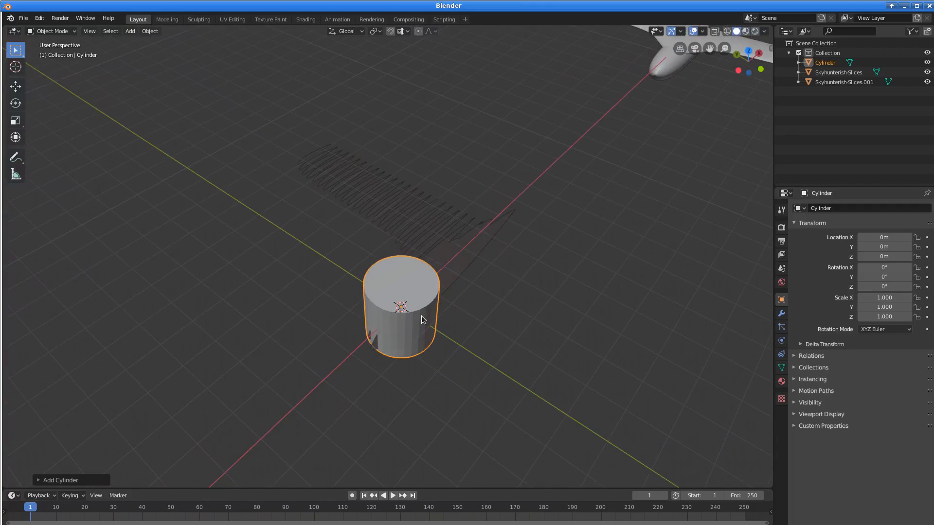
pyautogui.moveTo(422, 314)
pyautogui.mouseDown(button='middle')
pyautogui.moveTo(404, 337)
pyautogui.moveTo(430, 317)
pyautogui.moveTo(424, 311)
pyautogui.mouseUp(button='middle')
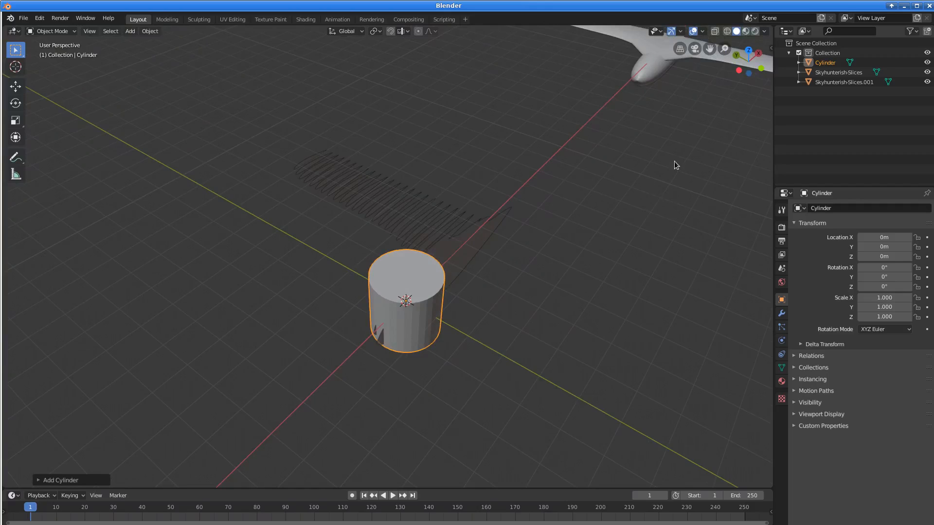
pyautogui.press('s')
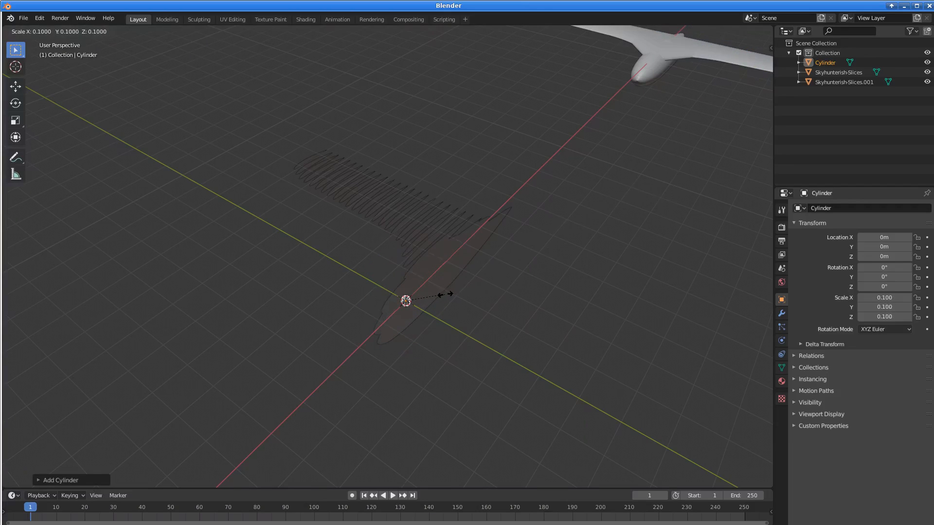
pyautogui.click(445, 295)
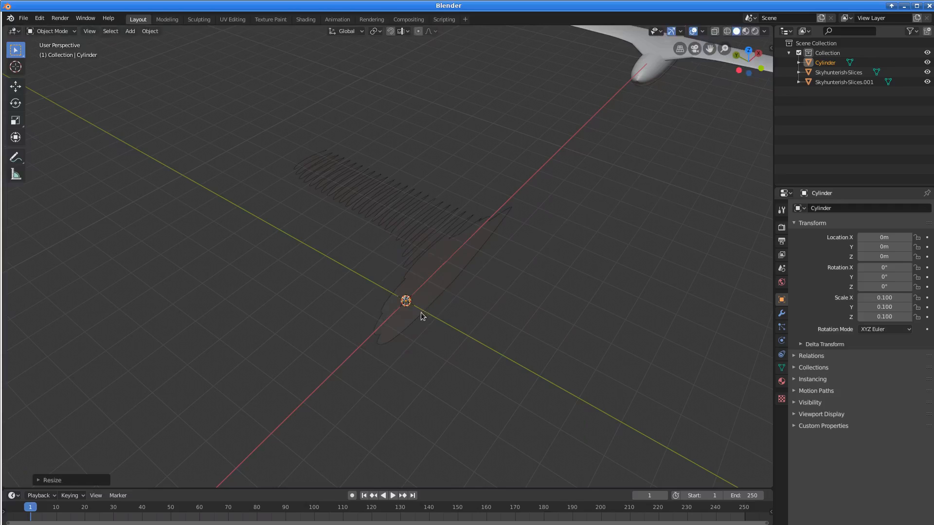
pyautogui.scroll(5, 408, 309)
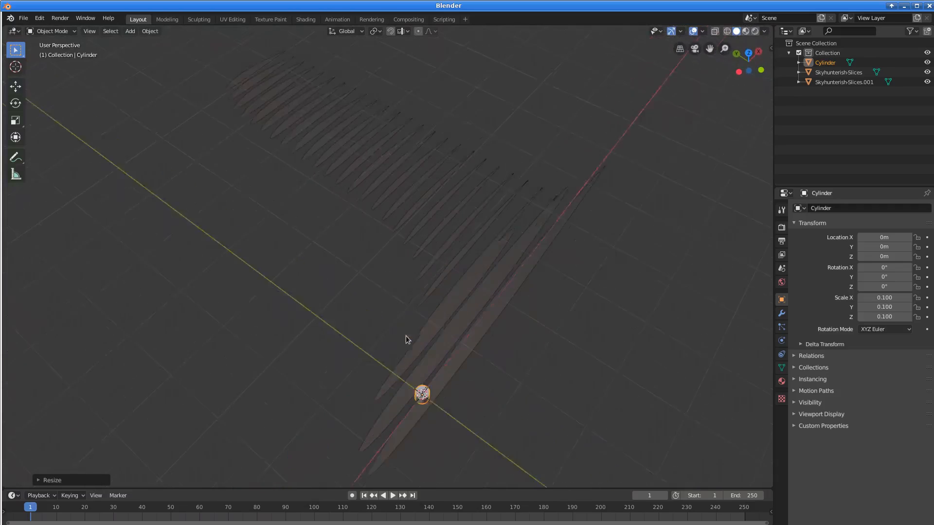
pyautogui.keyDown('shift'); pyautogui.moveTo(420, 389); pyautogui.dragTo(399, 245, button='middle'); pyautogui.keyUp('shift')
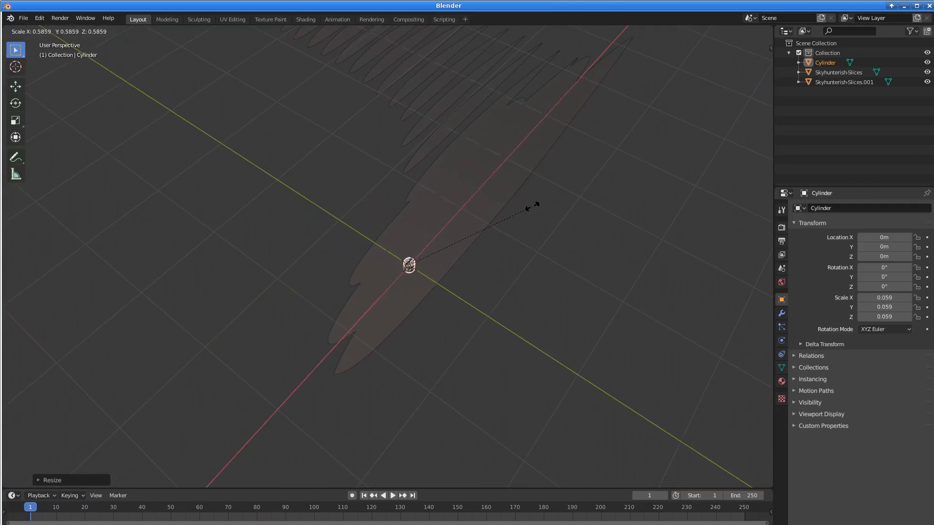
pyautogui.click(511, 215)
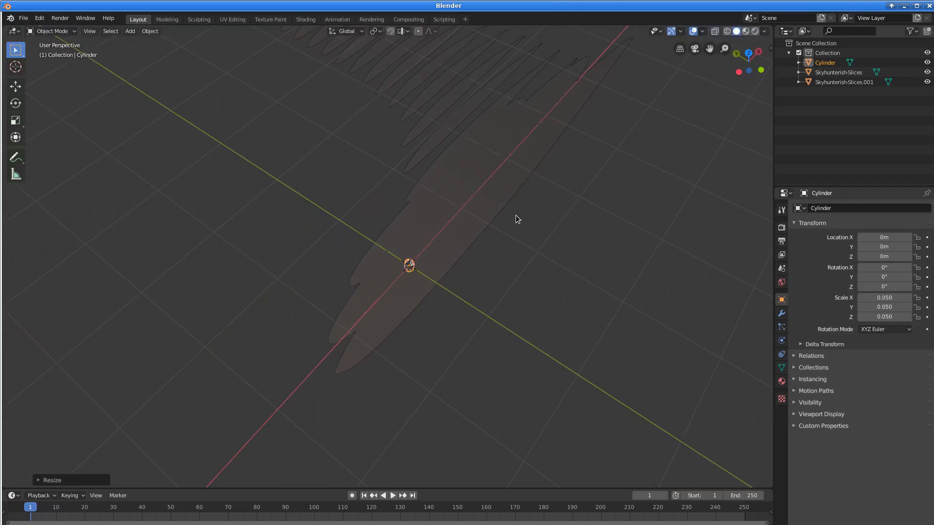
pyautogui.moveTo(417, 288); pyautogui.dragTo(412, 323, button='middle')
pyautogui.scroll(5, 392, 280)
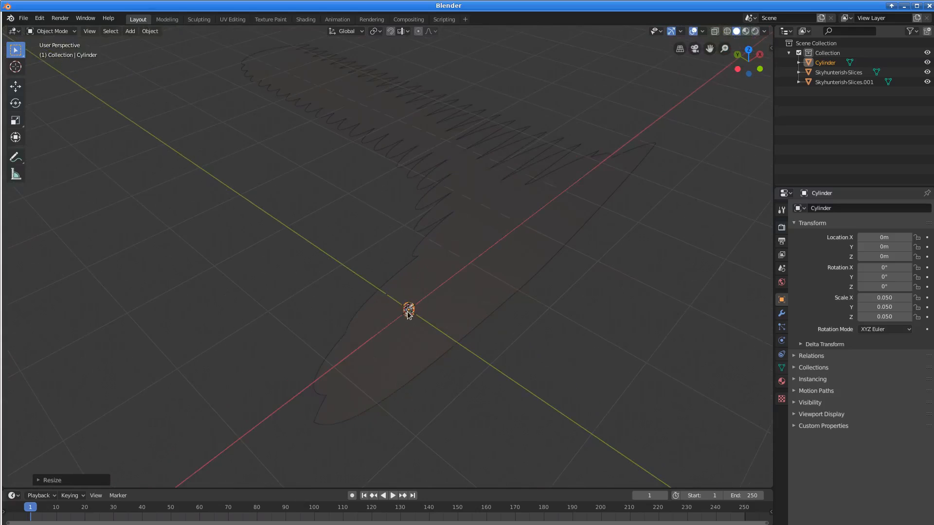
pyautogui.scroll(-5, 410, 323)
pyautogui.press('s')
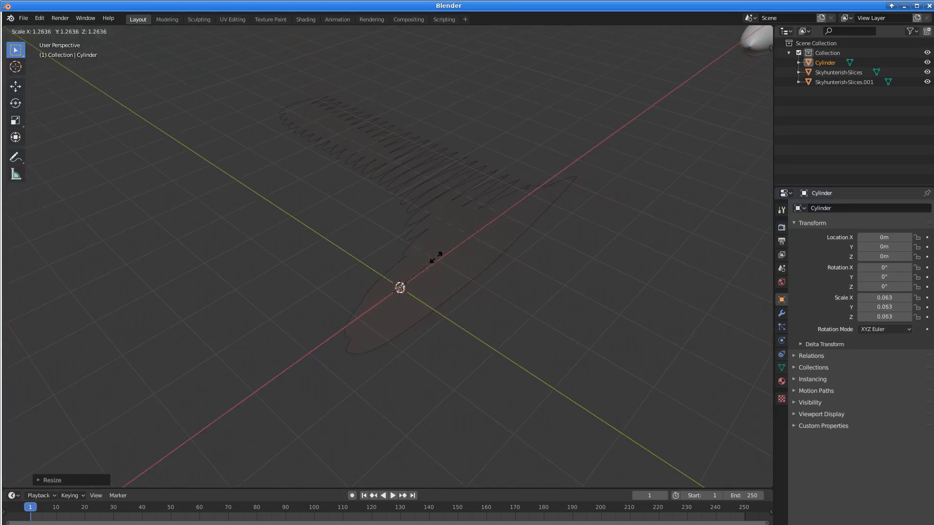
pyautogui.press('z')
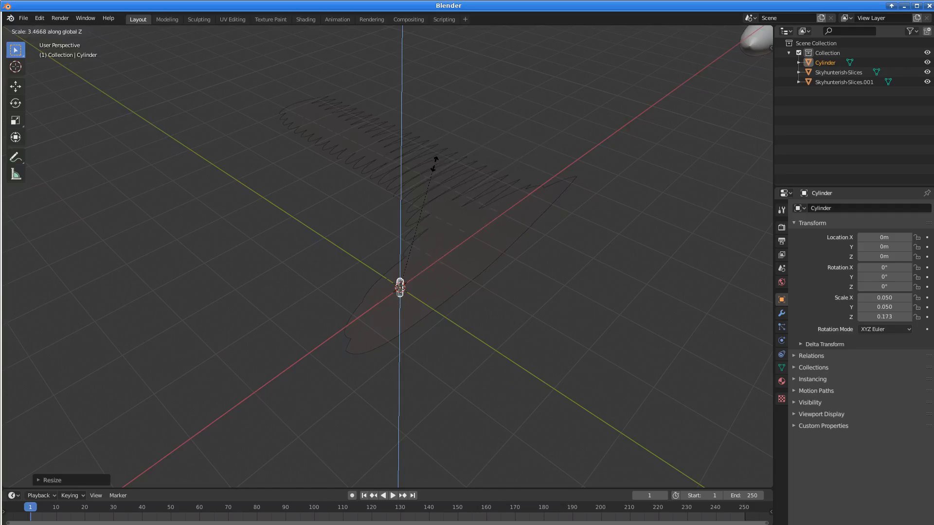
pyautogui.press('Escape')
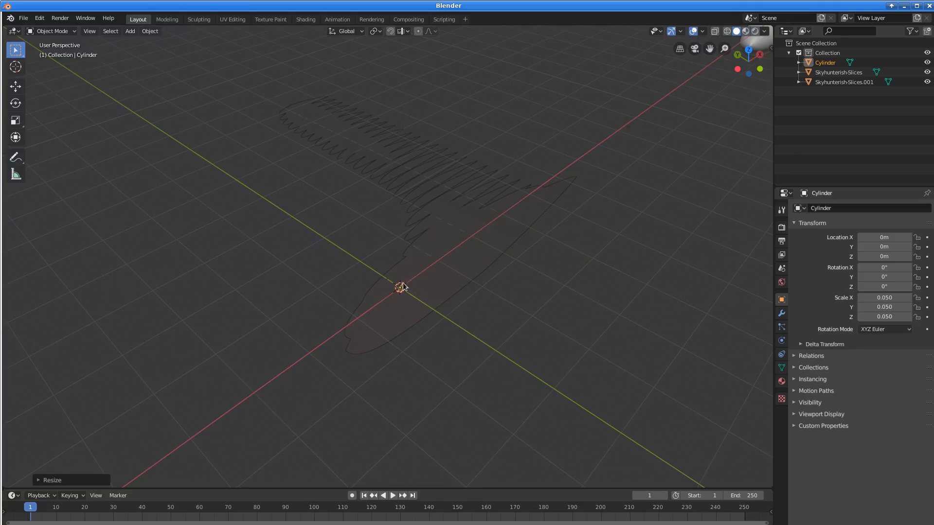
# - Scale the cylinder by a factor of 50 along the global Z axis to form a long rod
pyautogui.press('s')
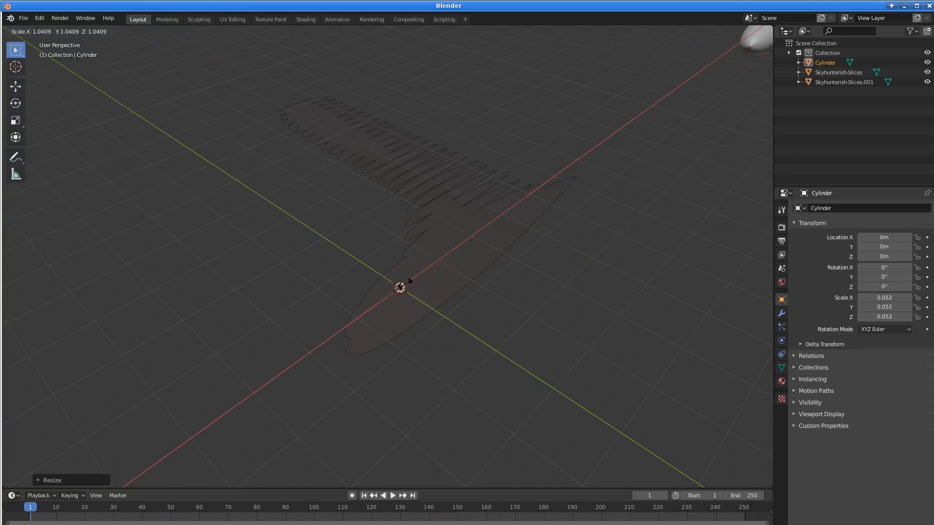
pyautogui.press('z')
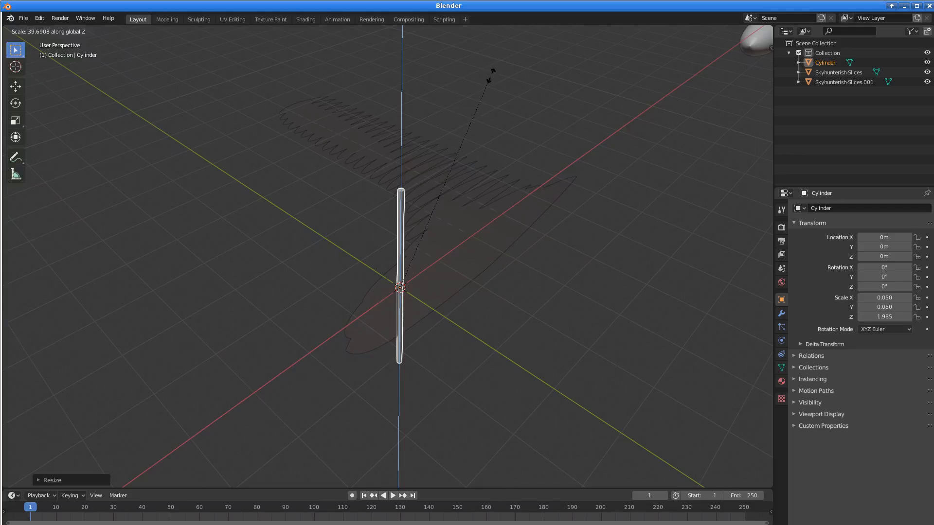
pyautogui.write('50')
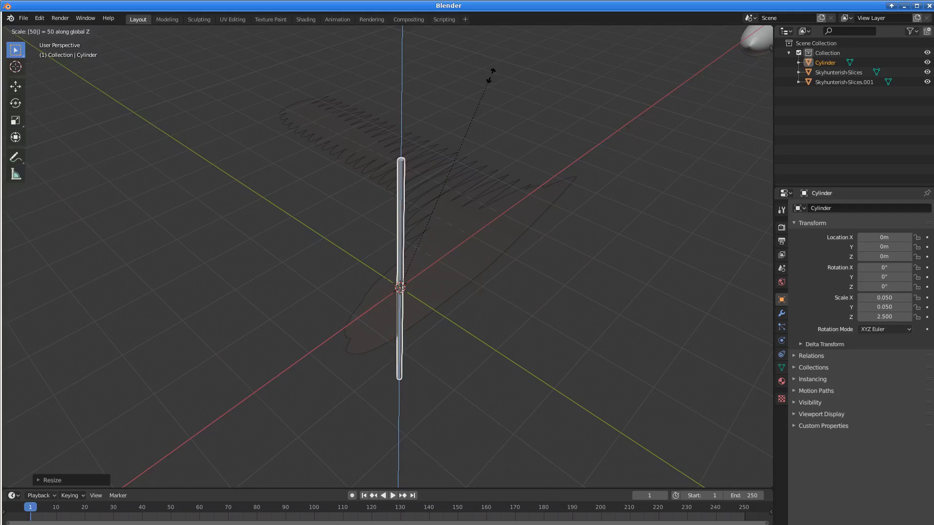
pyautogui.press('Return')
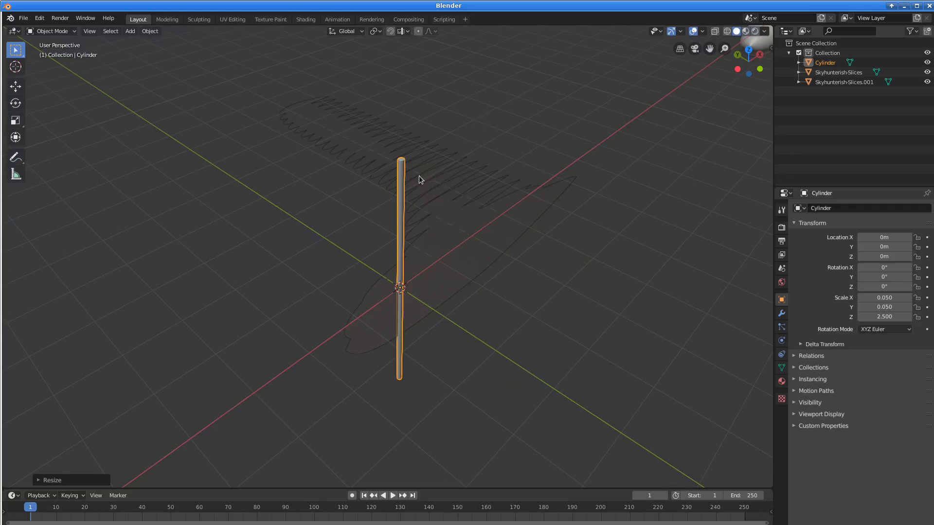
# - Rotate the rod 90 degrees about the global X axis so it runs along the wingspan
pyautogui.moveTo(410, 186)
pyautogui.mouseDown(button='middle')
pyautogui.moveTo(432, 176)
pyautogui.moveTo(407, 177)
pyautogui.moveTo(443, 180)
pyautogui.moveTo(458, 146)
pyautogui.moveTo(420, 186)
pyautogui.moveTo(428, 181)
pyautogui.mouseUp(button='middle')
pyautogui.press('r')
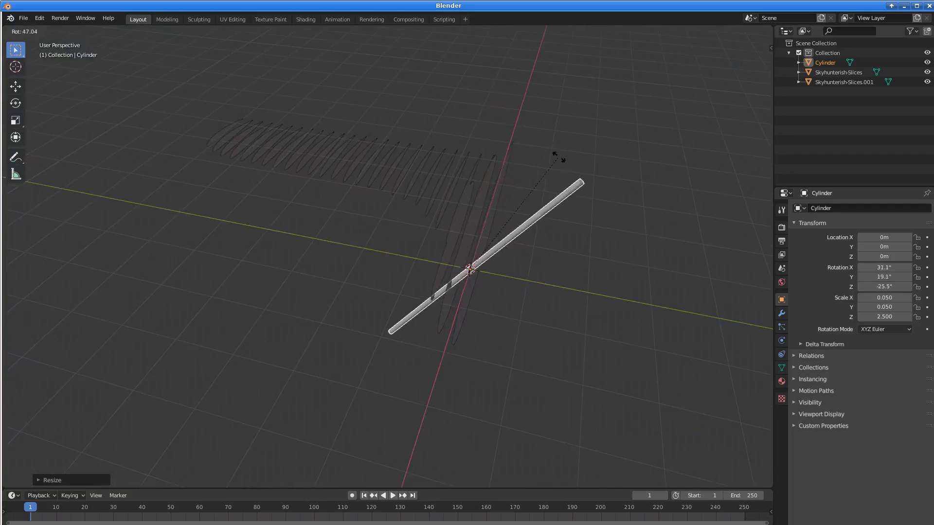
pyautogui.press('x')
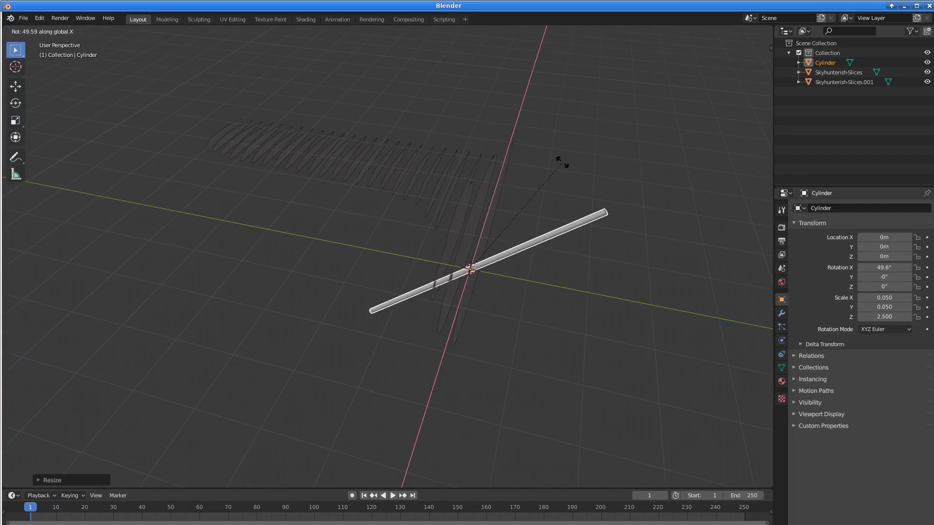
pyautogui.write('90')
pyautogui.press('Return')
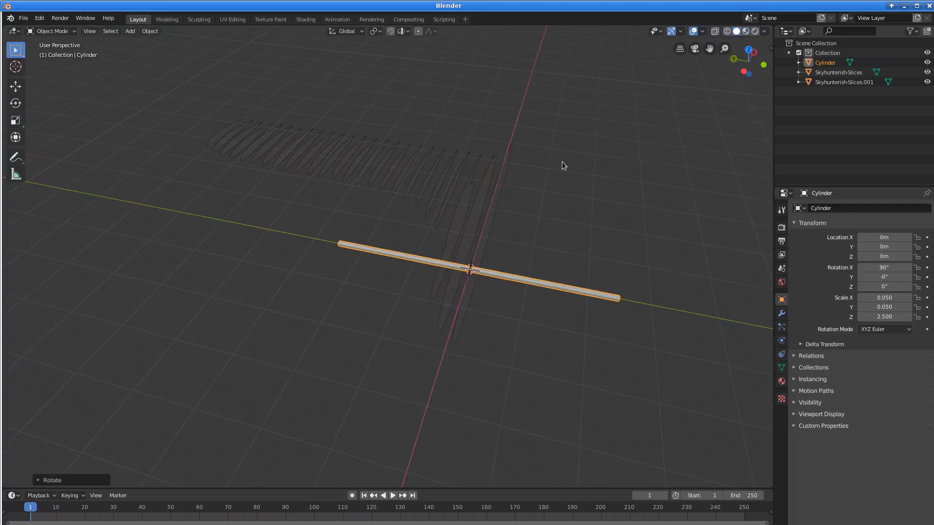
# - Stretch the rod along the global Y axis until its Z scale value is about 8.36
pyautogui.moveTo(548, 210); pyautogui.dragTo(482, 276, button='middle')
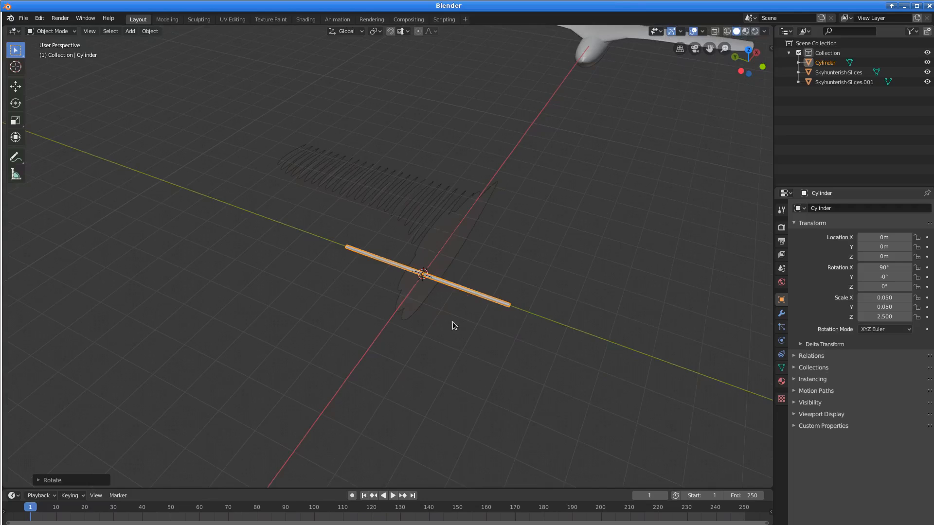
pyautogui.moveTo(455, 323); pyautogui.dragTo(453, 288, button='middle')
pyautogui.press('s')
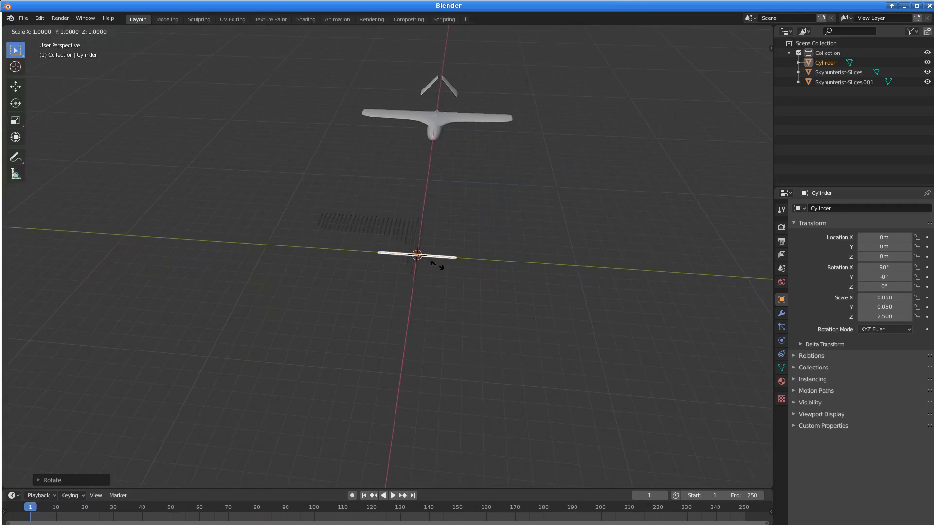
pyautogui.press('y')
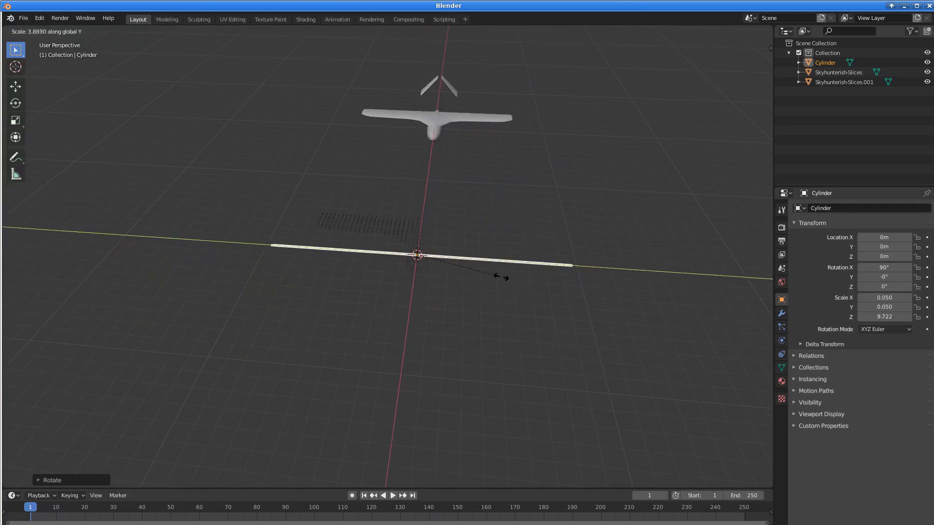
pyautogui.click(488, 278)
# - Move the rod about 3.12 m along the global X axis so it passes through the wing slices
pyautogui.moveTo(329, 259); pyautogui.dragTo(258, 151, button='middle')
pyautogui.scroll(6, 323, 237)
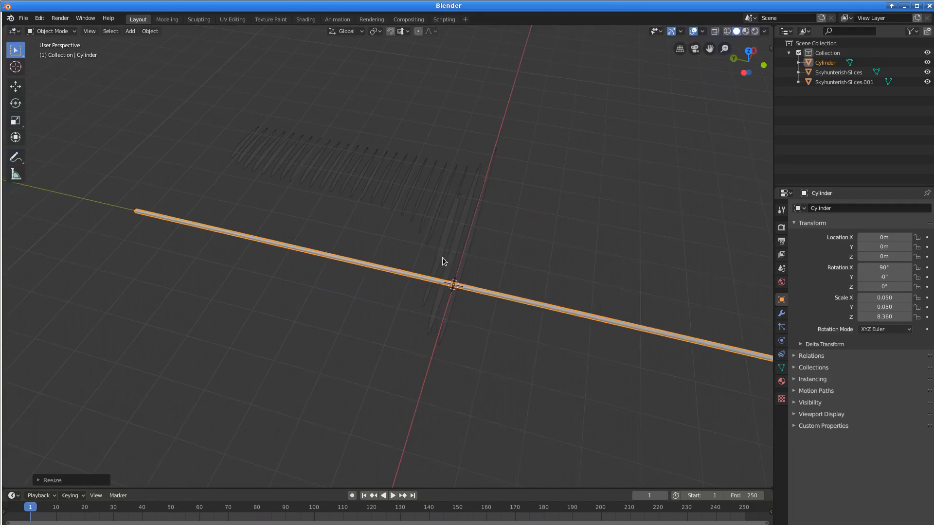
pyautogui.moveTo(442, 261); pyautogui.dragTo(370, 241, button='middle')
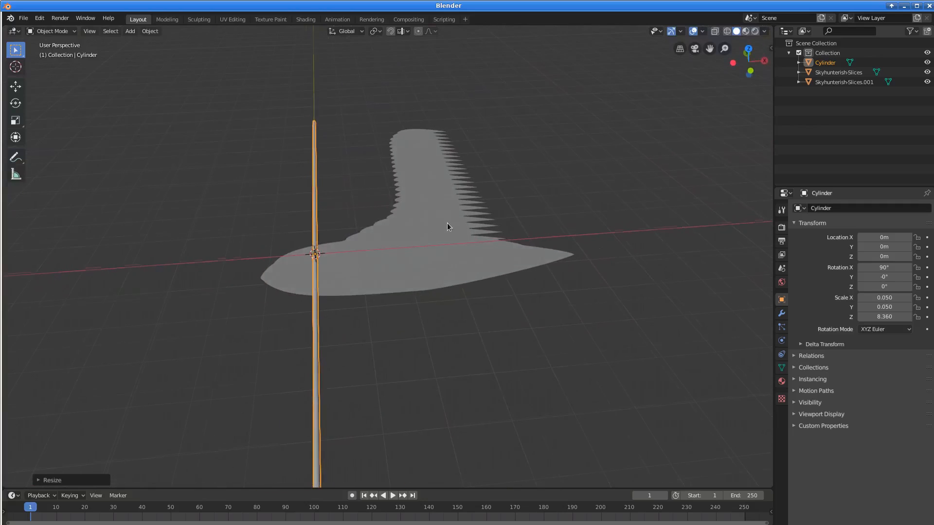
pyautogui.moveTo(407, 286); pyautogui.dragTo(314, 282, button='middle')
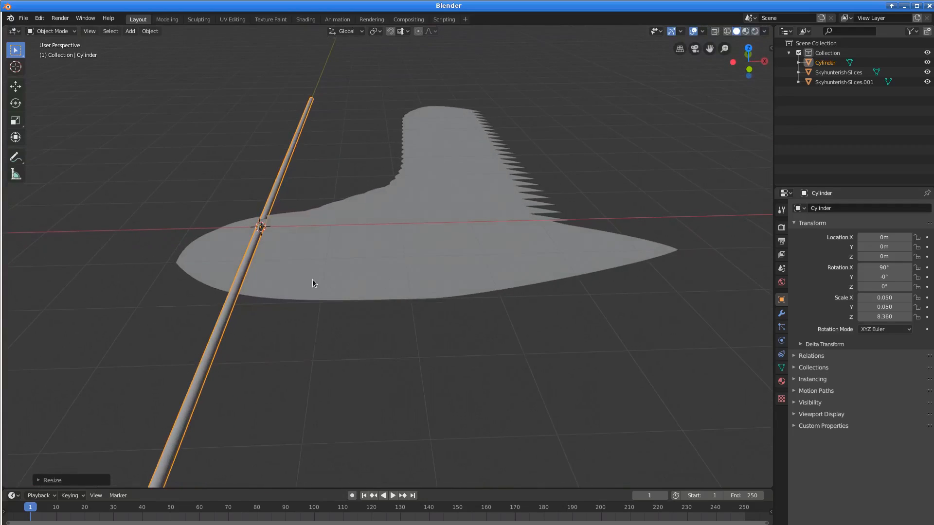
pyautogui.press('g')
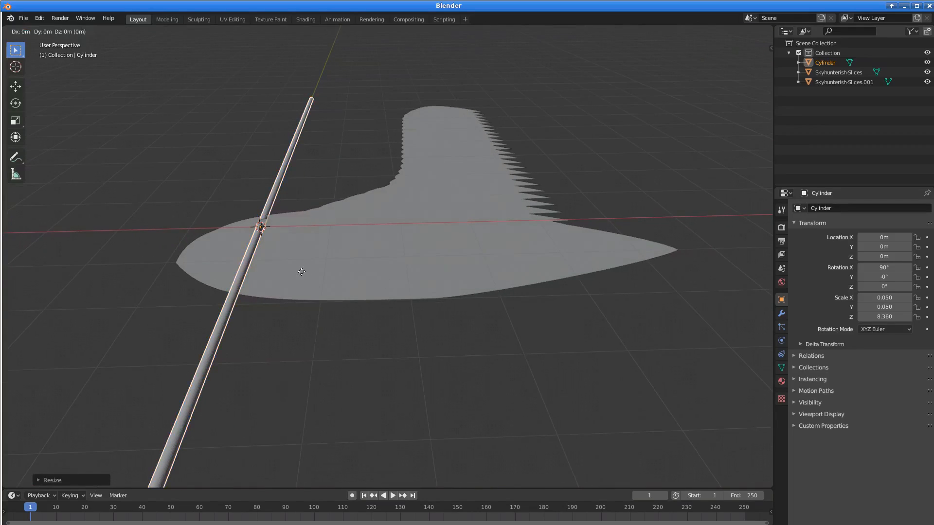
pyautogui.press('x')
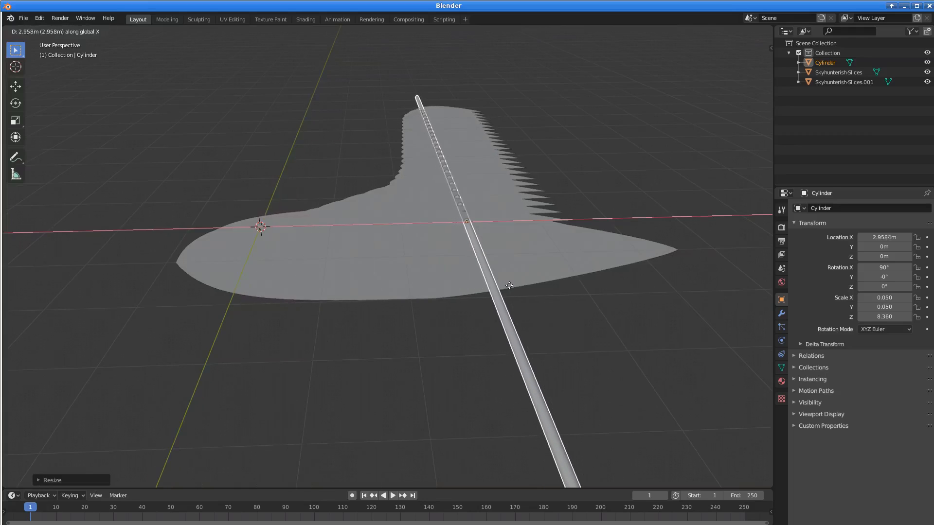
pyautogui.click(518, 282)
# - Inspect where the rod crosses the wing slices and lower it about 0.079 m along the global Z axis
pyautogui.moveTo(518, 281); pyautogui.dragTo(482, 199, button='middle')
pyautogui.scroll(5, 479, 205)
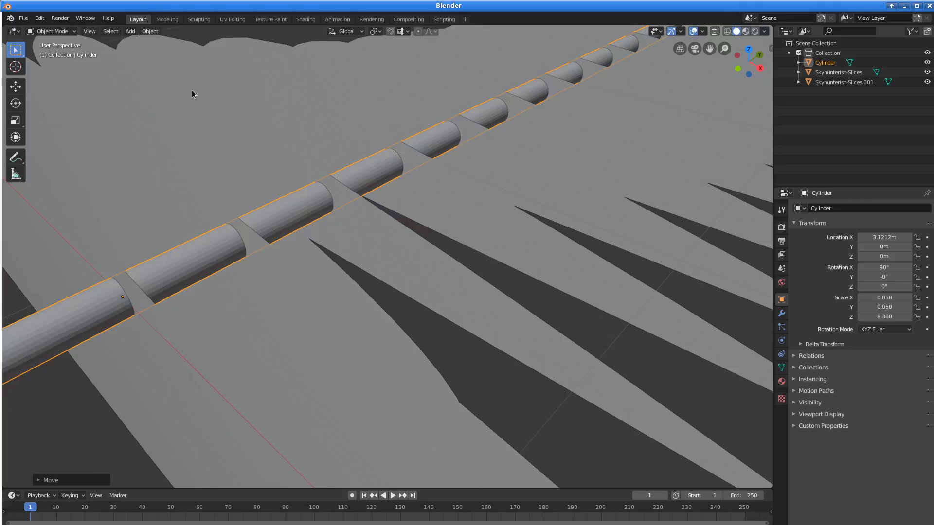
pyautogui.moveTo(228, 124); pyautogui.dragTo(250, 140, button='middle')
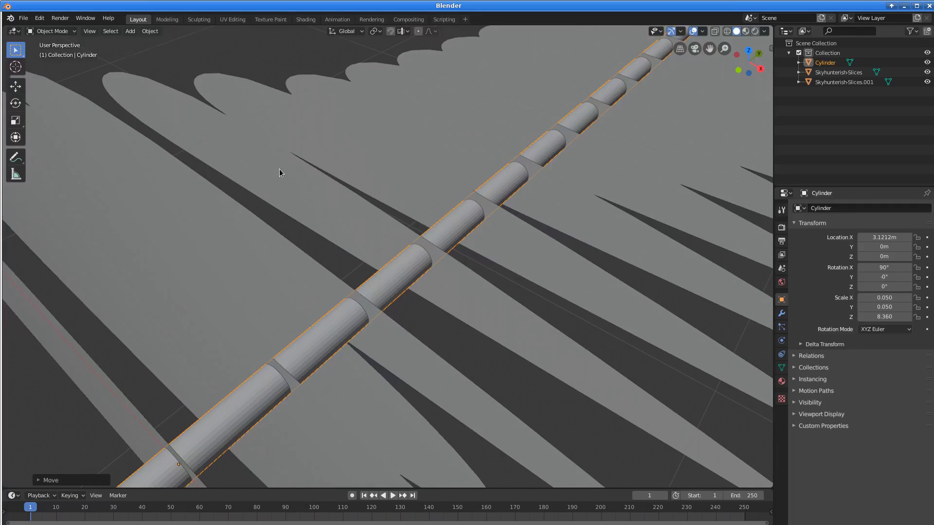
pyautogui.scroll(-2, 278, 167)
pyautogui.moveTo(278, 170); pyautogui.dragTo(388, 254, button='middle')
pyautogui.scroll(-4, 383, 255)
pyautogui.scroll(3, 514, 227)
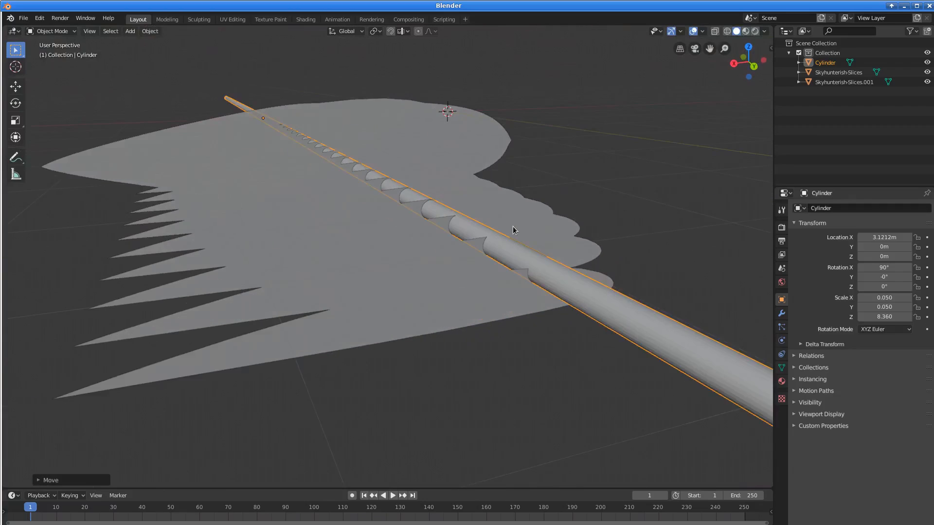
pyautogui.press('g')
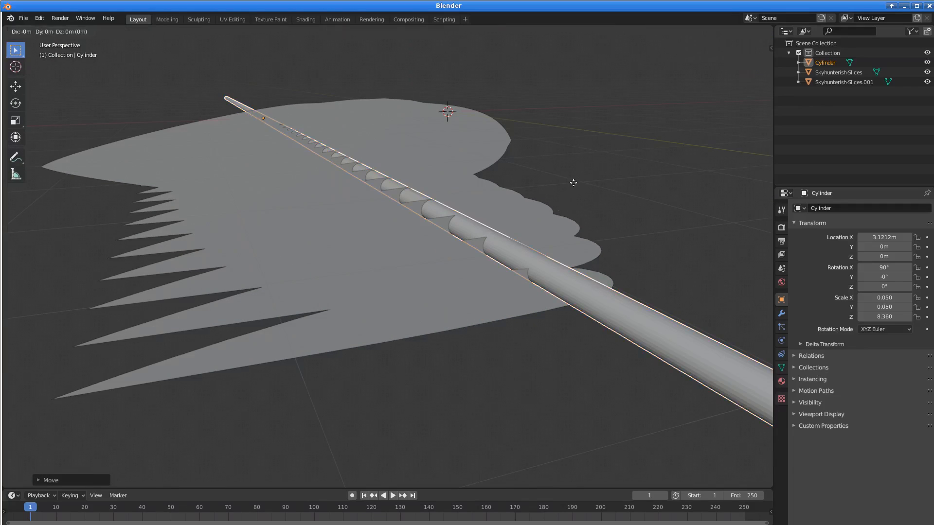
pyautogui.press('z')
pyautogui.click(571, 188)
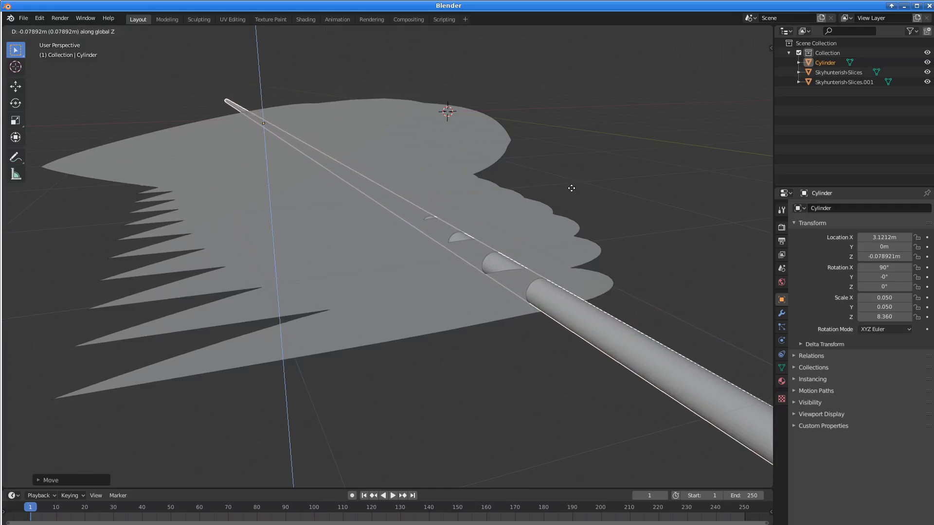
pyautogui.moveTo(566, 265)
pyautogui.mouseDown(button='middle')
pyautogui.moveTo(557, 258)
pyautogui.moveTo(562, 267)
pyautogui.mouseUp(button='middle')
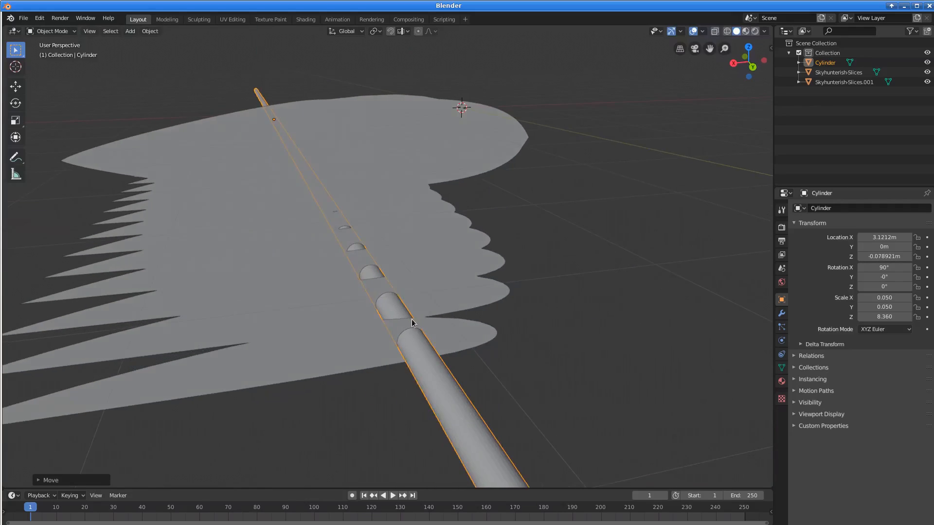
# - Examine from several angles how the rod passes through the wing and fuselage slices
pyautogui.moveTo(416, 325); pyautogui.dragTo(375, 216, button='middle')
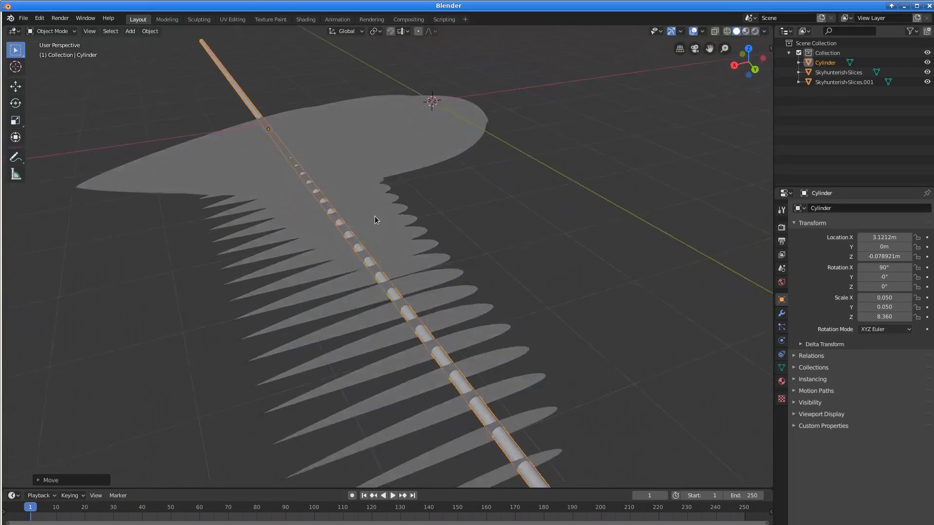
pyautogui.scroll(-6, 363, 222)
pyautogui.moveTo(297, 230); pyautogui.dragTo(526, 210, button='middle')
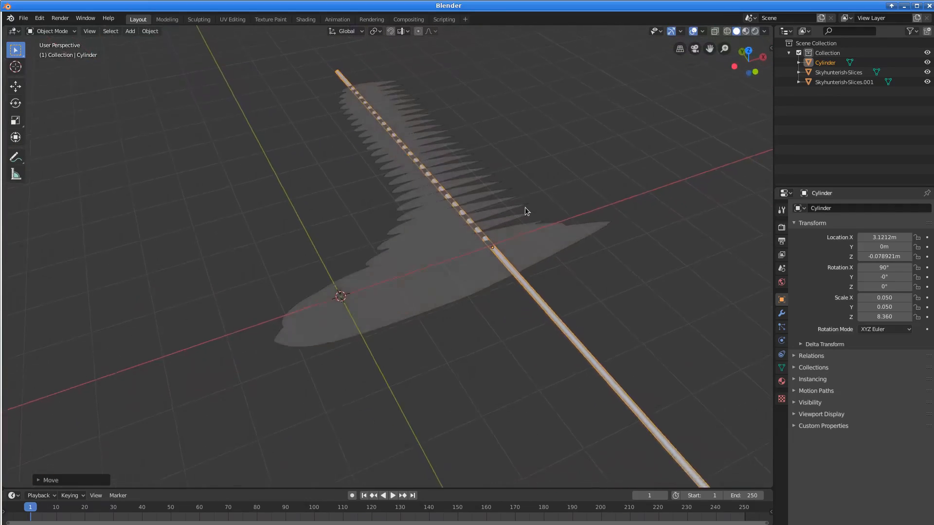
pyautogui.scroll(-4, 525, 208)
pyautogui.moveTo(441, 184); pyautogui.dragTo(435, 163, button='middle')
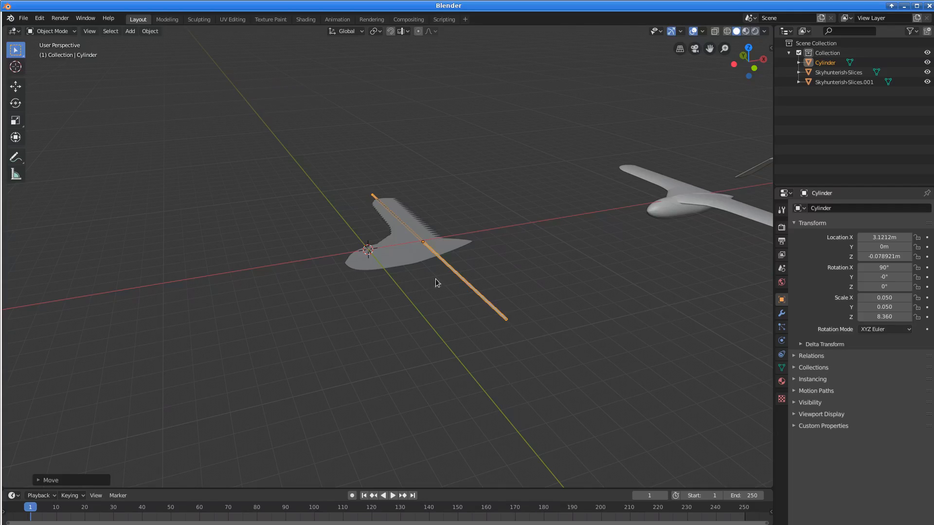
pyautogui.scroll(1, 399, 240)
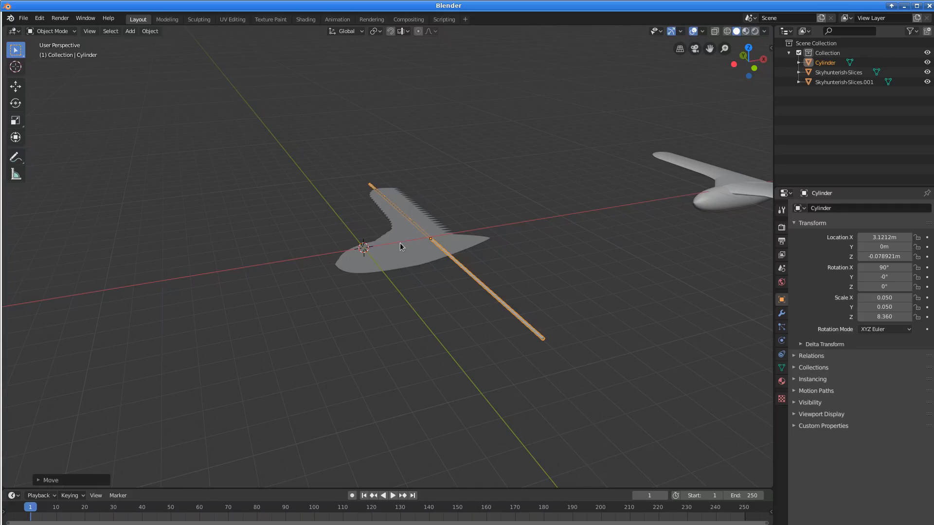
# - Check the rod's placement against the slices in the orthographic top, front and side views
pyautogui.press('KP_5')
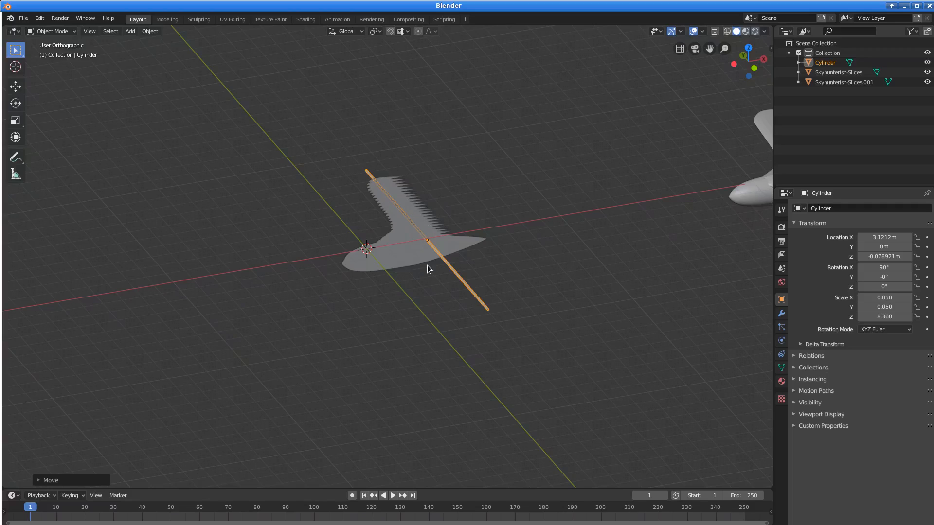
pyautogui.press('KP_7')
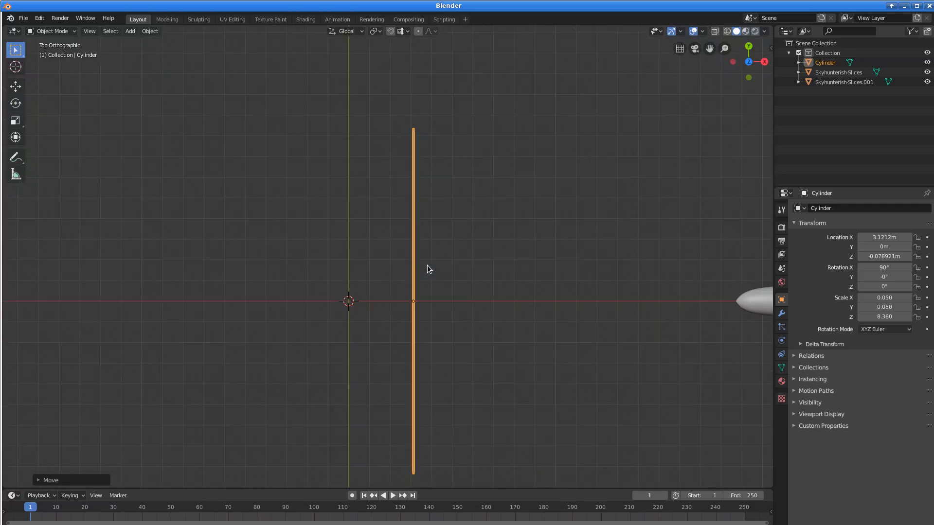
pyautogui.press('KP_1')
pyautogui.press('KP_7')
pyautogui.press('KP_1')
pyautogui.press('KP_3')
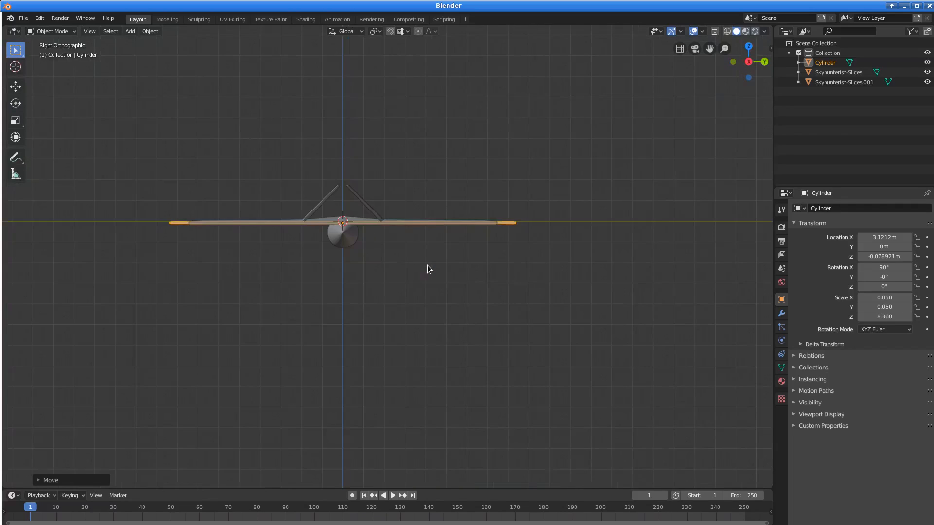
pyautogui.press('KP_1')
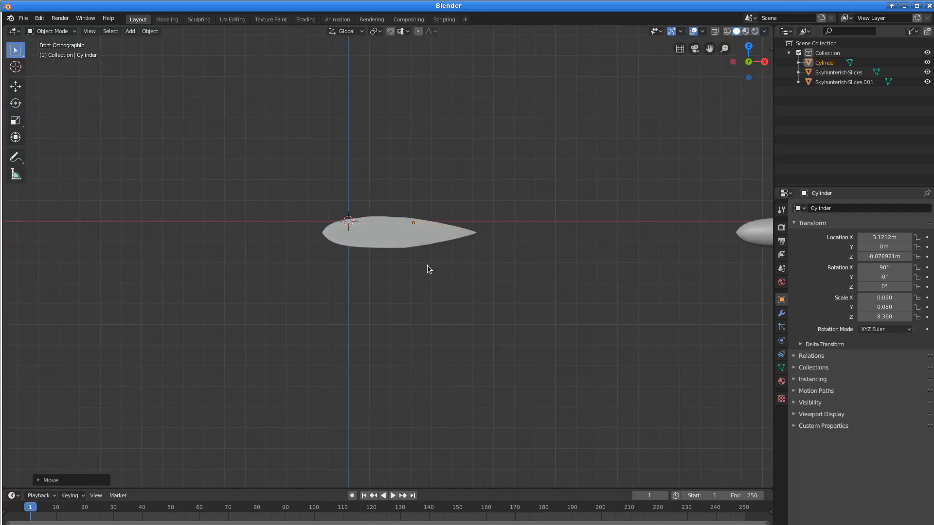
pyautogui.press('KP_7')
pyautogui.press('KP_1')
pyautogui.press('KP_3')
pyautogui.press('KP_1')
# - Examine in front wireframe view where the rod's cross-section sits within the slice outlines, then return to solid shading
pyautogui.scroll(7, 401, 217)
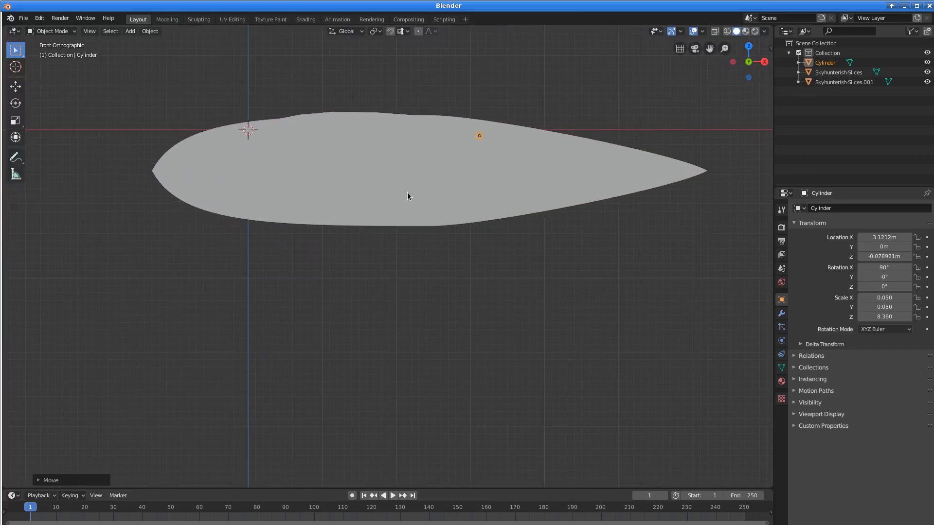
pyautogui.keyDown('shift'); pyautogui.moveTo(422, 168); pyautogui.dragTo(408, 242, button='middle'); pyautogui.keyUp('shift')
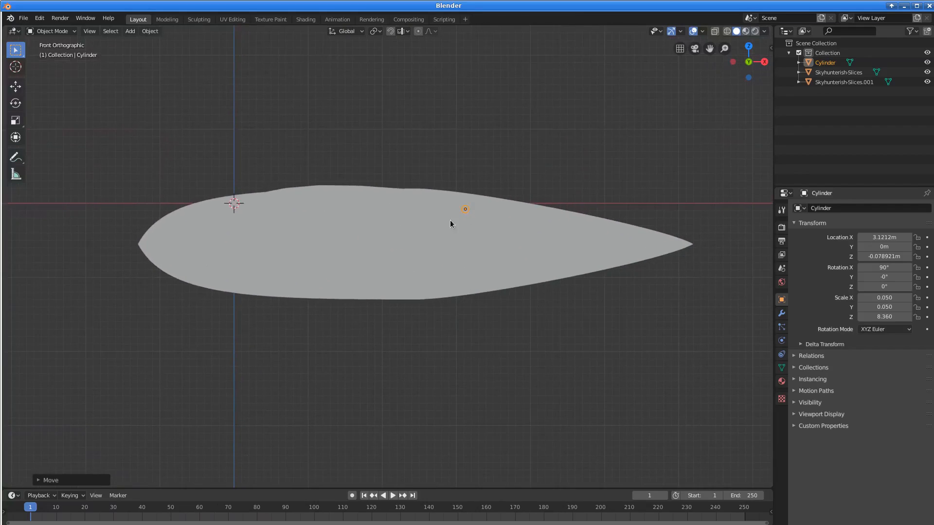
pyautogui.hotkey('shift', 'z')
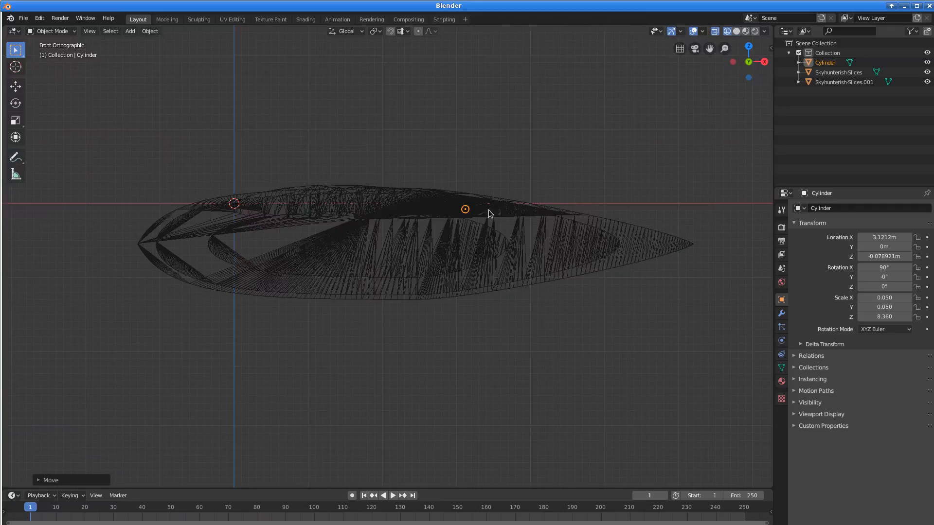
pyautogui.scroll(5, 477, 204)
pyautogui.keyDown('shift'); pyautogui.moveTo(567, 191); pyautogui.dragTo(425, 317, button='middle'); pyautogui.keyUp('shift')
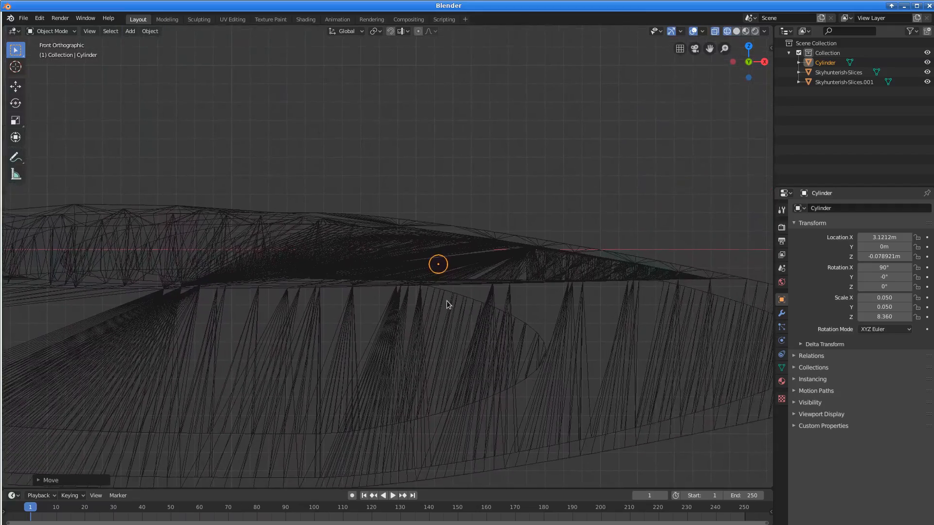
pyautogui.scroll(4, 441, 252)
pyautogui.scroll(4, 466, 264)
pyautogui.keyDown('shift'); pyautogui.moveTo(568, 298); pyautogui.dragTo(380, 284, button='middle'); pyautogui.keyUp('shift')
pyautogui.scroll(1, 416, 268)
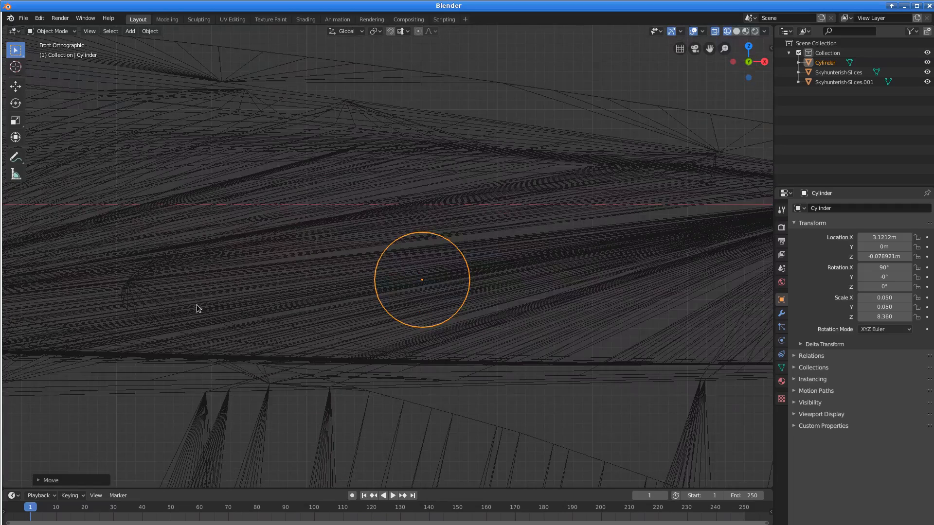
pyautogui.press('l')
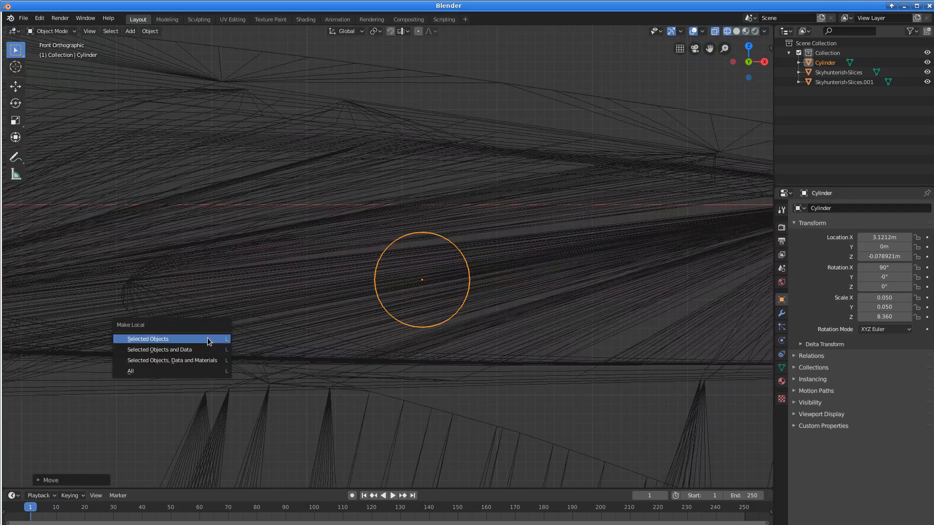
pyautogui.press('Escape')
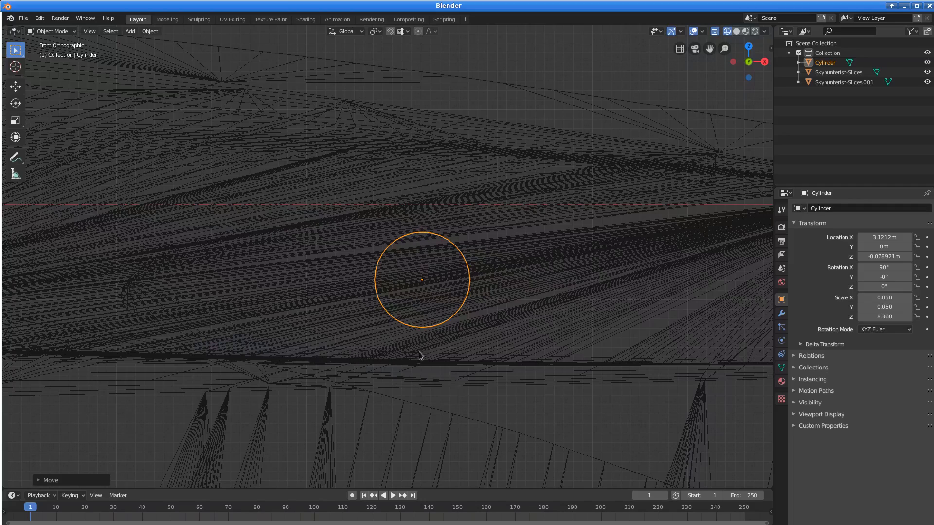
pyautogui.moveTo(448, 349)
pyautogui.mouseDown(button='middle')
pyautogui.moveTo(382, 352)
pyautogui.moveTo(354, 281)
pyautogui.moveTo(387, 317)
pyautogui.moveTo(382, 308)
pyautogui.moveTo(513, 298)
pyautogui.mouseUp(button='middle')
pyautogui.hotkey('shift', 'z')
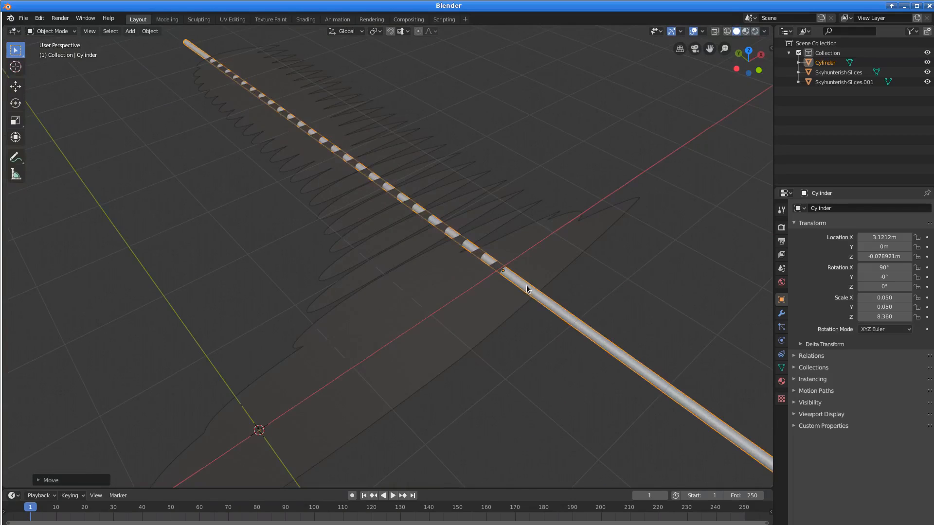
# - In Edit Mode, duplicate the rod's mesh and move the copy about -2.76 m along the global X axis
pyautogui.press('Tab')
pyautogui.scroll(-5, 526, 284)
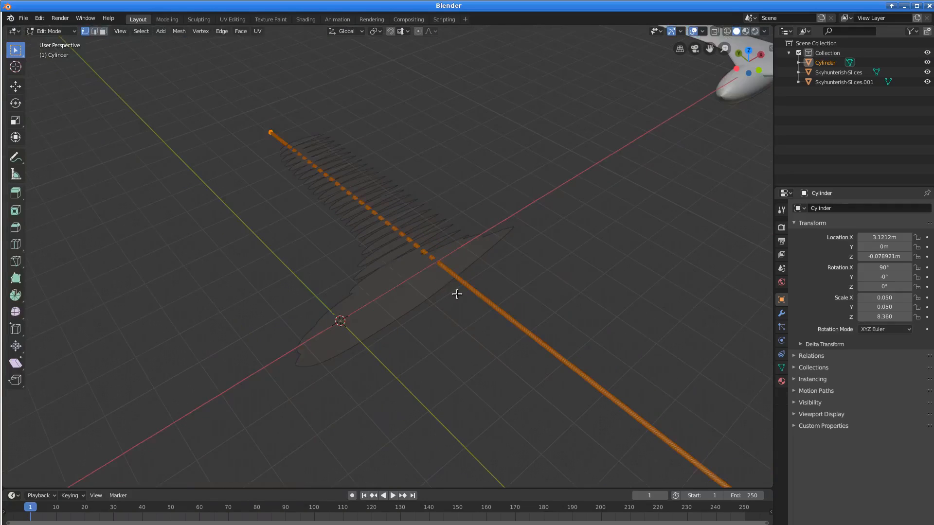
pyautogui.moveTo(459, 299); pyautogui.dragTo(428, 307, button='middle')
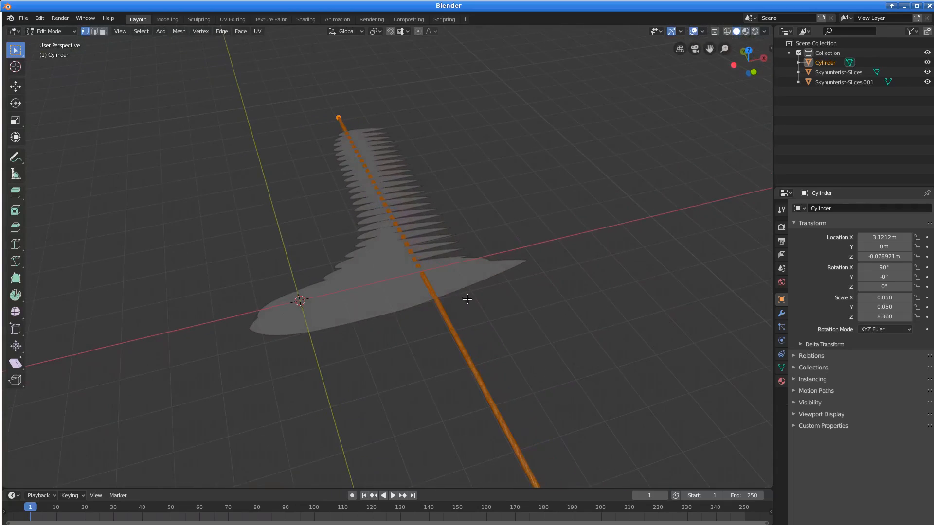
pyautogui.press('g')
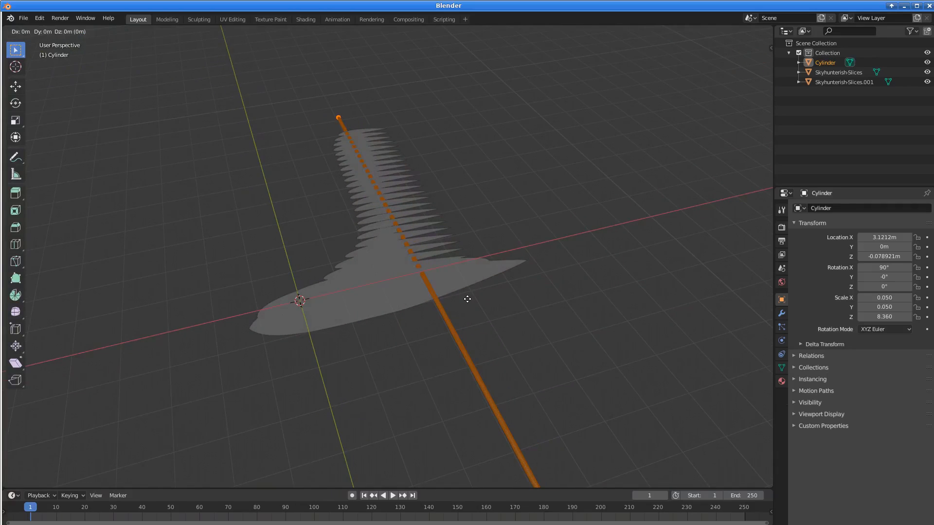
pyautogui.press('x')
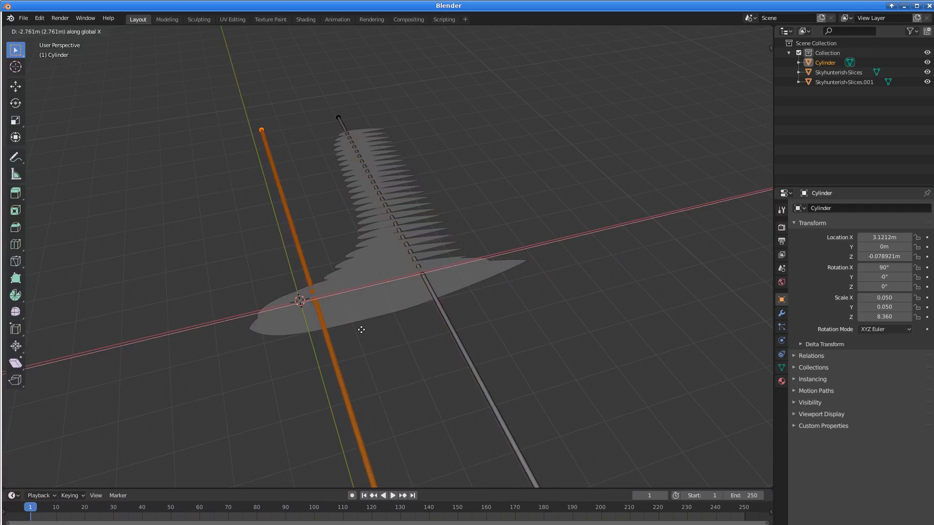
pyautogui.click(357, 330)
pyautogui.moveTo(309, 334); pyautogui.dragTo(431, 334, button='middle')
pyautogui.scroll(4, 474, 332)
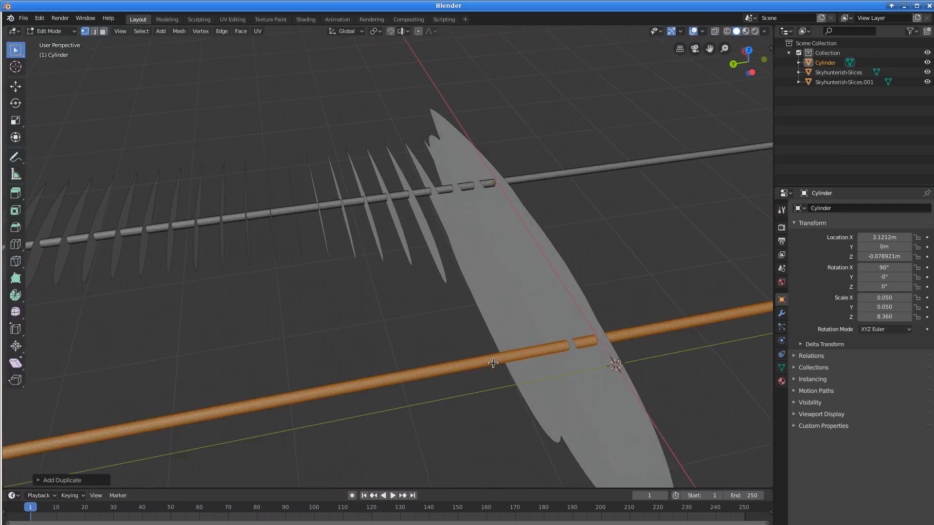
pyautogui.moveTo(495, 363); pyautogui.dragTo(401, 346, button='middle')
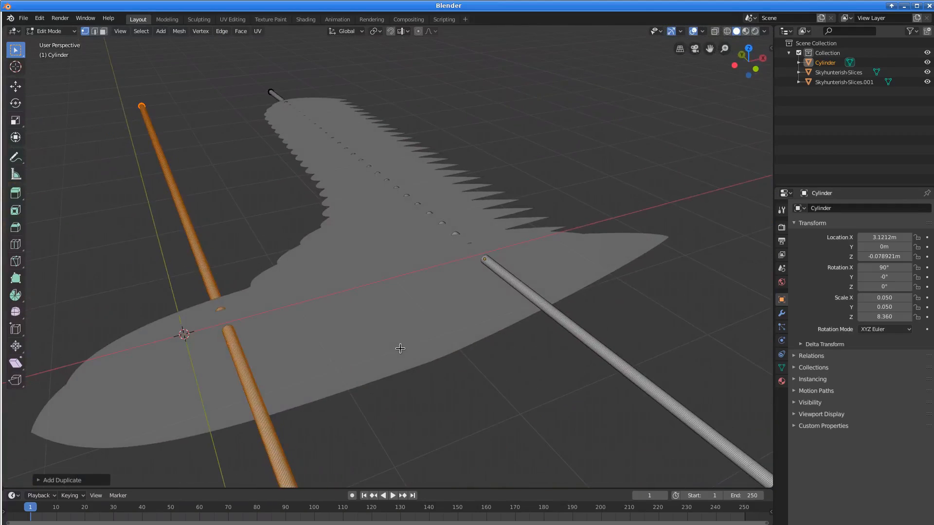
# - In front wireframe view, move the copied rod about -0.26 m in X and -0.47 m in Z, into the nose area of the fuselage slices
pyautogui.press('KP_1')
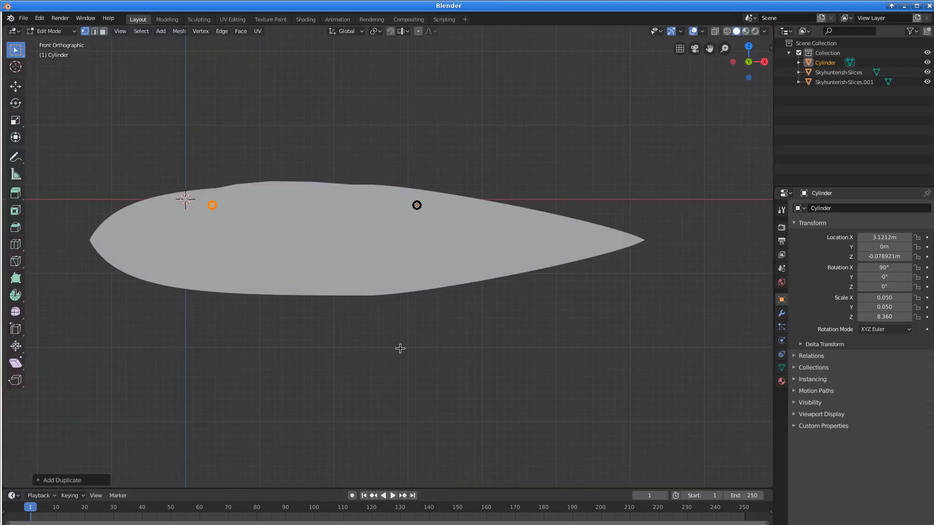
pyautogui.scroll(3, 174, 211)
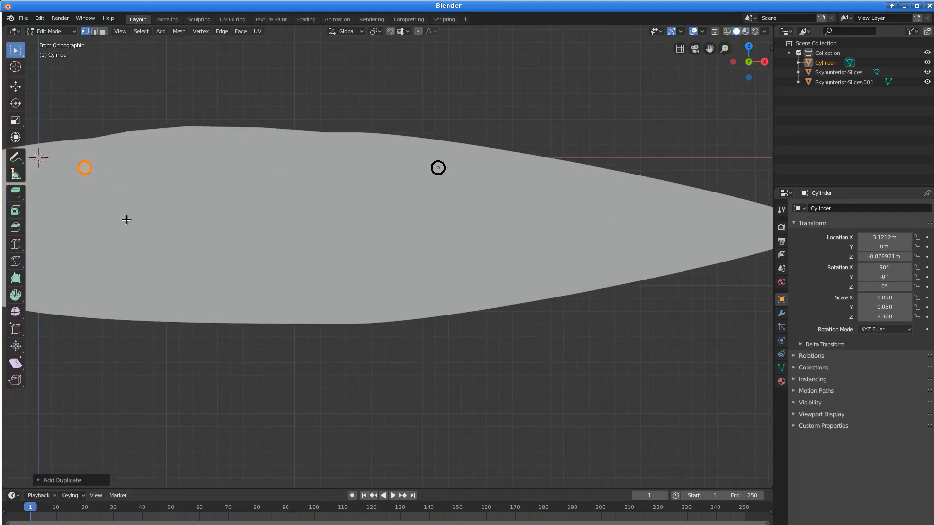
pyautogui.keyDown('shift'); pyautogui.moveTo(127, 219); pyautogui.dragTo(428, 261, button='middle'); pyautogui.keyUp('shift')
pyautogui.hotkey('shift', 'z')
pyautogui.scroll(4, 385, 261)
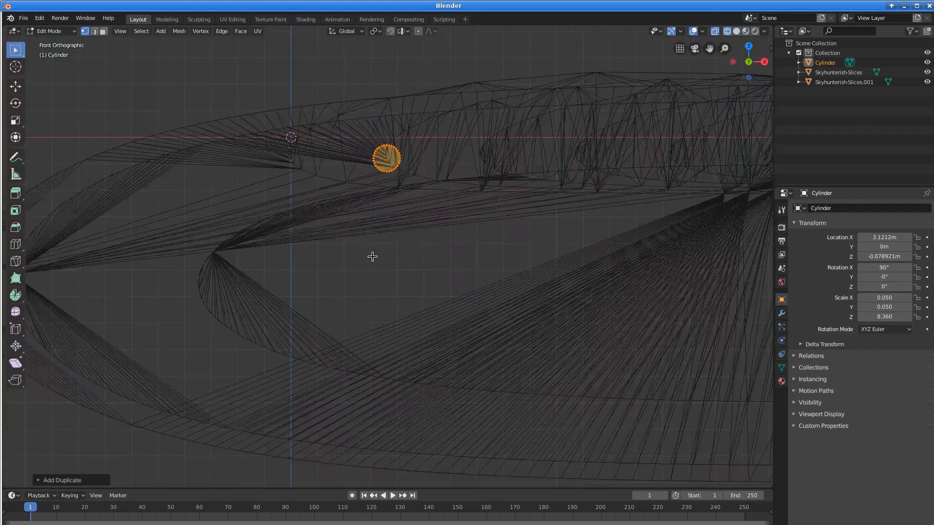
pyautogui.scroll(-2, 369, 238)
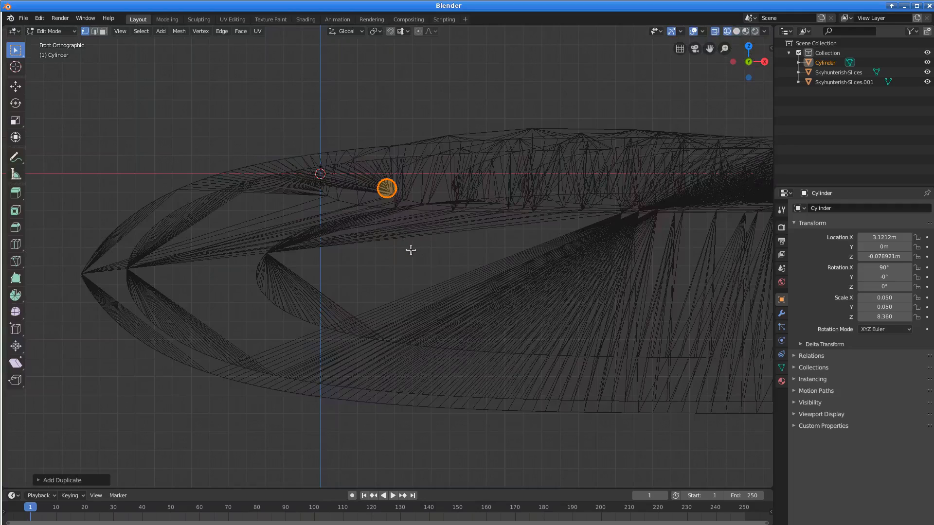
pyautogui.press('g')
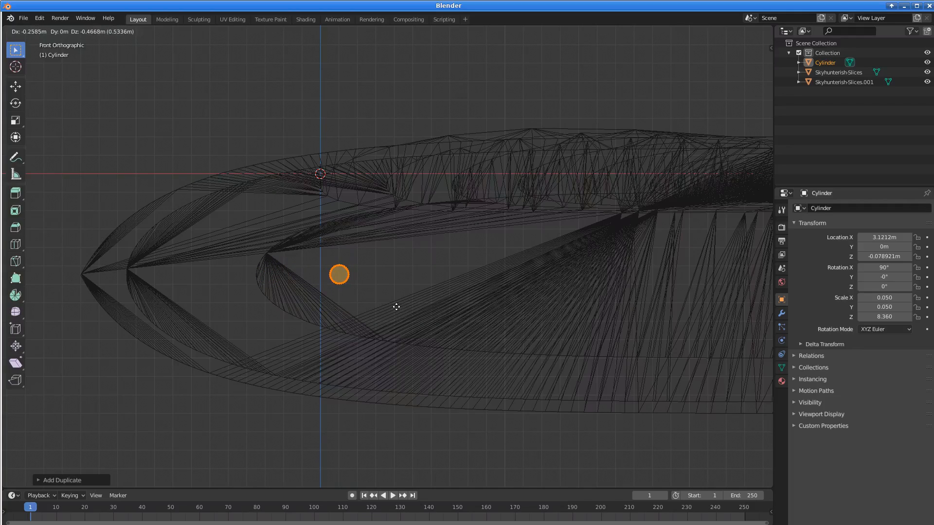
pyautogui.click(396, 309)
pyautogui.moveTo(410, 310); pyautogui.dragTo(487, 285, button='middle')
pyautogui.moveTo(448, 210); pyautogui.dragTo(479, 295, button='middle')
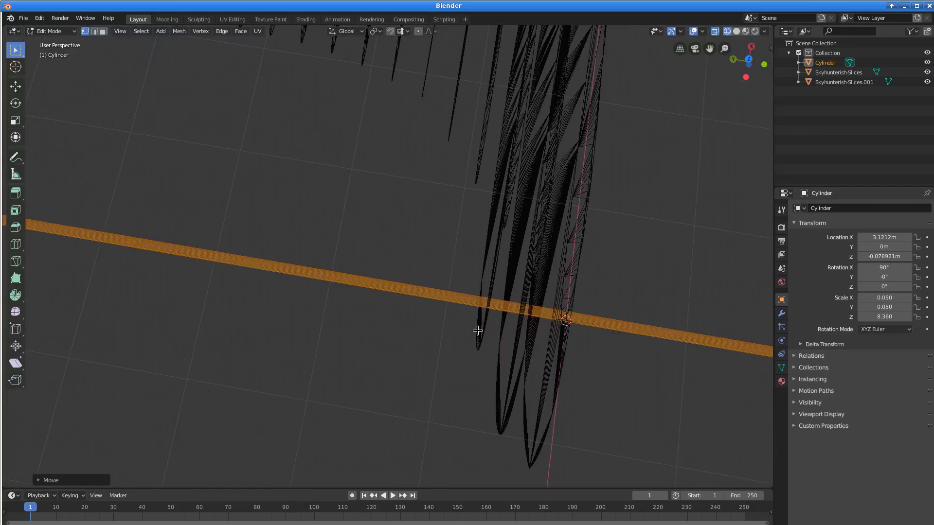
pyautogui.moveTo(475, 330); pyautogui.dragTo(380, 291, button='middle')
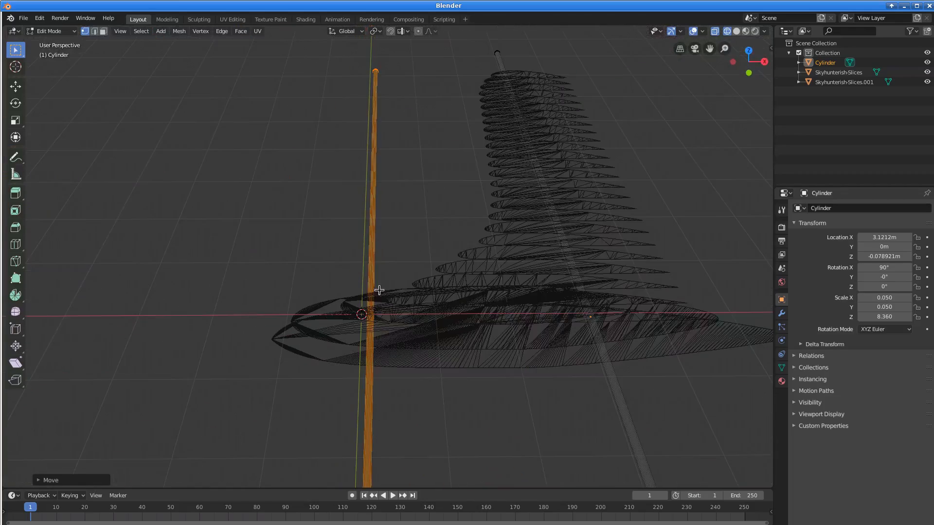
pyautogui.moveTo(492, 299); pyautogui.dragTo(461, 299, button='middle')
# - In front view, duplicate the rod running through the wing slices and move the copy about 0.78 m in X and -0.016 m in Z
pyautogui.click(466, 303)
pyautogui.scroll(-5, 460, 295)
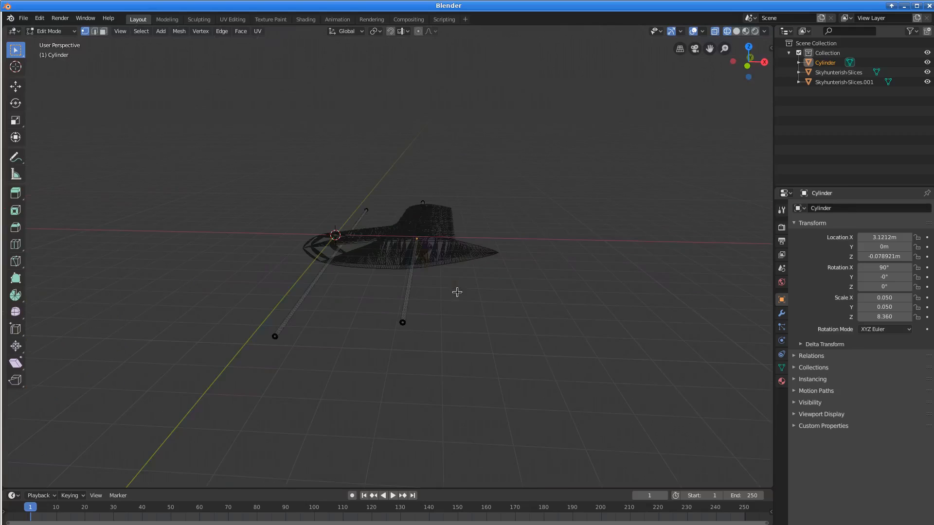
pyautogui.scroll(4, 407, 333)
pyautogui.scroll(-2, 442, 367)
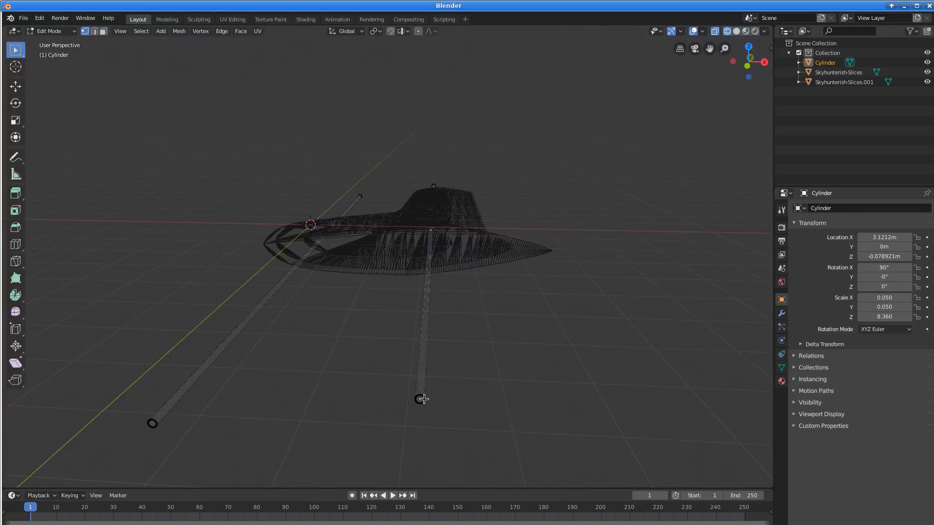
pyautogui.hotkey('ctrl', 'l')
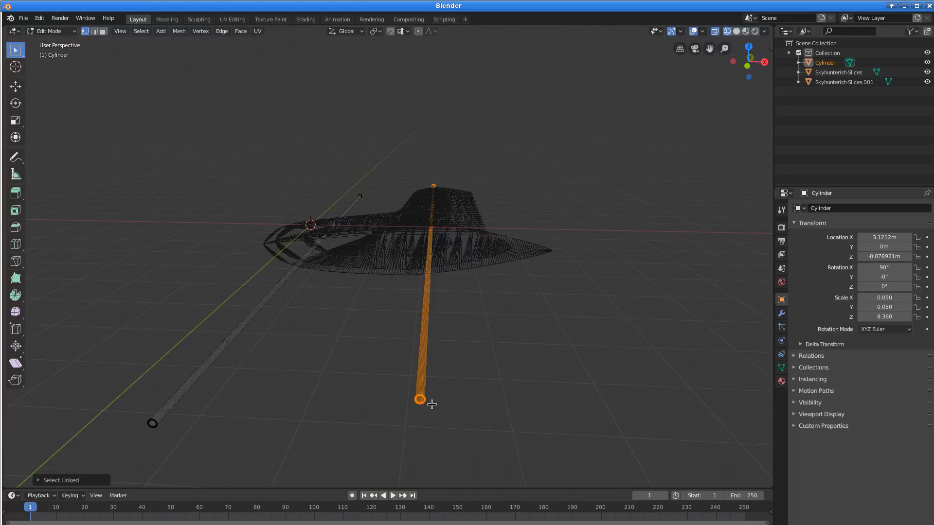
pyautogui.press('KP_1')
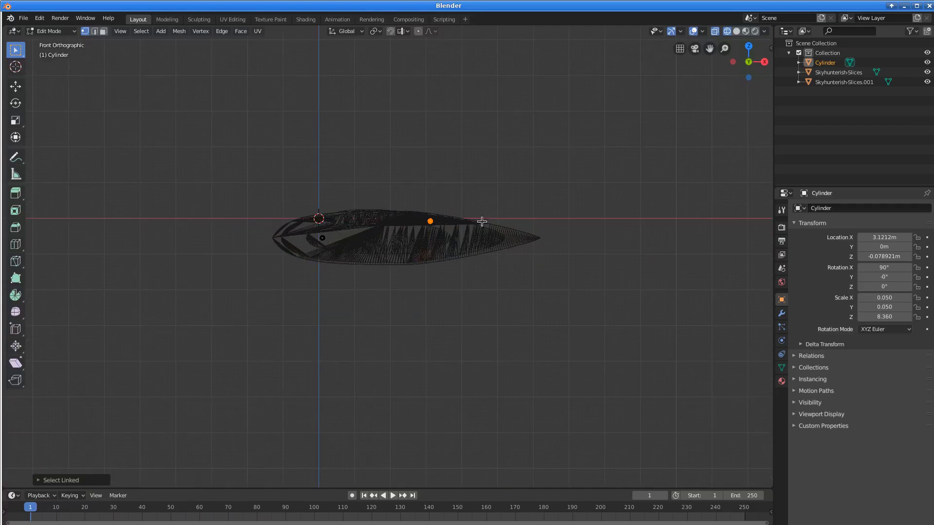
pyautogui.scroll(6, 468, 221)
pyautogui.keyDown('shift'); pyautogui.moveTo(597, 182); pyautogui.dragTo(380, 309, button='middle'); pyautogui.keyUp('shift')
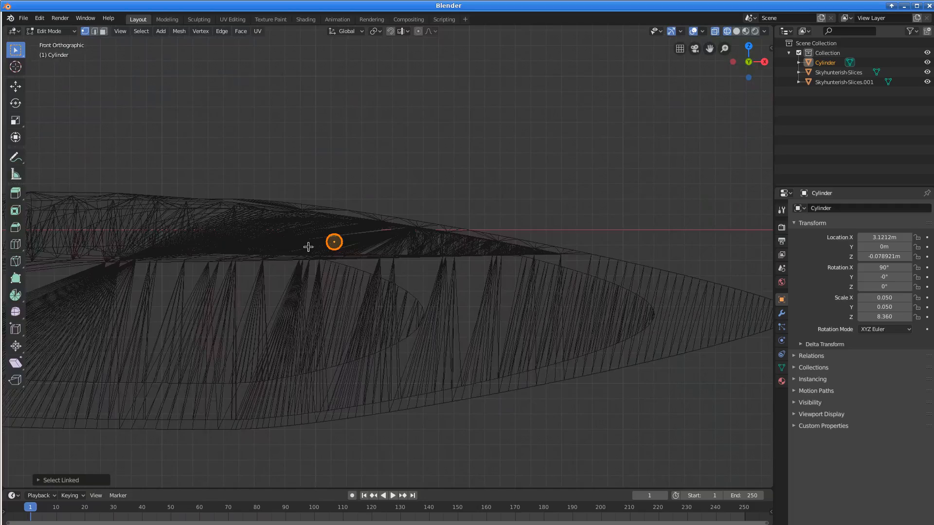
pyautogui.press('g')
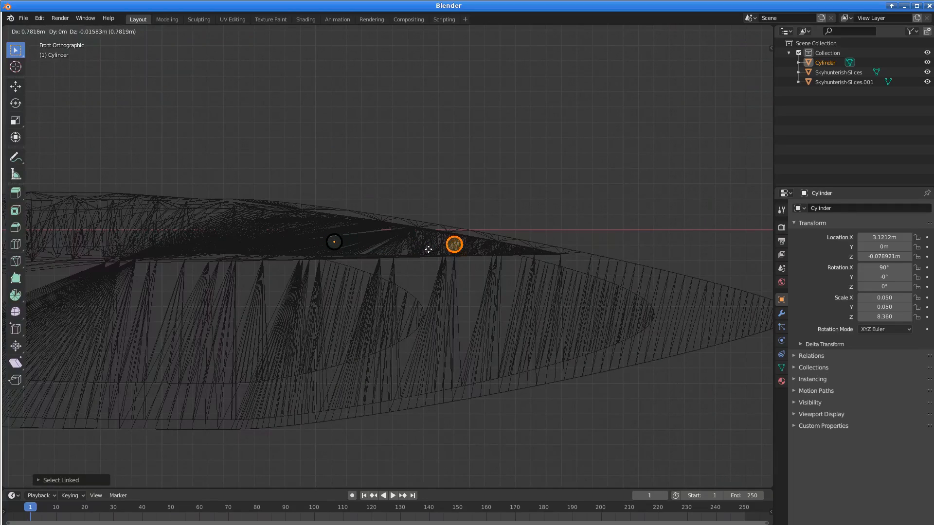
pyautogui.click(427, 249)
# - Thin the copied rod to fit the rear wing slices by scaling it down along global Z and to 0.5 along global X
pyautogui.scroll(6, 479, 247)
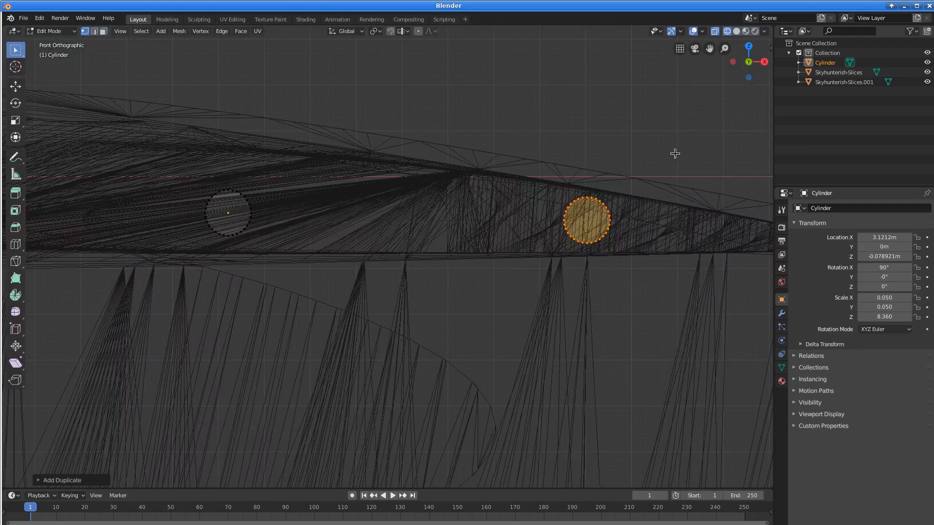
pyautogui.press('s')
pyautogui.press('z')
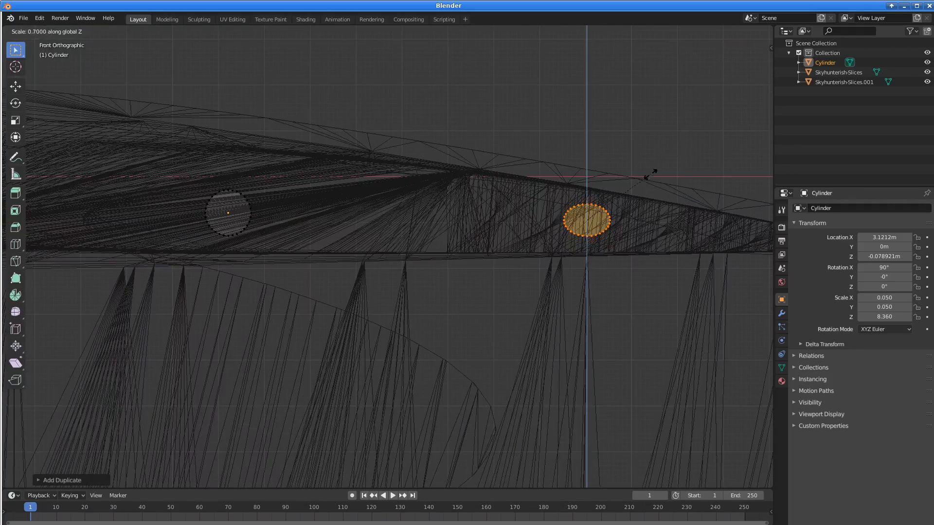
pyautogui.click(627, 188)
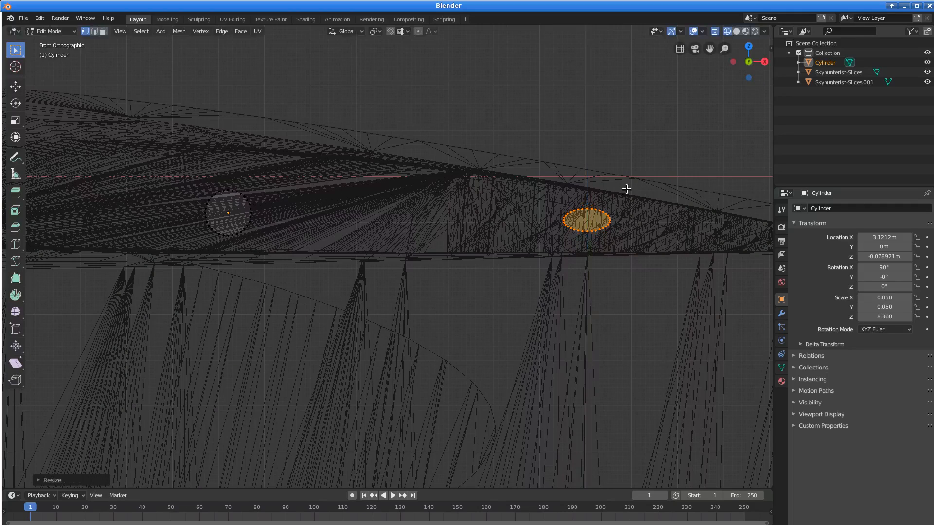
pyautogui.press('s')
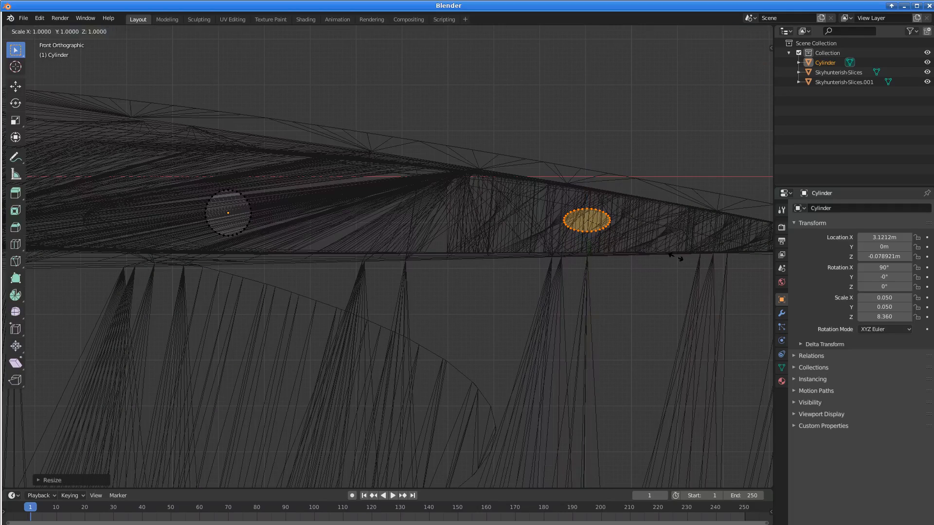
pyautogui.press('x')
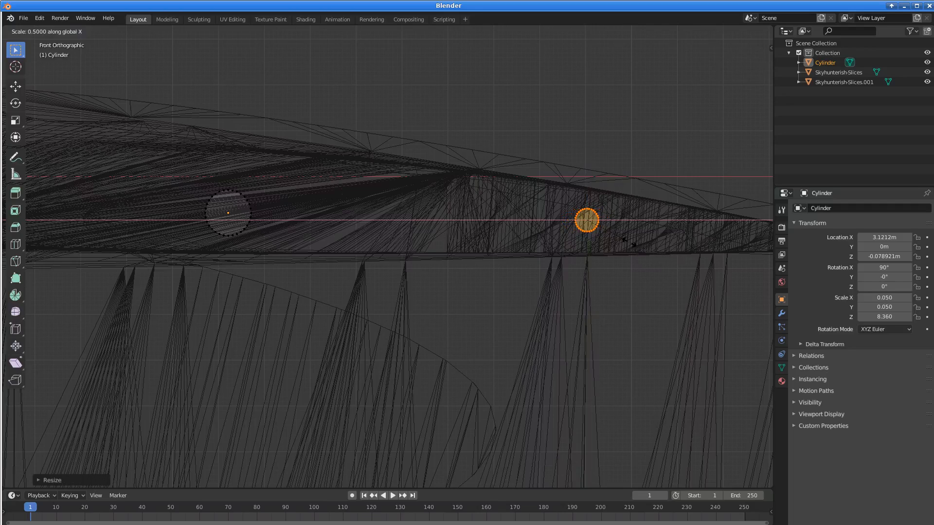
pyautogui.click(628, 242)
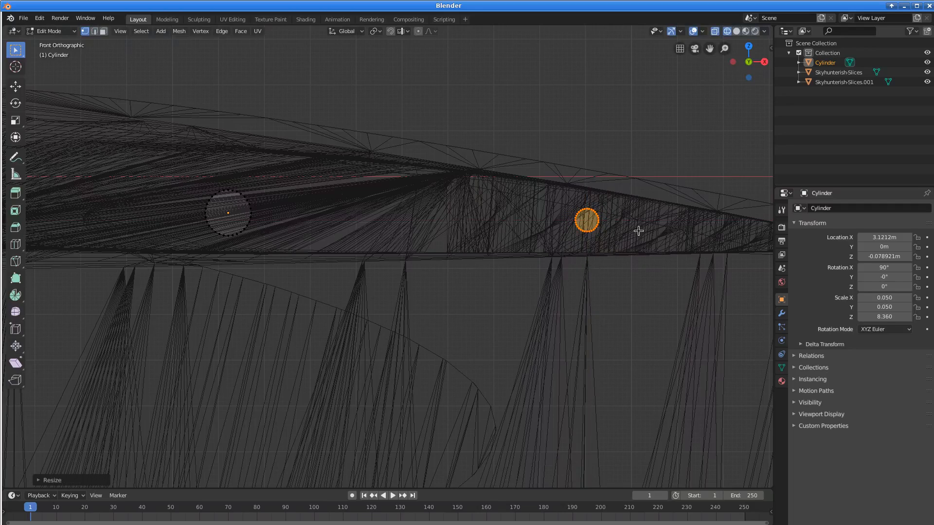
# - Check in solid shading how the thinner rod passes through the wing slices, and leave Edit Mode
pyautogui.hotkey('shift', 'z')
pyautogui.moveTo(626, 235); pyautogui.dragTo(396, 269, button='middle')
pyautogui.scroll(-8, 517, 287)
pyautogui.scroll(-2, 396, 269)
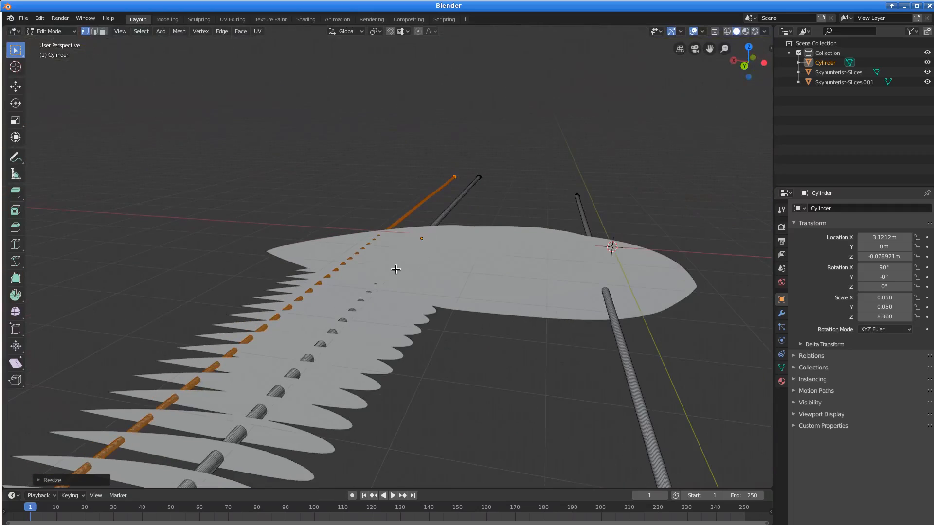
pyautogui.moveTo(238, 412); pyautogui.dragTo(267, 396, button='middle')
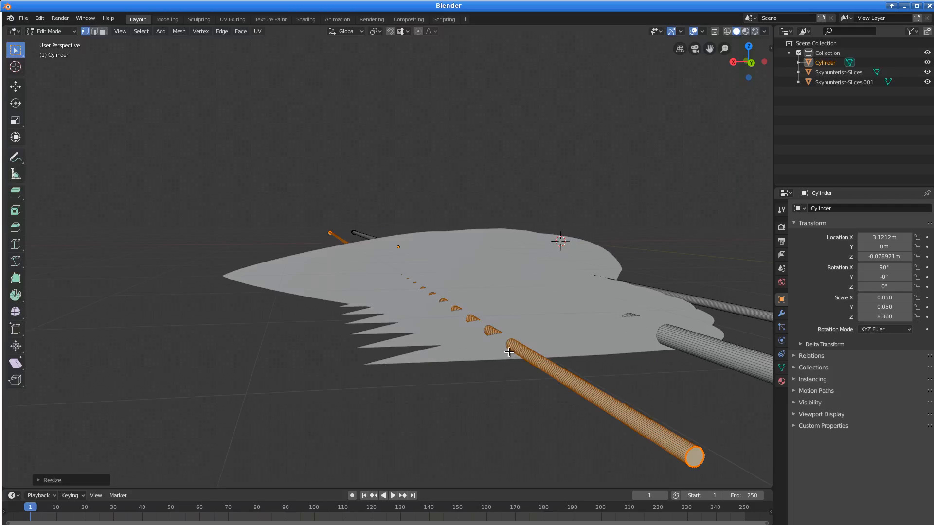
pyautogui.scroll(4, 505, 351)
pyautogui.scroll(-4, 510, 354)
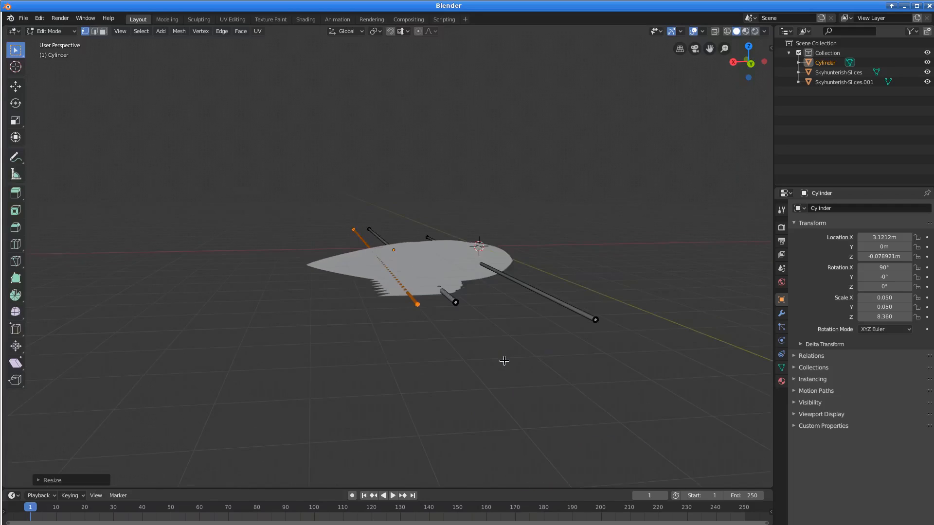
pyautogui.moveTo(461, 289); pyautogui.dragTo(466, 268, button='middle')
pyautogui.scroll(-3, 466, 269)
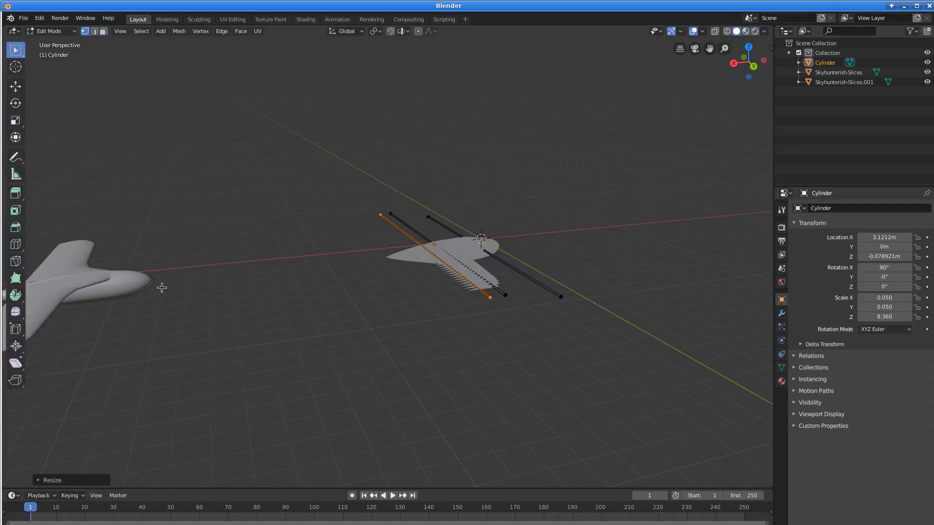
pyautogui.press('Tab')
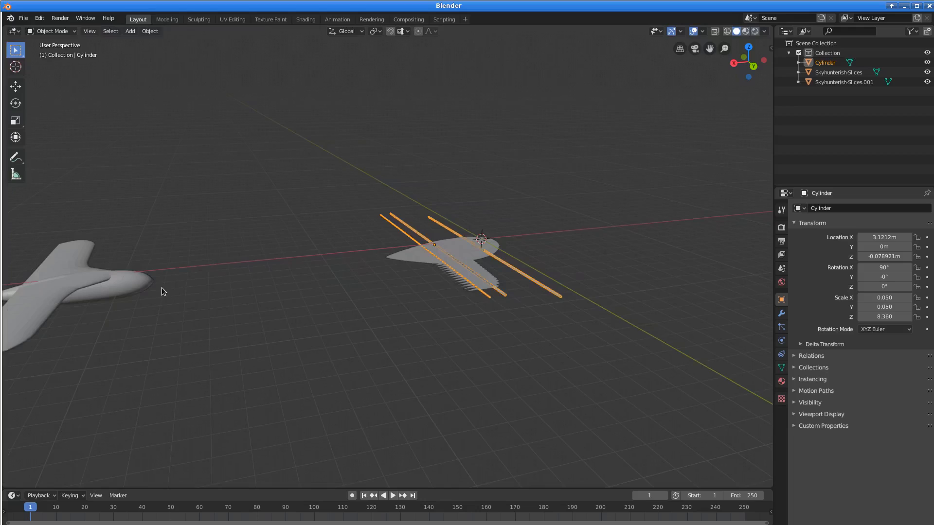
# - Move the Skyhunterish-Slices.001 skin -20 m along global X over the slices to compare it with the rods, and undo the move
pyautogui.click(120, 285)
pyautogui.press('g')
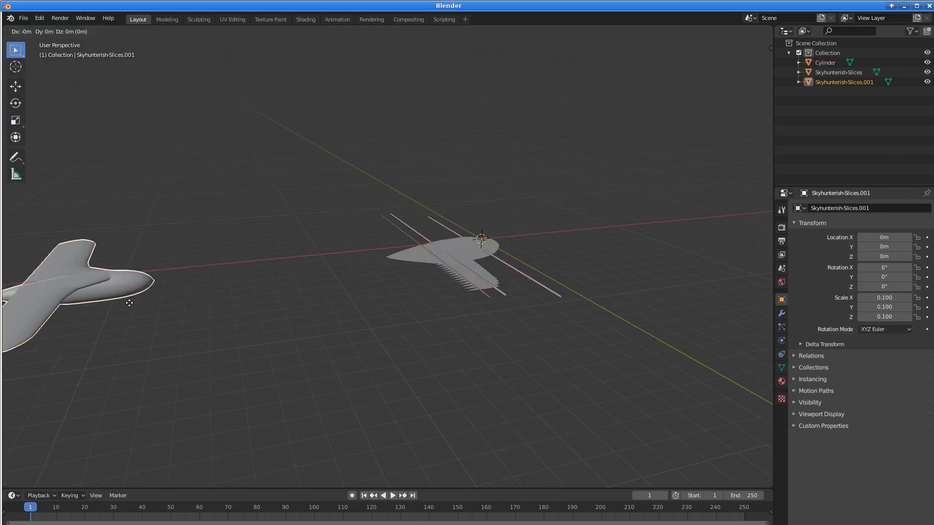
pyautogui.press('x')
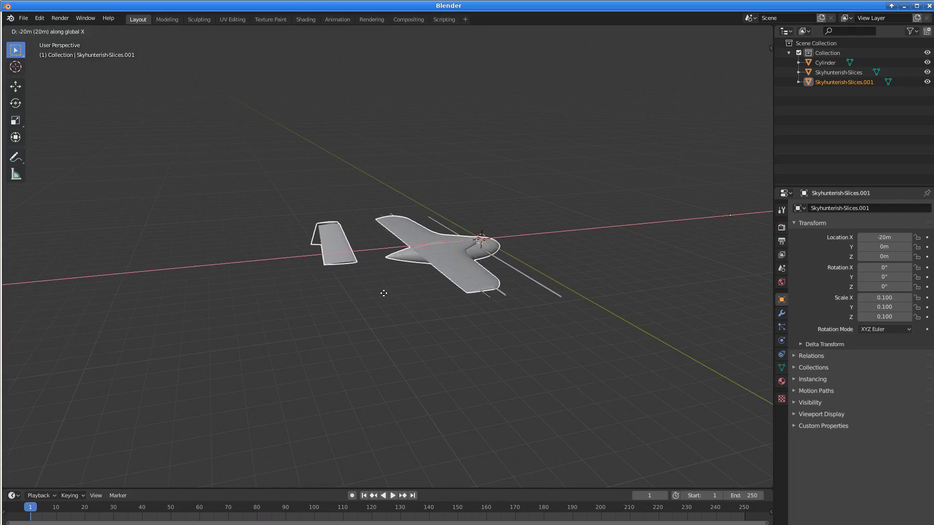
pyautogui.click(383, 294)
pyautogui.scroll(6, 506, 323)
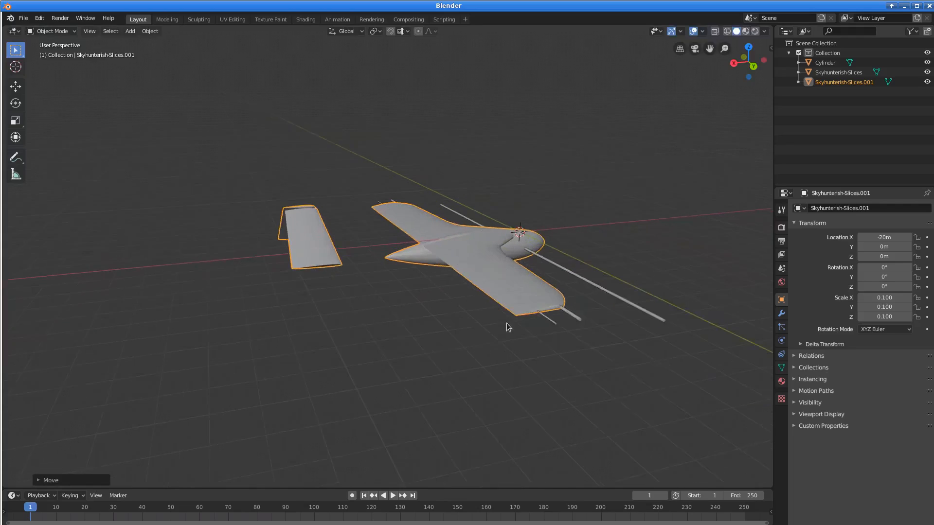
pyautogui.moveTo(517, 368); pyautogui.dragTo(381, 317, button='middle')
pyautogui.hotkey('ctrl', 'z')
pyautogui.scroll(-7, 381, 317)
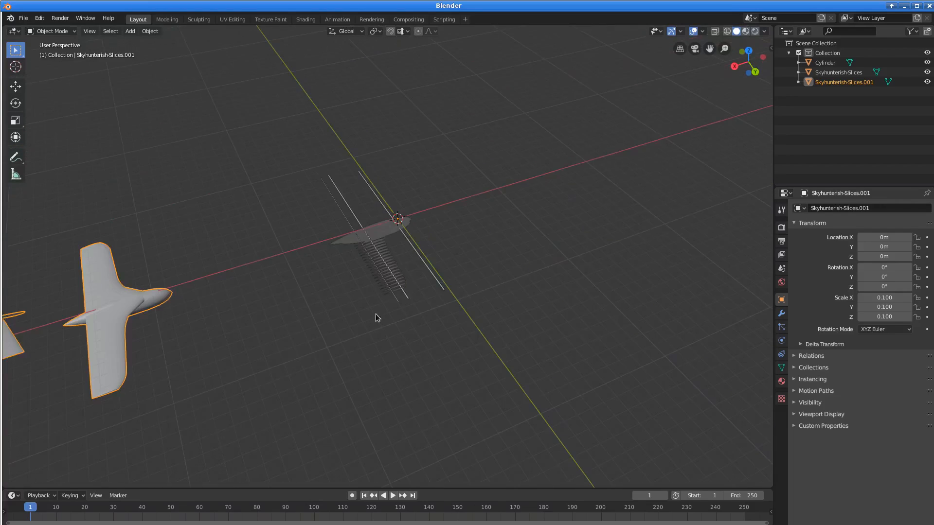
# - Examine where the three rods pass through the wing and fuselage slices from several angles
pyautogui.scroll(9, 376, 314)
pyautogui.scroll(-2, 390, 269)
pyautogui.moveTo(389, 274); pyautogui.dragTo(311, 277, button='middle')
pyautogui.keyDown('shift'); pyautogui.moveTo(372, 258); pyautogui.dragTo(389, 282, button='middle'); pyautogui.keyUp('shift')
pyautogui.scroll(3, 366, 242)
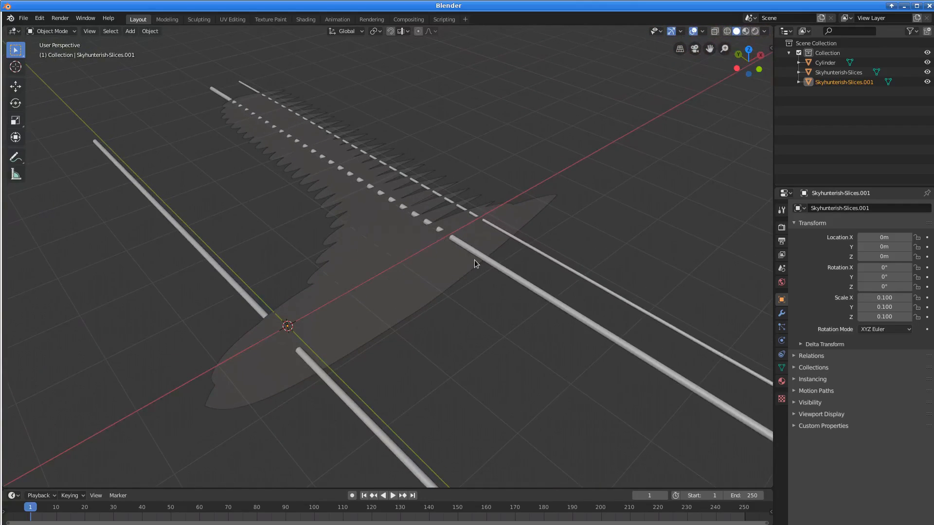
pyautogui.moveTo(475, 260); pyautogui.dragTo(370, 316, button='middle')
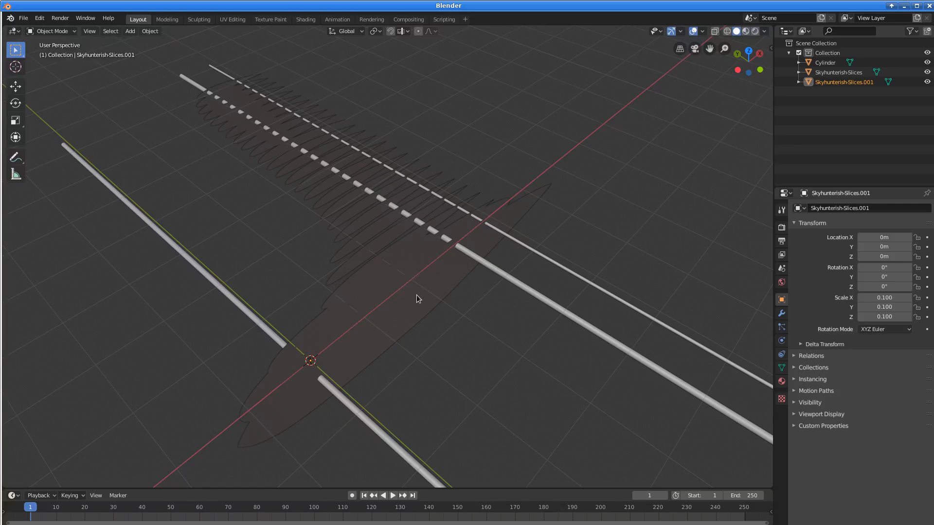
pyautogui.moveTo(416, 298); pyautogui.dragTo(464, 272, button='middle')
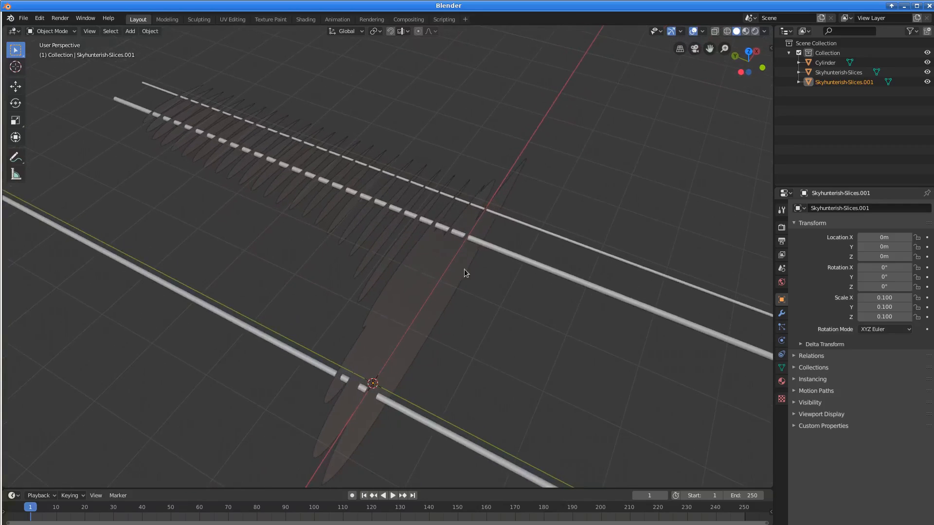
pyautogui.click(500, 253)
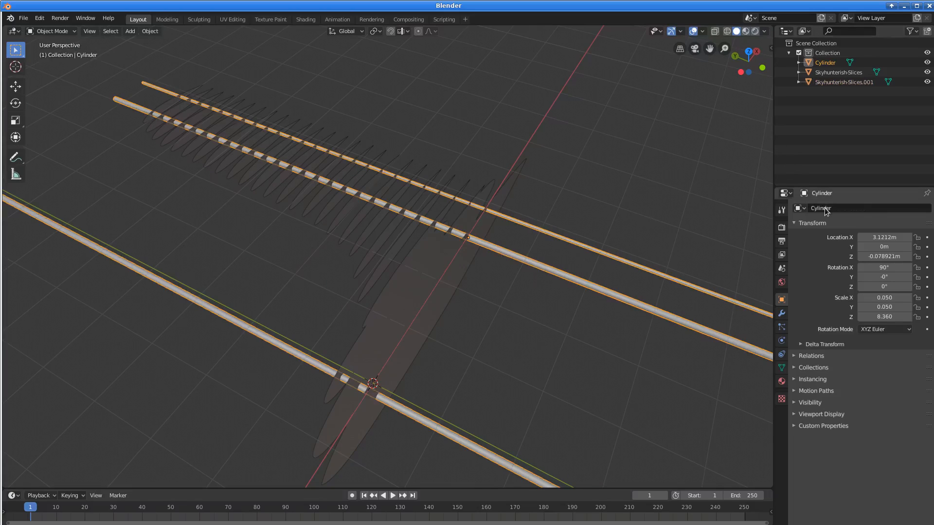
pyautogui.click(787, 194)
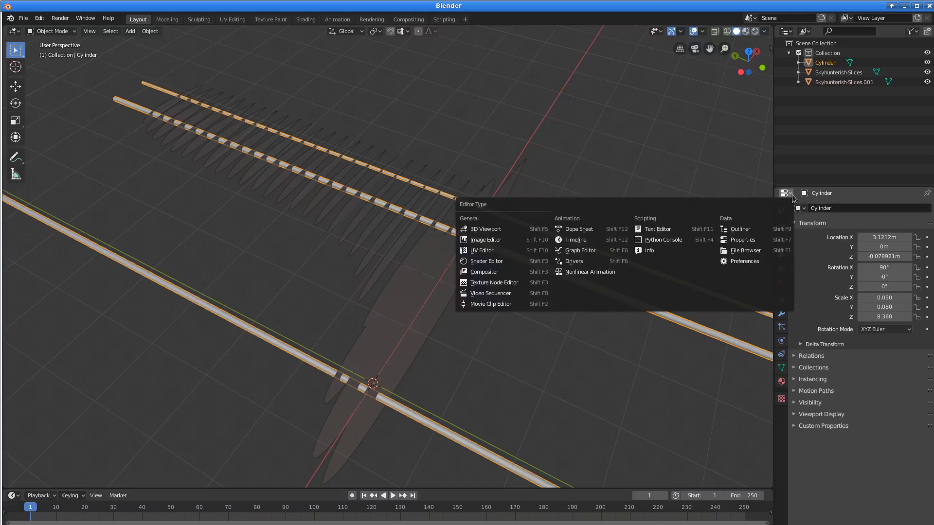
pyautogui.click(737, 242)
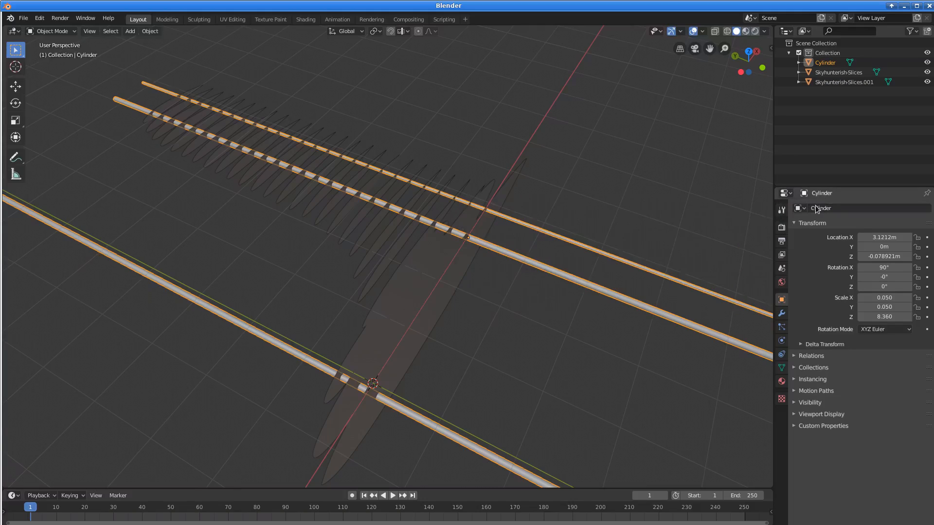
pyautogui.click(840, 209)
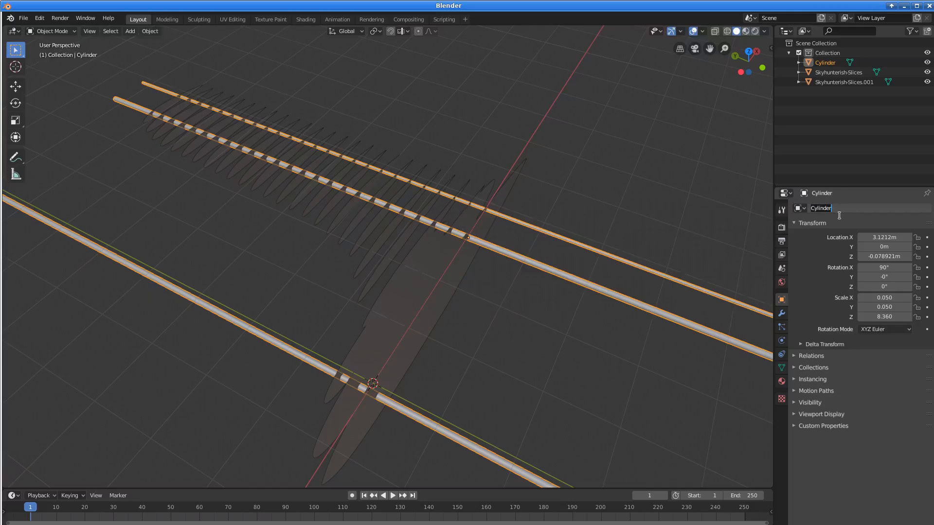
pyautogui.press('Return')
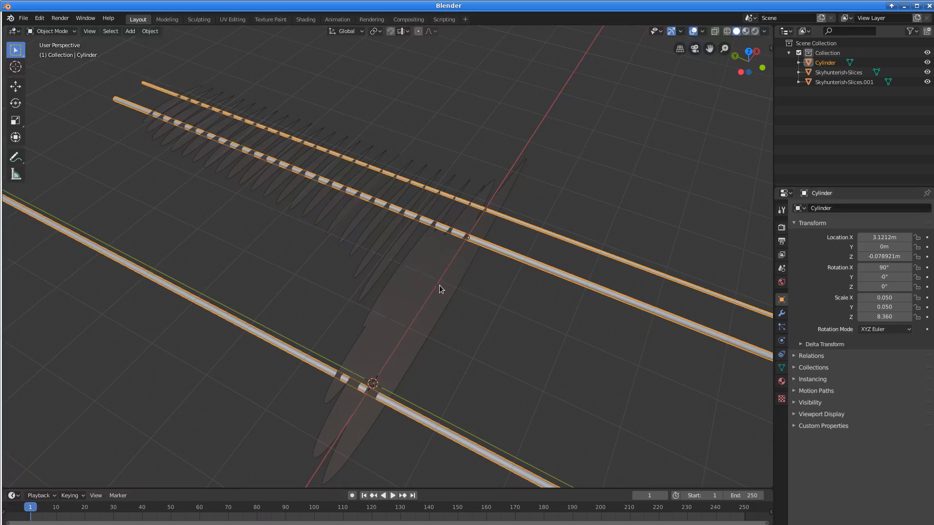
# - Cut spar holes in Skyhunterish-Slices by applying a Boolean modifier with the Difference operation and Cylinder as its object
pyautogui.moveTo(434, 292); pyautogui.dragTo(430, 286, button='middle')
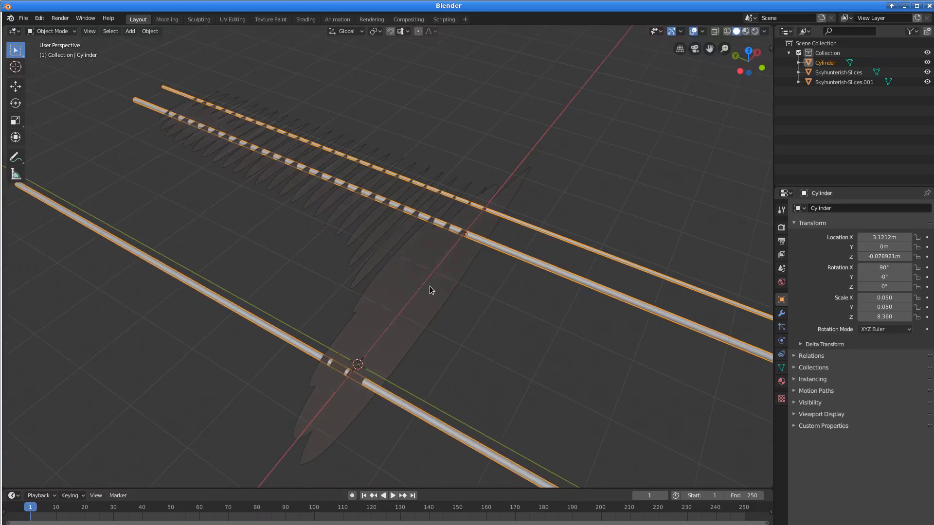
pyautogui.click(411, 263)
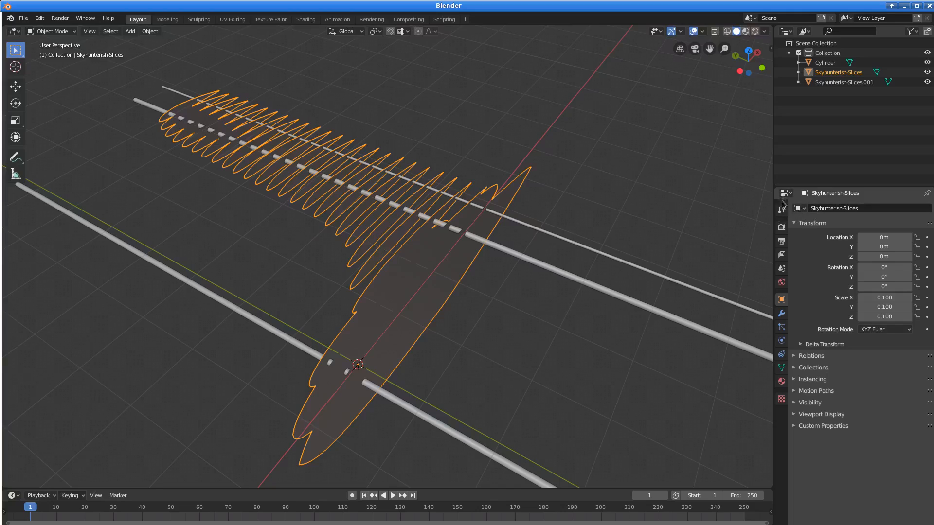
pyautogui.click(782, 315)
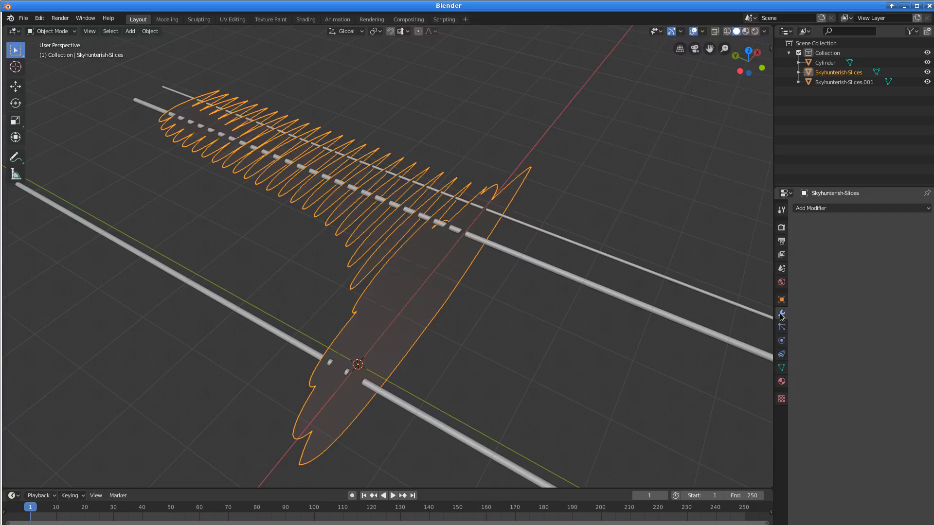
pyautogui.click(813, 209)
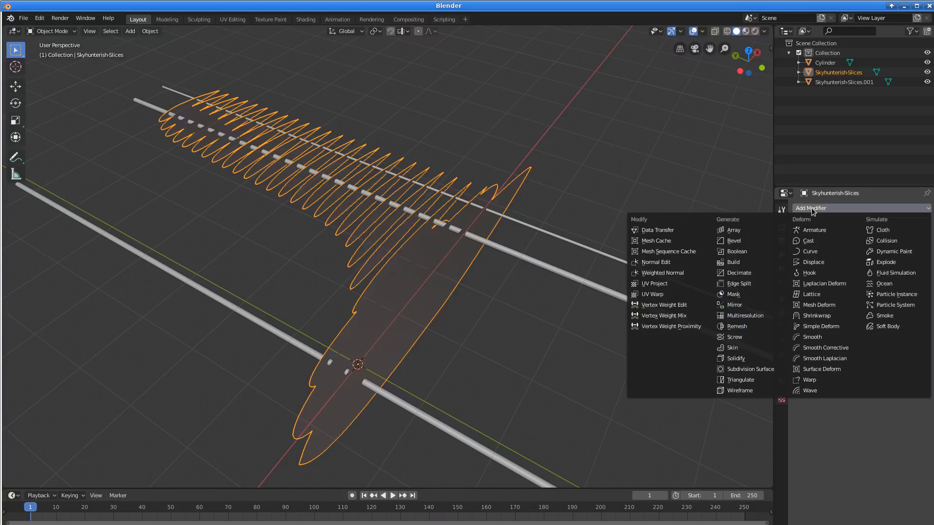
pyautogui.click(735, 252)
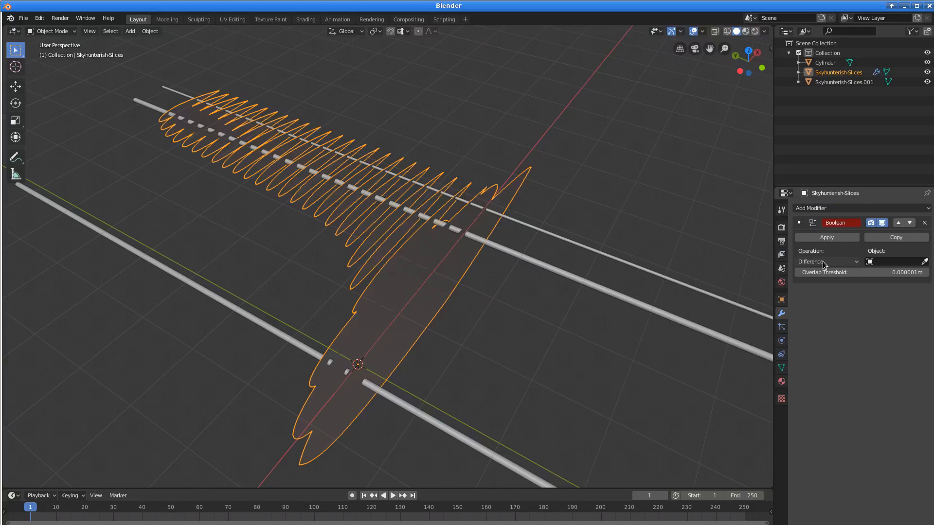
pyautogui.click(878, 262)
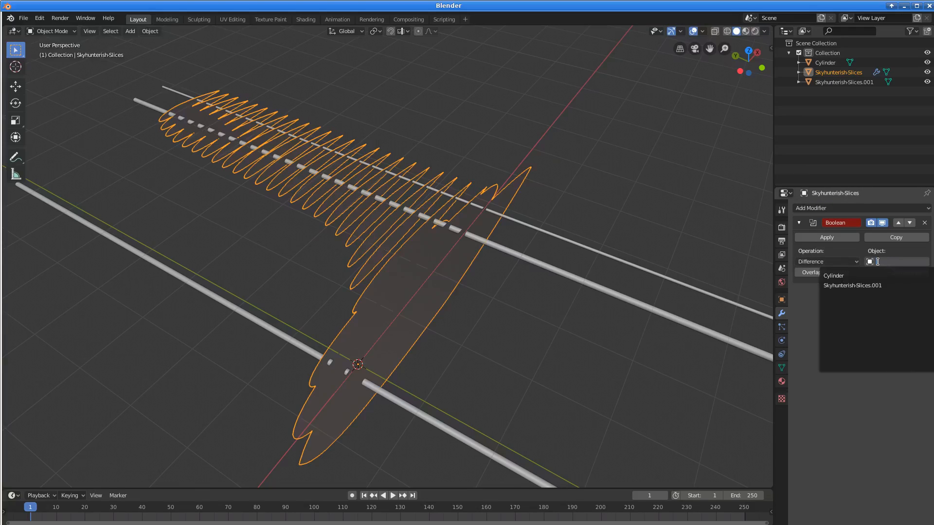
pyautogui.click(835, 276)
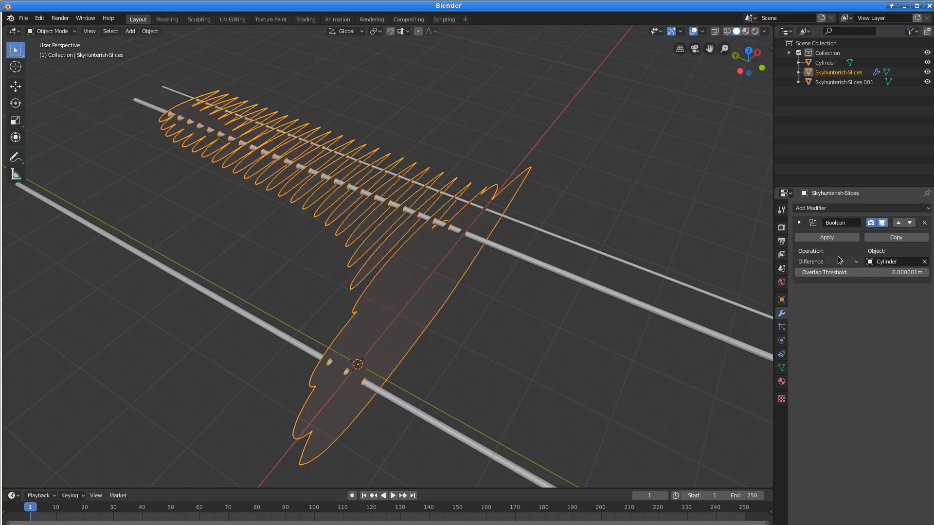
pyautogui.click(832, 236)
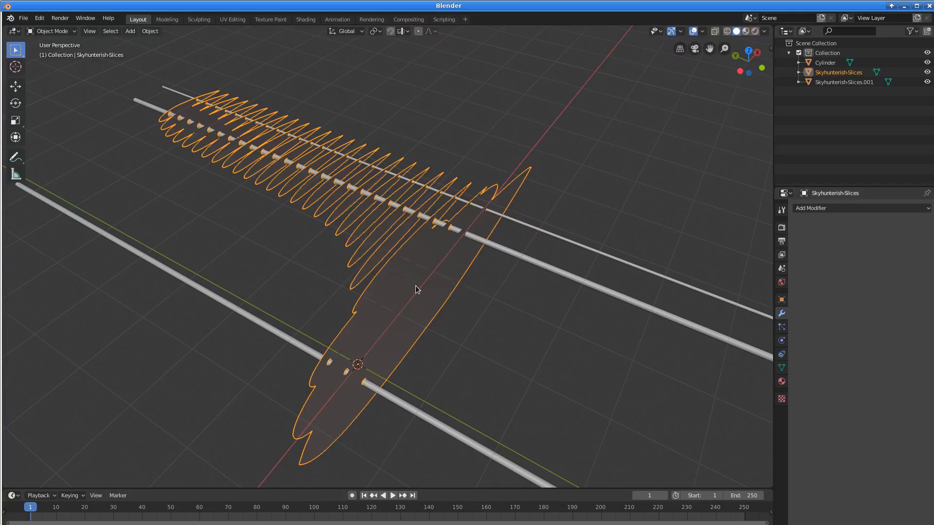
pyautogui.press('g')
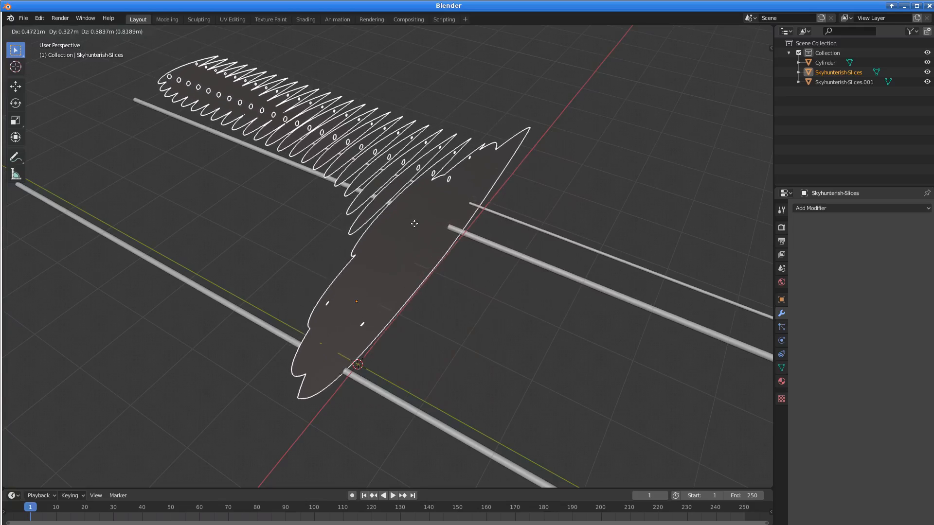
pyautogui.rightClick(440, 260)
# - Move the three cylinder rods -10 m along global X, clear of the slices
pyautogui.scroll(-5, 442, 261)
pyautogui.click(442, 261)
pyautogui.scroll(-3, 442, 261)
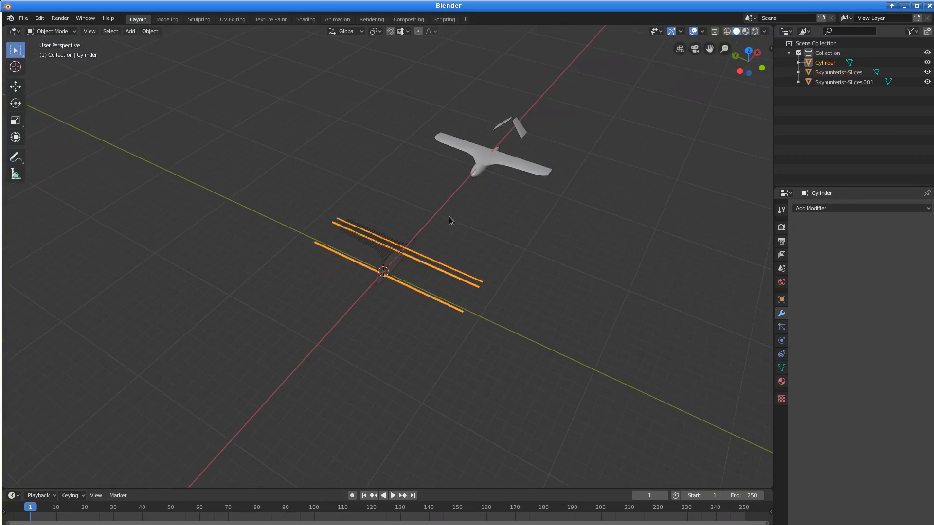
pyautogui.press('g')
pyautogui.press('x')
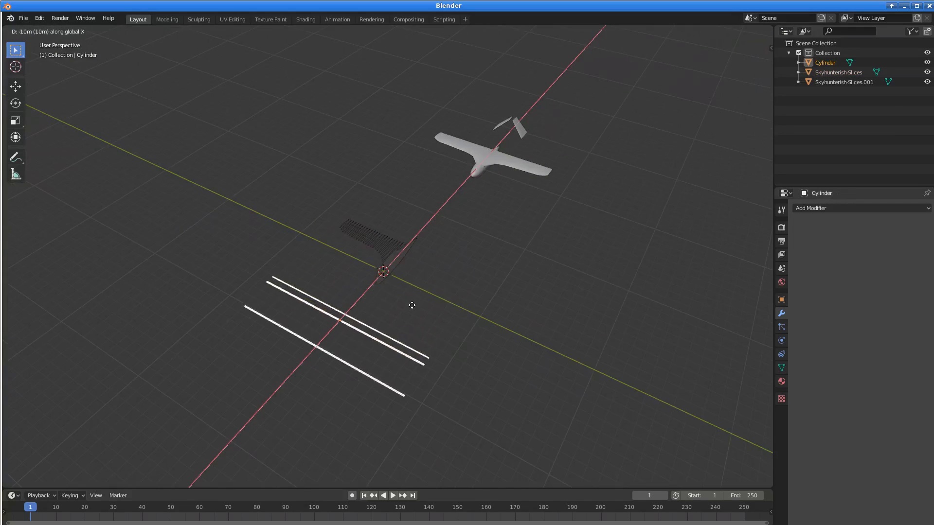
pyautogui.click(412, 305)
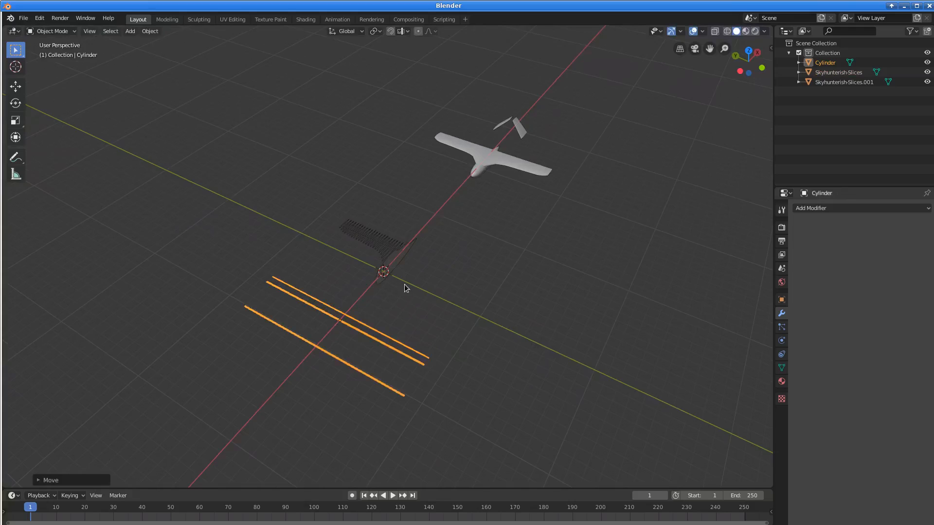
# - Select the slices and examine the spar holes cut through the wing and fuselage sections from several angles
pyautogui.click(389, 255)
pyautogui.press('KP_Decimal')
pyautogui.moveTo(387, 253); pyautogui.dragTo(373, 235, button='middle')
pyautogui.scroll(3, 372, 181)
pyautogui.scroll(-6, 373, 235)
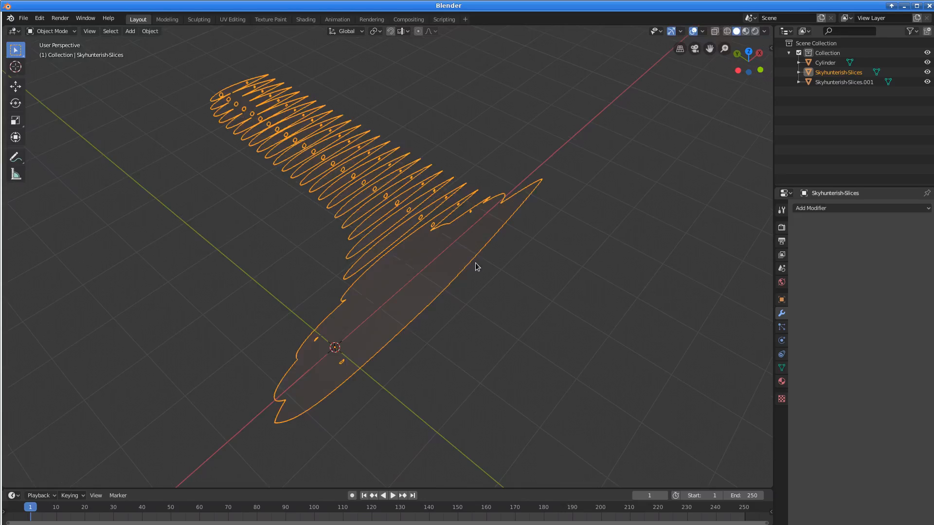
pyautogui.scroll(-5, 389, 340)
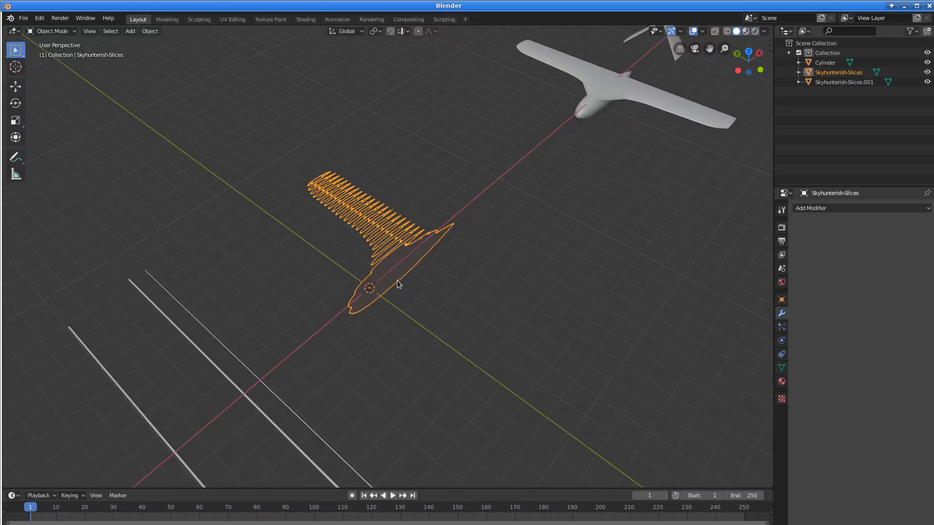
pyautogui.scroll(5, 387, 233)
pyautogui.moveTo(439, 286); pyautogui.dragTo(457, 281, button='middle')
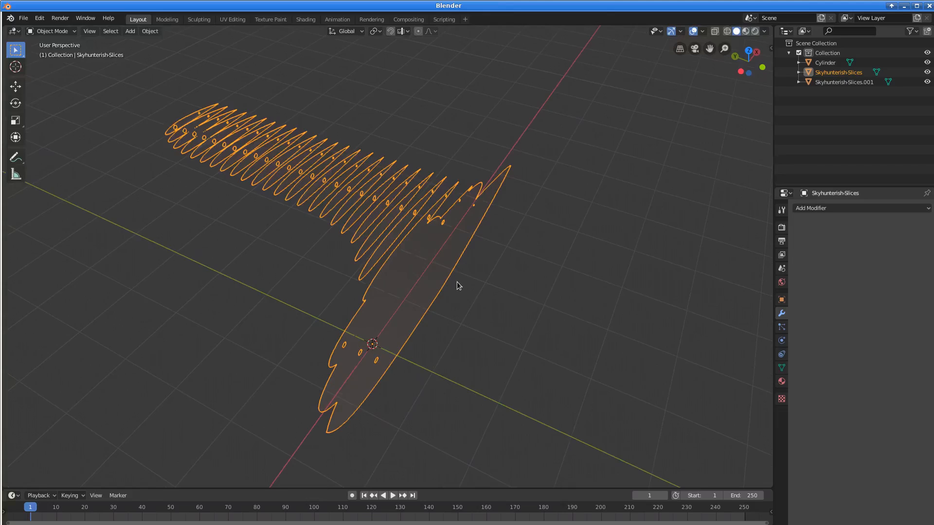
pyautogui.moveTo(455, 305); pyautogui.dragTo(447, 301, button='middle')
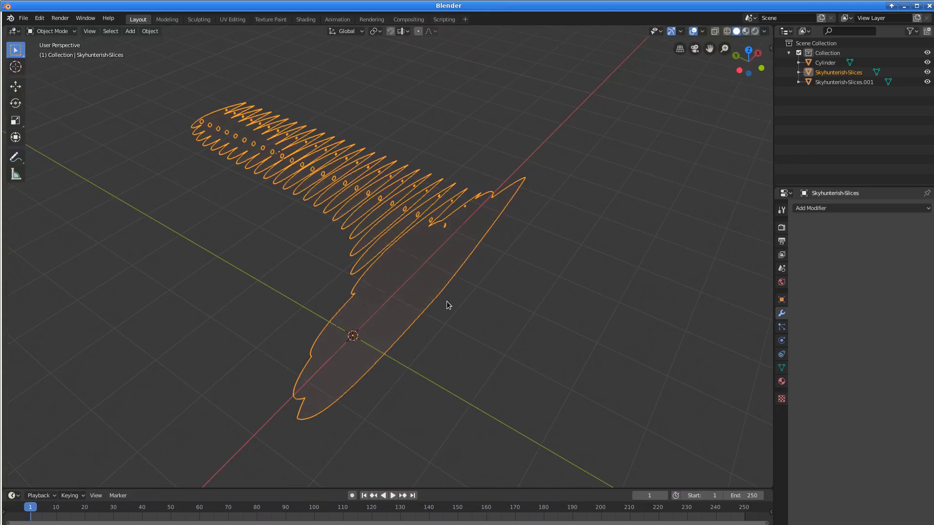
# - Separate the whole Skyhunterish-Slices mesh by loose parts into individual slice objects and leave Edit Mode
pyautogui.press('Tab')
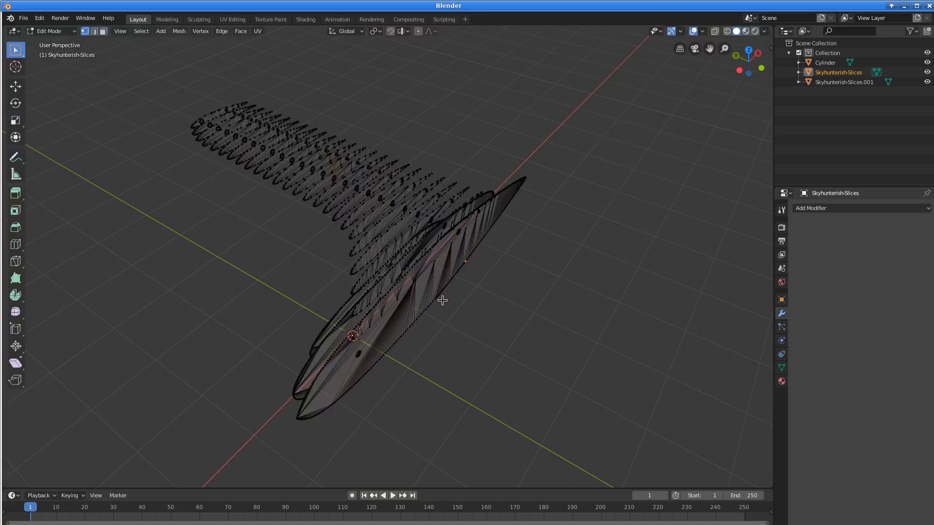
pyautogui.press('a')
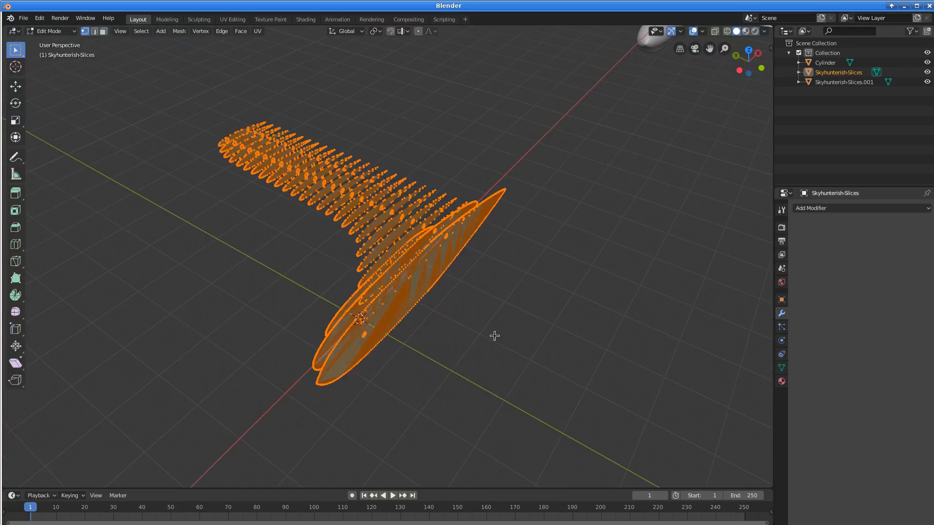
pyautogui.moveTo(452, 317); pyautogui.dragTo(451, 289, button='middle')
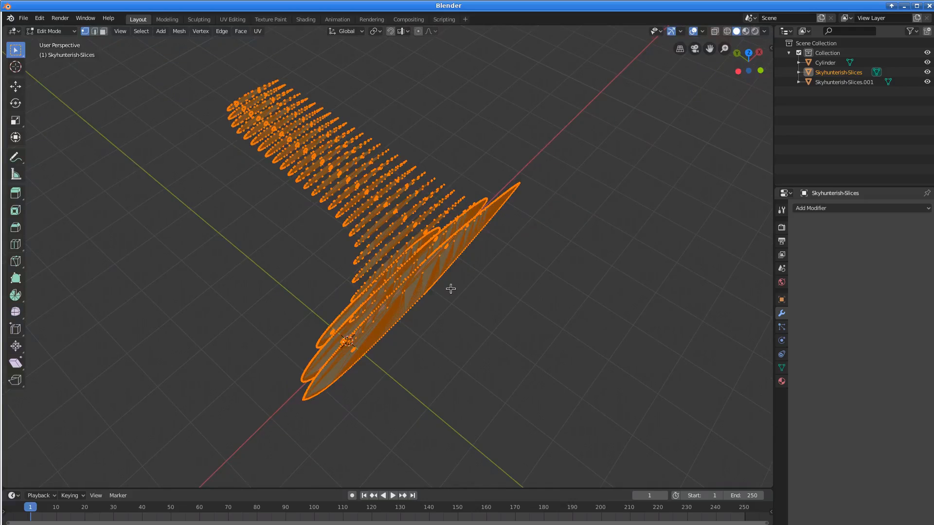
pyautogui.press('p')
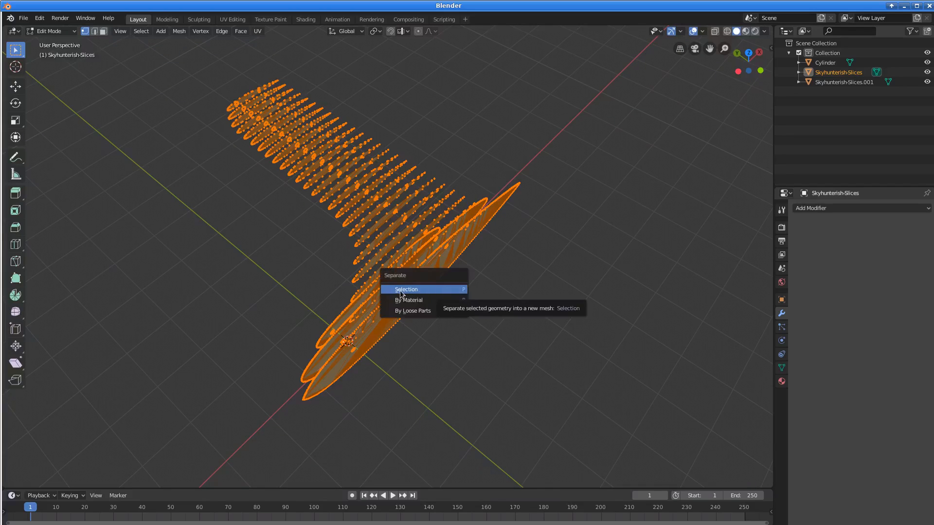
pyautogui.click(423, 312)
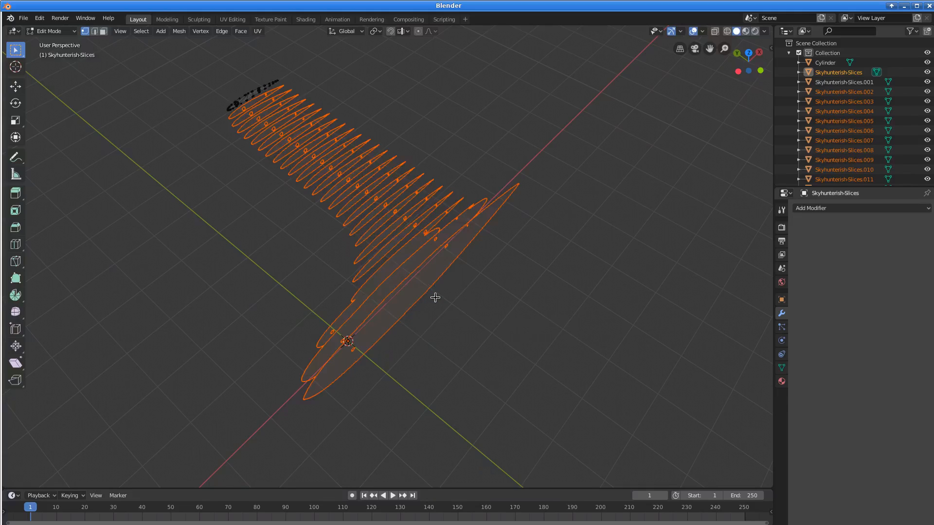
pyautogui.press('Tab')
# - Select the skin and several wing and fuselage slices one after another to check that each is a separate object
pyautogui.click(429, 285)
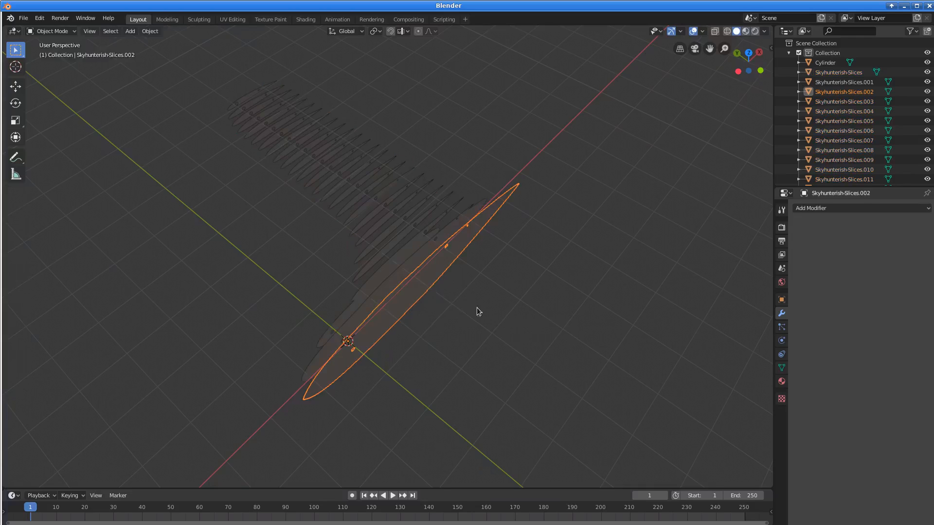
pyautogui.scroll(-2, 477, 307)
pyautogui.click(596, 81)
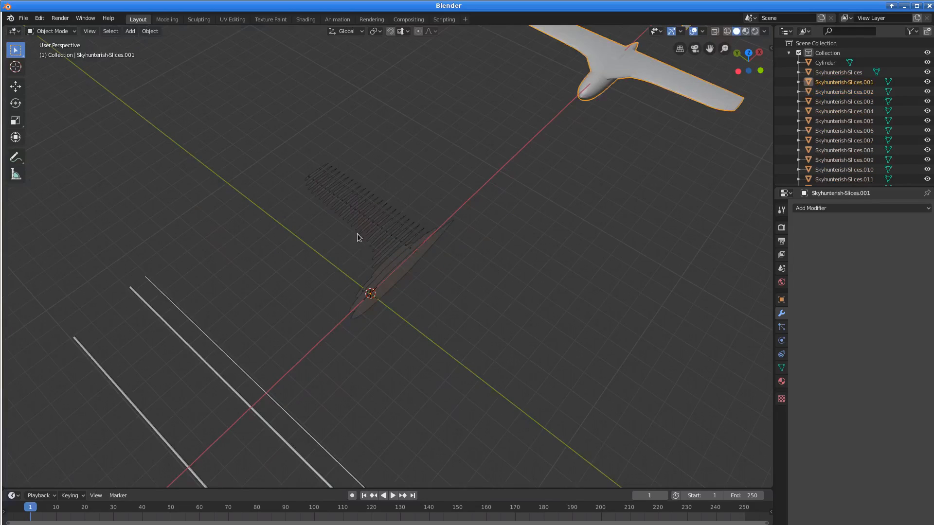
pyautogui.click(368, 223)
pyautogui.click(380, 229)
pyautogui.click(387, 232)
pyautogui.click(389, 243)
pyautogui.scroll(4, 393, 261)
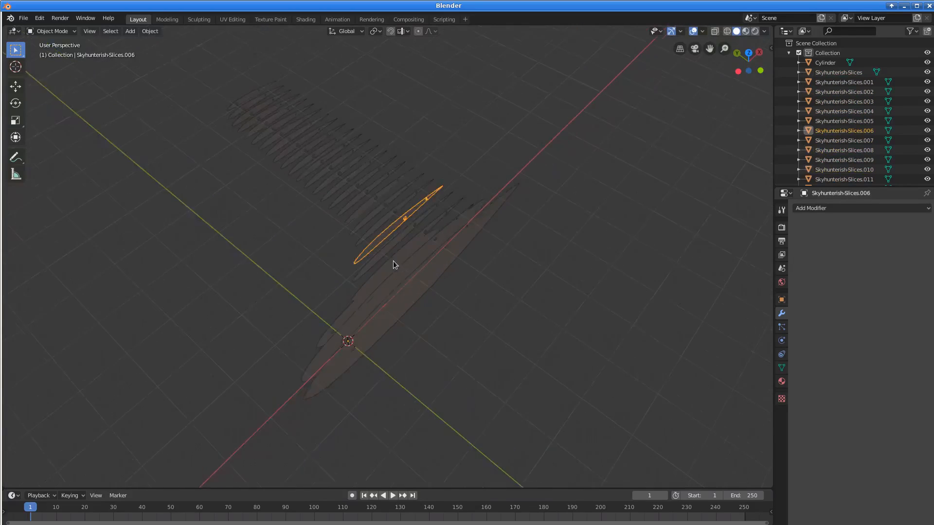
pyautogui.scroll(2, 393, 261)
pyautogui.click(395, 258)
pyautogui.click(438, 286)
pyautogui.click(398, 223)
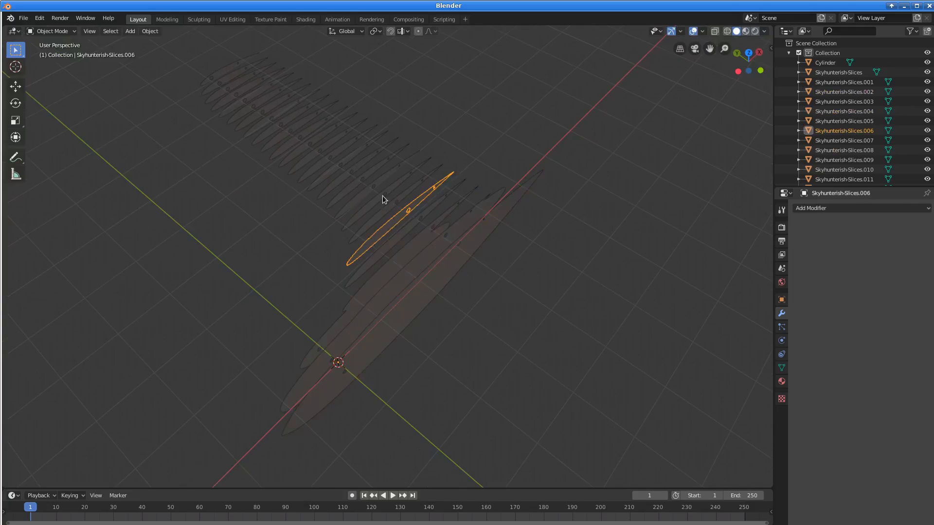
pyautogui.click(377, 194)
pyautogui.click(375, 191)
pyautogui.scroll(-2, 377, 227)
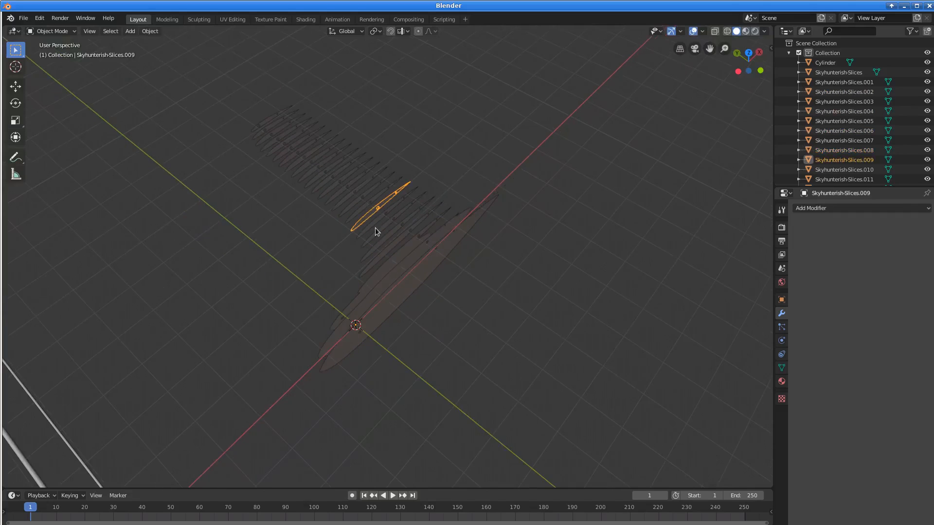
# - Inspect the separated slices and their spar holes up close in wireframe and X-ray display
pyautogui.scroll(2, 375, 228)
pyautogui.moveTo(381, 237)
pyautogui.mouseDown(button='middle')
pyautogui.moveTo(385, 249)
pyautogui.moveTo(384, 230)
pyautogui.moveTo(384, 245)
pyautogui.mouseUp(button='middle')
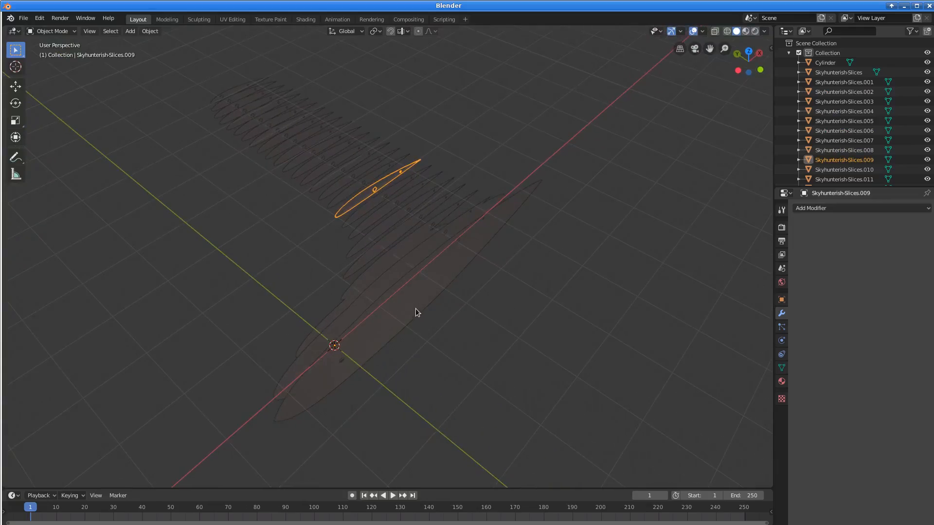
pyautogui.hotkey('shift', 'z')
pyautogui.scroll(5, 415, 311)
pyautogui.moveTo(429, 330)
pyautogui.mouseDown(button='middle')
pyautogui.moveTo(408, 288)
pyautogui.moveTo(421, 270)
pyautogui.moveTo(439, 269)
pyautogui.moveTo(404, 278)
pyautogui.moveTo(427, 310)
pyautogui.moveTo(401, 305)
pyautogui.mouseUp(button='middle')
pyautogui.hotkey('shift', 'z')
pyautogui.scroll(-3, 423, 309)
pyautogui.hotkey('alt', 'z')
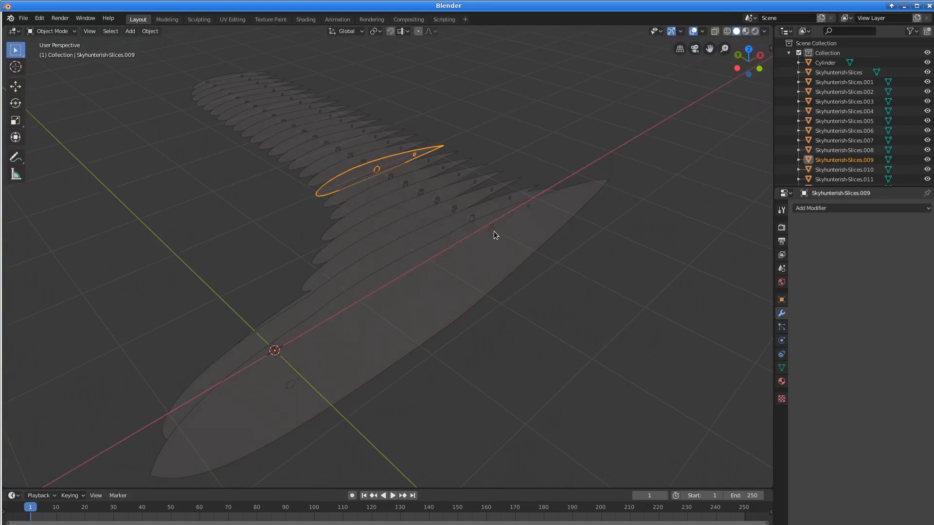
pyautogui.moveTo(440, 282); pyautogui.dragTo(256, 123, button='middle')
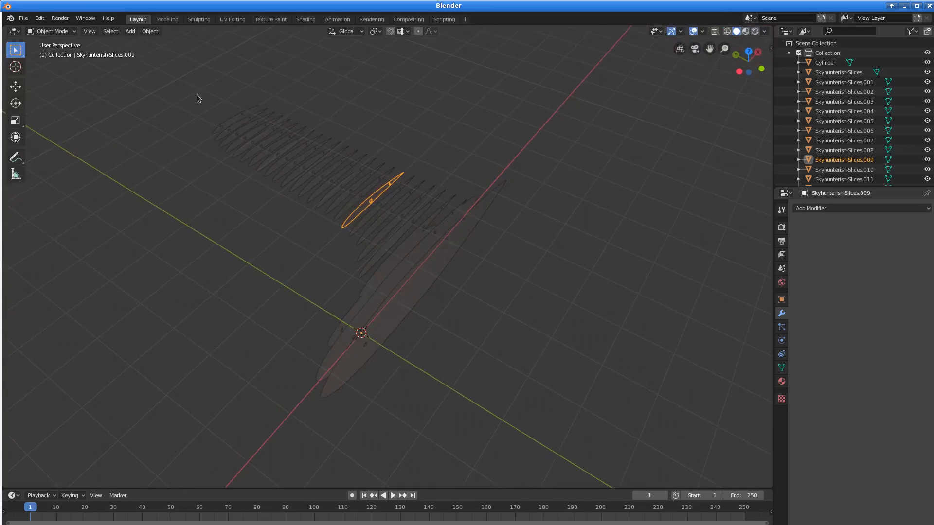
# - Select all the separated wing and fuselage slices, convert them from meshes to curves and inspect the resulting outlines
pyautogui.moveTo(193, 82); pyautogui.dragTo(546, 435)
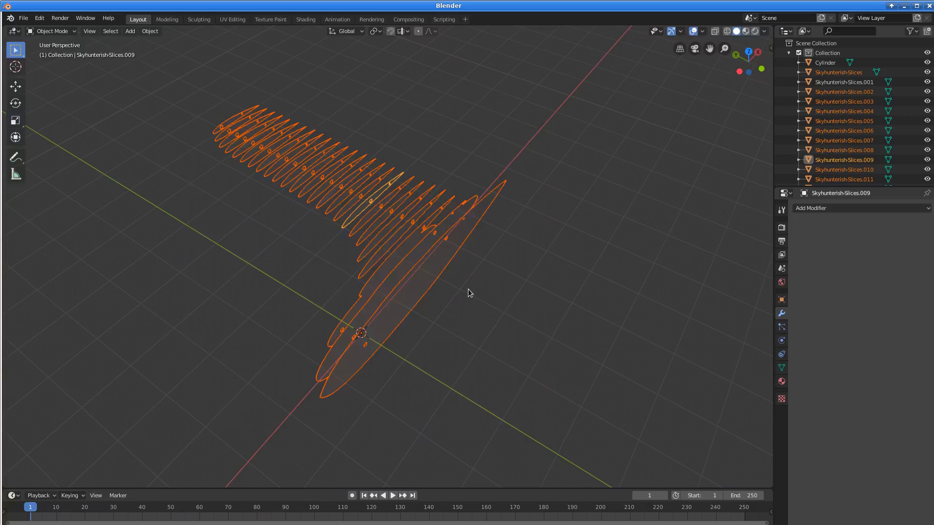
pyautogui.hotkey('alt', 'c')
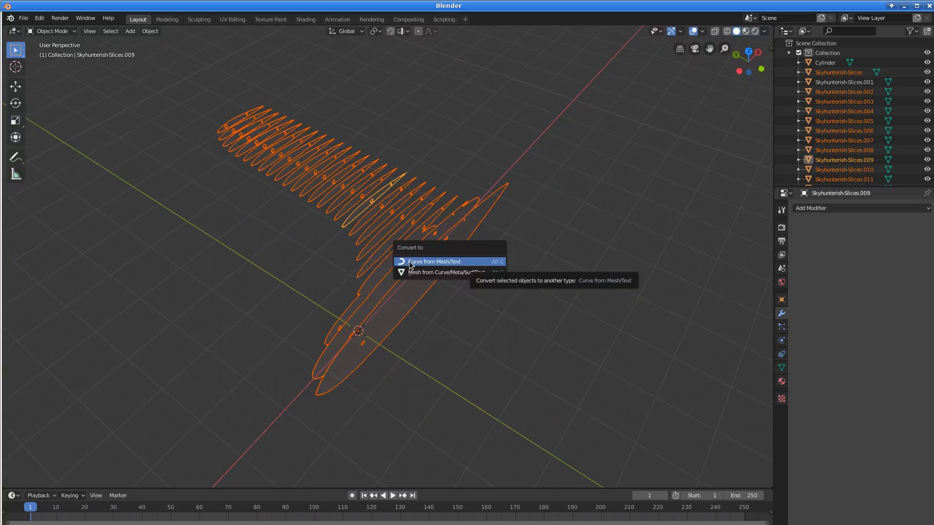
pyautogui.click(447, 261)
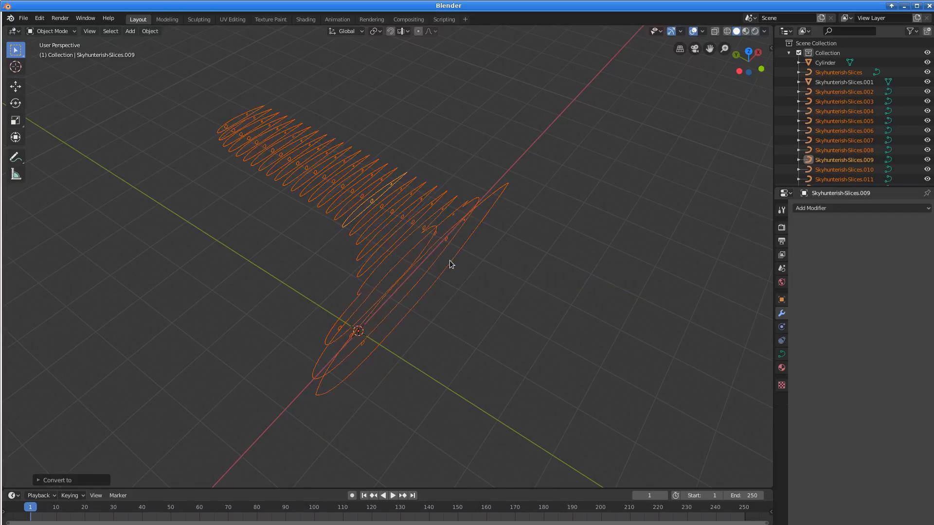
pyautogui.moveTo(442, 265); pyautogui.dragTo(381, 271, button='middle')
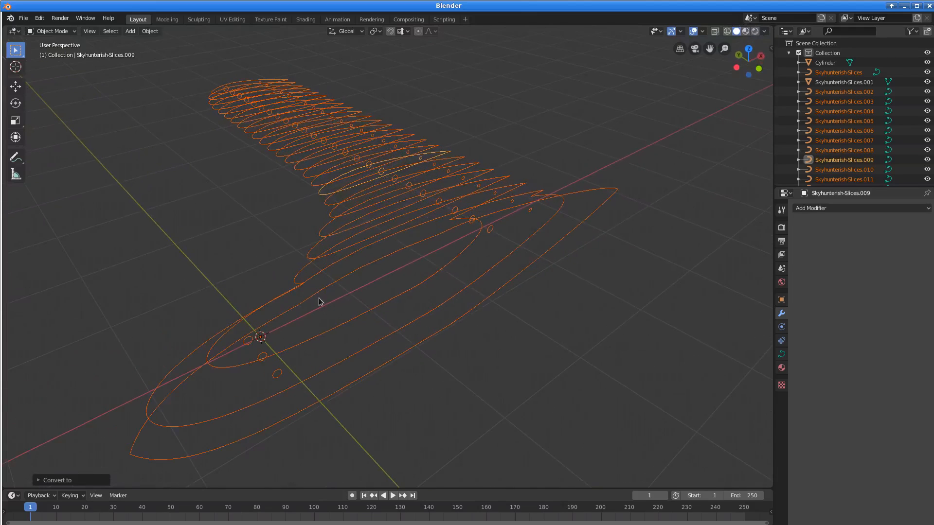
pyautogui.moveTo(444, 244); pyautogui.dragTo(604, 198, button='middle')
pyautogui.moveTo(192, 411); pyautogui.dragTo(433, 276, button='middle')
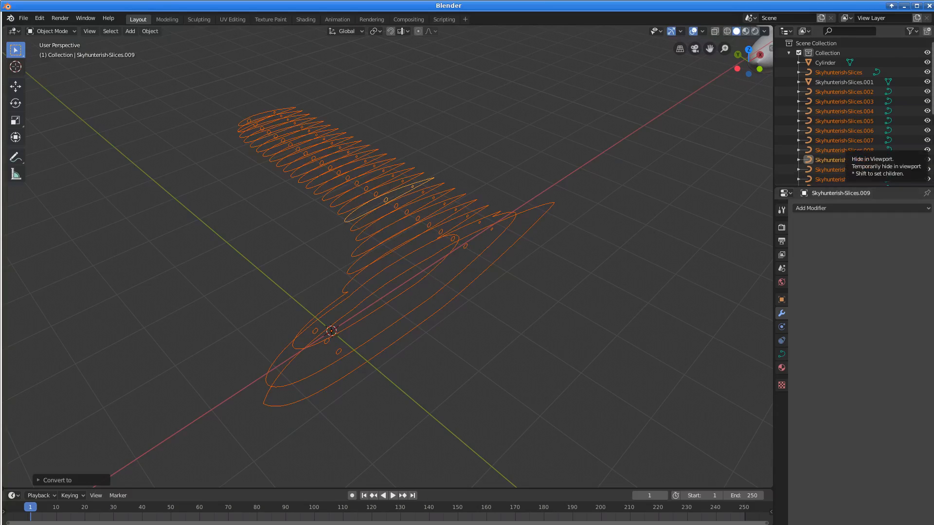
# - Switch to the text editor and review the Blender slicing instructions in slicingHowtoNotes.txt
pyautogui.hotkey('alt', 'Tab')
pyautogui.moveTo(426, 264); pyautogui.dragTo(222, 209)
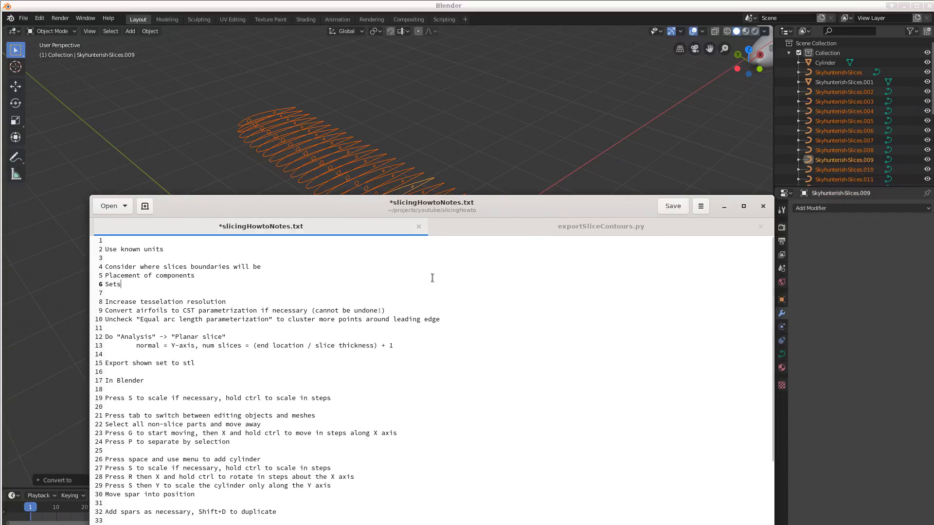
pyautogui.moveTo(306, 204); pyautogui.dragTo(332, 161)
pyautogui.moveTo(180, 230); pyautogui.dragTo(218, 396)
pyautogui.click(209, 408)
pyautogui.moveTo(196, 361); pyautogui.dragTo(227, 479)
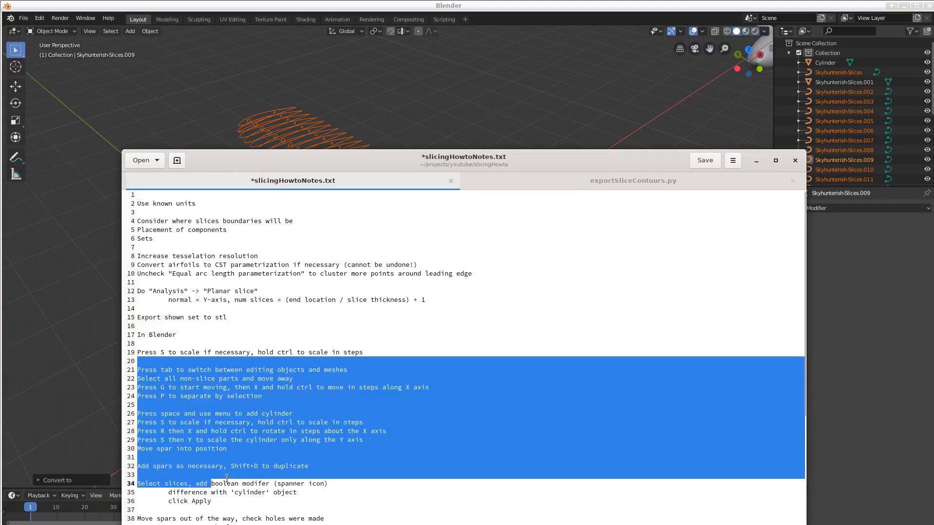
pyautogui.click(325, 456)
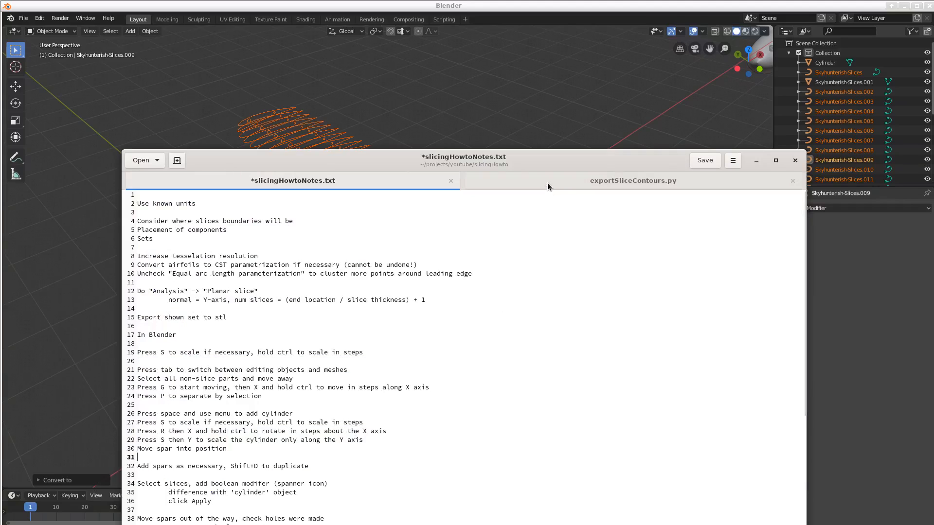
# - Examine the beginning of exportSliceContours.py, in particular its dxfwrite import
pyautogui.click(628, 182)
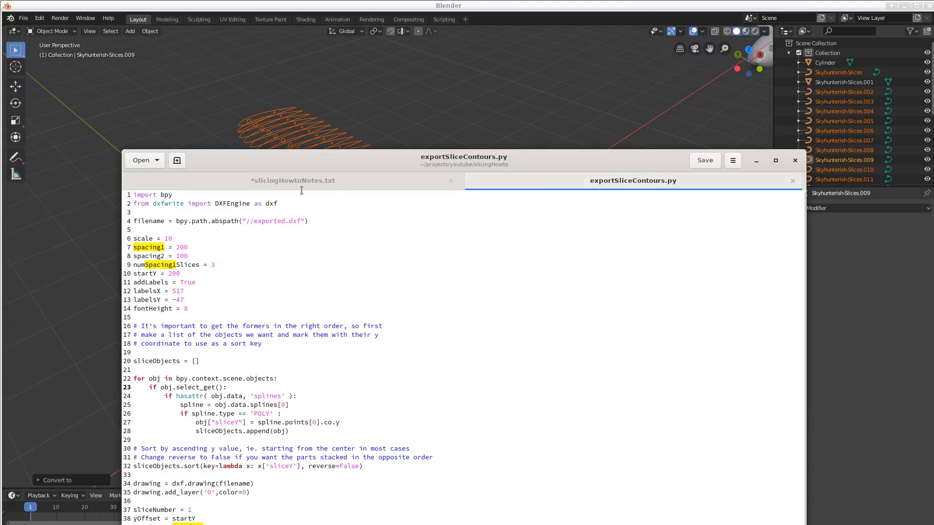
pyautogui.moveTo(275, 165); pyautogui.dragTo(304, 89)
pyautogui.moveTo(181, 130); pyautogui.dragTo(210, 130)
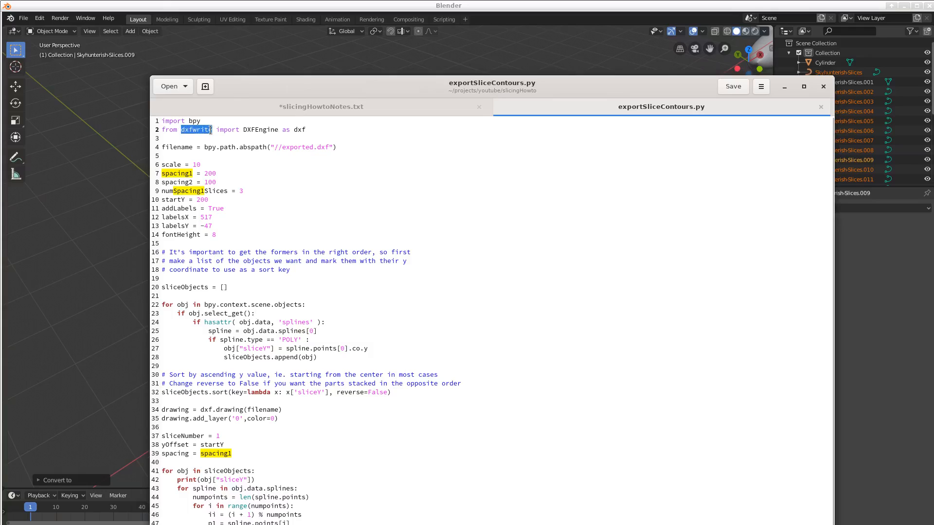
pyautogui.click(213, 138)
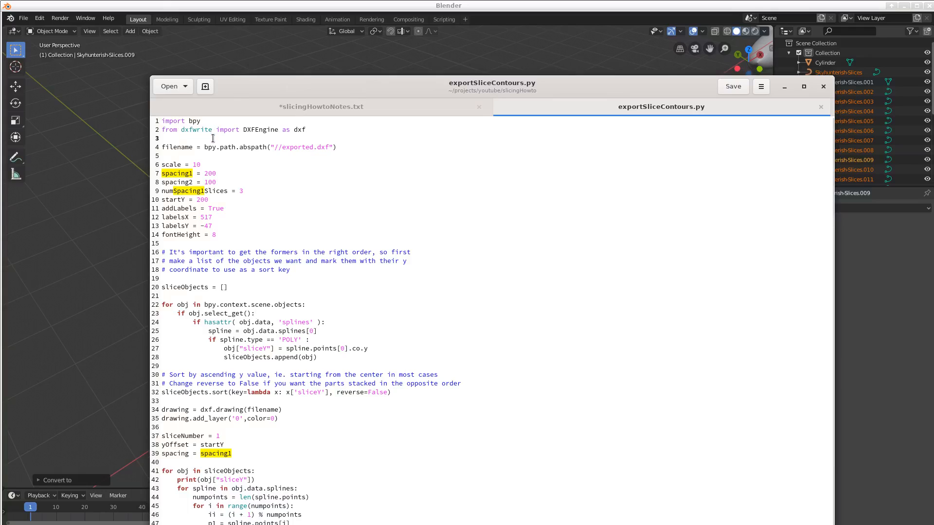
# - Read the script-running instructions, dxfwrite links and pip install command in slicingHowtoNotes.txt
pyautogui.click(291, 108)
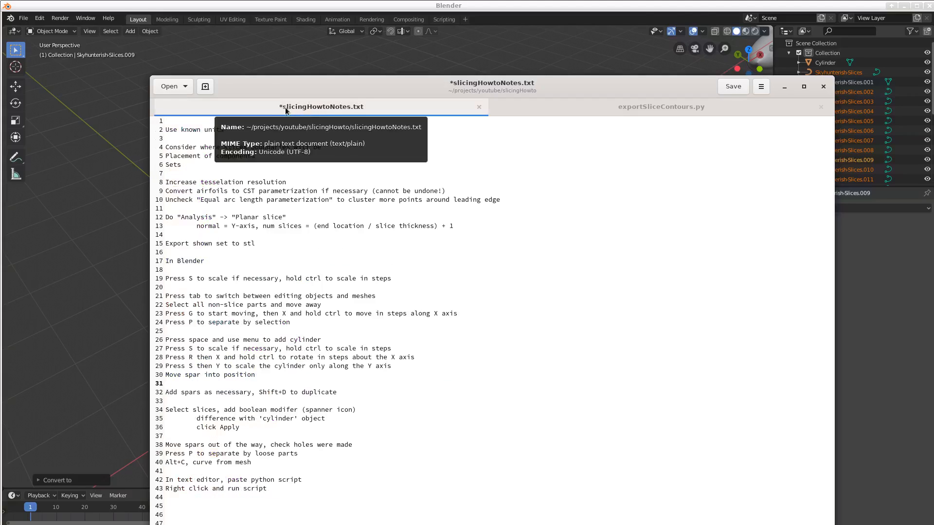
pyautogui.scroll(-5, 341, 280)
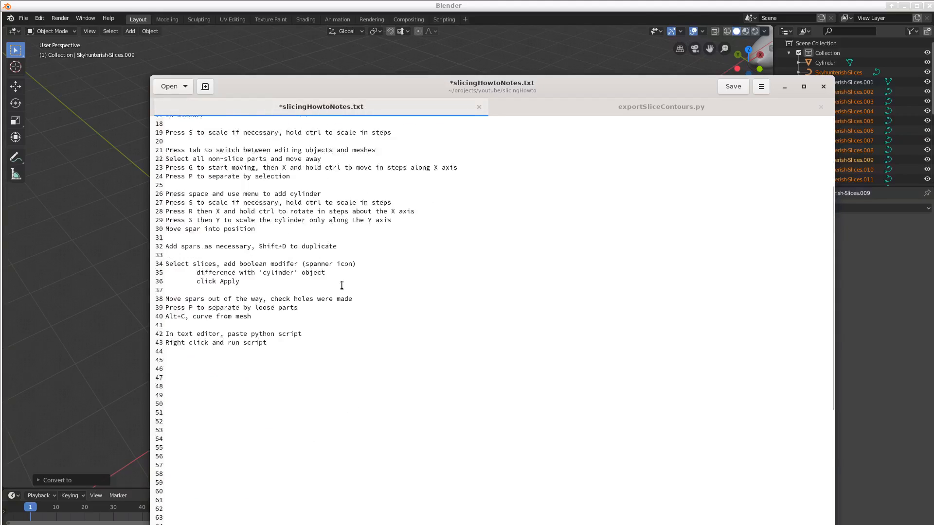
pyautogui.scroll(-6, 341, 280)
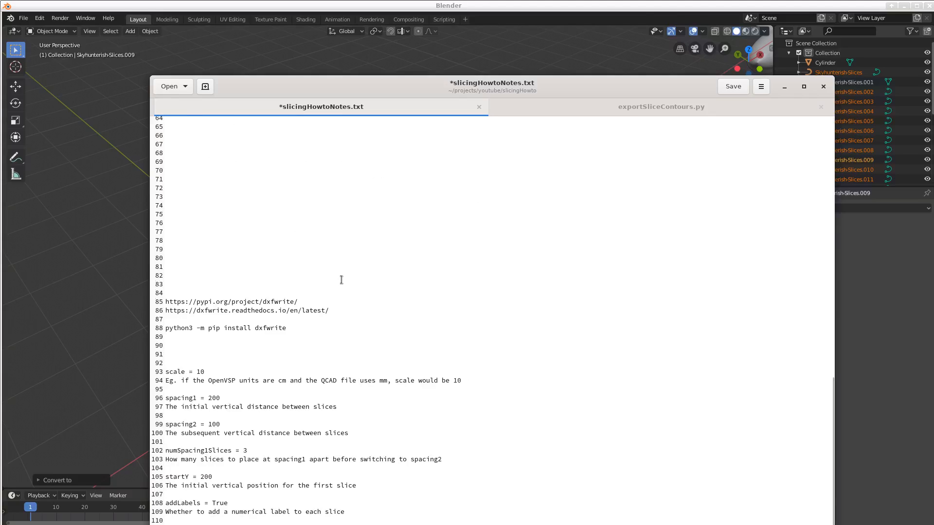
pyautogui.moveTo(165, 302); pyautogui.dragTo(220, 312)
pyautogui.moveTo(166, 329); pyautogui.dragTo(285, 328)
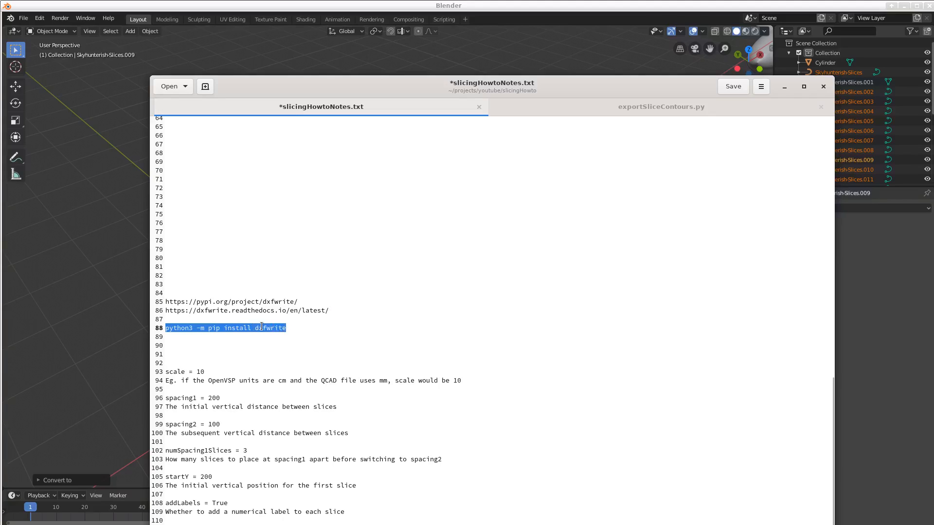
pyautogui.click(287, 328)
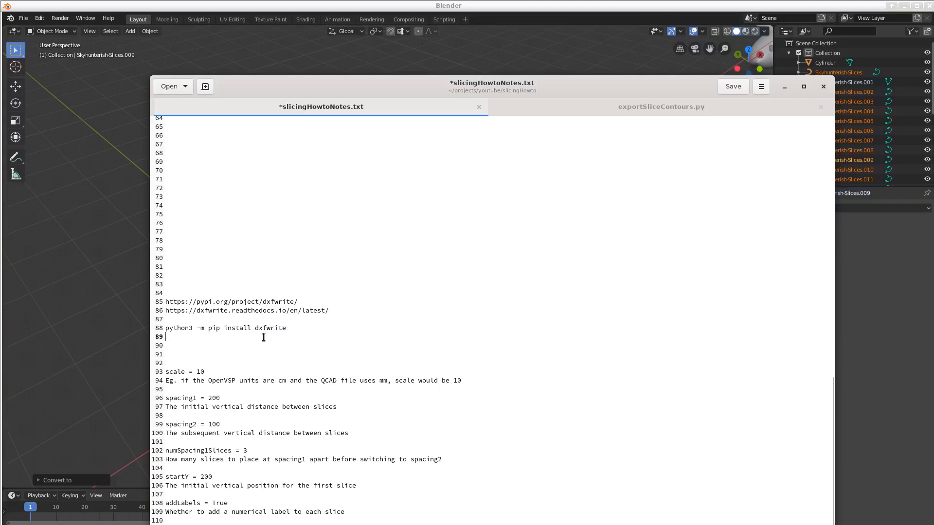
pyautogui.moveTo(286, 328); pyautogui.dragTo(155, 329)
pyautogui.doubleClick(268, 330)
pyautogui.click(260, 229)
pyautogui.scroll(15, 286, 197)
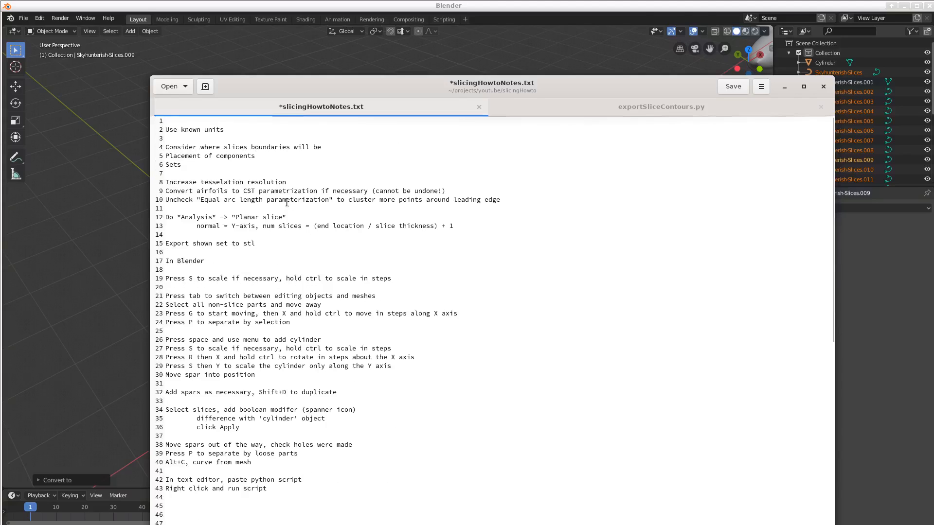
# - Copy the entire exportSliceContours.py script and move the text editor window aside to return to Blender
pyautogui.click(586, 113)
pyautogui.moveTo(558, 94); pyautogui.dragTo(526, 90)
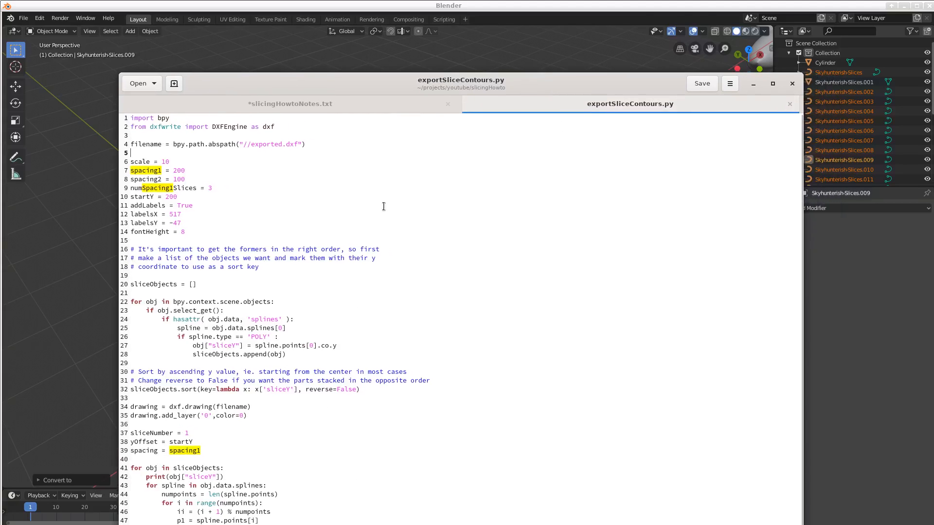
pyautogui.hotkey('ctrl', 'a')
pyautogui.rightClick(342, 209)
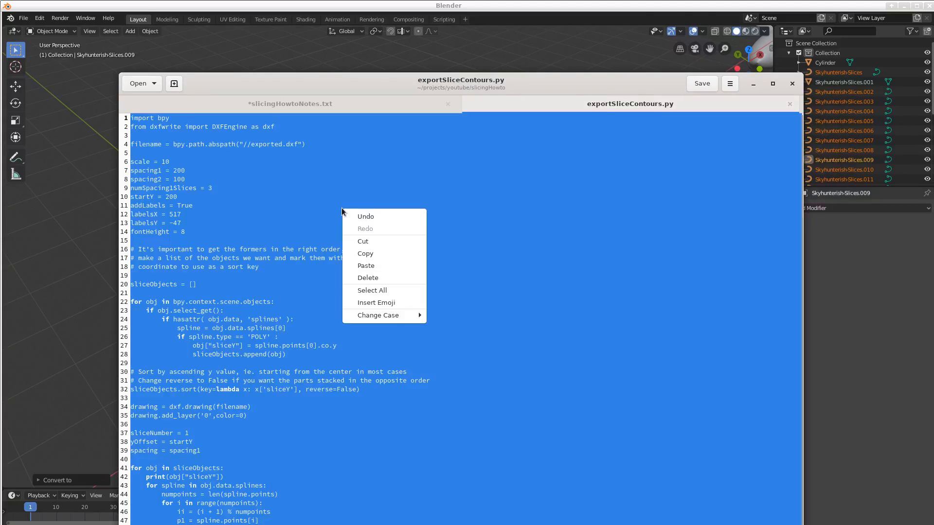
pyautogui.click(380, 256)
pyautogui.moveTo(199, 85); pyautogui.dragTo(933, 130)
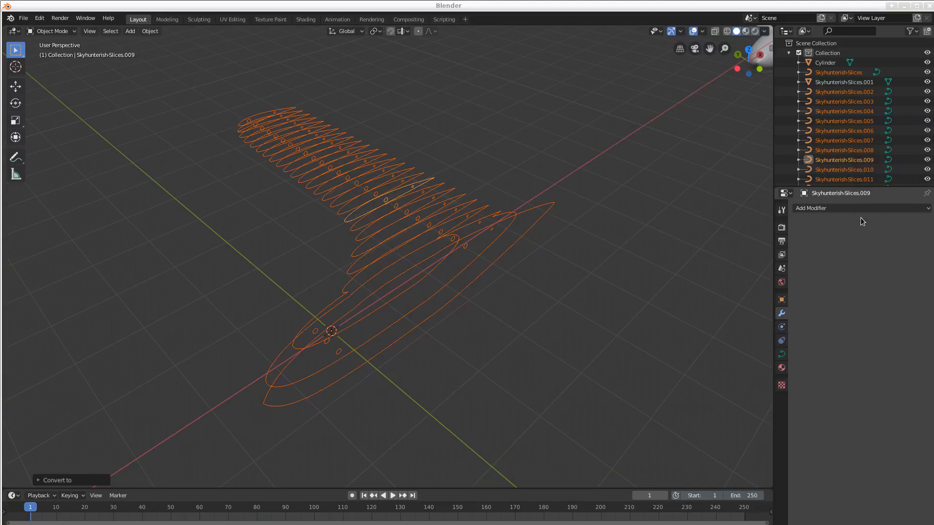
# - Change the Properties area to a Text Editor, load the exportSlicesBlenderToCAD.py script and widen the area to fit its lines
pyautogui.click(786, 194)
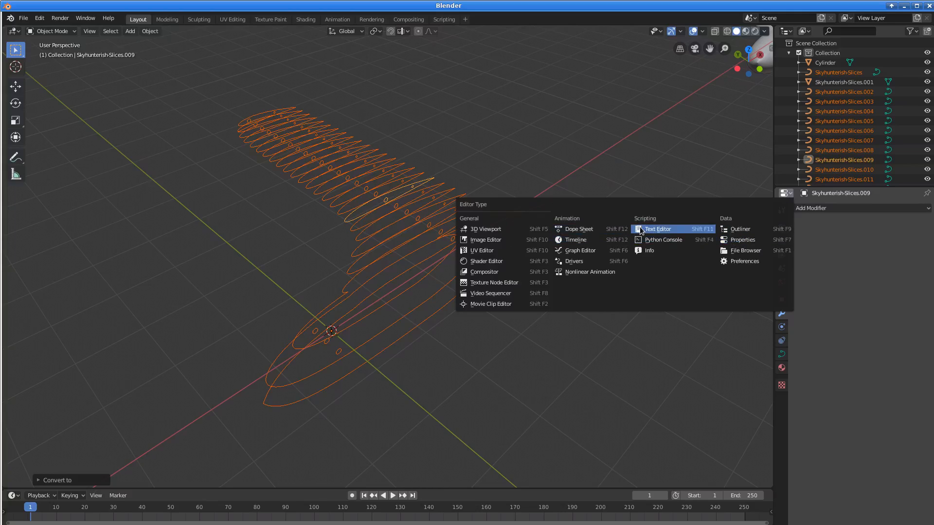
pyautogui.click(657, 229)
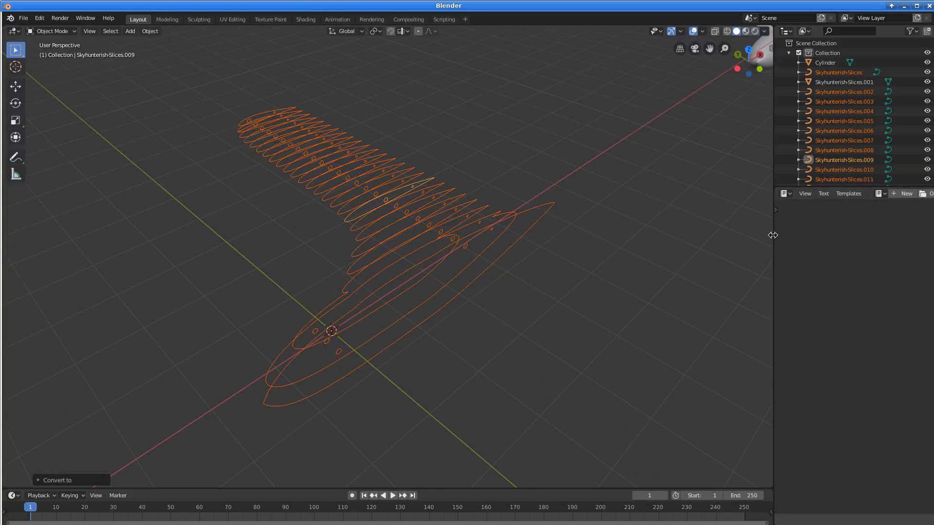
pyautogui.moveTo(774, 235); pyautogui.dragTo(648, 236)
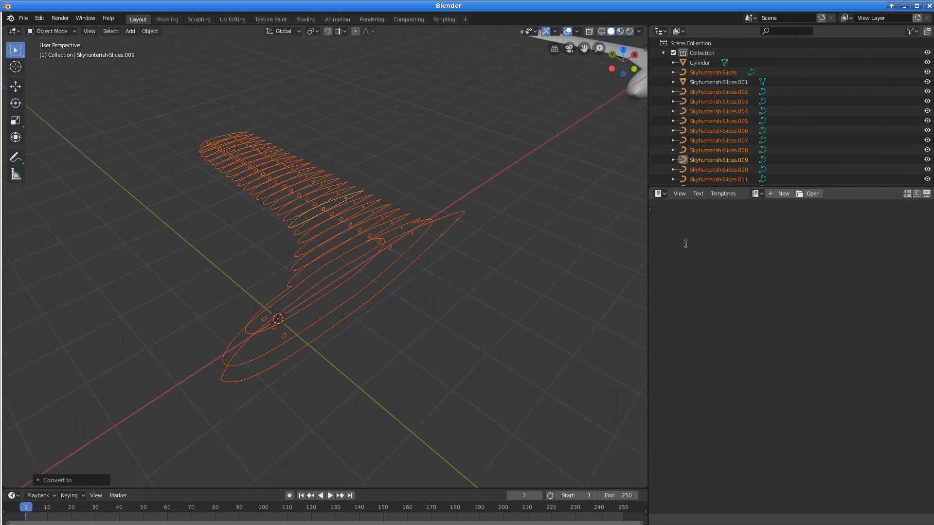
pyautogui.rightClick(690, 238)
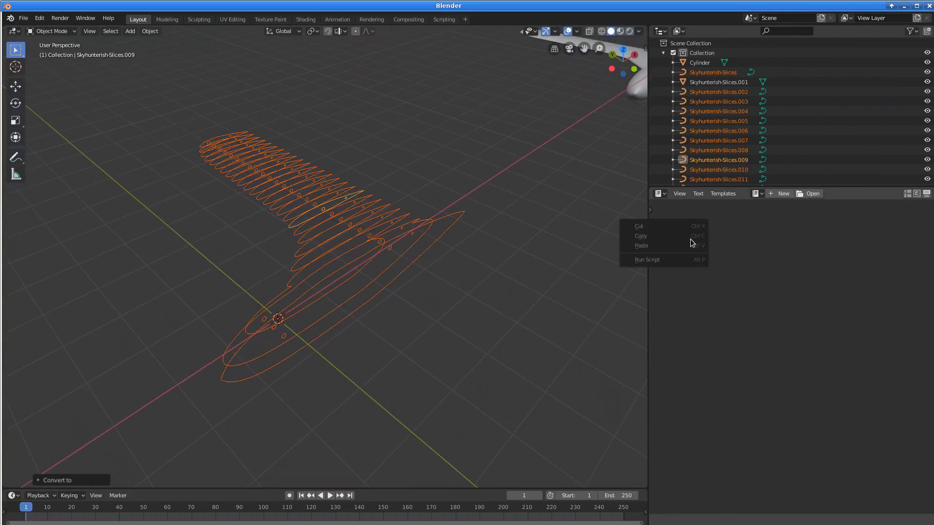
pyautogui.click(642, 245)
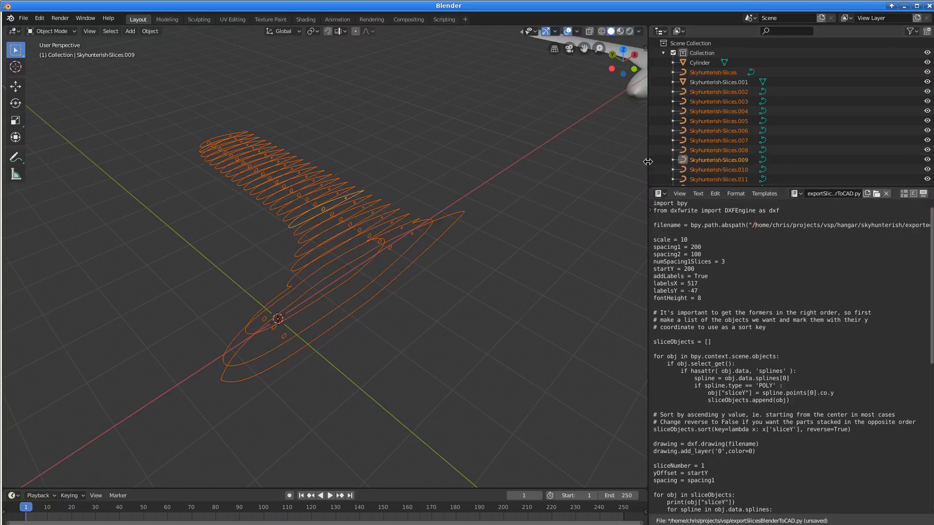
pyautogui.moveTo(648, 161); pyautogui.dragTo(611, 162)
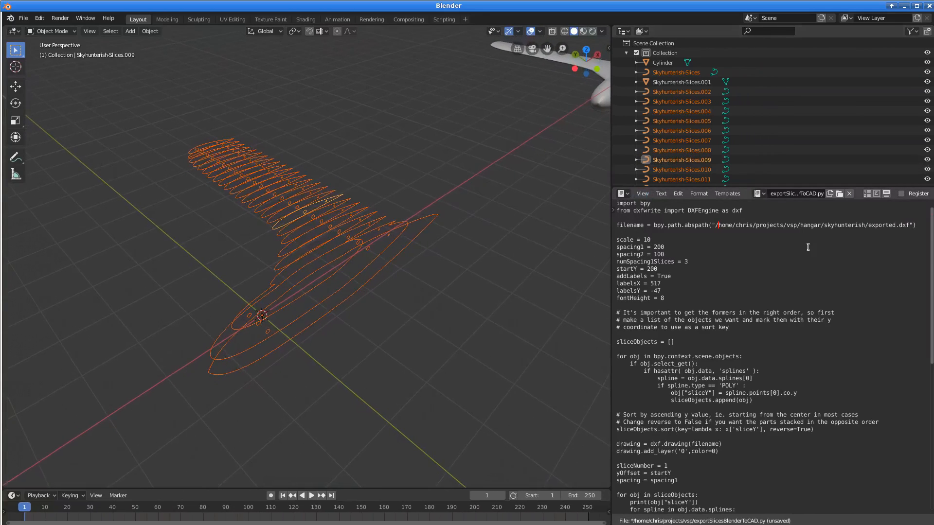
# - Check the script's exported.dxf output path and its parameter block from scale to fontHeight
pyautogui.moveTo(868, 225); pyautogui.dragTo(746, 226)
pyautogui.click(908, 225)
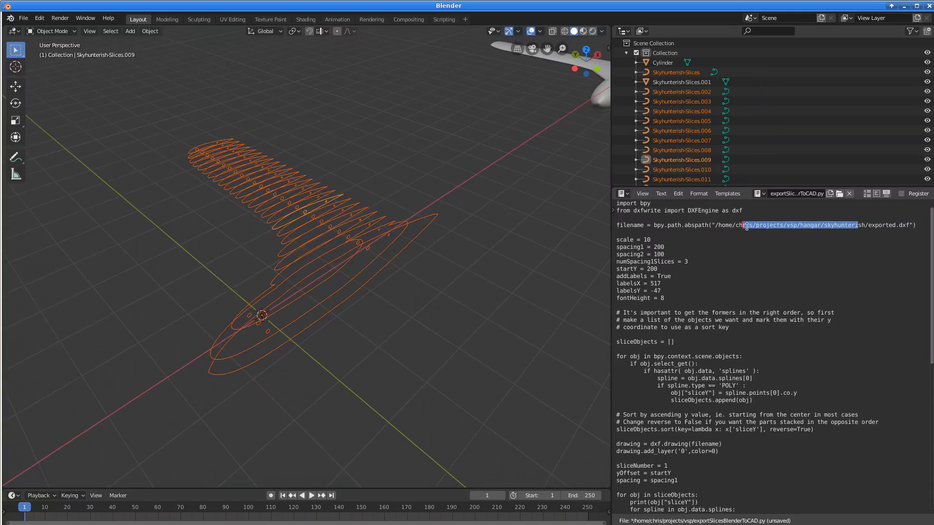
pyautogui.click(782, 224)
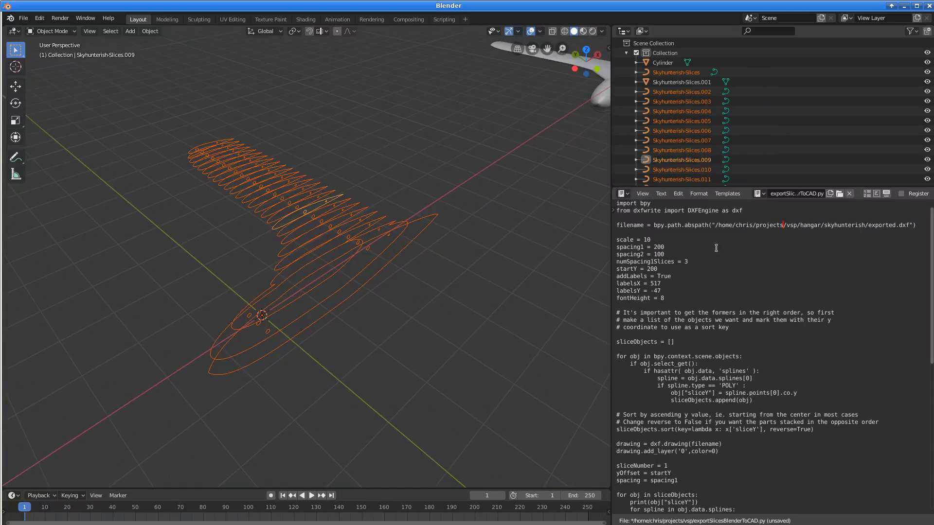
pyautogui.moveTo(623, 240); pyautogui.dragTo(674, 296)
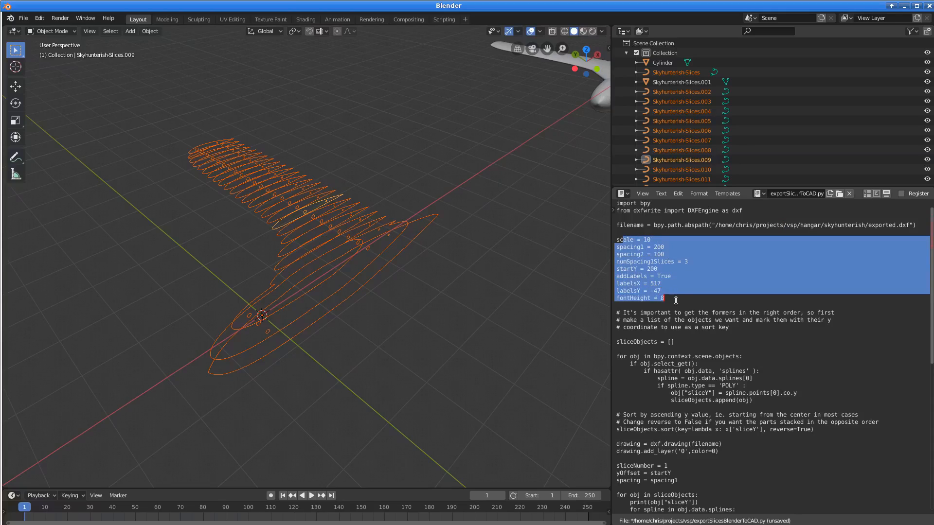
pyautogui.click(670, 303)
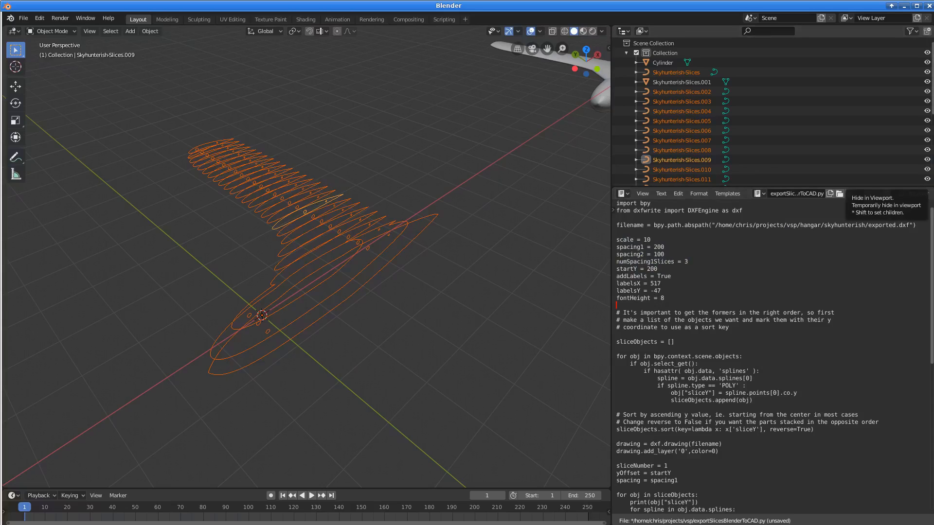
# - Switch to slicingHowtoNotes.txt, read the explanations of the script's scale, spacing and label parameters, and return to Blender
pyautogui.hotkey('alt', 'Tab')
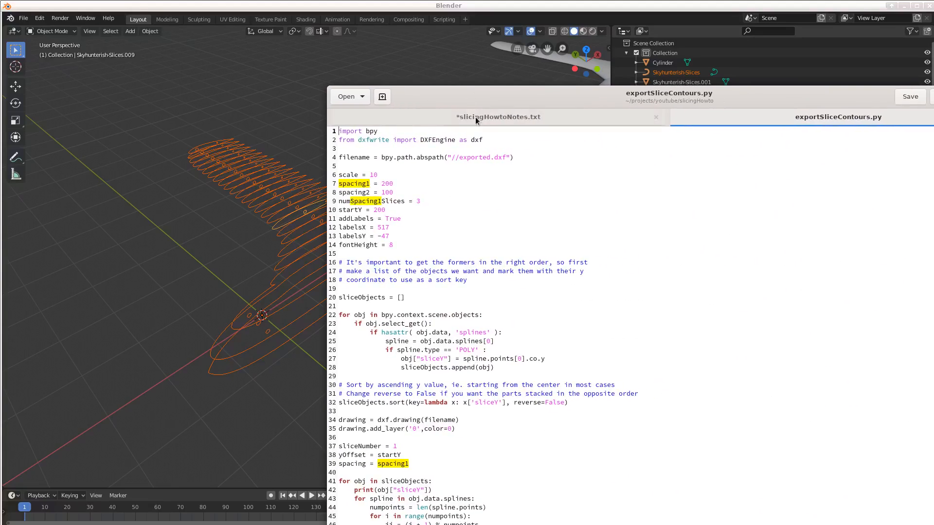
pyautogui.click(475, 117)
pyautogui.moveTo(483, 97); pyautogui.dragTo(417, 9)
pyautogui.scroll(-10, 533, 197)
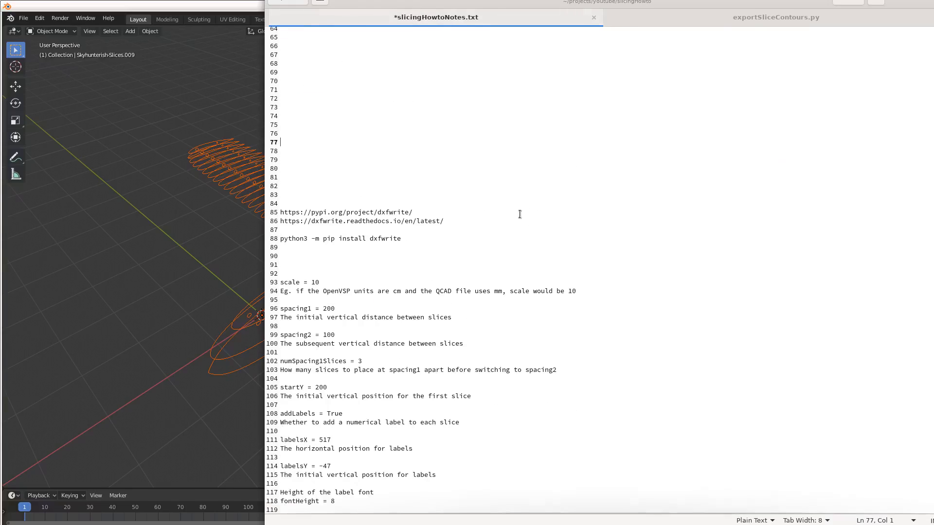
pyautogui.moveTo(302, 268); pyautogui.dragTo(399, 493)
pyautogui.click(405, 496)
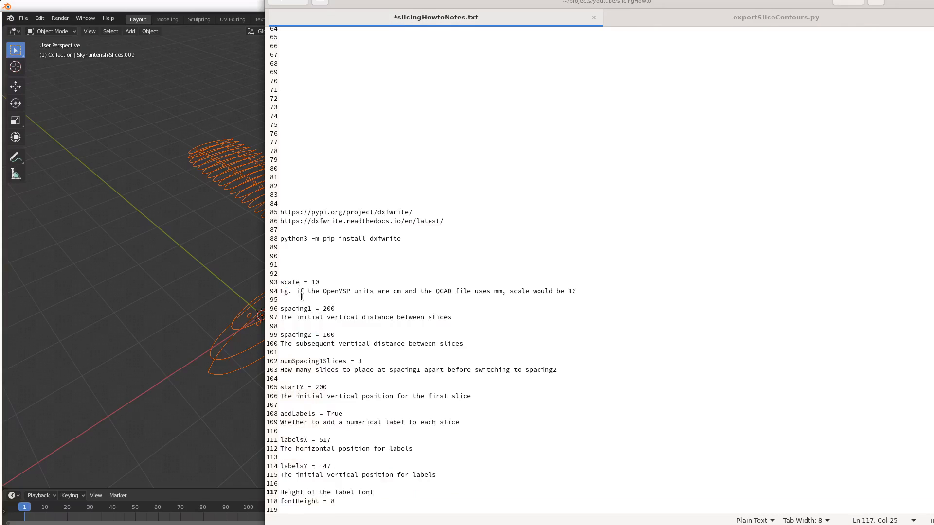
pyautogui.press('Down')
pyautogui.hotkey('alt', 'Tab')
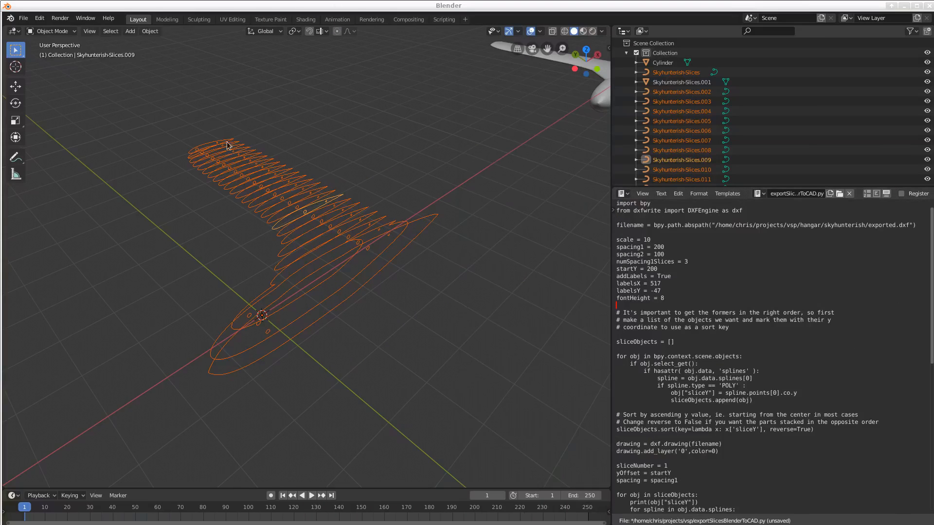
# - Run the export script on the selected slice curves to write their contours to exported.dxf
pyautogui.moveTo(161, 118); pyautogui.dragTo(486, 415)
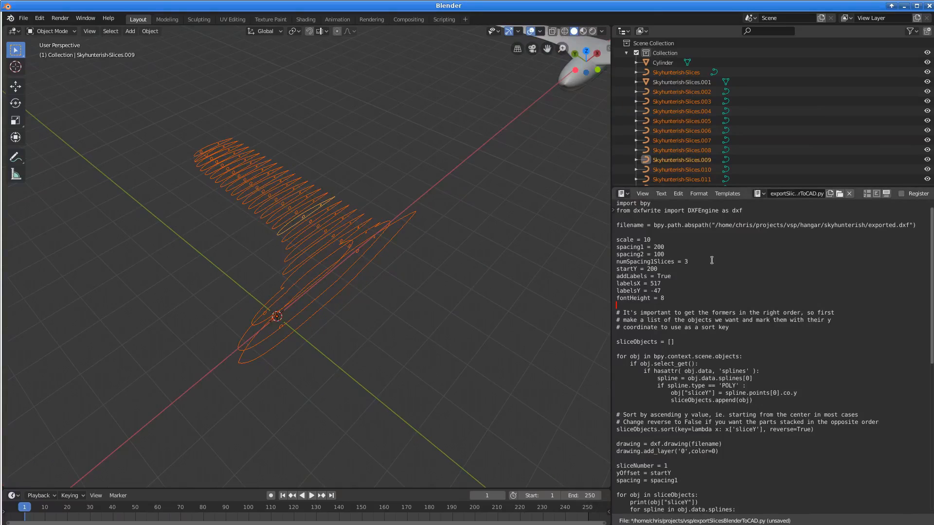
pyautogui.rightClick(715, 259)
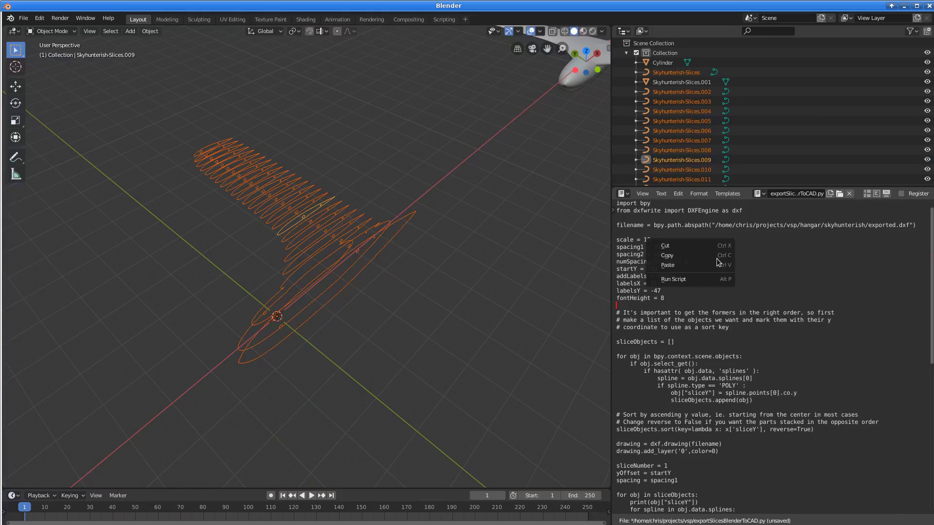
pyautogui.click(690, 278)
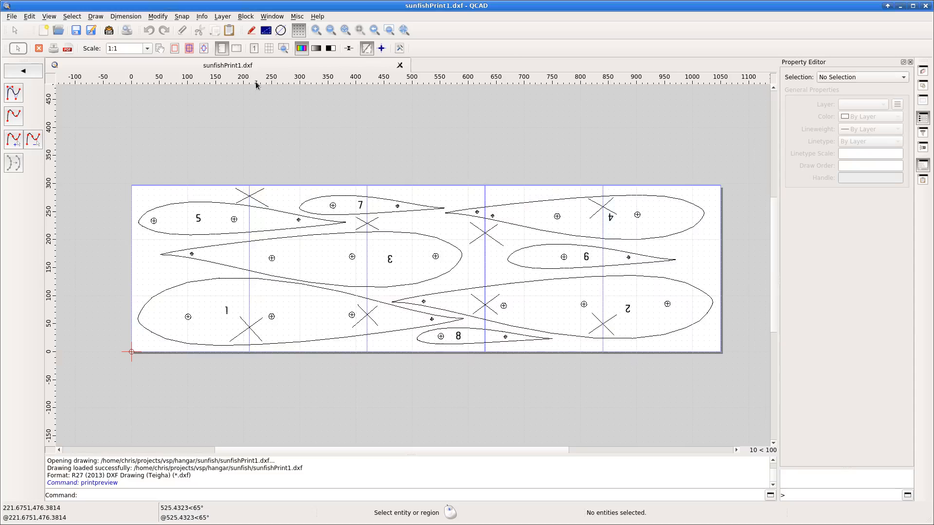
# - In QCAD, open the recent exported.dxf file from the skyhunterish folder and inspect the exported slice contours
pyautogui.click(11, 16)
pyautogui.moveTo(135, 59)
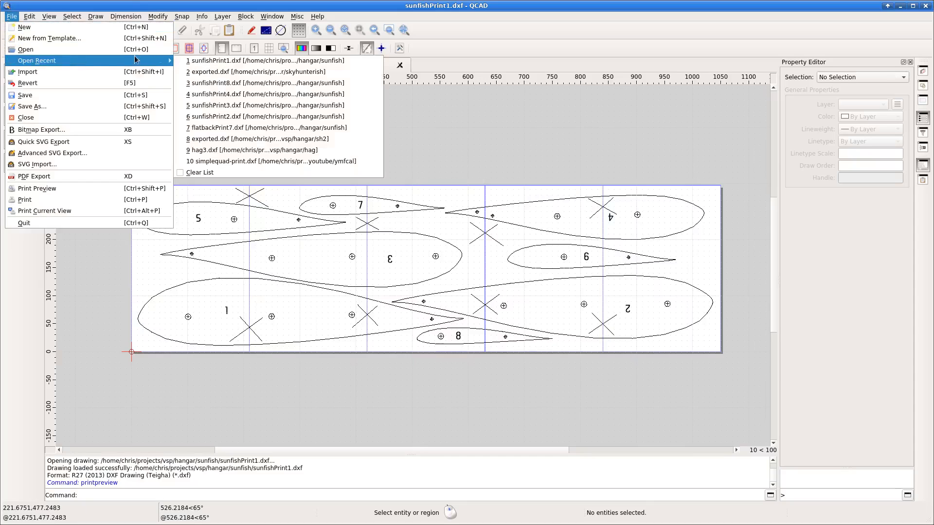
pyautogui.click(258, 73)
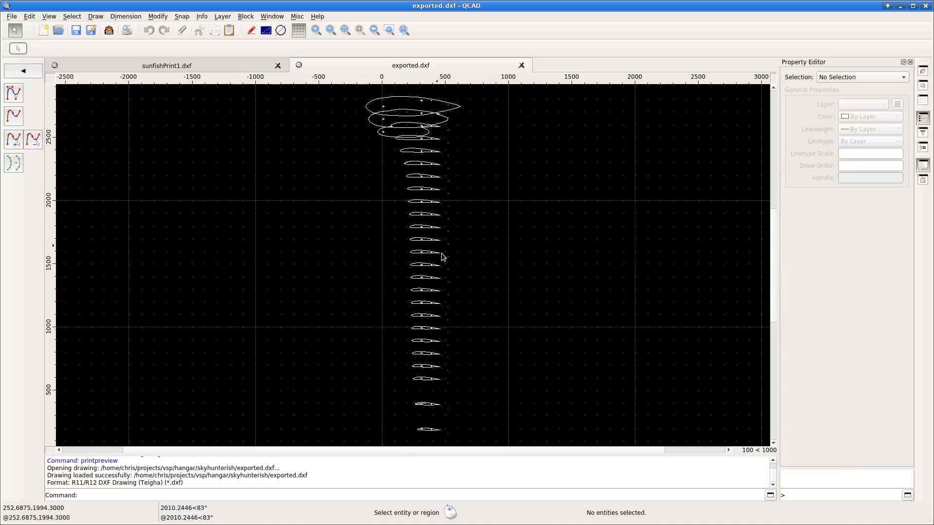
pyautogui.scroll(5, 414, 207)
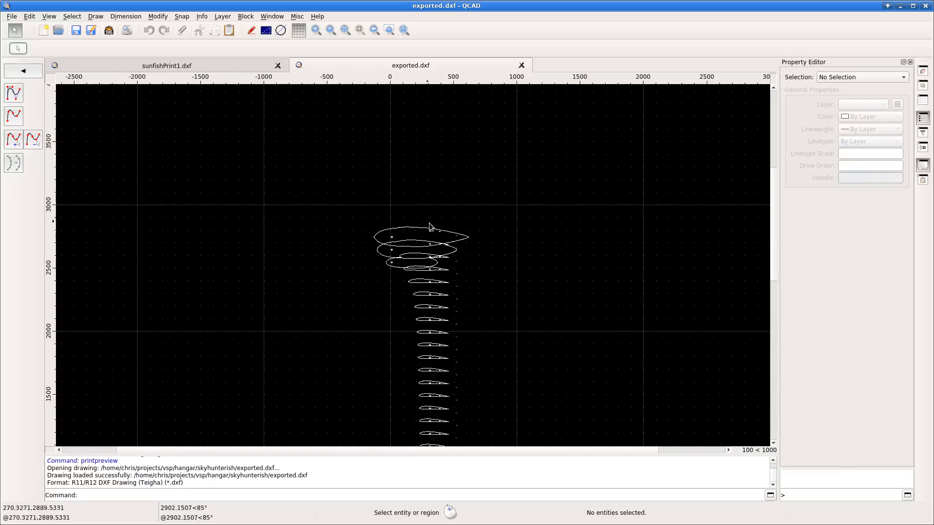
# - Examine the stacked airfoil contours, their spacing and their numbered labels from the origin up through the wing slices
pyautogui.scroll(1, 430, 242)
pyautogui.scroll(6, 413, 256)
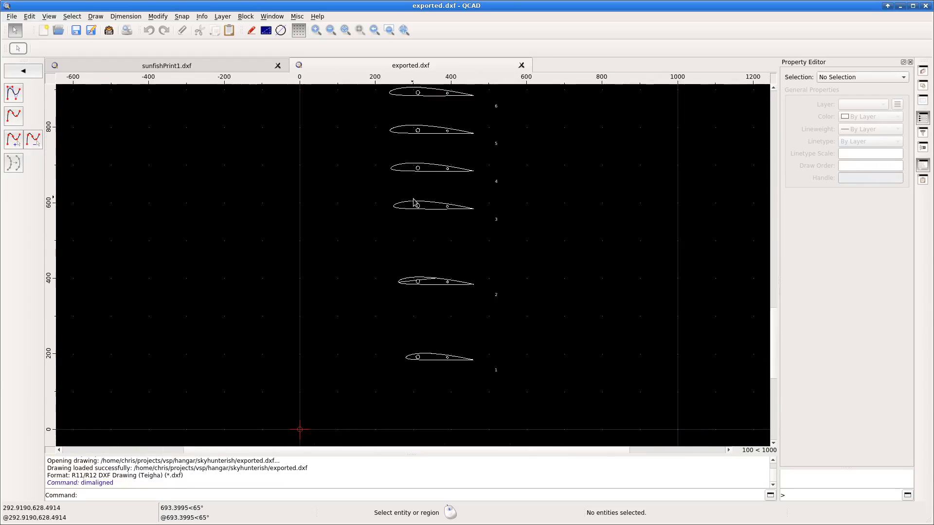
pyautogui.scroll(-1, 424, 196)
pyautogui.scroll(1, 439, 287)
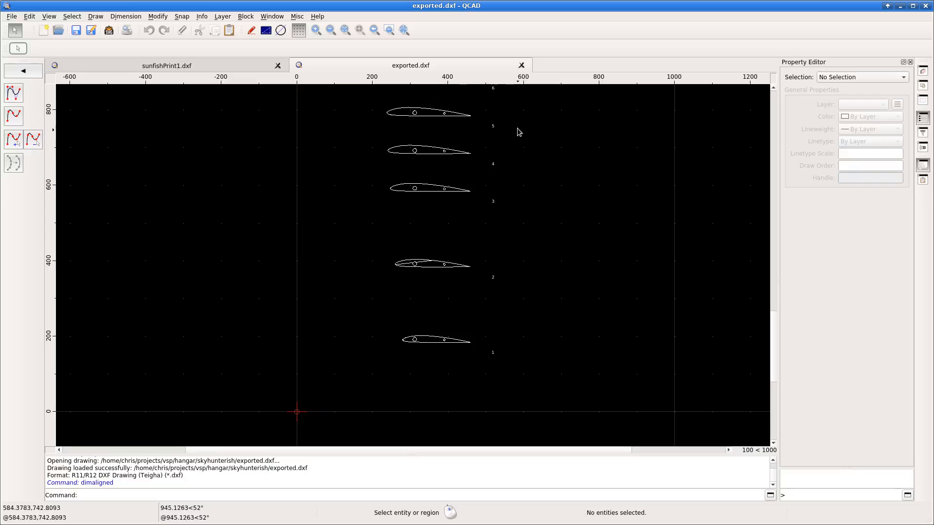
pyautogui.moveTo(517, 131); pyautogui.dragTo(520, 230, button='middle')
pyautogui.scroll(-2, 520, 230)
pyautogui.moveTo(509, 159); pyautogui.dragTo(509, 316, button='middle')
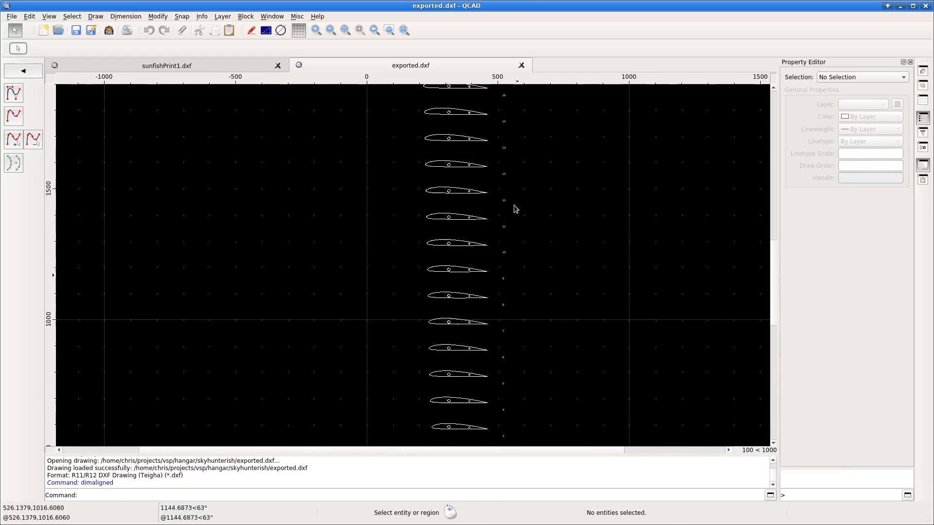
pyautogui.moveTo(524, 122)
pyautogui.mouseDown(button='middle')
pyautogui.moveTo(534, 300)
pyautogui.moveTo(506, 293)
pyautogui.moveTo(476, 158)
pyautogui.mouseUp(button='middle')
pyautogui.moveTo(493, 334); pyautogui.dragTo(464, 188, button='middle')
pyautogui.moveTo(452, 329); pyautogui.dragTo(474, 206, button='middle')
pyautogui.moveTo(482, 290); pyautogui.dragTo(487, 213, button='middle')
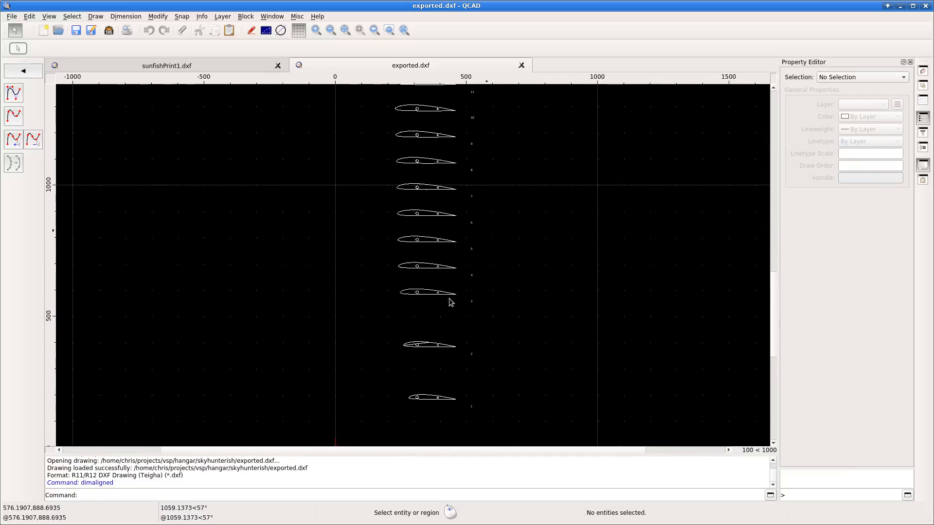
pyautogui.moveTo(450, 313); pyautogui.dragTo(459, 225, button='middle')
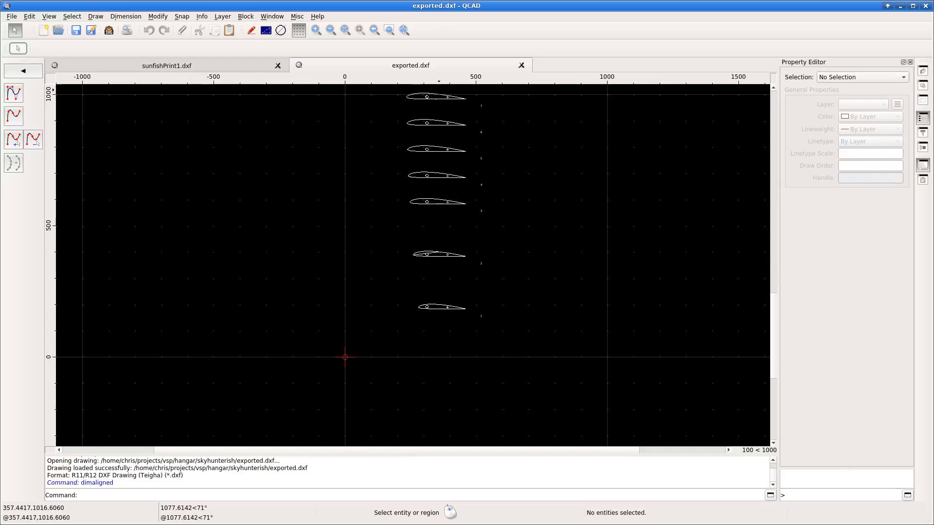
# - Switch to Blender, change the slice sort line of the export script to reverse=False, and run the script again
pyautogui.hotkey('alt', 'Tab')
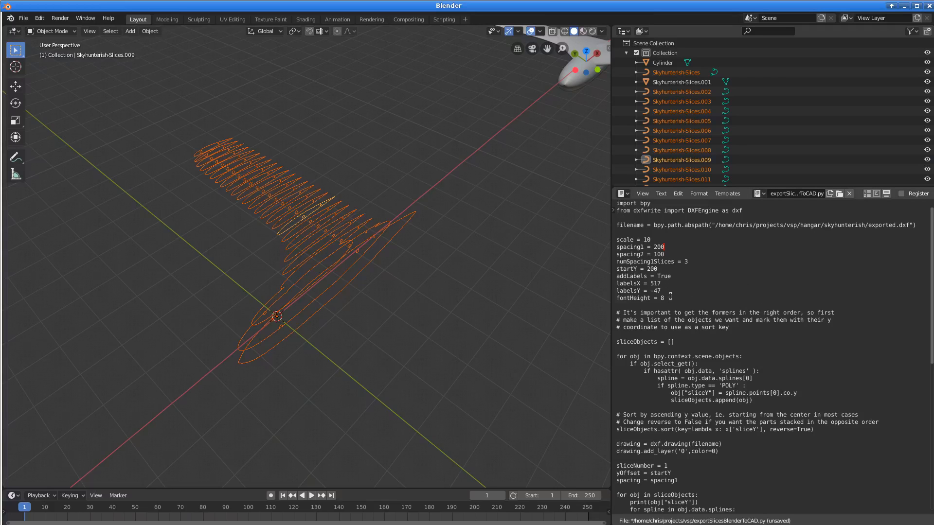
pyautogui.moveTo(664, 298); pyautogui.dragTo(621, 299)
pyautogui.click(666, 299)
pyautogui.scroll(-3, 708, 313)
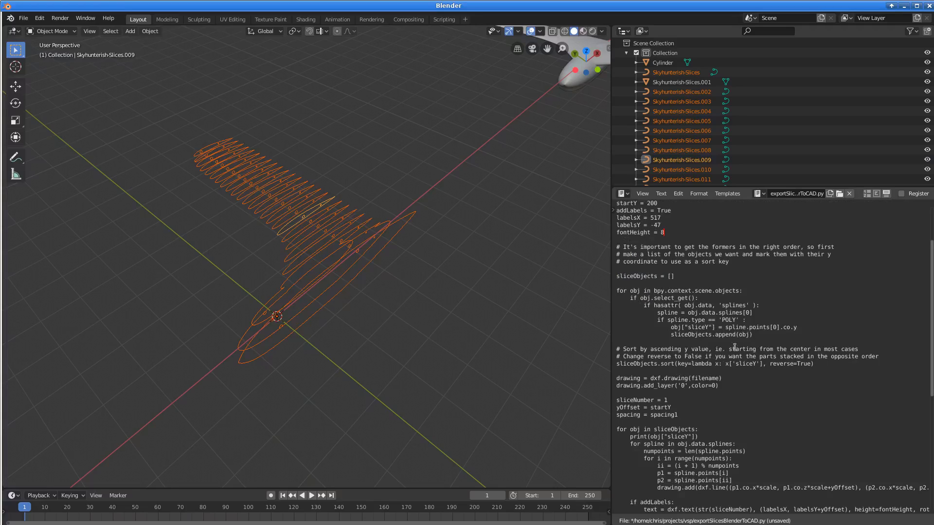
pyautogui.moveTo(623, 364); pyautogui.dragTo(670, 365)
pyautogui.click(669, 365)
pyautogui.moveTo(798, 364); pyautogui.dragTo(803, 364)
pyautogui.write('Fals')
pyautogui.rightClick(735, 279)
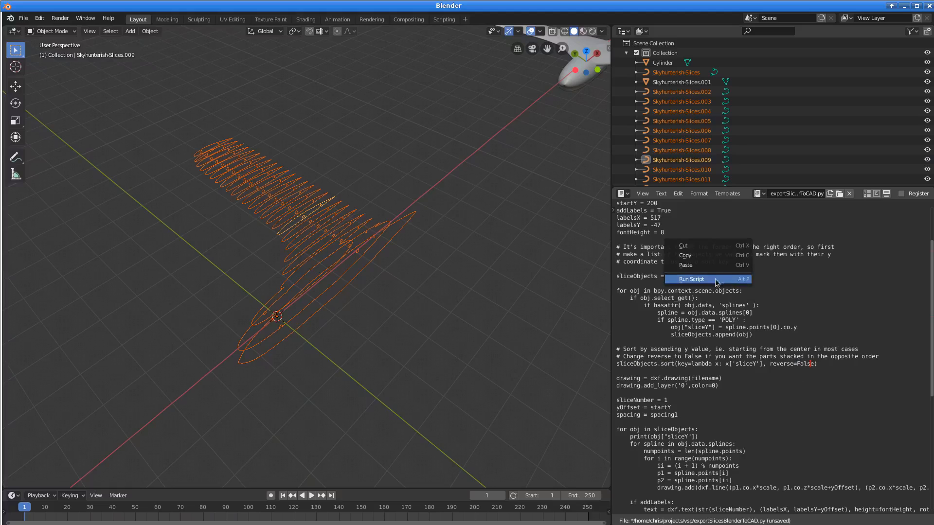
pyautogui.click(695, 279)
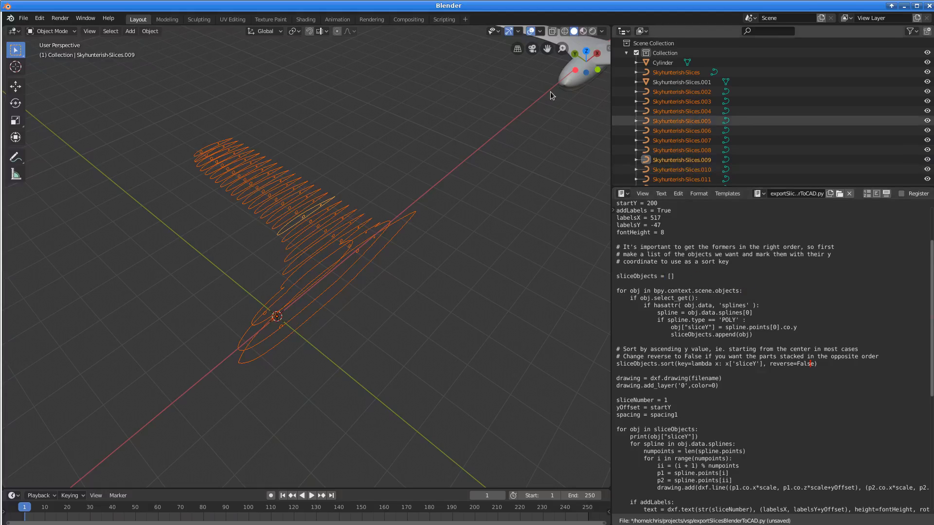
# - Return to QCAD, close exported.dxf and sunfishPrint1.dxf, and reopen exported.dxf from the recent files
pyautogui.hotkey('alt', 'Tab')
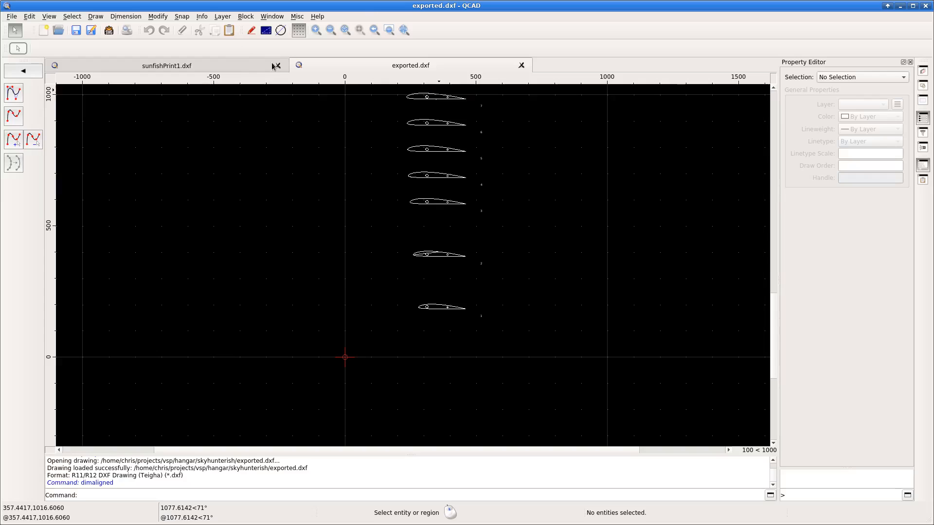
pyautogui.click(521, 65)
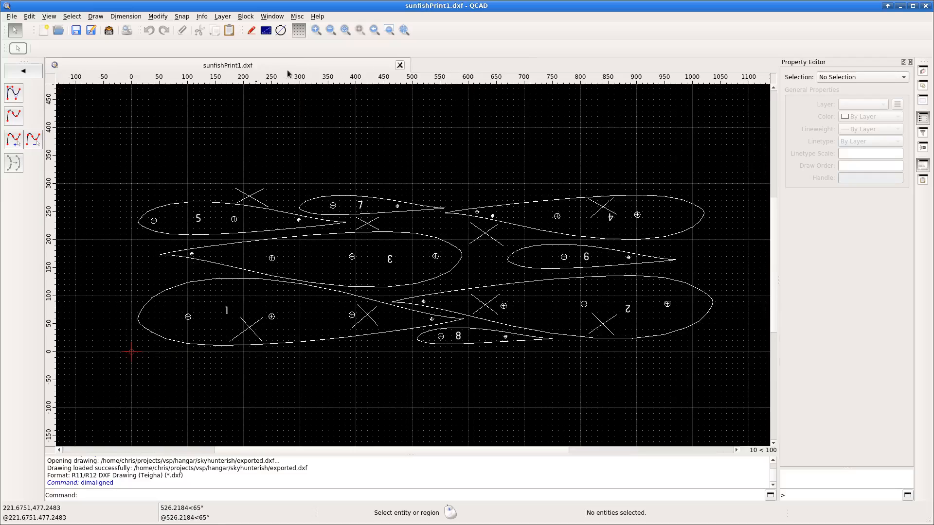
pyautogui.click(399, 65)
pyautogui.click(13, 16)
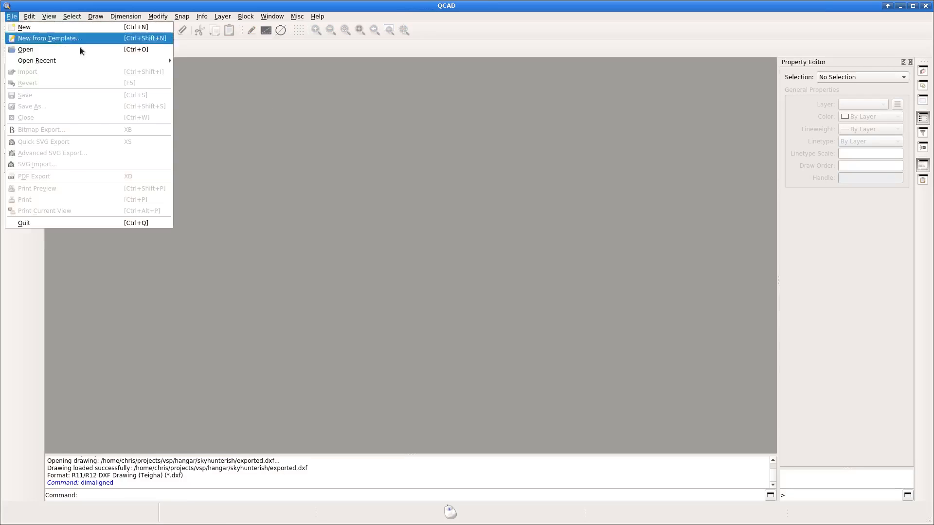
pyautogui.moveTo(171, 68)
pyautogui.click(205, 61)
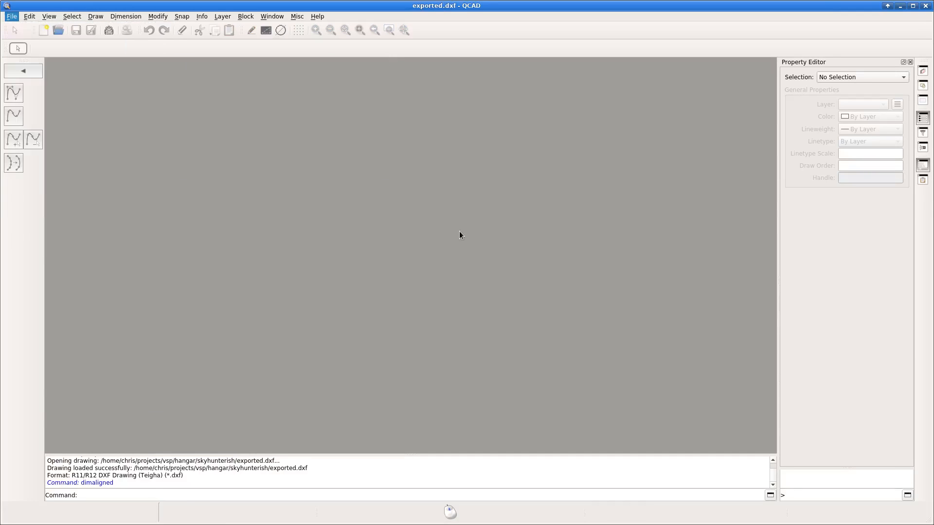
# - Inspect the reordered contours, selecting the first three fuselage slices one at a time to check their spacing against the wing slices
pyautogui.scroll(3, 443, 245)
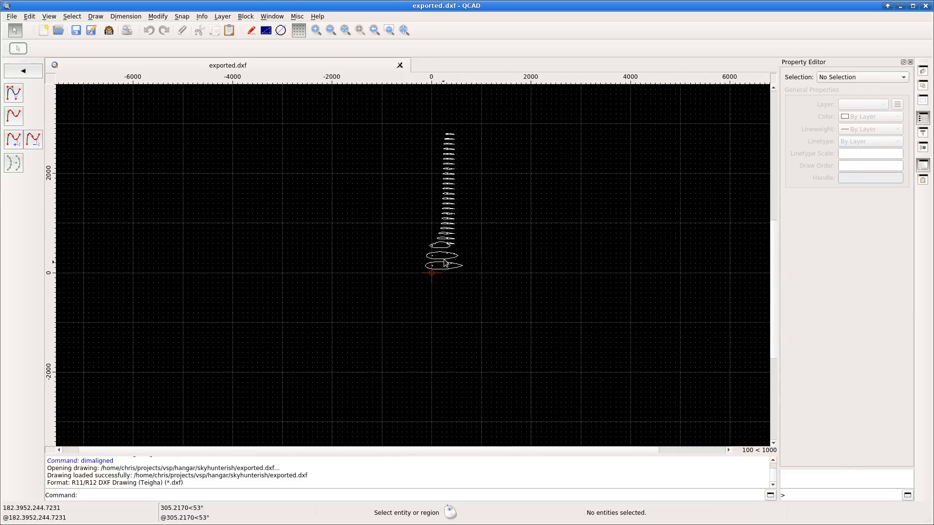
pyautogui.scroll(6, 442, 243)
pyautogui.scroll(-4, 443, 244)
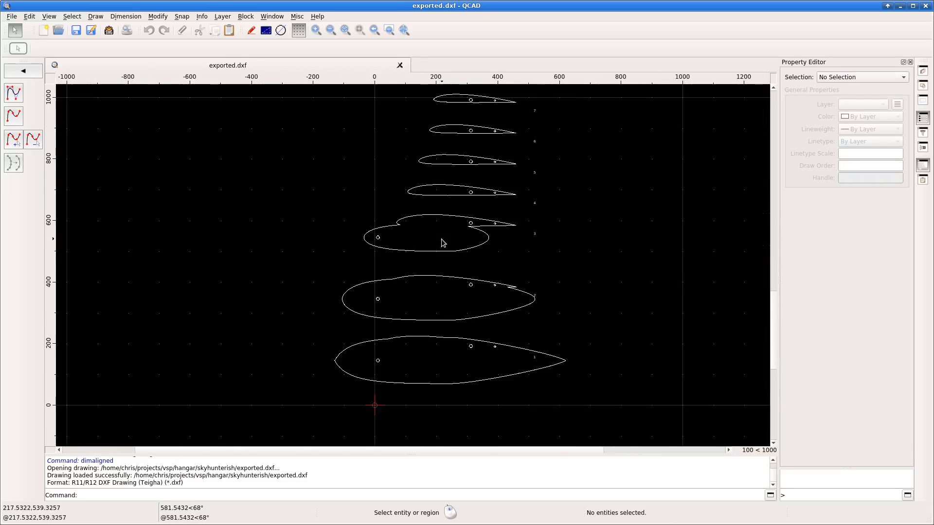
pyautogui.click(319, 333)
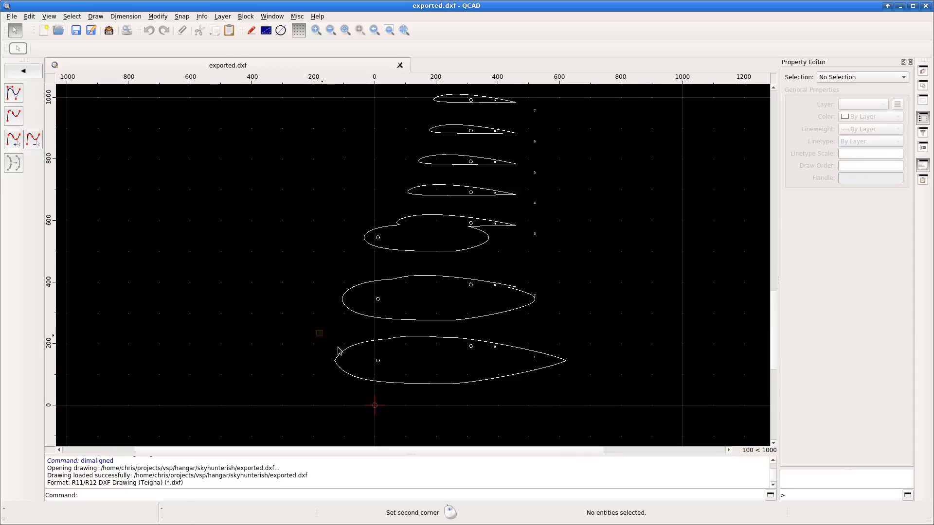
pyautogui.click(590, 396)
pyautogui.click(316, 270)
pyautogui.click(561, 323)
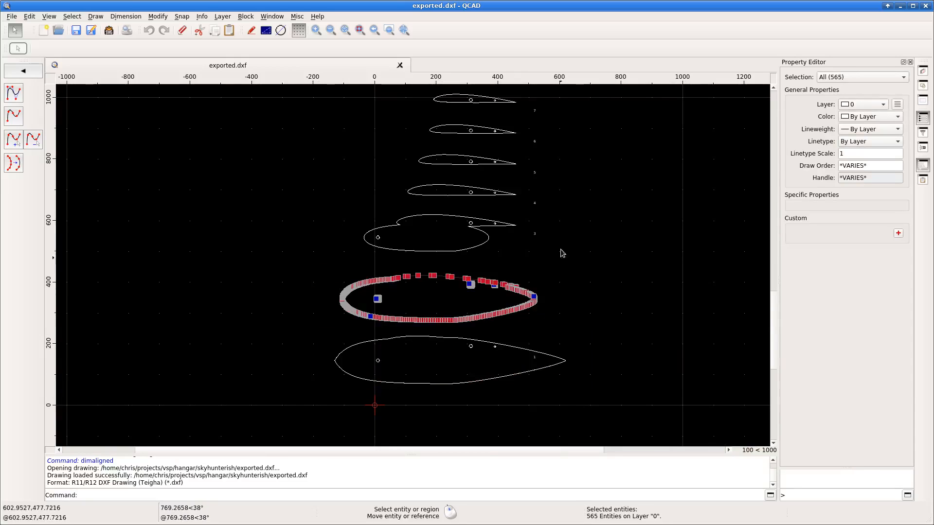
pyautogui.click(337, 206)
pyautogui.click(540, 270)
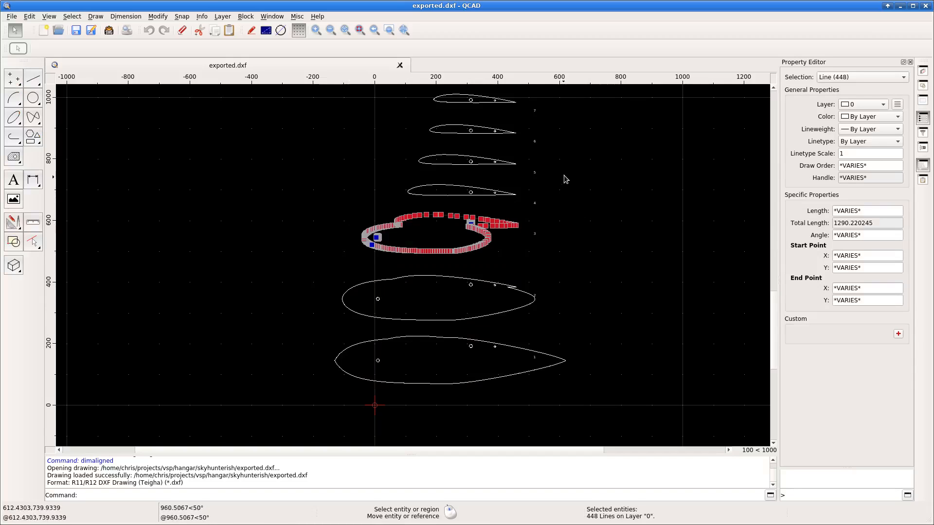
pyautogui.moveTo(563, 178)
pyautogui.mouseDown(button='middle')
pyautogui.moveTo(566, 169)
pyautogui.moveTo(514, 322)
pyautogui.mouseUp(button='middle')
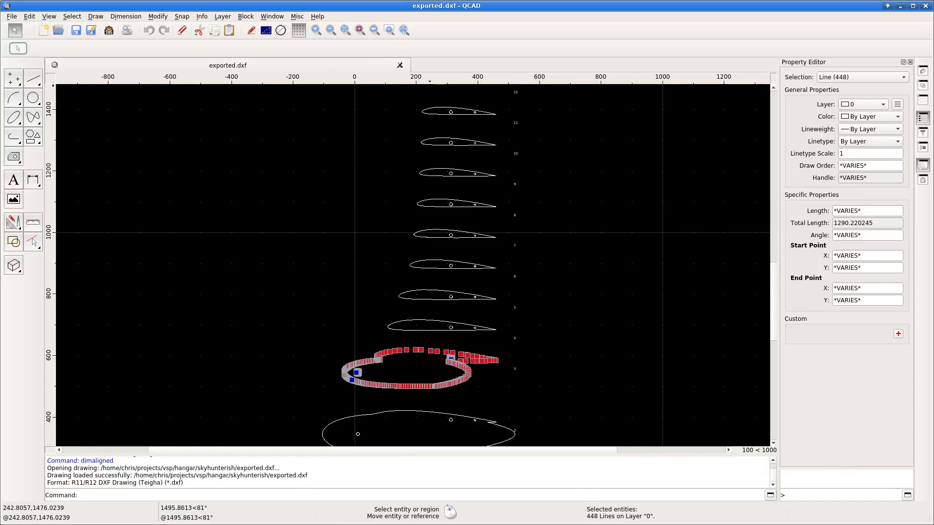
# - Switch to Blender and check the script's spacing1, spacing2 and numSpacing1Slices values
pyautogui.hotkey('alt', 'Tab')
pyautogui.scroll(3, 676, 238)
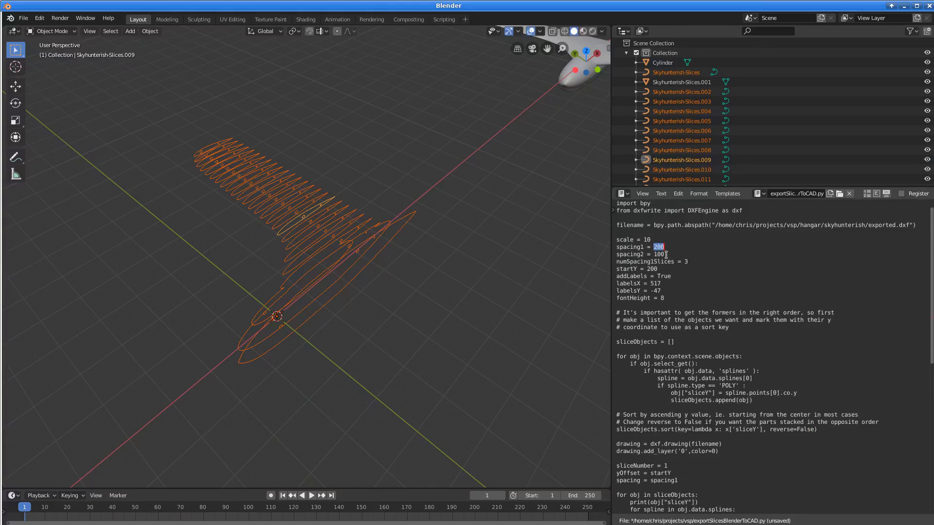
pyautogui.moveTo(665, 254); pyautogui.dragTo(661, 254)
pyautogui.moveTo(689, 261); pyautogui.dragTo(616, 262)
pyautogui.click(650, 262)
pyautogui.moveTo(653, 247); pyautogui.dragTo(665, 247)
pyautogui.click(681, 276)
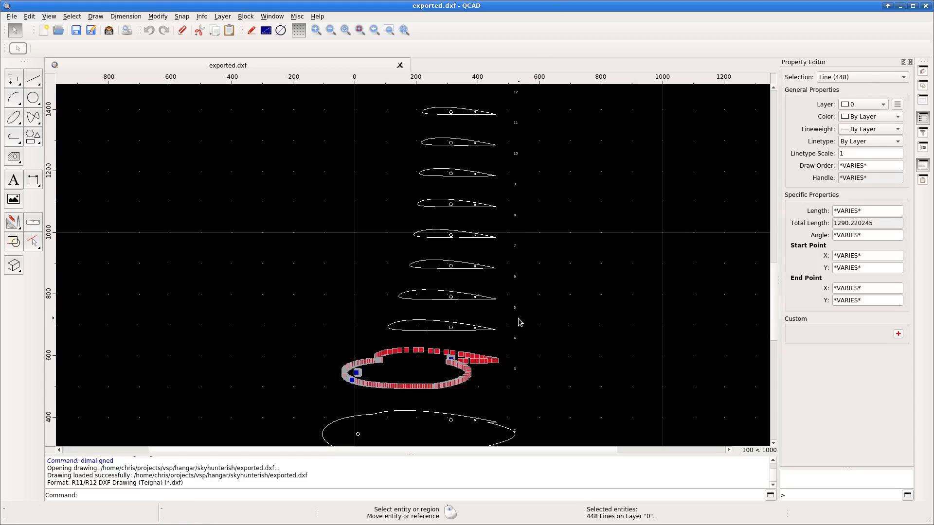
# - In QCAD, clear the selection, try moving label 1 inside the first slice contour to 190, 150, and undo the move
pyautogui.press('Escape')
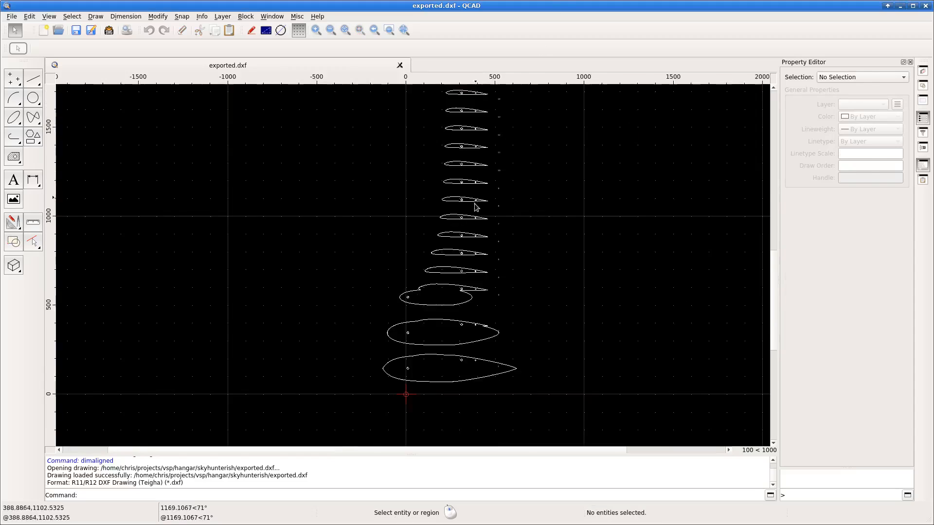
pyautogui.scroll(3, 492, 346)
pyautogui.scroll(3, 477, 395)
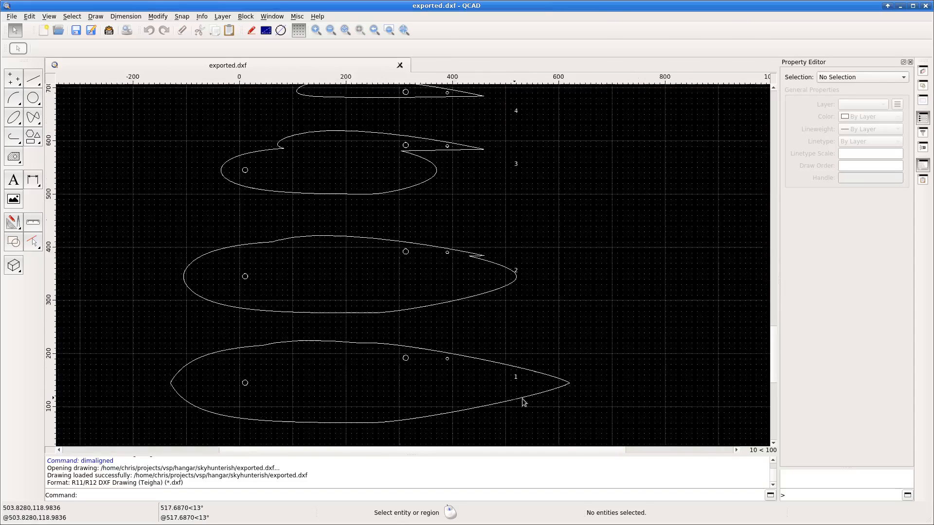
pyautogui.scroll(1, 516, 398)
pyautogui.scroll(7, 472, 379)
pyautogui.click(636, 357)
pyautogui.click(632, 365)
pyautogui.scroll(-8, 606, 252)
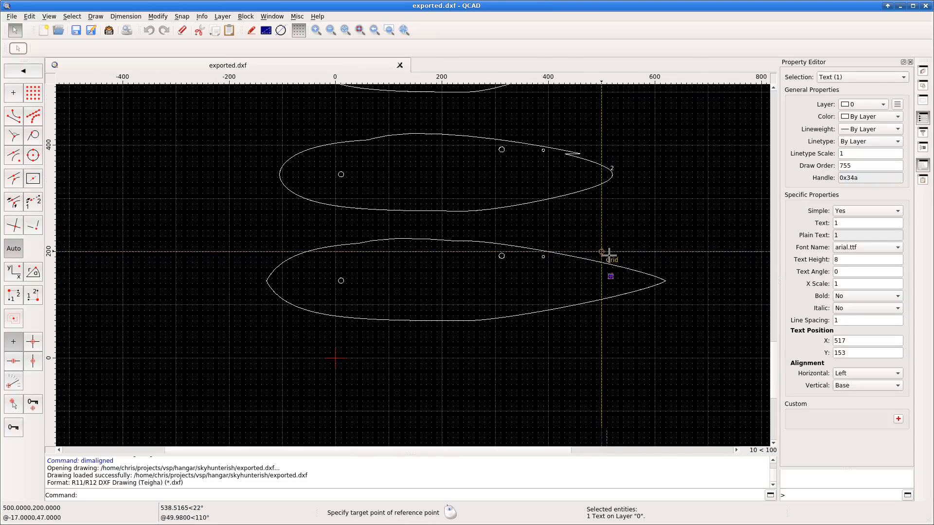
pyautogui.click(436, 278)
pyautogui.scroll(3, 439, 278)
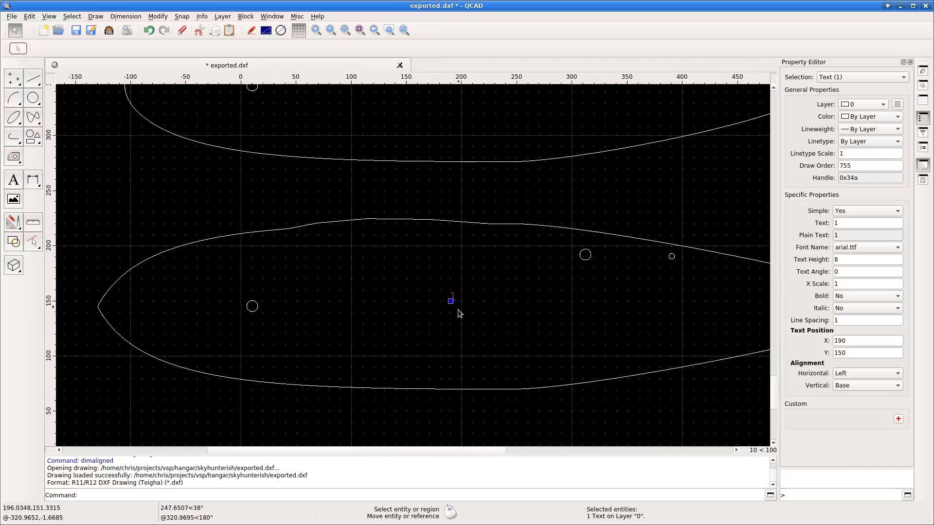
pyautogui.scroll(3, 458, 313)
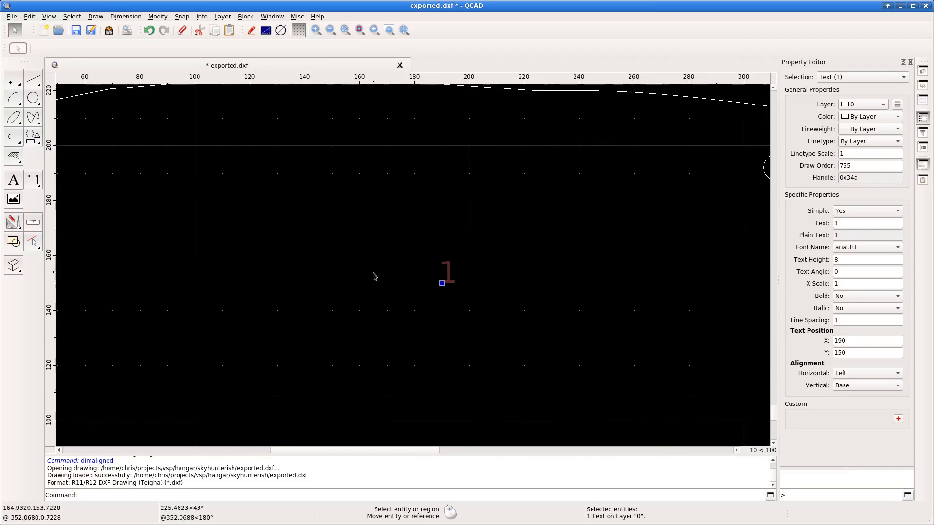
pyautogui.scroll(-3, 355, 275)
pyautogui.hotkey('ctrl', 'z')
# - Try moving label 25 inside the last wing slice contour to 330, 2790, and undo the move
pyautogui.scroll(-7, 352, 272)
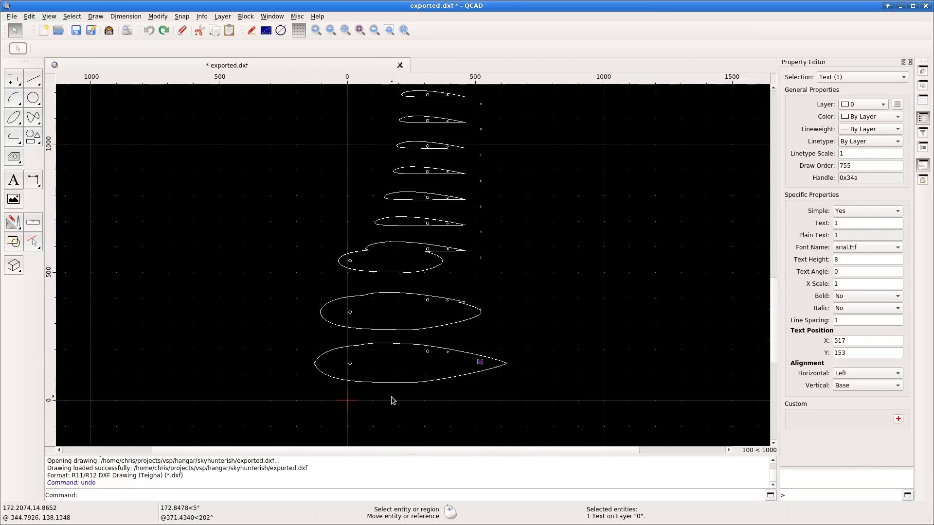
pyautogui.scroll(-1, 414, 282)
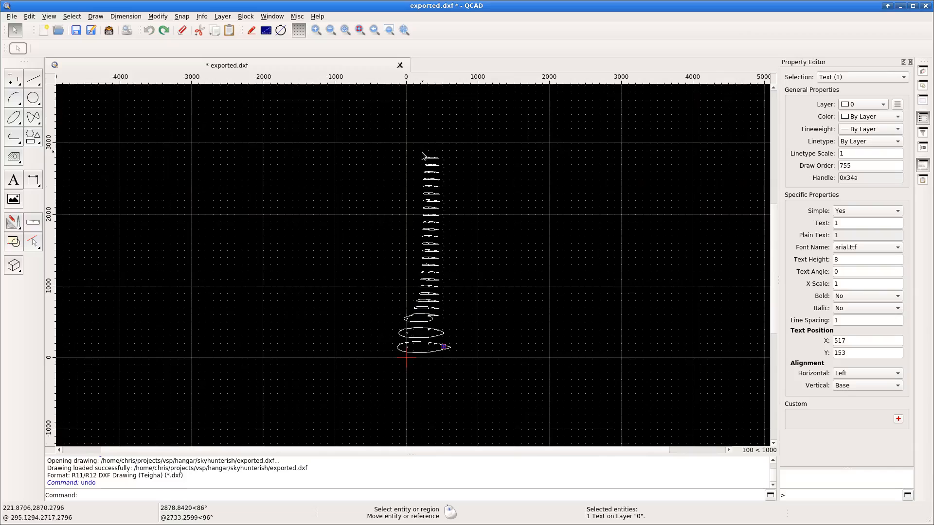
pyautogui.scroll(2, 428, 151)
pyautogui.scroll(2, 430, 146)
pyautogui.scroll(4, 438, 185)
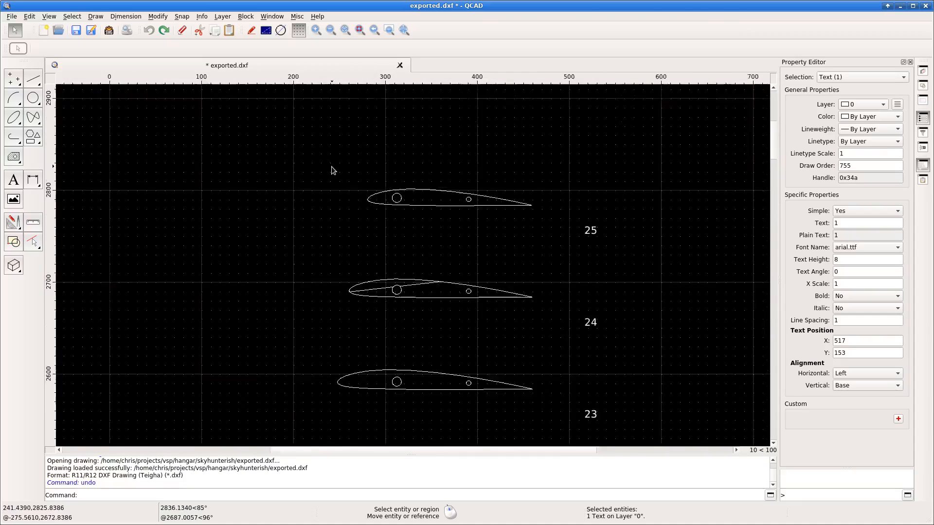
pyautogui.moveTo(513, 240); pyautogui.dragTo(463, 245, button='middle')
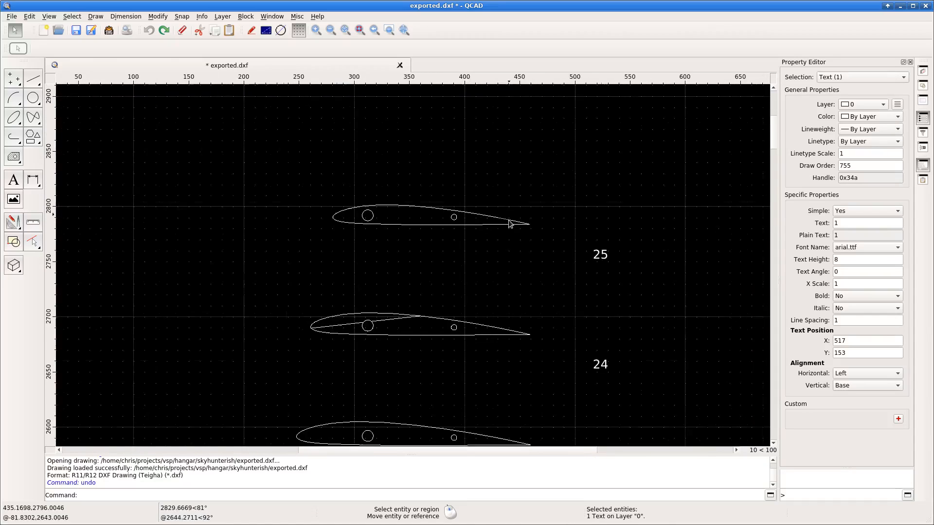
pyautogui.scroll(3, 509, 219)
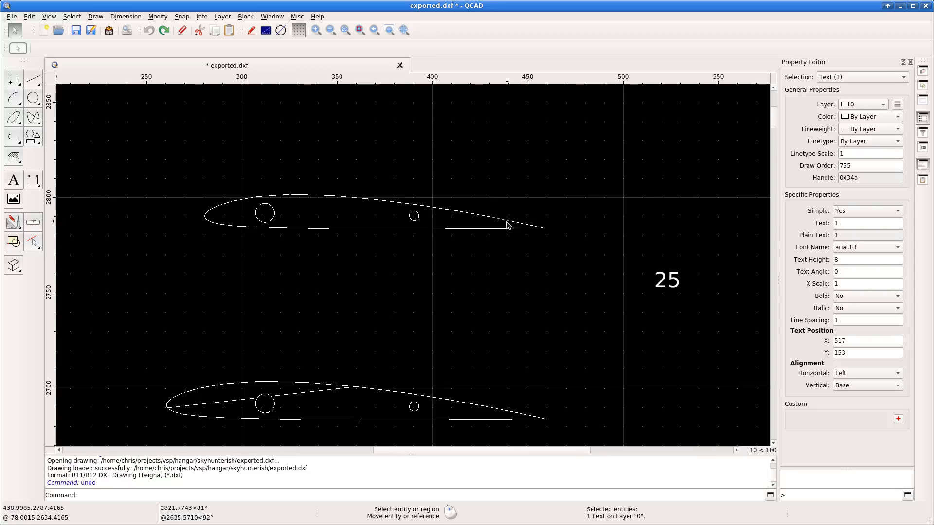
pyautogui.click(660, 288)
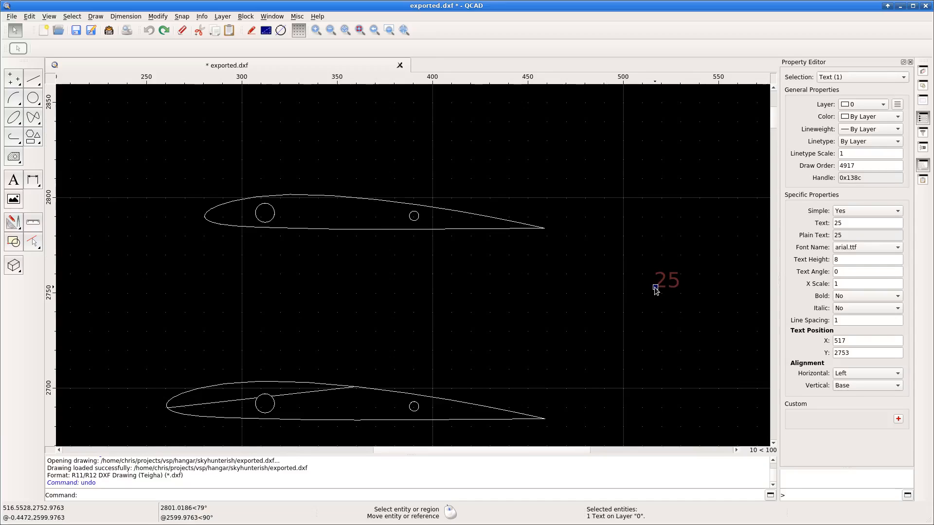
pyautogui.click(655, 287)
pyautogui.click(303, 218)
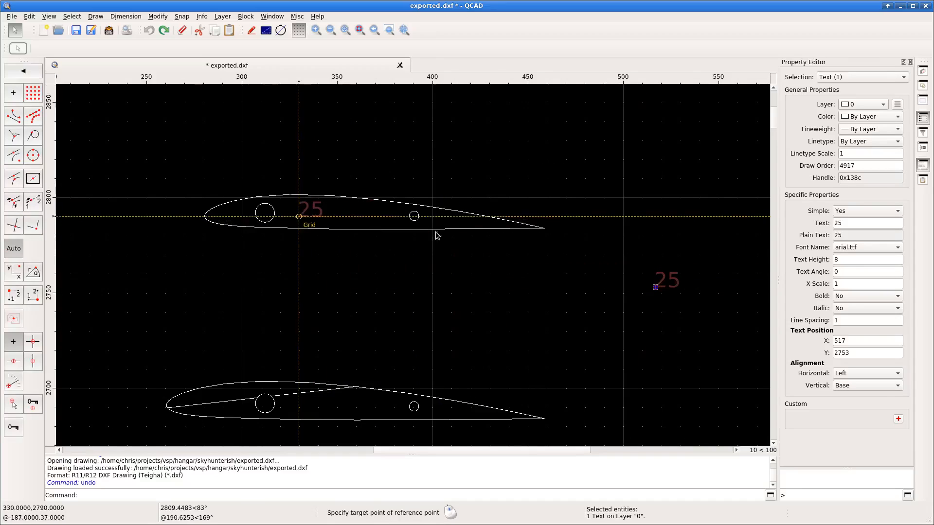
pyautogui.click(591, 352)
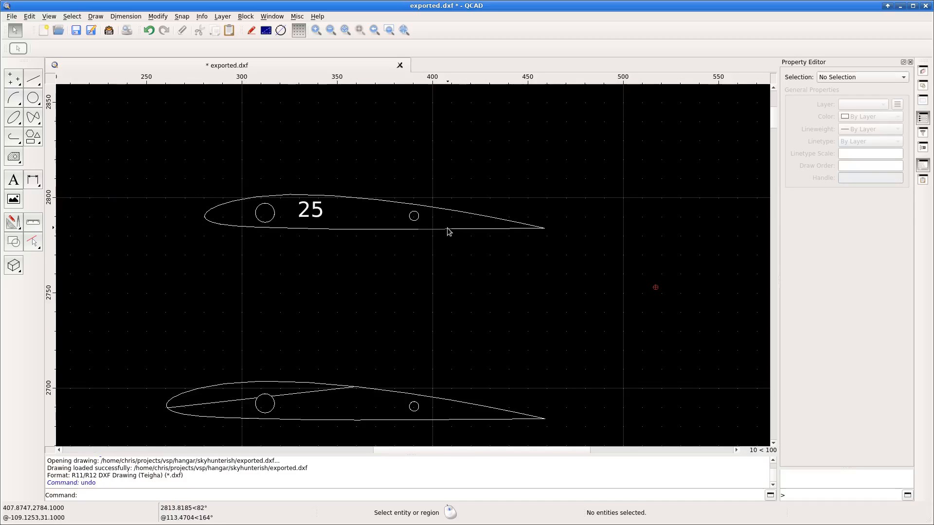
pyautogui.hotkey('ctrl', 'z')
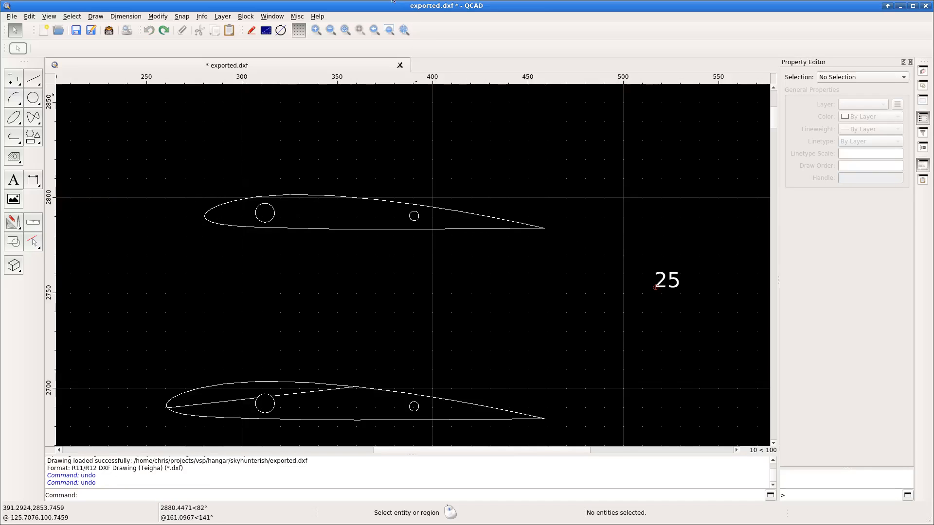
# - Switch to Blender and check the labelsX and labelsY values in the export script
pyautogui.hotkey('alt', 'Tab')
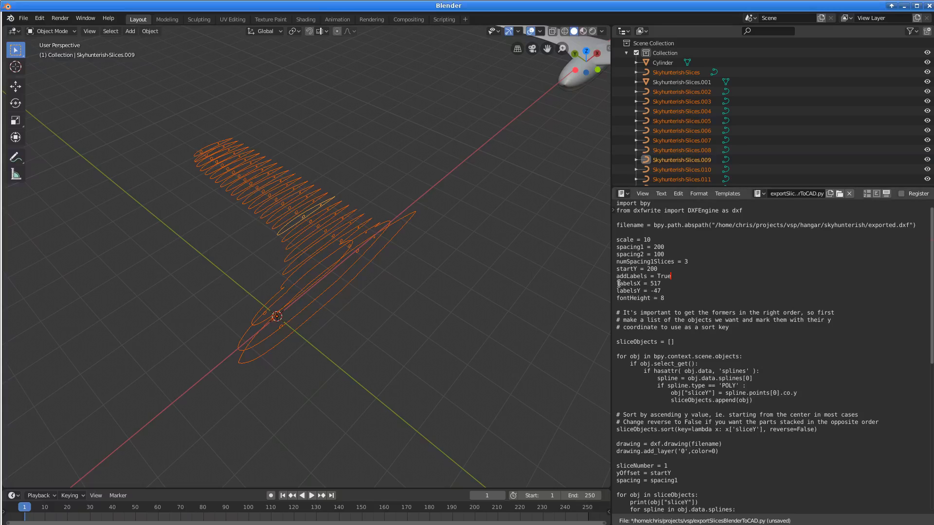
pyautogui.moveTo(633, 284); pyautogui.dragTo(633, 291)
pyautogui.click(662, 291)
pyautogui.click(661, 291)
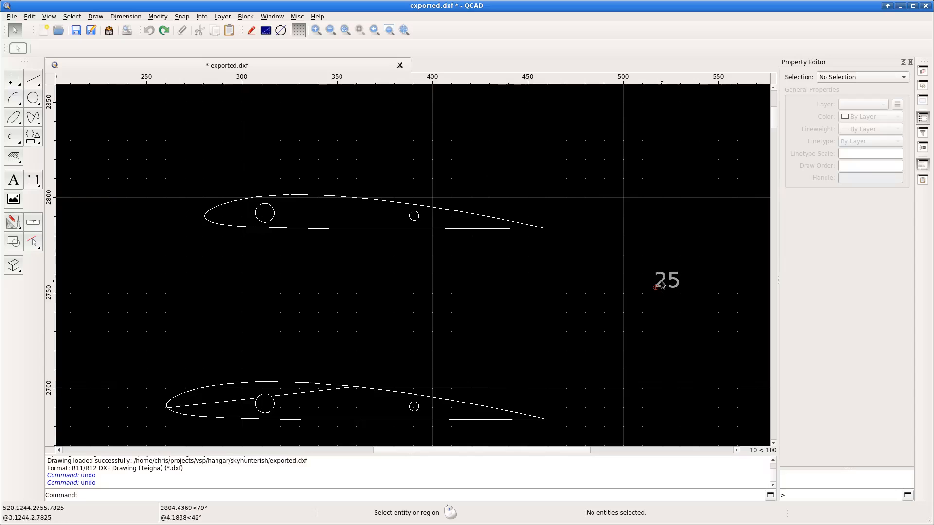
# - In QCAD, preview moving label 25 to a free spot between the holes of the last wing slice, without placing it
pyautogui.click(666, 292)
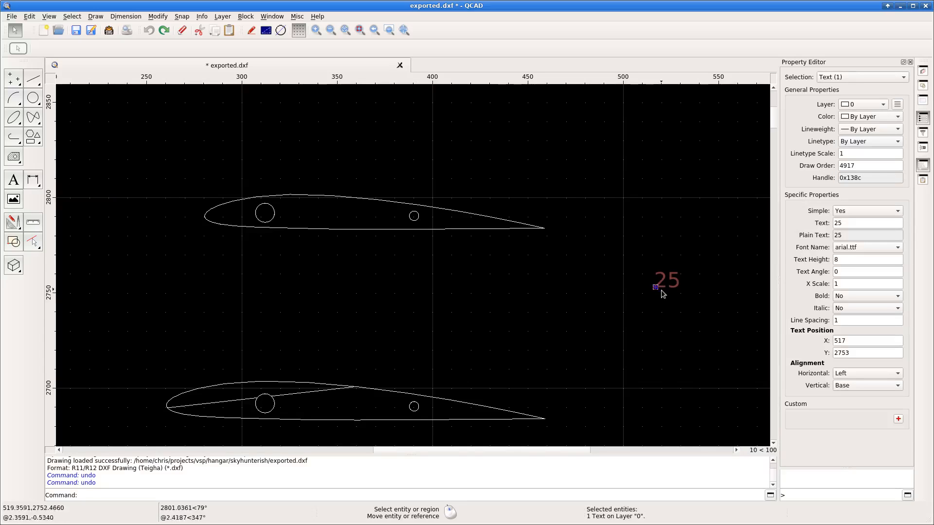
pyautogui.click(656, 287)
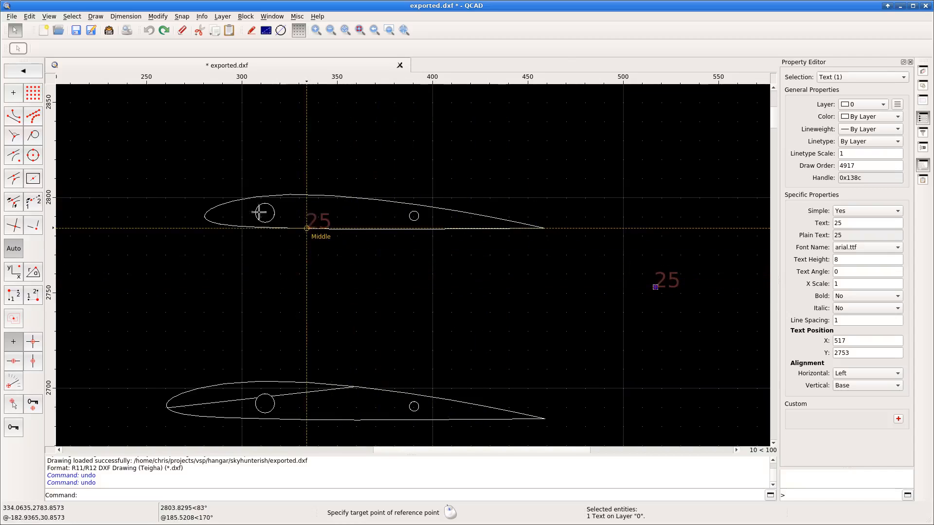
pyautogui.scroll(4, 244, 191)
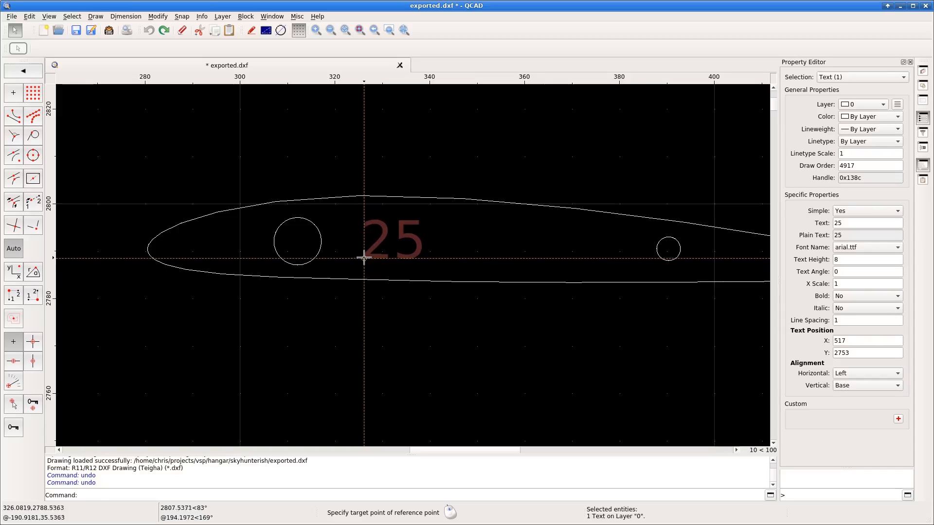
pyautogui.press('Escape')
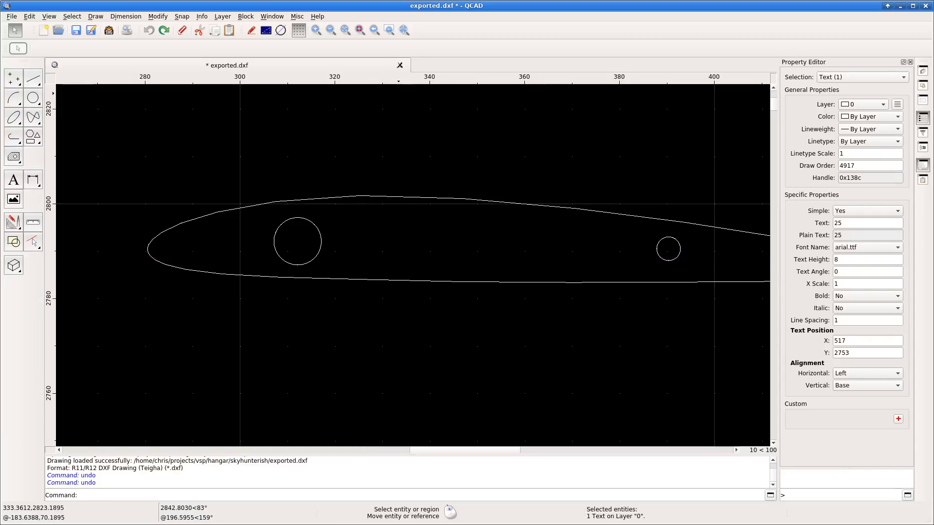
# - Back in Blender's script, lower labelsX, set labelsY to -12 and run the script
pyautogui.hotkey('alt', 'Tab')
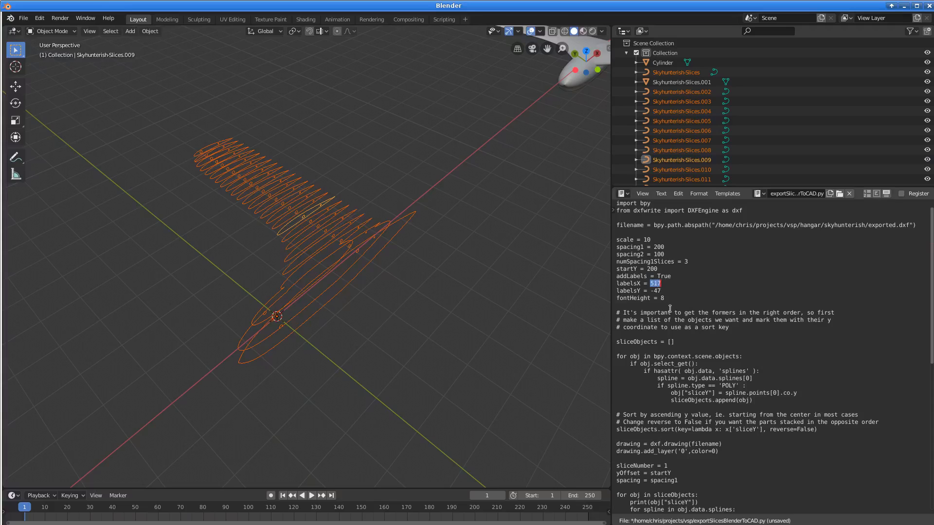
pyautogui.press('Left')
pyautogui.rightClick(702, 279)
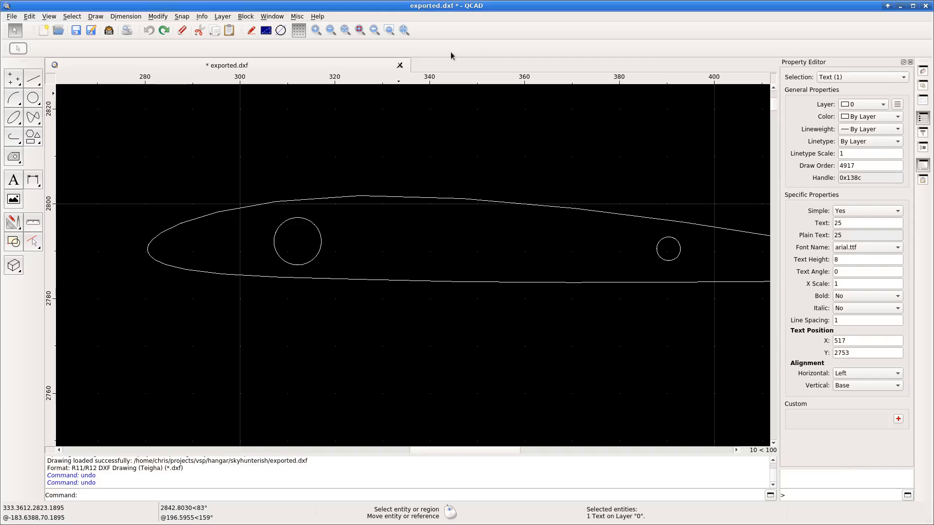
# - In QCAD, close the drawing without saving, reopen exported.dxf and check label 25's position inside the last wing slice
pyautogui.click(399, 65)
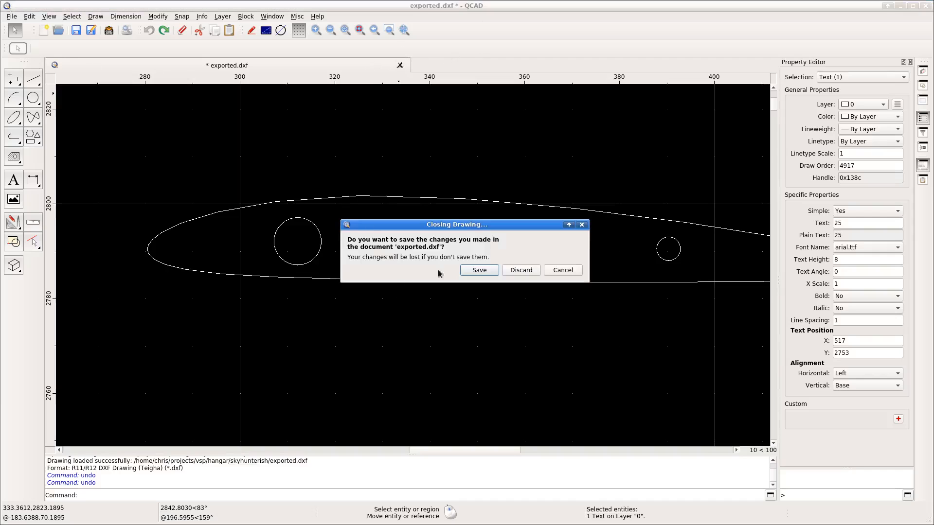
pyautogui.click(521, 270)
pyautogui.click(13, 17)
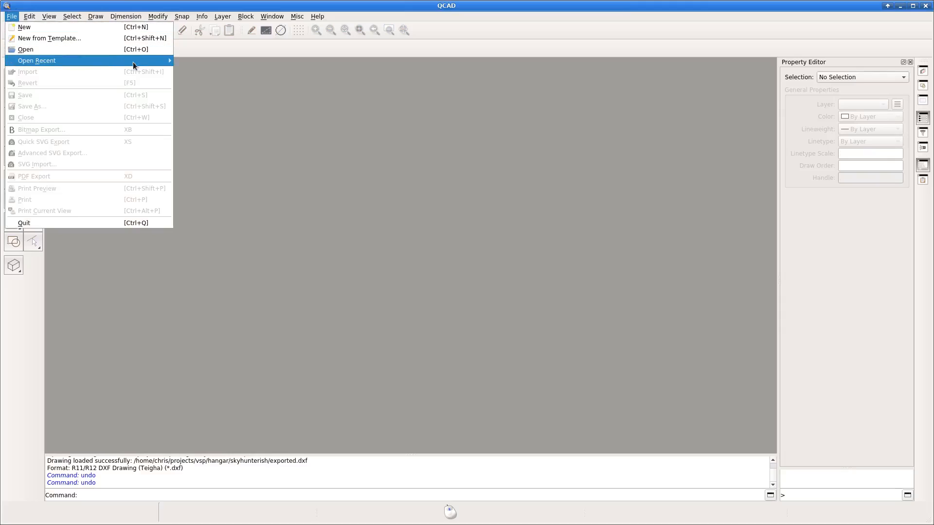
pyautogui.moveTo(136, 61)
pyautogui.click(205, 61)
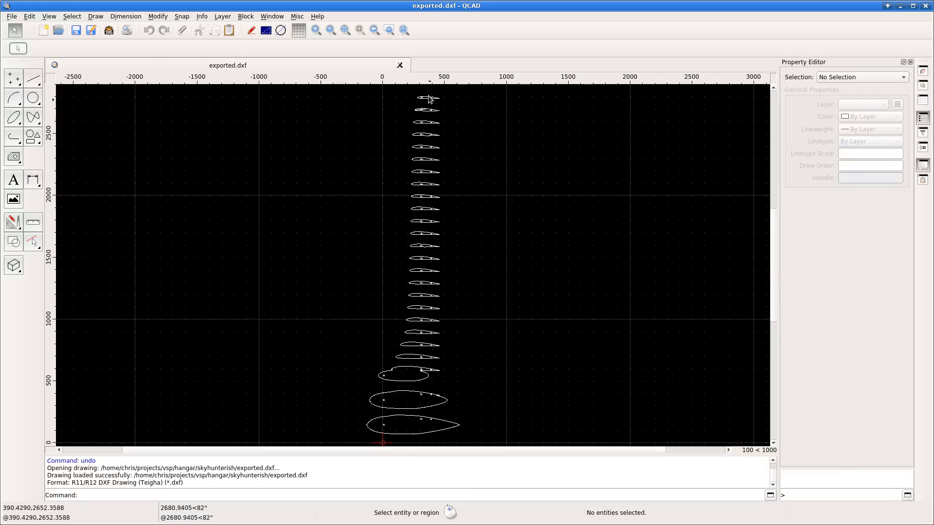
pyautogui.scroll(15, 422, 98)
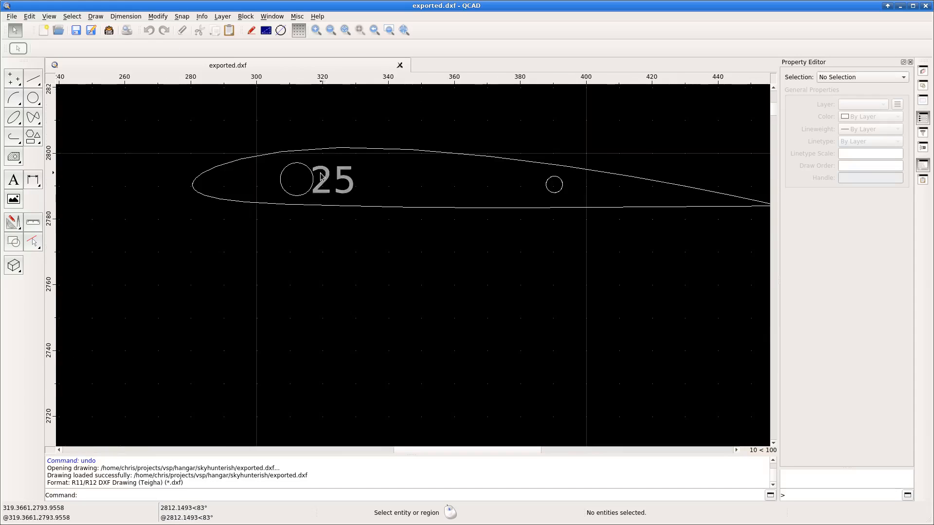
pyautogui.scroll(4, 277, 180)
pyautogui.scroll(-2, 278, 179)
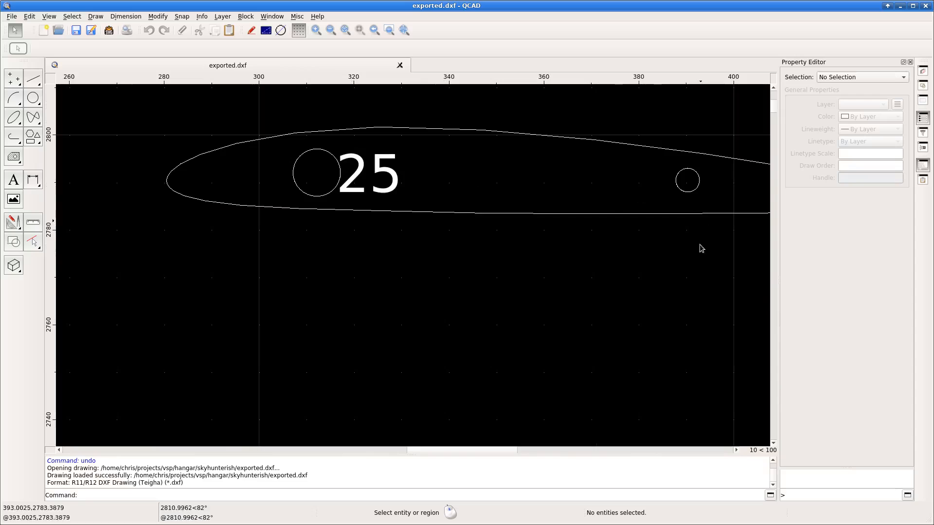
# - Switch to Blender, set labelsX to 330 in the export script and run it again
pyautogui.hotkey('alt', 'Tab')
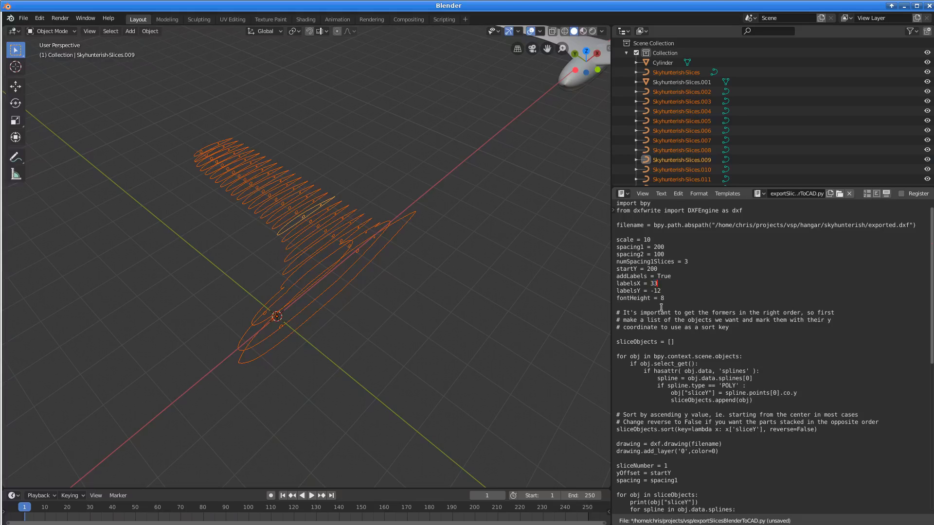
pyautogui.rightClick(730, 274)
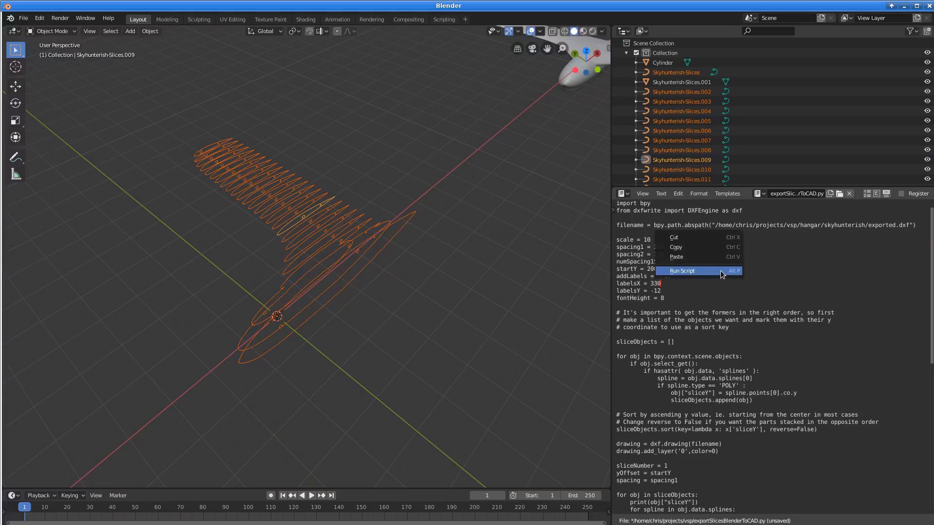
pyautogui.click(720, 271)
# - In QCAD, close the drawing, reopen the newly exported exported.dxf and check label 25 inside the last wing slice
pyautogui.hotkey('alt', 'Tab')
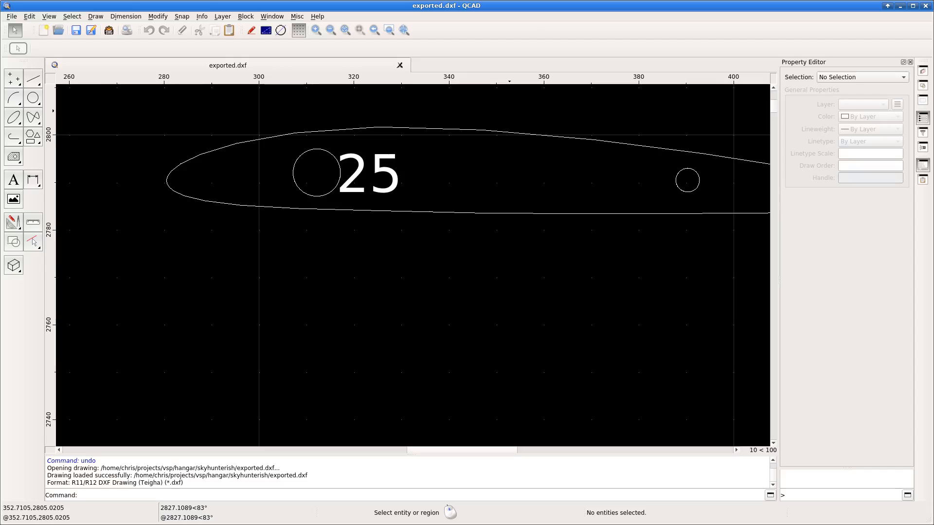
pyautogui.click(400, 65)
pyautogui.click(10, 18)
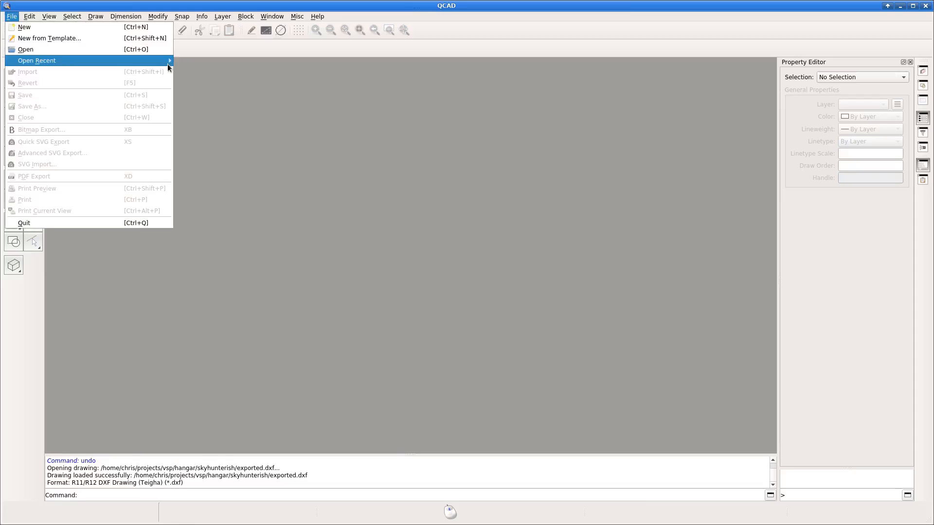
pyautogui.moveTo(188, 64)
pyautogui.click(219, 60)
pyautogui.scroll(-3, 381, 329)
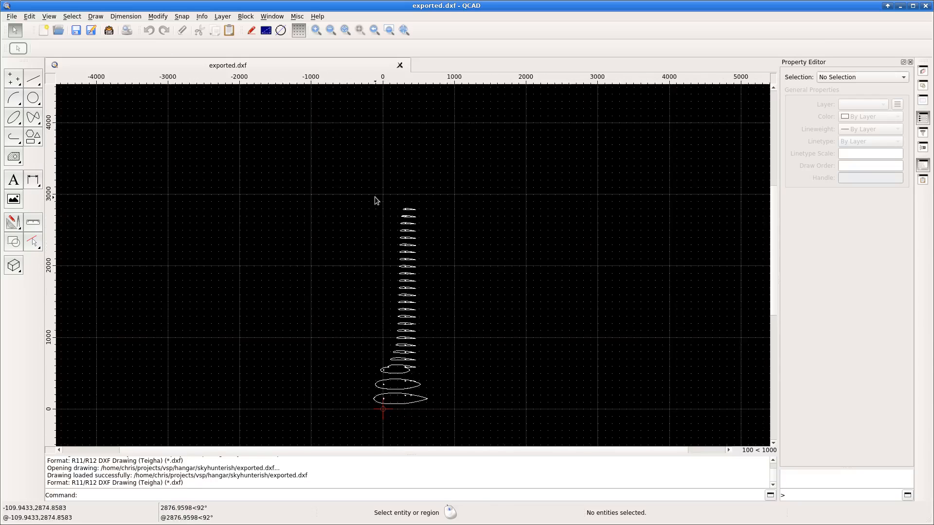
pyautogui.scroll(8, 375, 200)
pyautogui.scroll(8, 434, 236)
pyautogui.scroll(1, 450, 240)
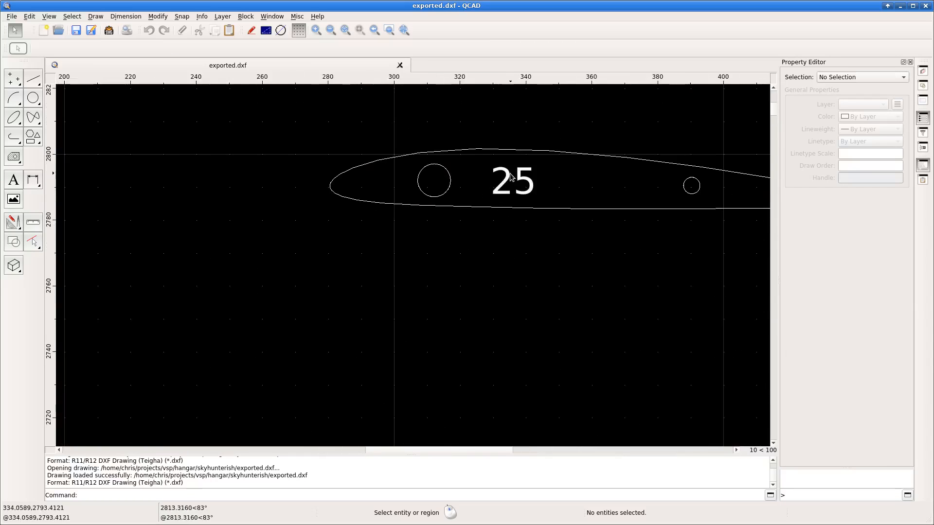
# - Examine the label placement and contours from the last wing slice down to the fuselage slices, ending at slice 24
pyautogui.scroll(-2, 389, 138)
pyautogui.scroll(-4, 463, 144)
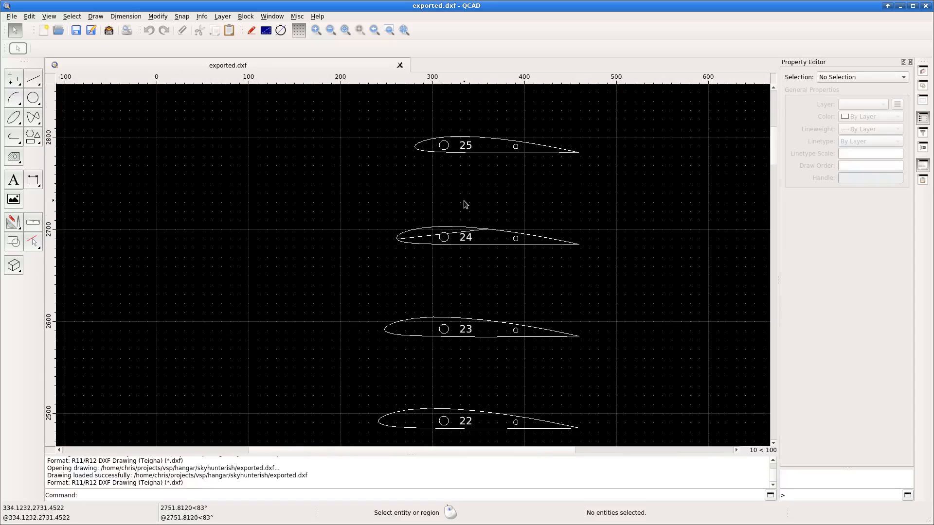
pyautogui.scroll(-9, 463, 201)
pyautogui.scroll(-1, 463, 288)
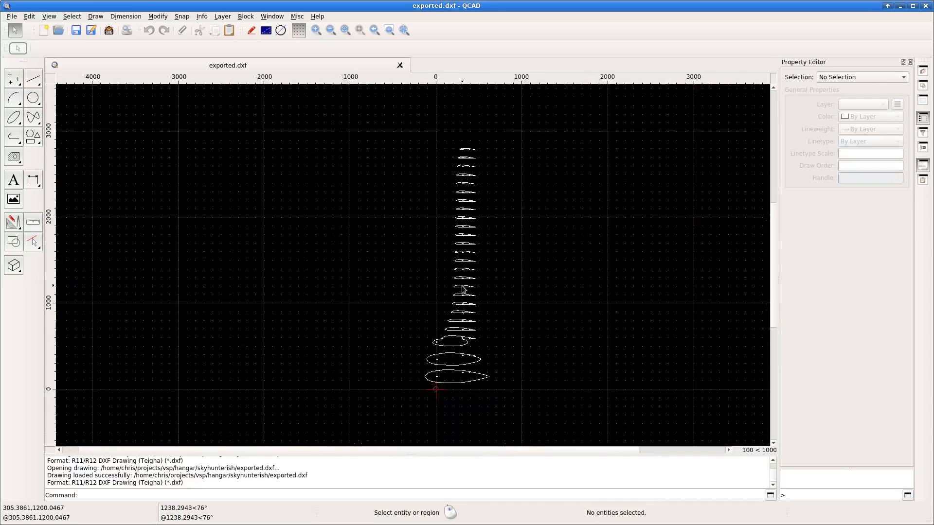
pyautogui.scroll(10, 462, 289)
pyautogui.scroll(-4, 431, 350)
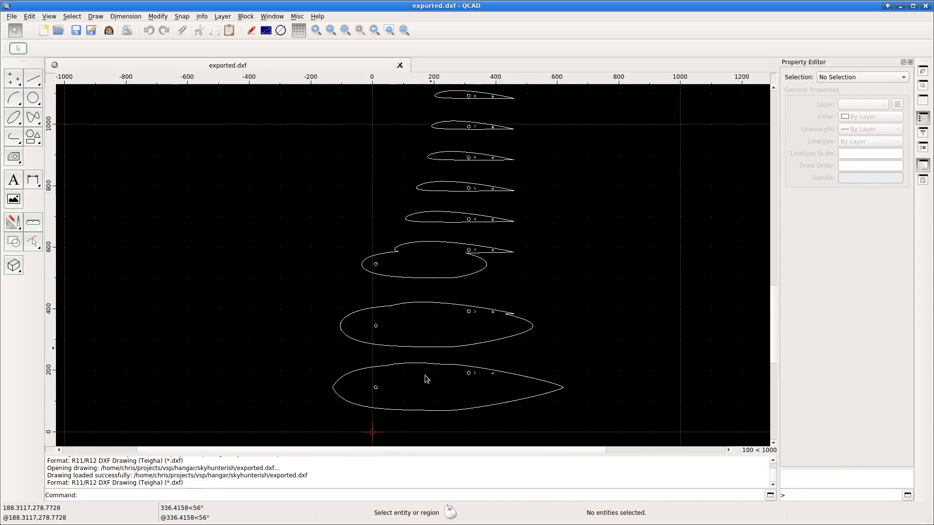
pyautogui.scroll(-5, 426, 379)
pyautogui.scroll(7, 450, 109)
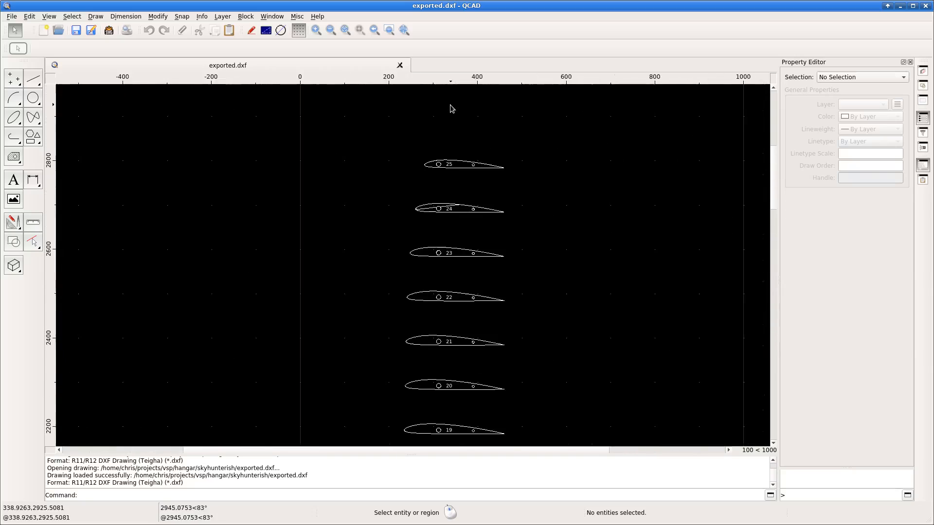
pyautogui.scroll(4, 450, 109)
pyautogui.scroll(1, 448, 333)
pyautogui.scroll(4, 439, 348)
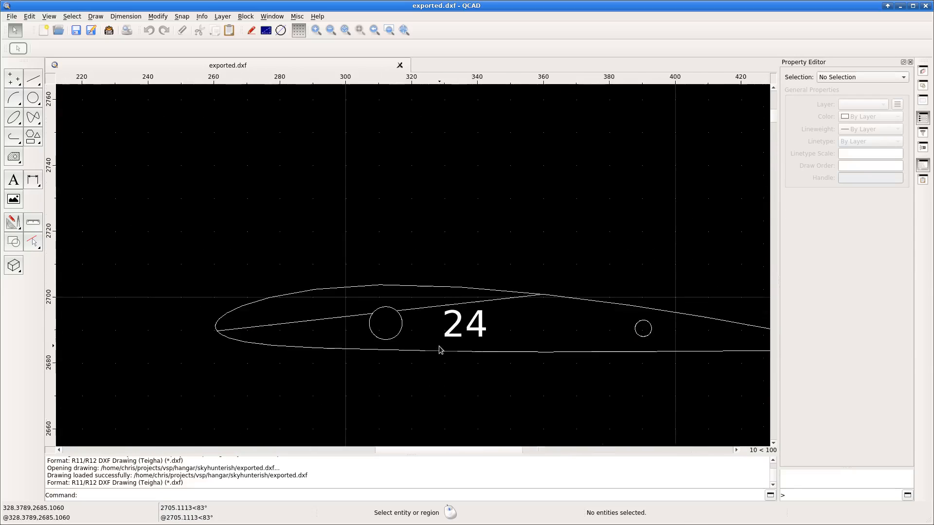
# - Delete the stray overlapping lines between the larger hole and the upper contour of slice 24
pyautogui.click(405, 304)
pyautogui.scroll(4, 404, 305)
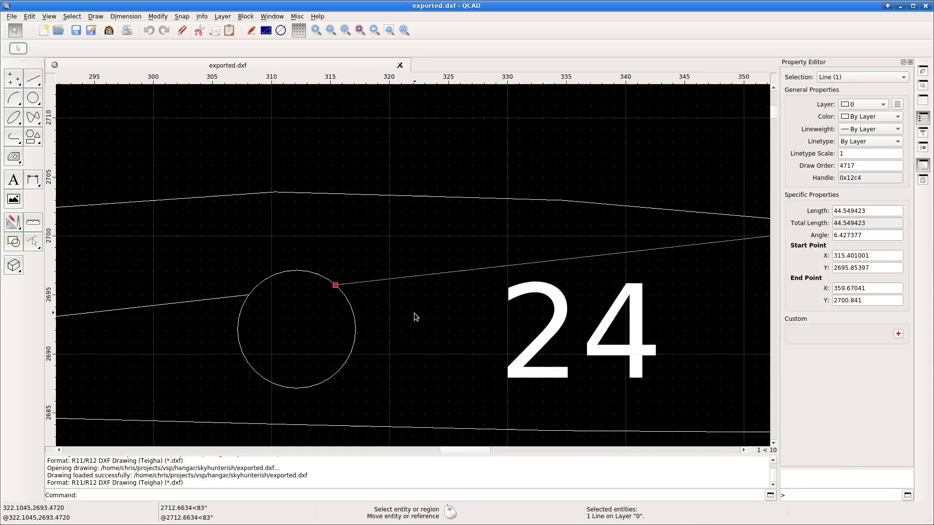
pyautogui.press('Delete')
pyautogui.click(375, 286)
pyautogui.press('Delete')
# - Delete the stray overlapping lines between the leading edge and the larger hole of slice 24
pyautogui.scroll(-4, 323, 273)
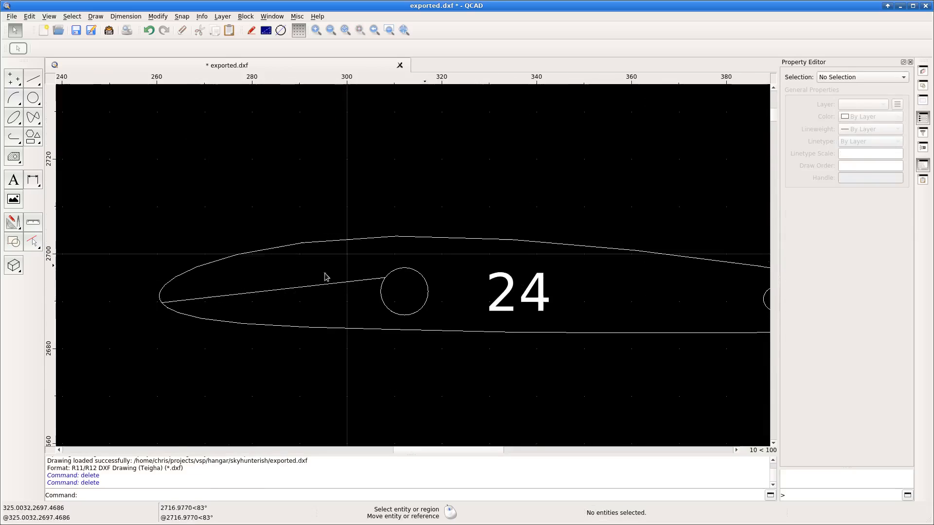
pyautogui.click(286, 287)
pyautogui.press('Delete')
pyautogui.click(286, 288)
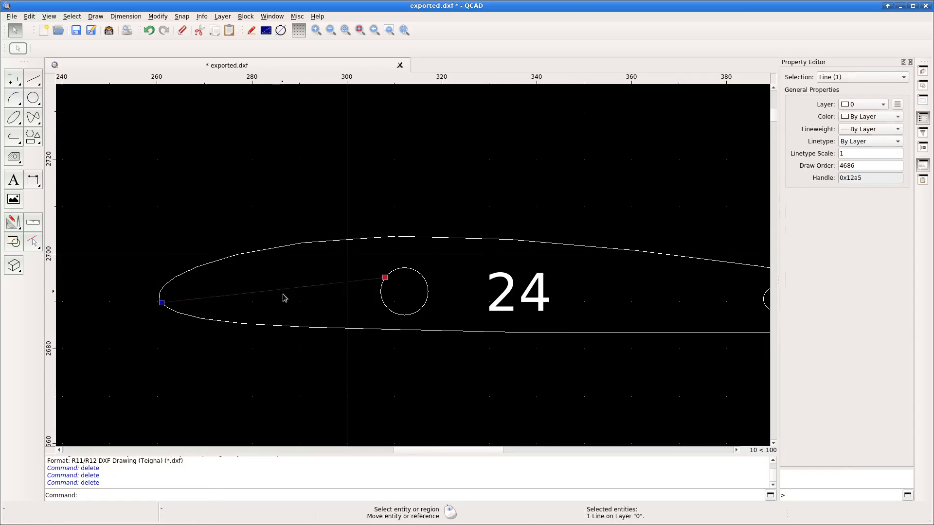
pyautogui.press('Delete')
pyautogui.scroll(-4, 238, 273)
pyautogui.click(214, 278)
pyautogui.scroll(4, 214, 278)
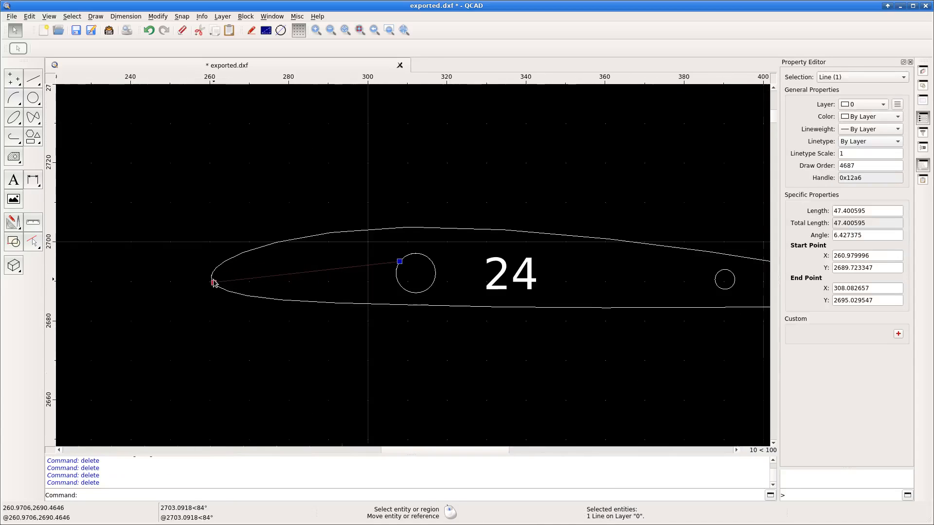
pyautogui.press('Delete')
# - Examine the cleaned-up slices and their labels down to fuselage slices 2 and 3 and back to slice 25
pyautogui.scroll(-3, 395, 216)
pyautogui.scroll(-2, 395, 215)
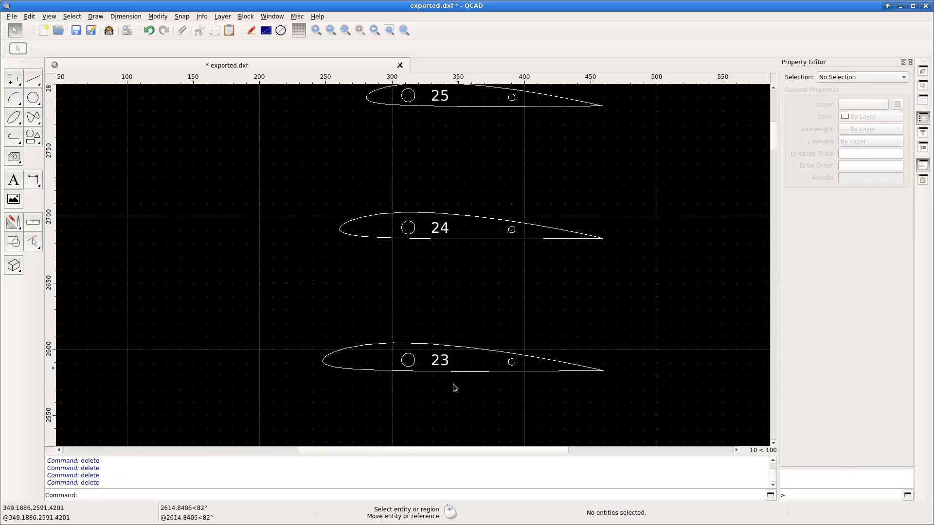
pyautogui.scroll(-9, 454, 384)
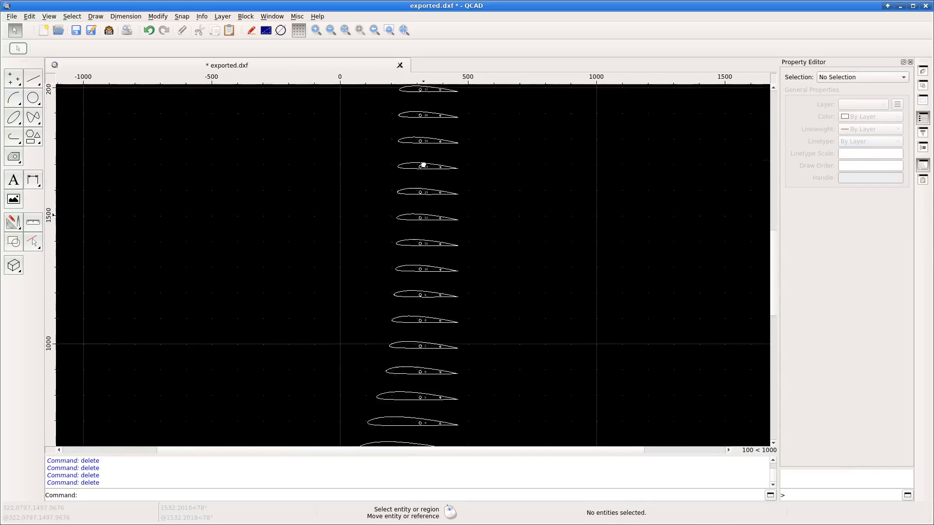
pyautogui.scroll(6, 422, 319)
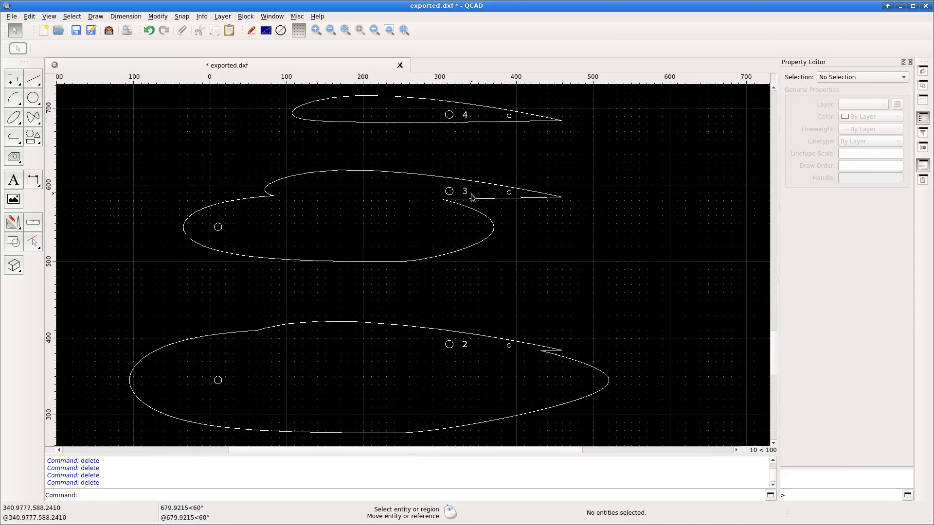
pyautogui.scroll(6, 472, 355)
pyautogui.scroll(-6, 460, 331)
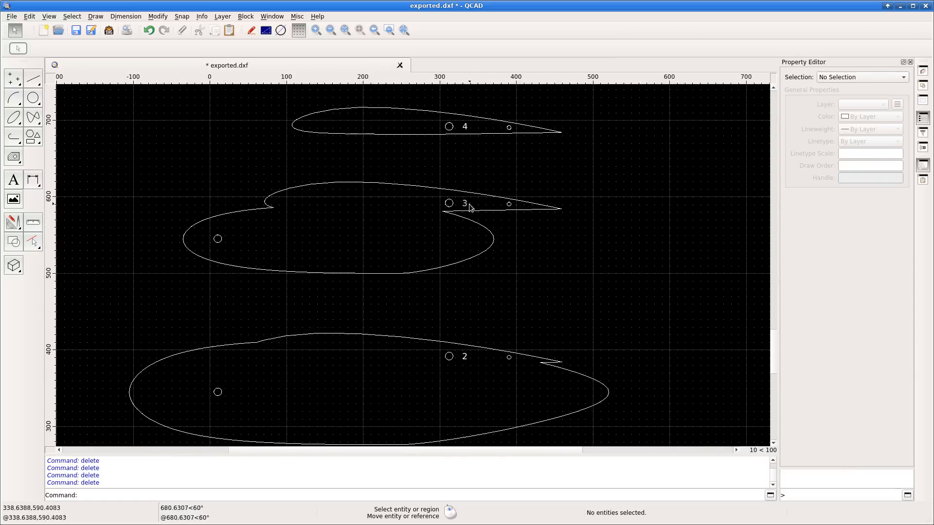
pyautogui.scroll(-5, 431, 322)
pyautogui.moveTo(495, 125)
pyautogui.mouseDown(button='middle')
pyautogui.moveTo(499, 316)
pyautogui.moveTo(486, 307)
pyautogui.moveTo(486, 396)
pyautogui.mouseUp(button='middle')
pyautogui.moveTo(438, 141); pyautogui.dragTo(447, 300, button='middle')
pyautogui.scroll(1, 455, 236)
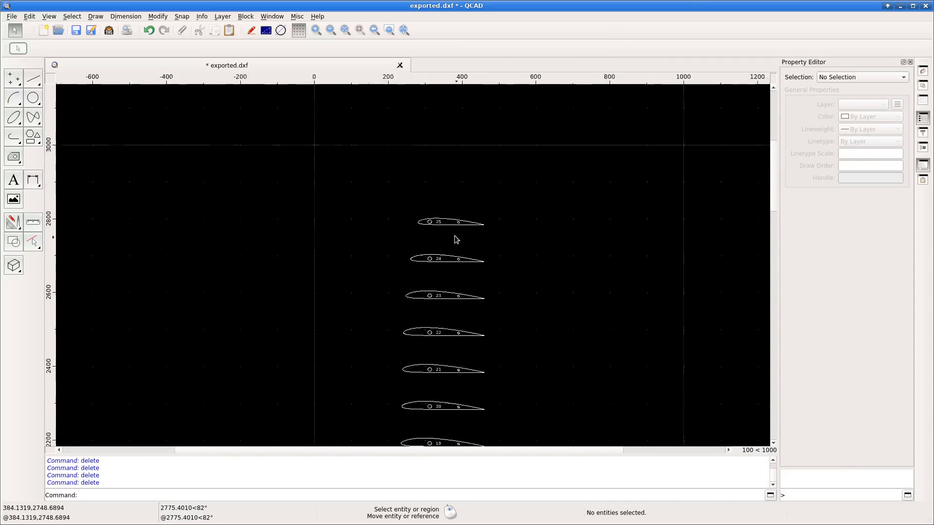
# - Select the larger hole in wing slice 25 and check its circle properties
pyautogui.scroll(9, 437, 229)
pyautogui.click(389, 182)
pyautogui.scroll(-4, 378, 314)
pyautogui.scroll(-3, 384, 219)
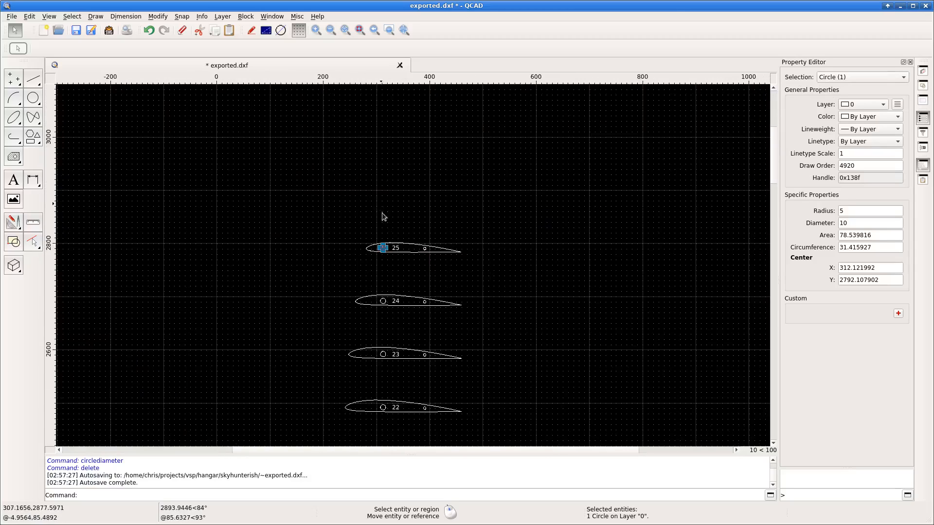
pyautogui.scroll(4, 376, 273)
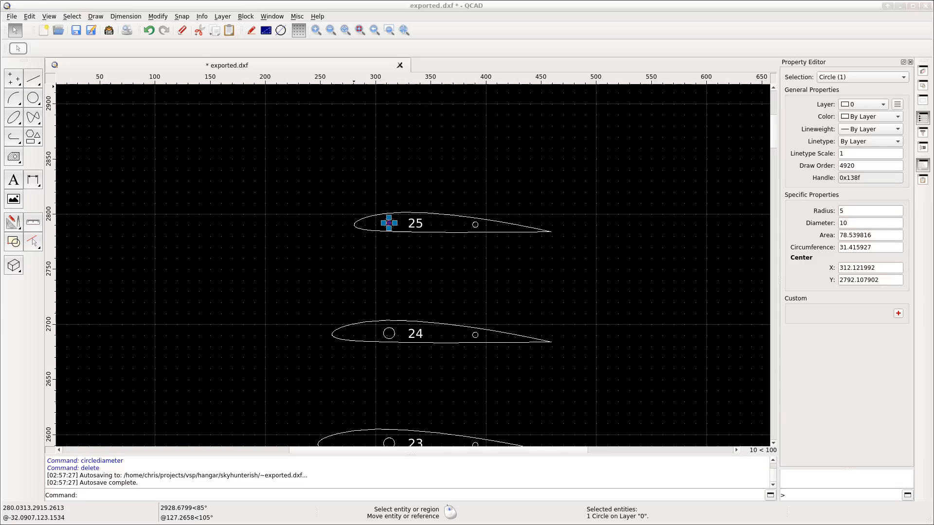
# - Draw a closed triangle of three lines, about 10 wide and 8 high, between the label and the smaller hole of slice 25
pyautogui.scroll(-2, 488, 174)
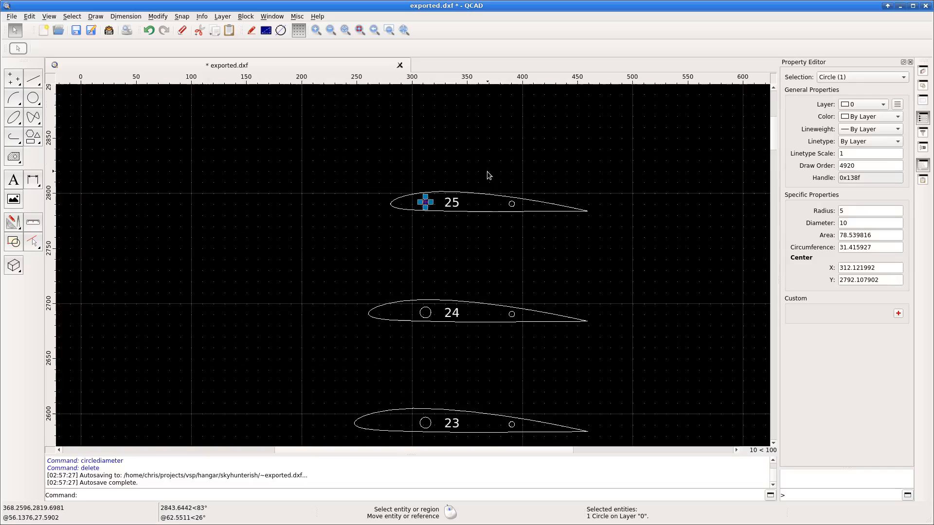
pyautogui.scroll(2, 411, 253)
pyautogui.scroll(-5, 482, 261)
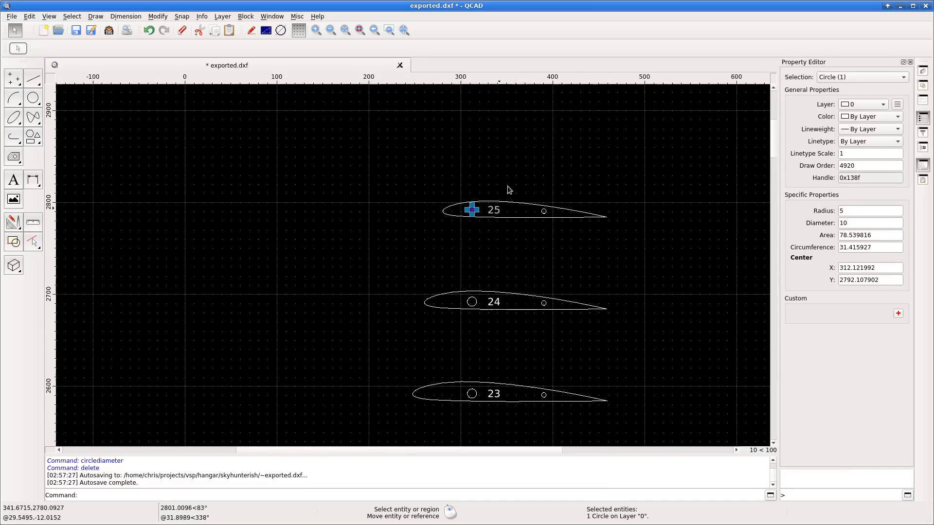
pyautogui.scroll(3, 443, 207)
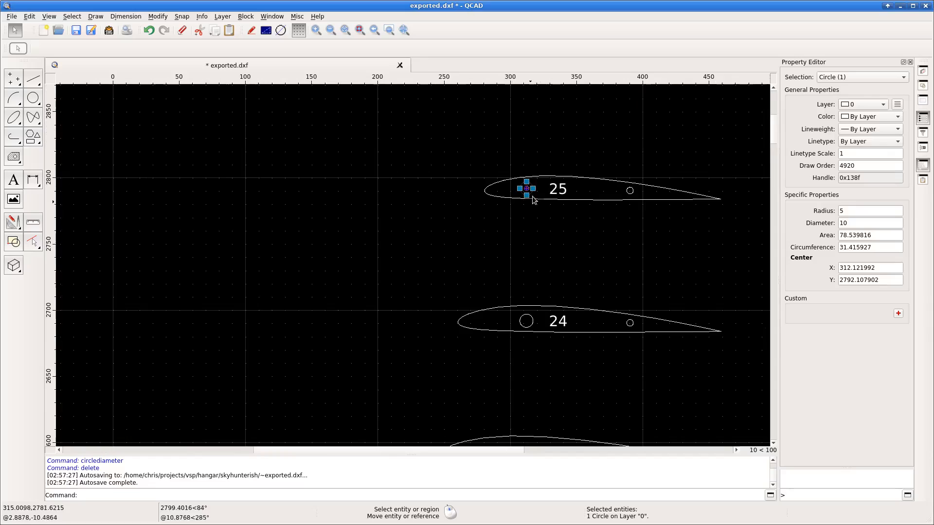
pyautogui.scroll(4, 576, 161)
pyautogui.scroll(3, 248, 235)
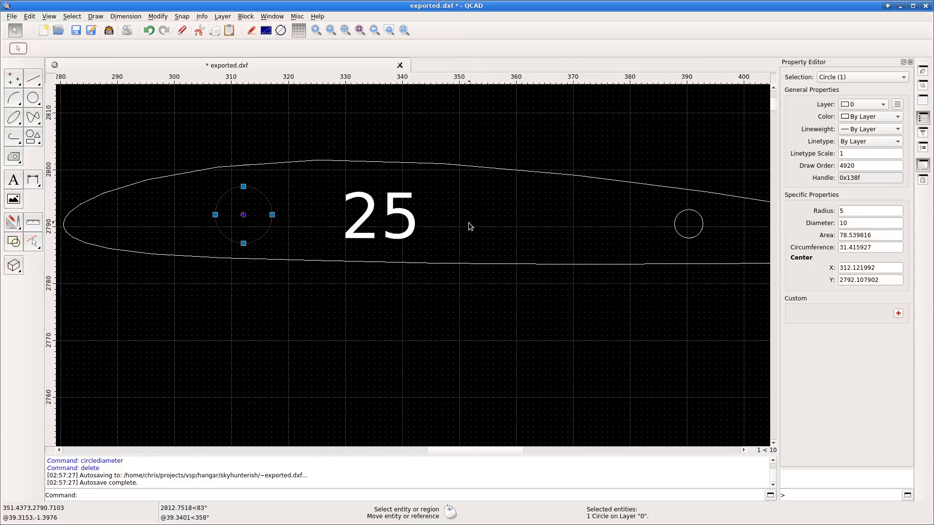
pyautogui.press('l')
pyautogui.press('i')
pyautogui.click(483, 238)
pyautogui.click(522, 193)
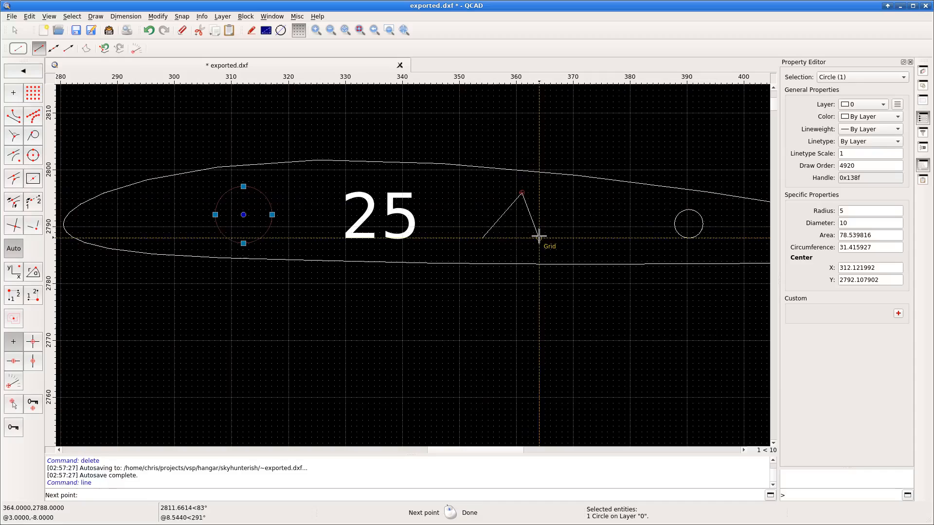
pyautogui.click(538, 238)
pyautogui.click(483, 238)
pyautogui.press('Escape')
pyautogui.press('Escape')
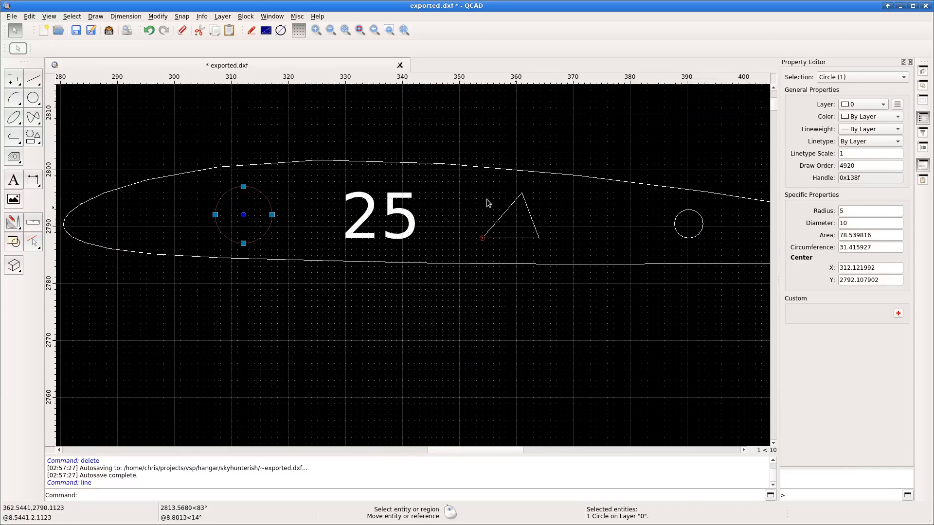
# - Select the triangle in slice 25 and make 30 copies of it, each offset 100 units straight down
pyautogui.scroll(-4, 452, 127)
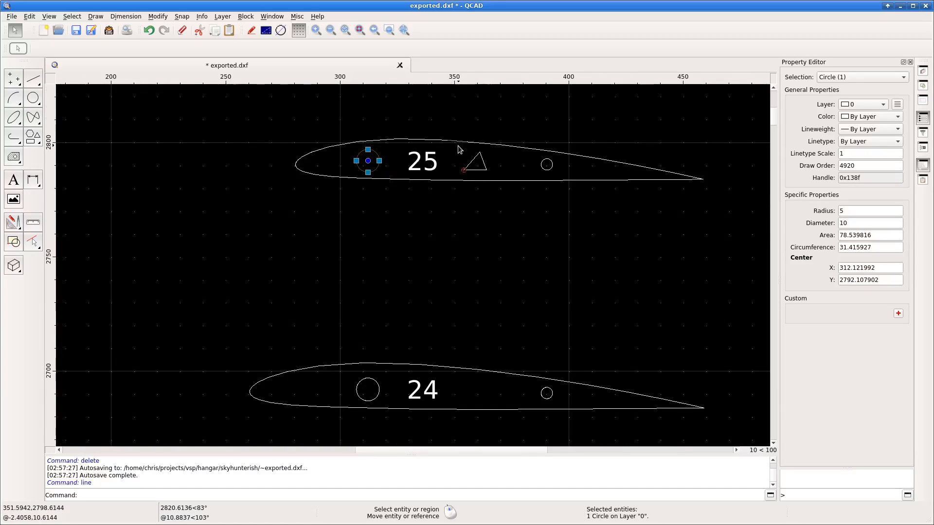
pyautogui.scroll(4, 463, 151)
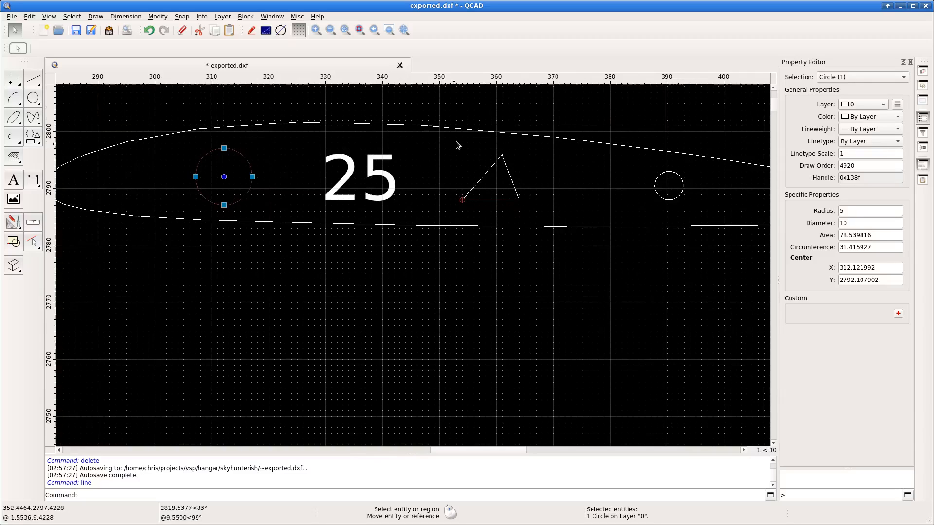
pyautogui.scroll(-4, 455, 143)
pyautogui.scroll(2, 470, 156)
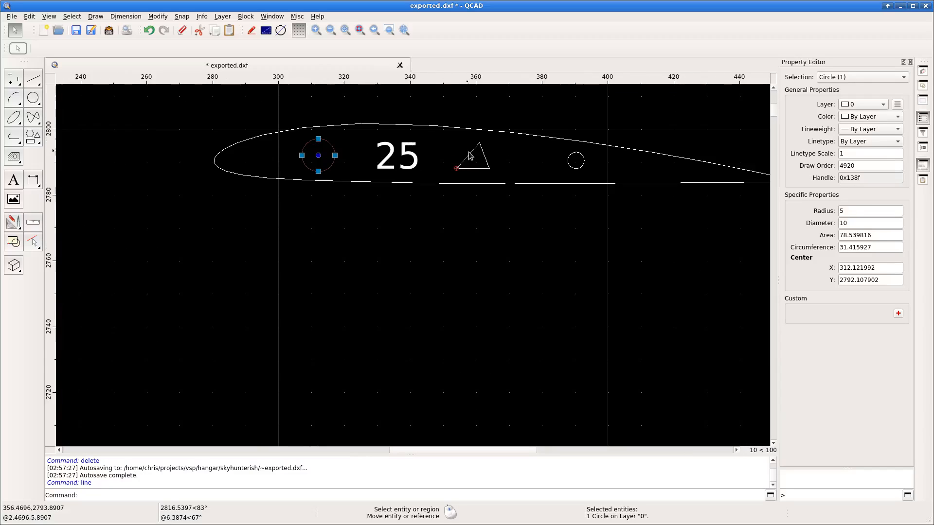
pyautogui.scroll(3, 481, 166)
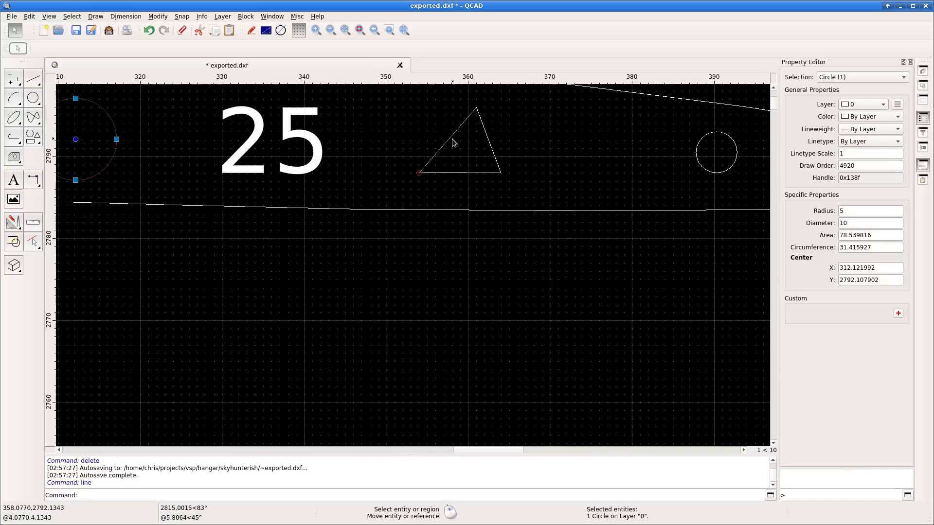
pyautogui.doubleClick(453, 142)
pyautogui.scroll(-7, 542, 167)
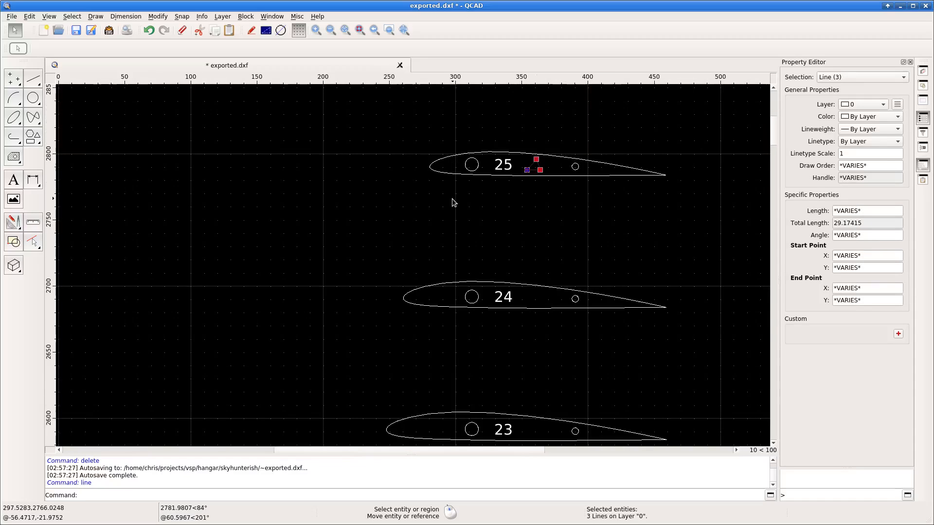
pyautogui.press('m')
pyautogui.press('v')
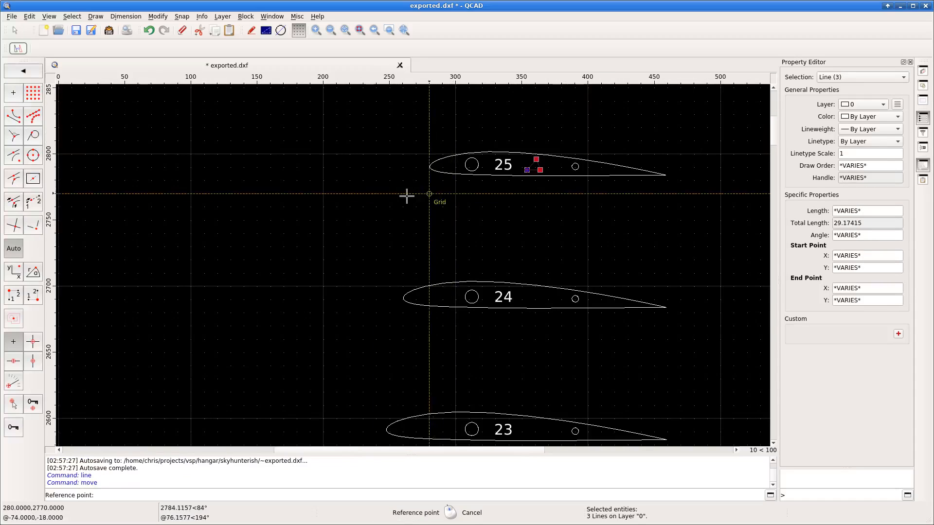
pyautogui.click(324, 154)
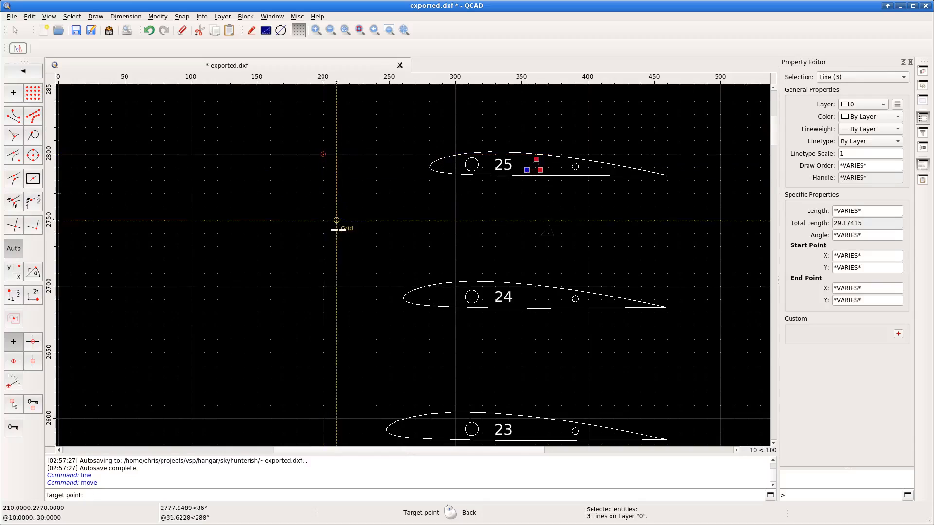
pyautogui.click(323, 286)
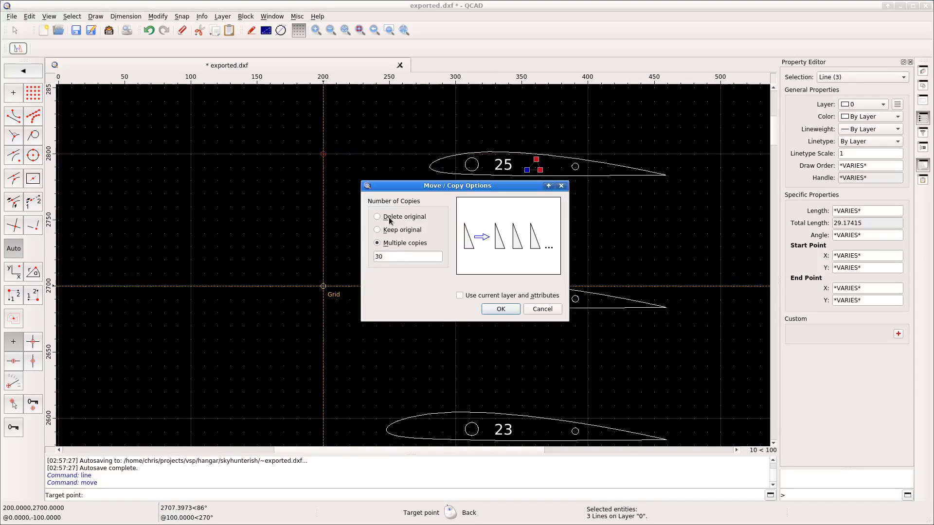
pyautogui.doubleClick(395, 258)
pyautogui.click(501, 311)
pyautogui.press('Escape')
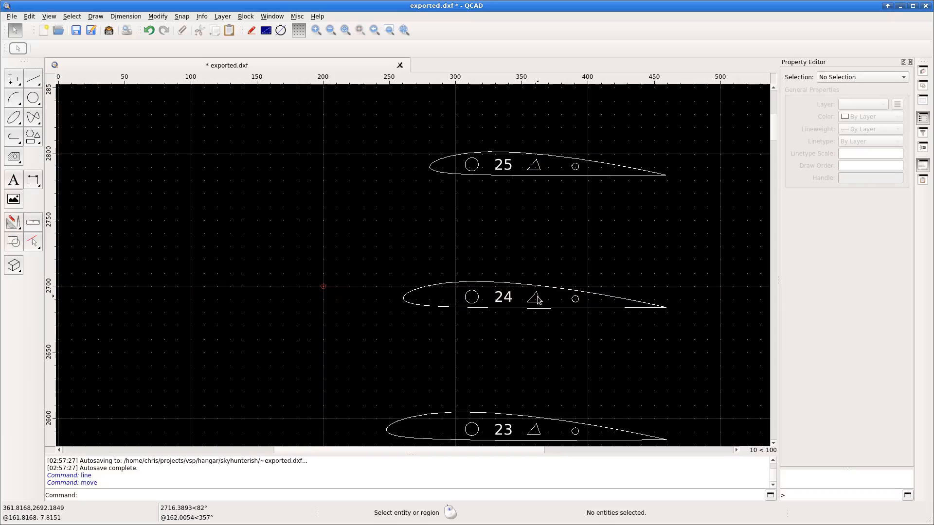
# - Delete the surplus triangles below the origin and the one on the lower contour of fuselage slice 1
pyautogui.moveTo(529, 364); pyautogui.dragTo(493, 226, button='middle')
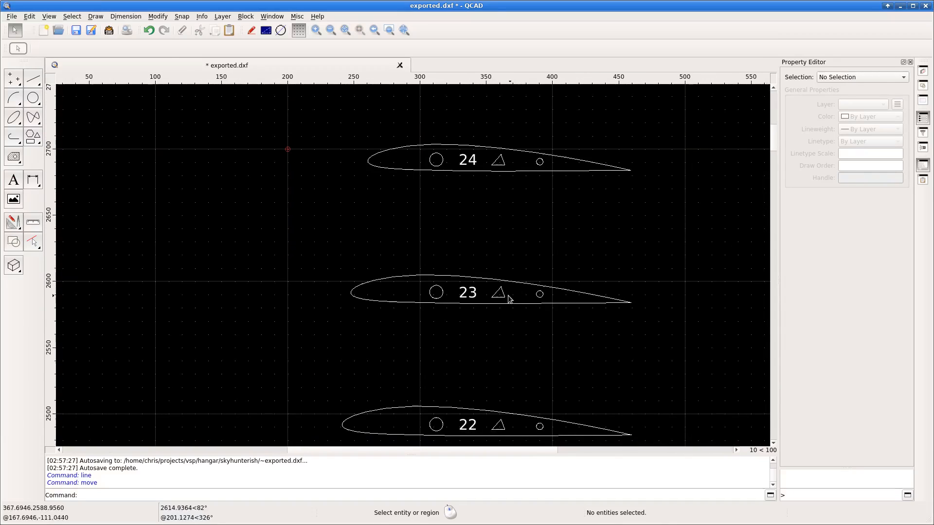
pyautogui.moveTo(481, 359)
pyautogui.mouseDown(button='middle')
pyautogui.moveTo(452, 189)
pyautogui.moveTo(474, 154)
pyautogui.mouseUp(button='middle')
pyautogui.scroll(-7, 479, 143)
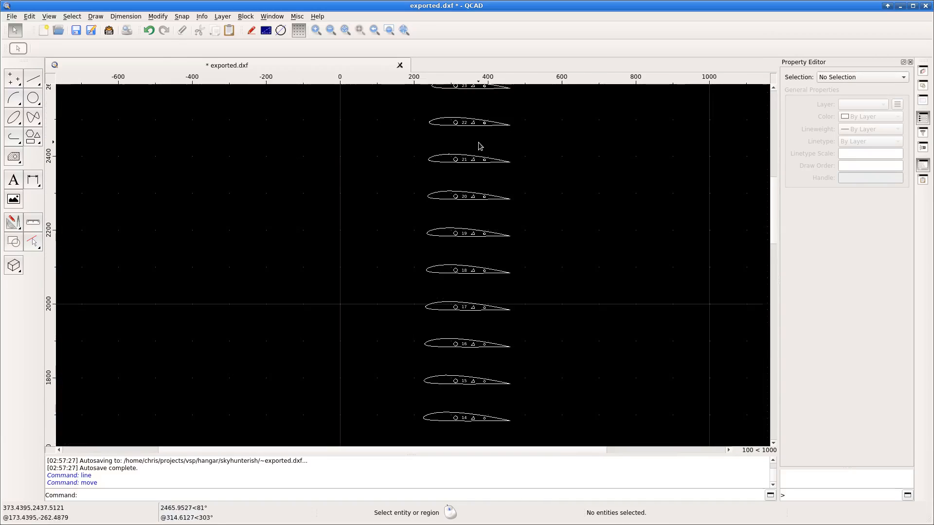
pyautogui.scroll(-5, 474, 122)
pyautogui.scroll(-2, 476, 233)
pyautogui.scroll(5, 476, 344)
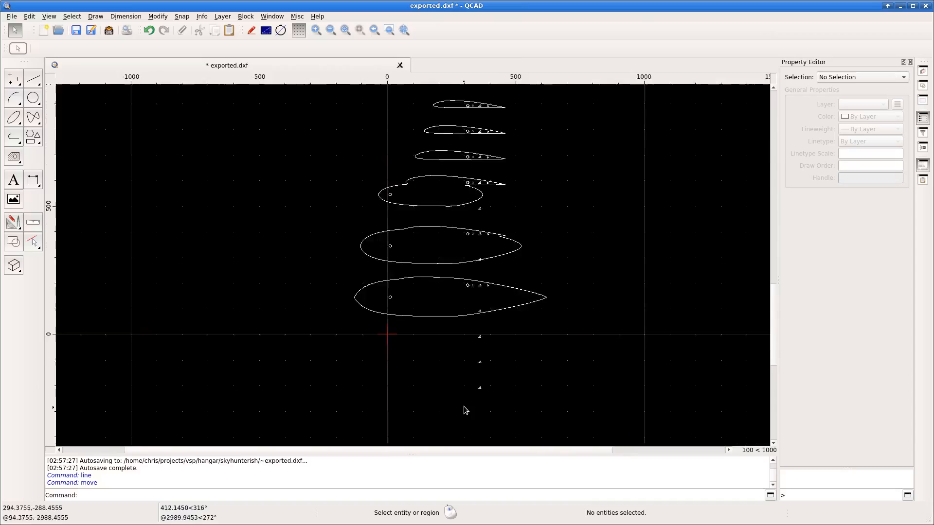
pyautogui.scroll(4, 475, 397)
pyautogui.moveTo(462, 242); pyautogui.dragTo(506, 392)
pyautogui.press('Delete')
pyautogui.click(488, 184)
pyautogui.press('Delete')
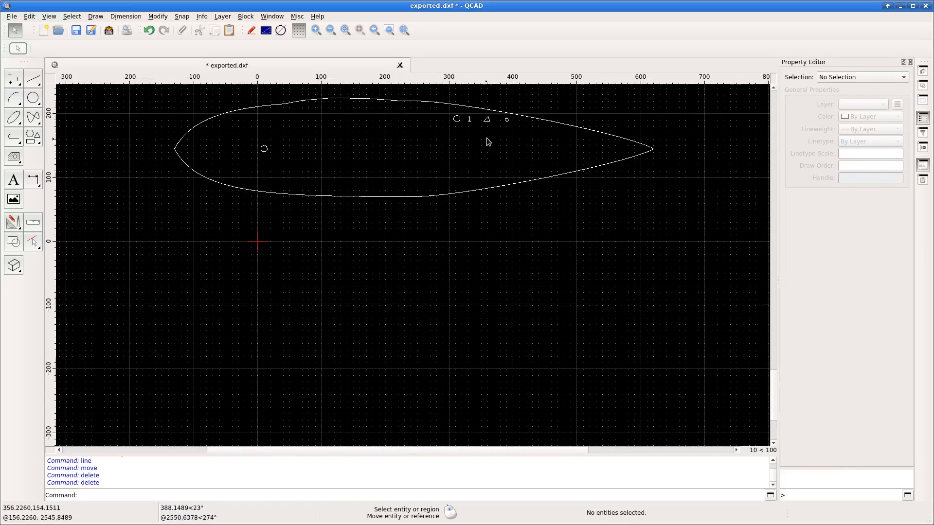
# - Delete the surplus triangle at the lower contour of fuselage slice 2 and the one between slices 2 and 3
pyautogui.moveTo(486, 138); pyautogui.dragTo(483, 354, button='middle')
pyautogui.click(484, 278)
pyautogui.press('Delete')
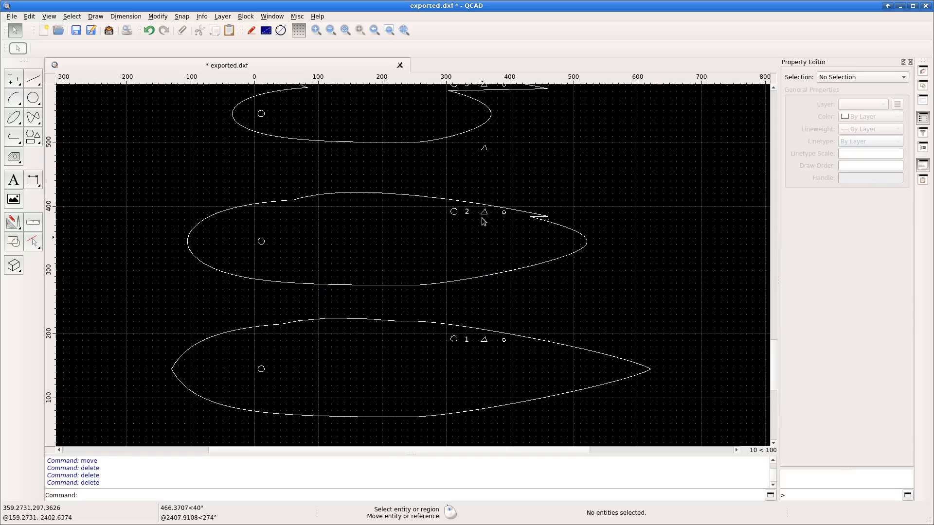
pyautogui.click(484, 148)
pyautogui.press('Delete')
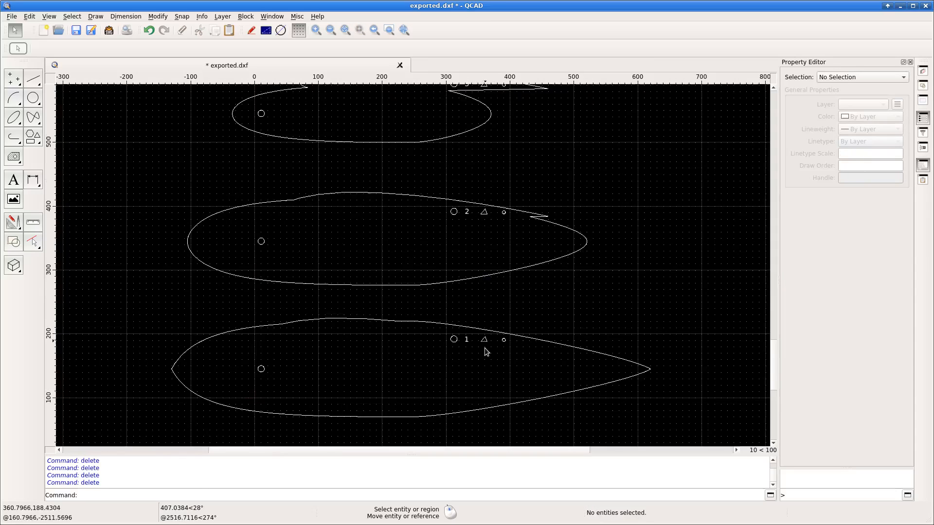
# - Select wing slices 12 to 21 together with their labels, holes and triangles and delete them
pyautogui.scroll(5, 487, 351)
pyautogui.scroll(3, 487, 352)
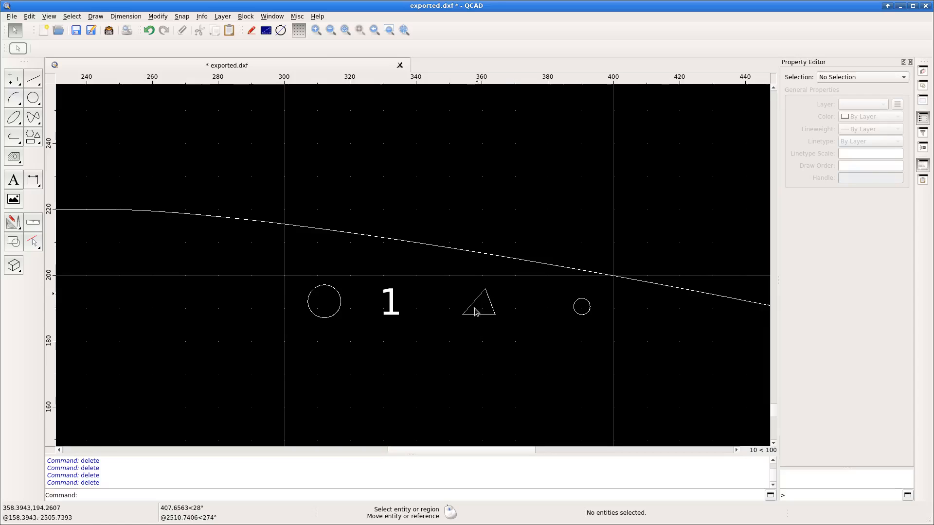
pyautogui.scroll(-6, 483, 316)
pyautogui.scroll(-5, 475, 346)
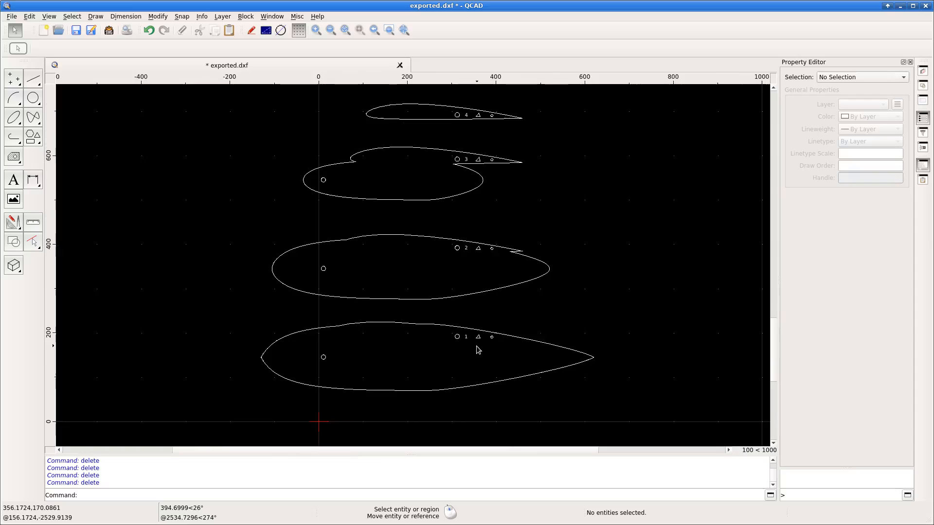
pyautogui.scroll(-4, 428, 371)
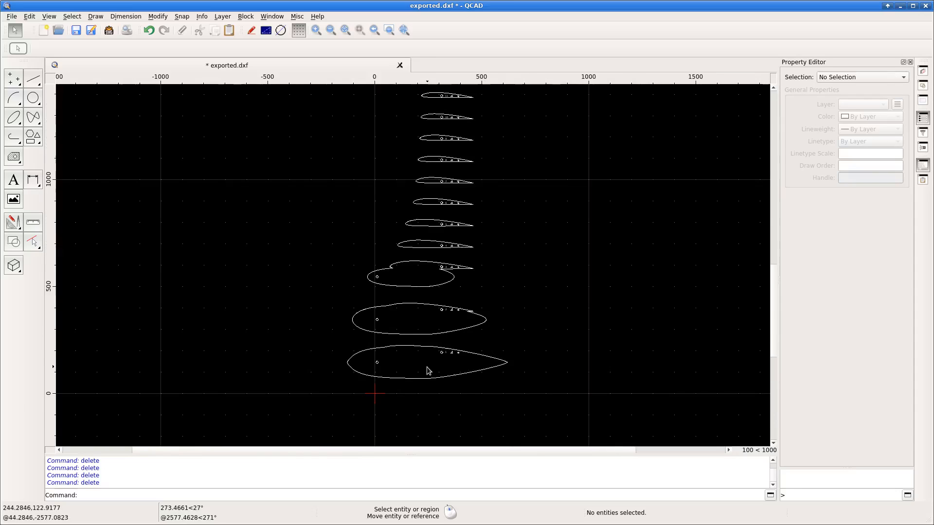
pyautogui.scroll(-4, 486, 341)
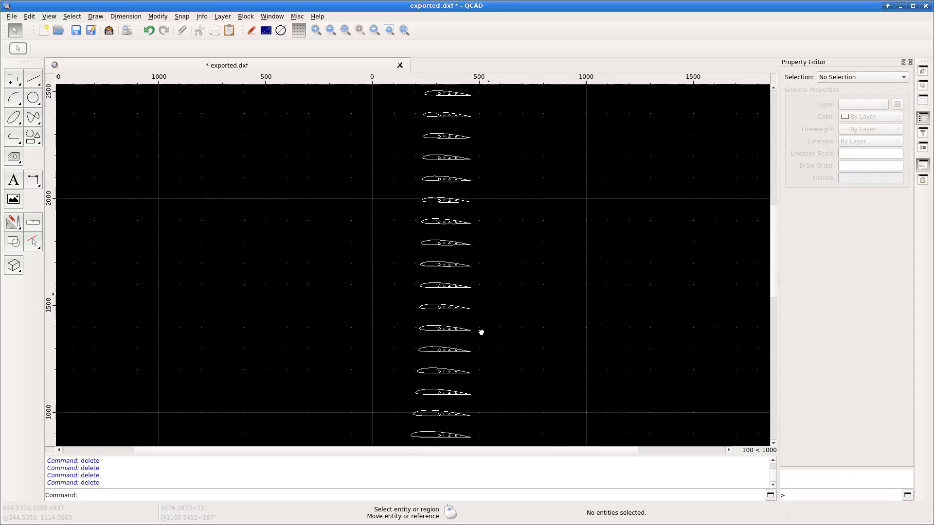
pyautogui.scroll(3, 480, 408)
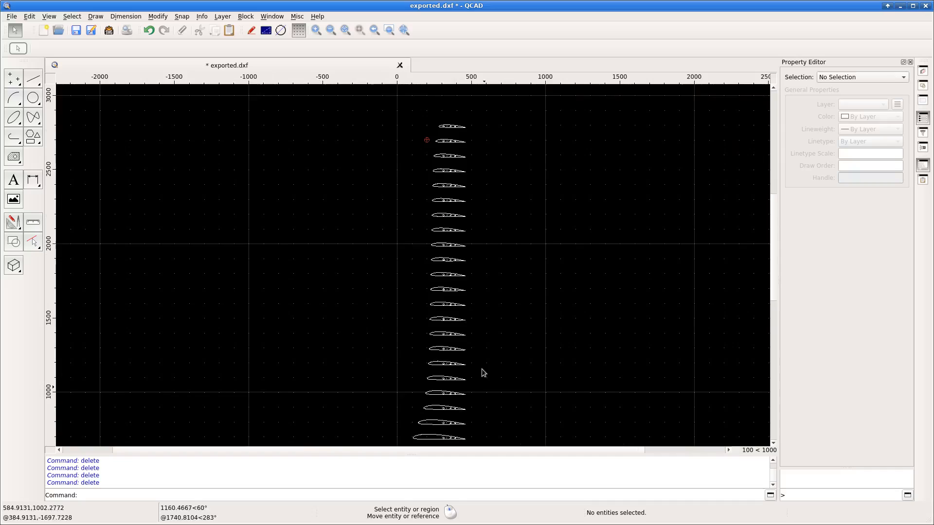
pyautogui.moveTo(423, 179)
pyautogui.mouseDown()
pyautogui.moveTo(495, 340)
pyautogui.moveTo(481, 328)
pyautogui.mouseUp()
pyautogui.scroll(2, 463, 280)
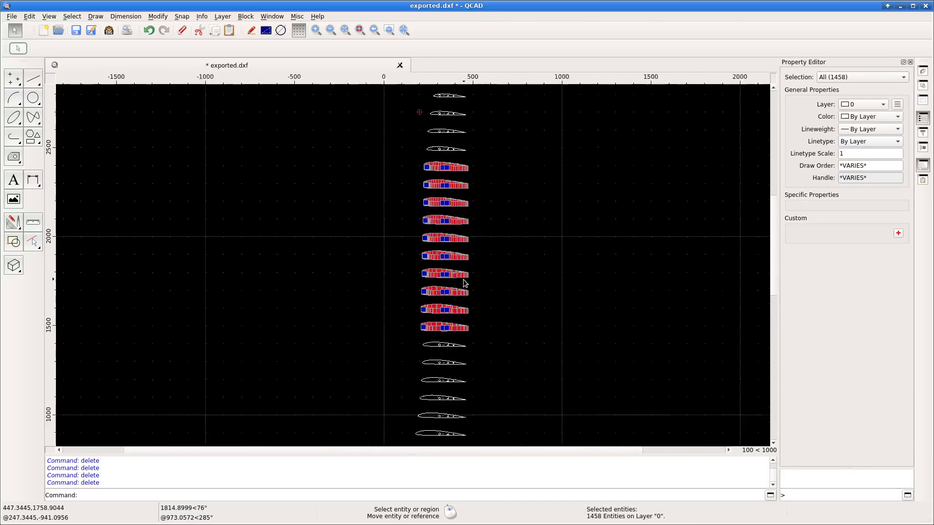
pyautogui.scroll(1, 403, 174)
pyautogui.scroll(-1, 513, 257)
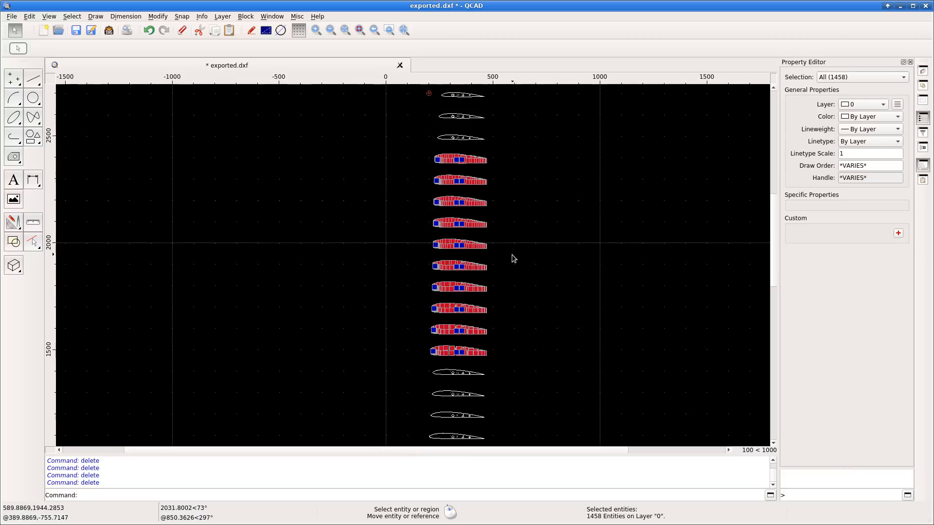
pyautogui.press('Delete')
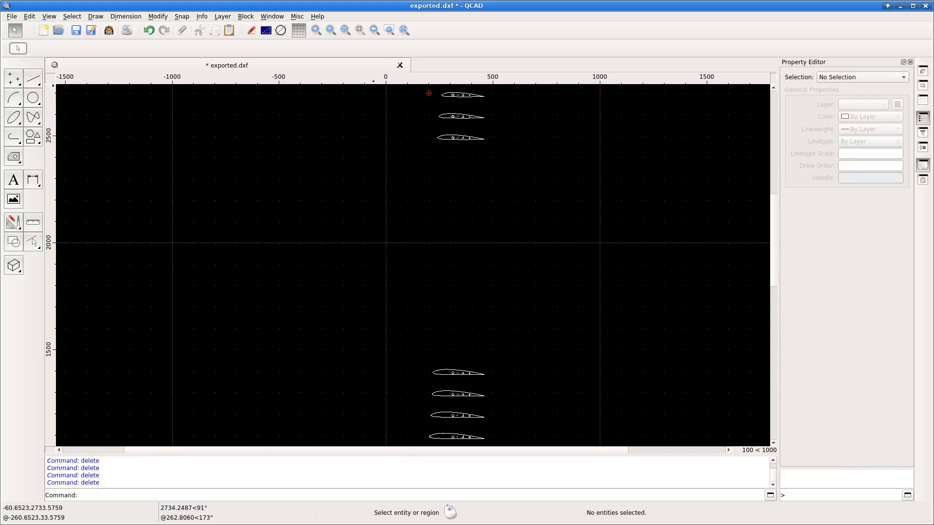
# - Examine the remaining slices 1 to 11 and 22 to 25 with their labels, holes and triangles
pyautogui.scroll(-2, 456, 153)
pyautogui.scroll(6, 438, 317)
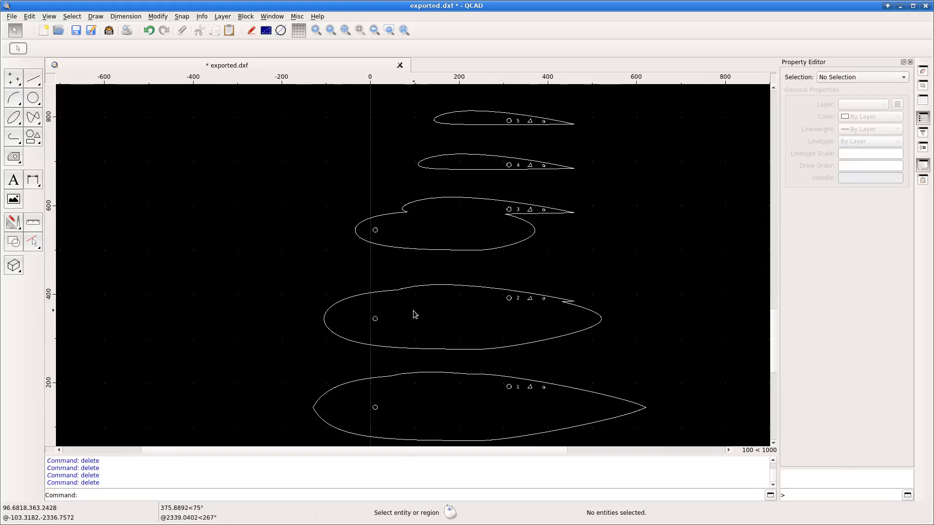
pyautogui.moveTo(437, 309)
pyautogui.mouseDown(button='middle')
pyautogui.moveTo(436, 298)
pyautogui.moveTo(436, 368)
pyautogui.mouseUp(button='middle')
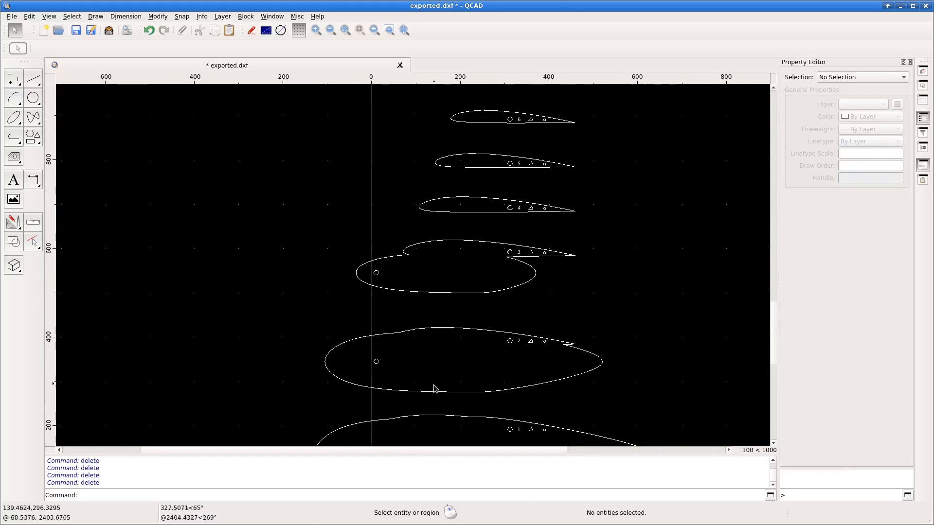
pyautogui.scroll(-3, 434, 387)
pyautogui.moveTo(437, 244); pyautogui.dragTo(433, 341, button='middle')
pyautogui.moveTo(483, 272); pyautogui.dragTo(469, 375, button='middle')
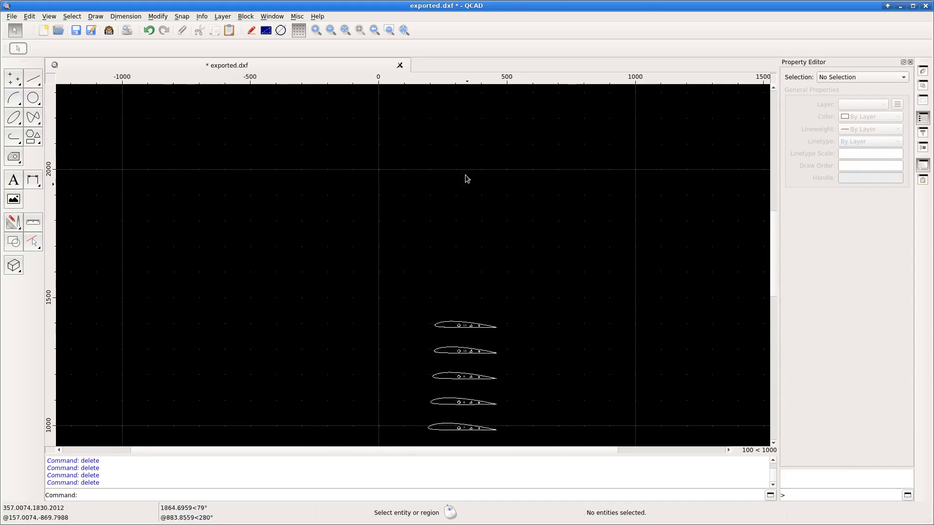
pyautogui.moveTo(465, 177); pyautogui.dragTo(465, 292, button='middle')
pyautogui.moveTo(465, 217); pyautogui.dragTo(466, 340, button='middle')
pyautogui.scroll(5, 481, 270)
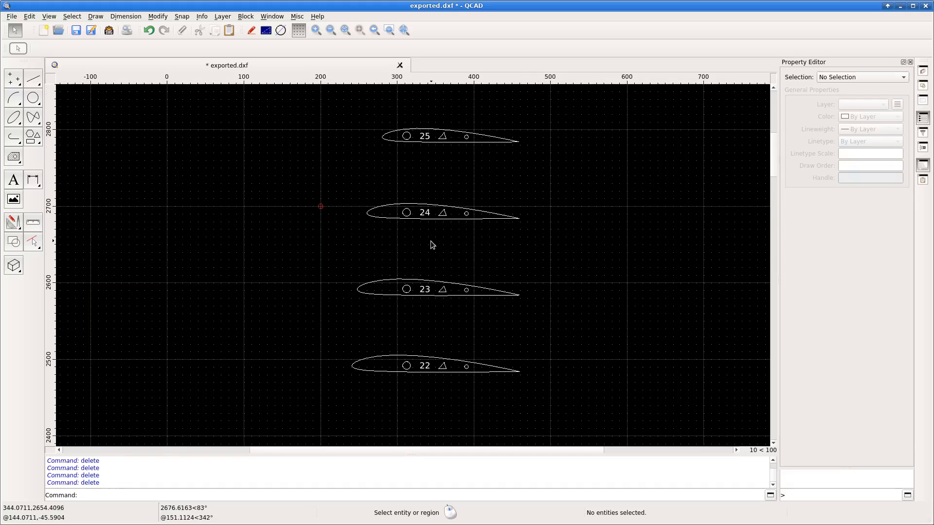
pyautogui.scroll(-3, 435, 155)
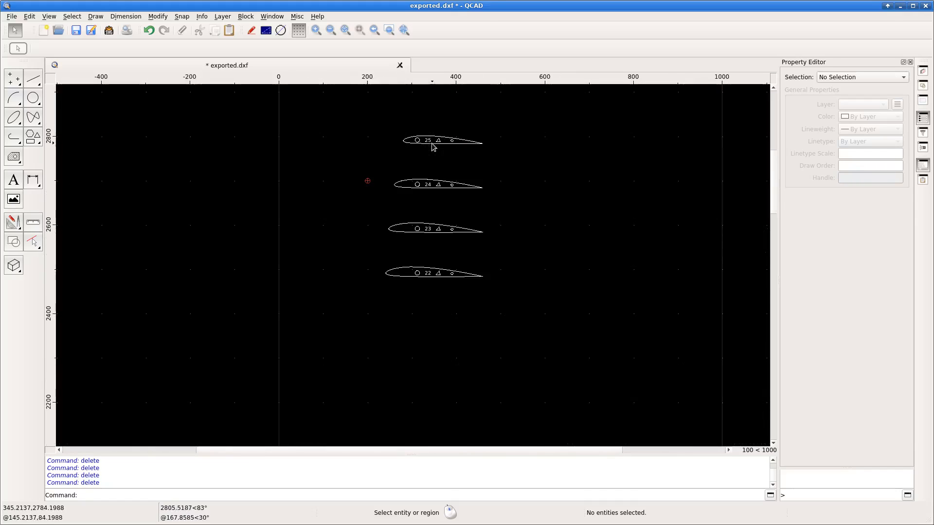
pyautogui.scroll(3, 429, 127)
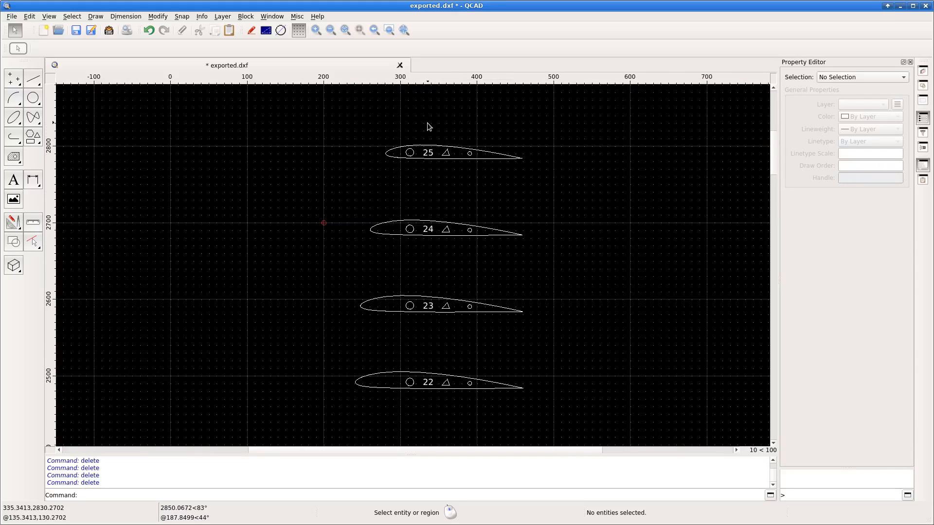
pyautogui.scroll(-3, 429, 126)
pyautogui.moveTo(468, 302); pyautogui.dragTo(466, 259, button='middle')
pyautogui.scroll(4, 409, 424)
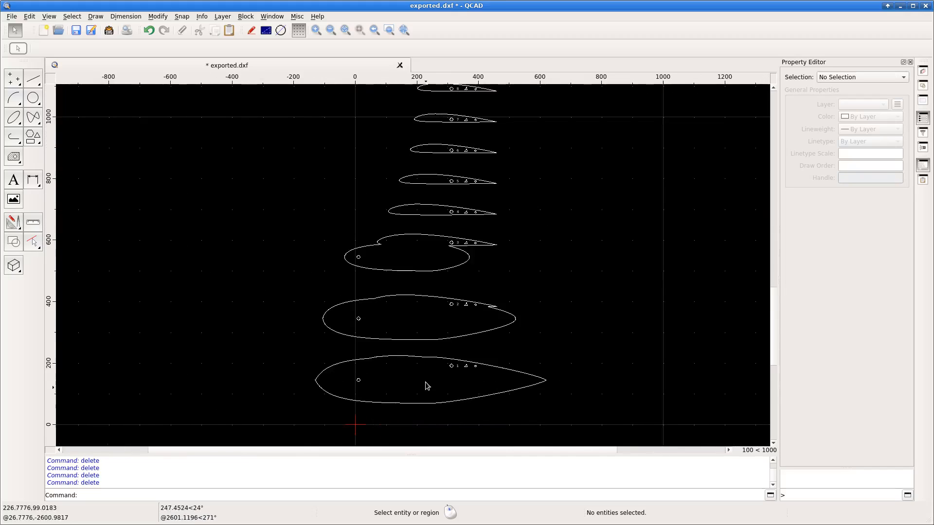
pyautogui.scroll(-2, 425, 384)
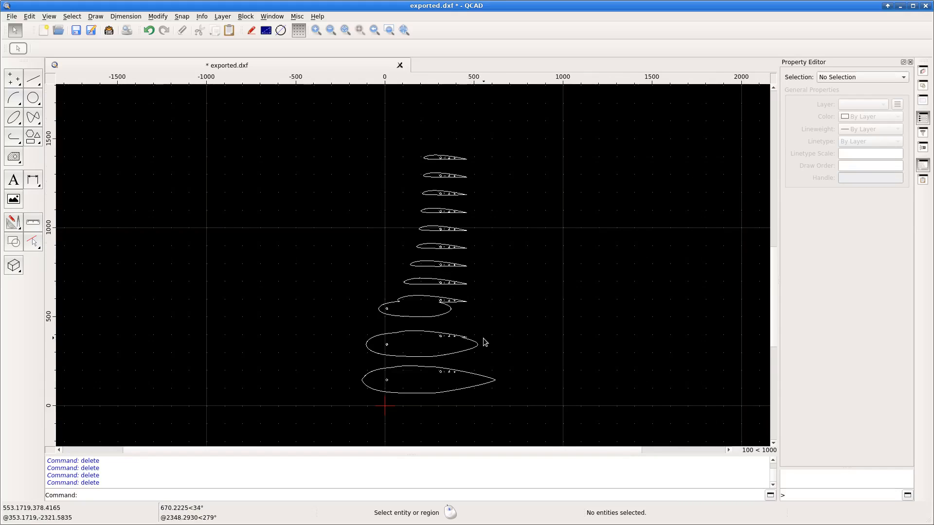
pyautogui.scroll(2, 489, 342)
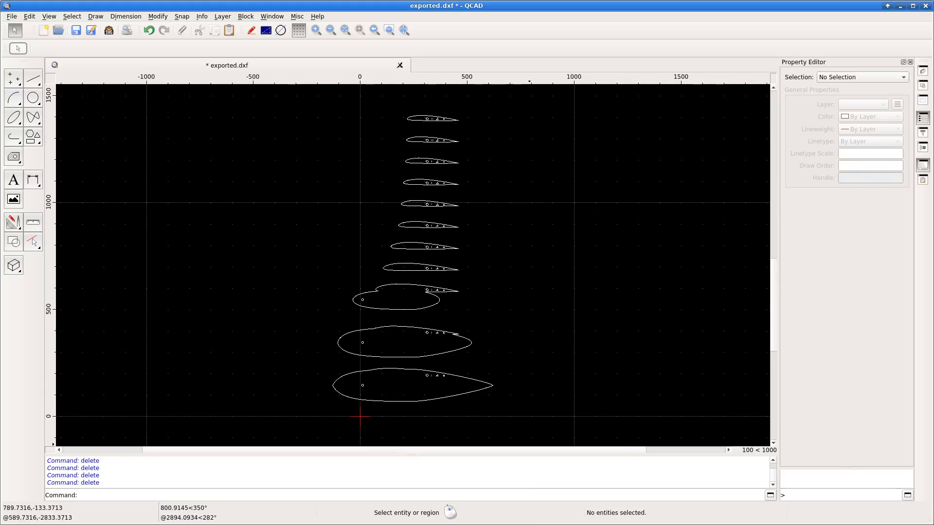